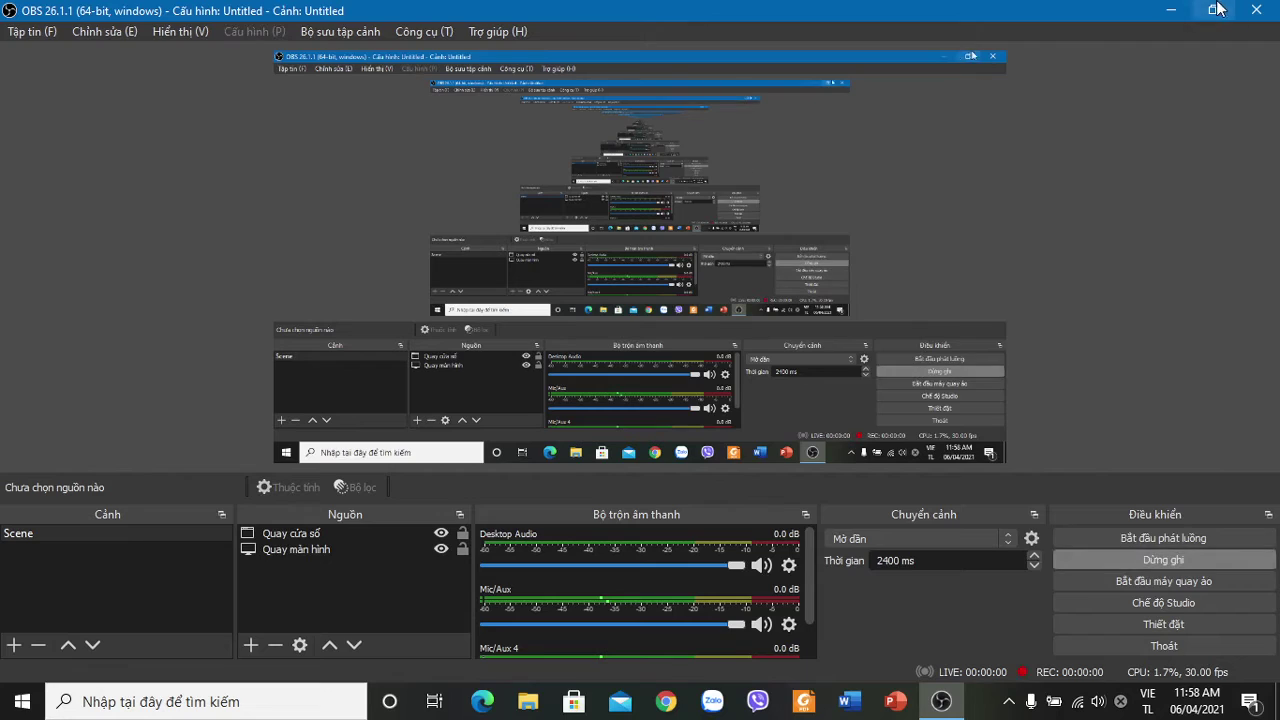
# Start the OBS recording and minimise the OBS window to show the desktop.
pyautogui.click(1175, 10)
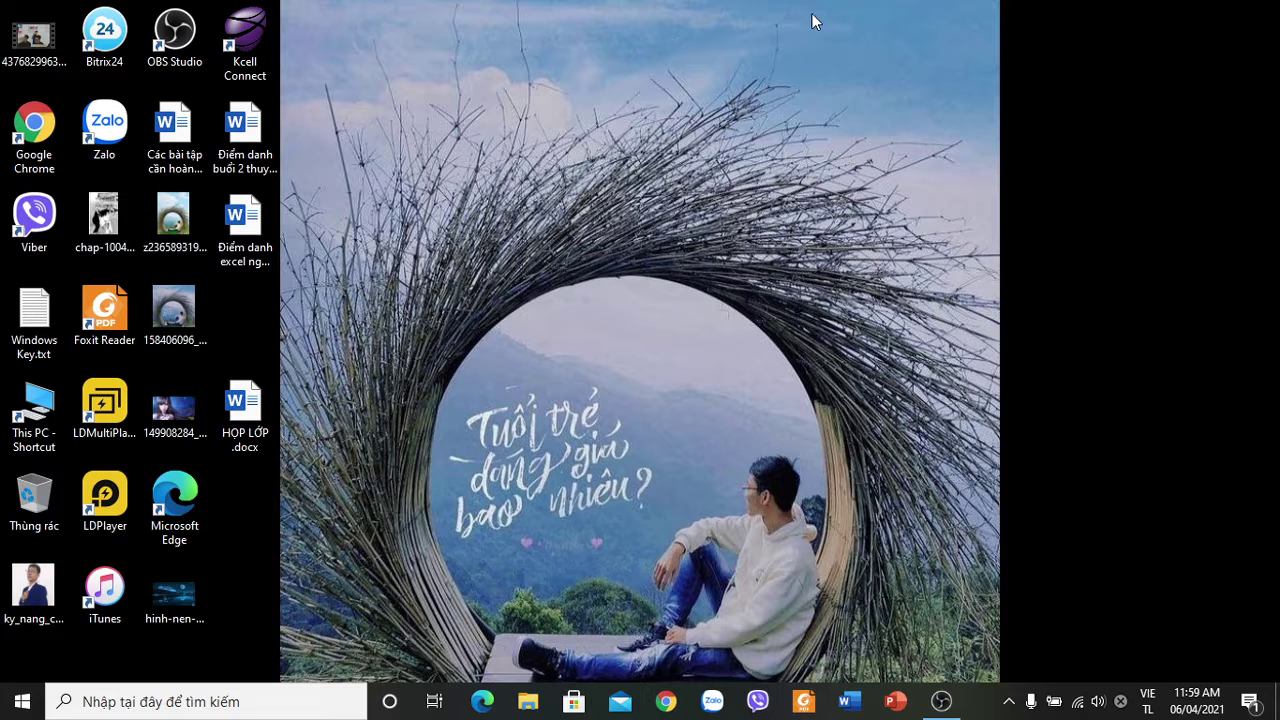
# Launch Excel from Windows search and create a new blank workbook, Book1.
pyautogui.click(297, 706)
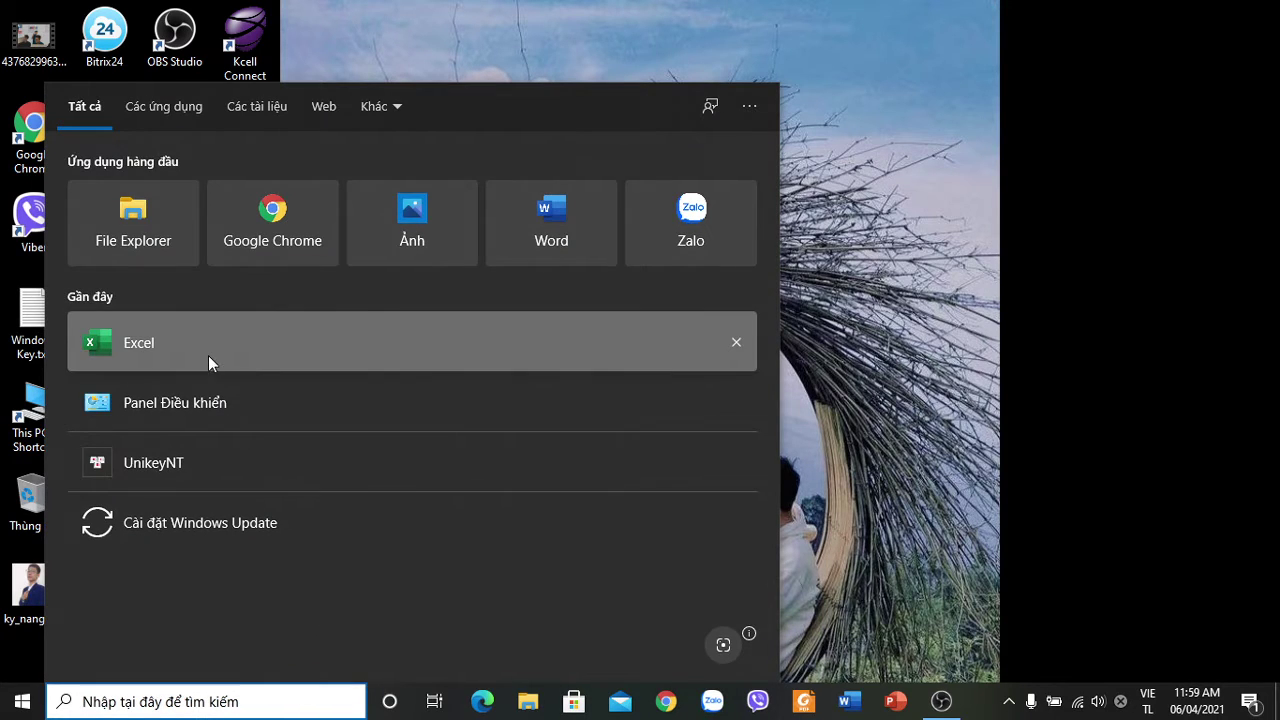
pyautogui.click(208, 360)
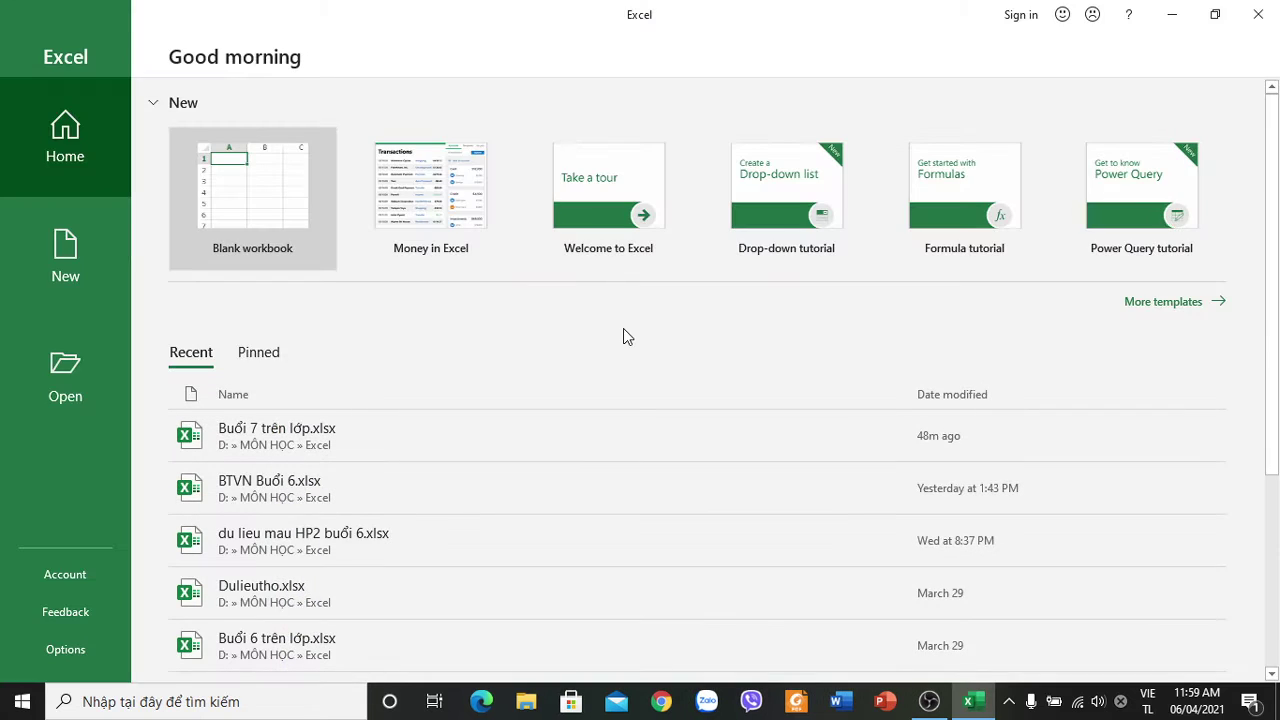
pyautogui.click(243, 190)
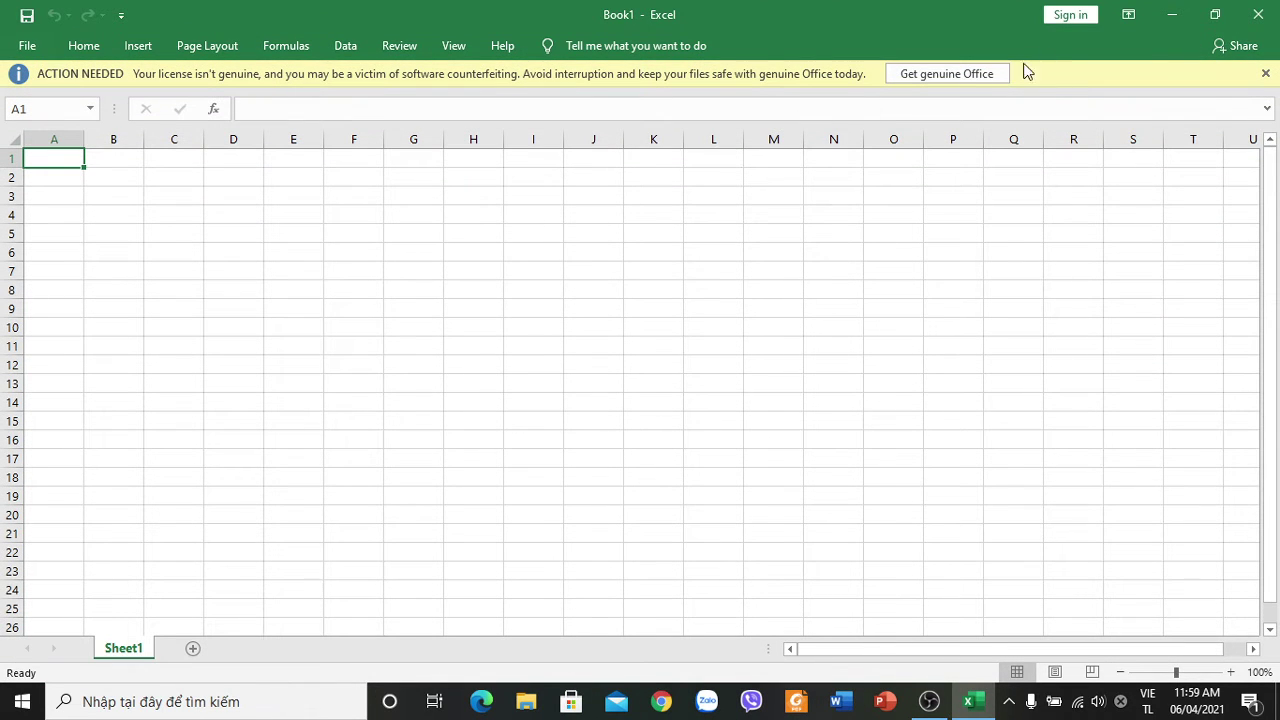
# Dismiss the ACTION NEEDED license bar, then select cells along row 1 and column B.
pyautogui.click(1265, 73)
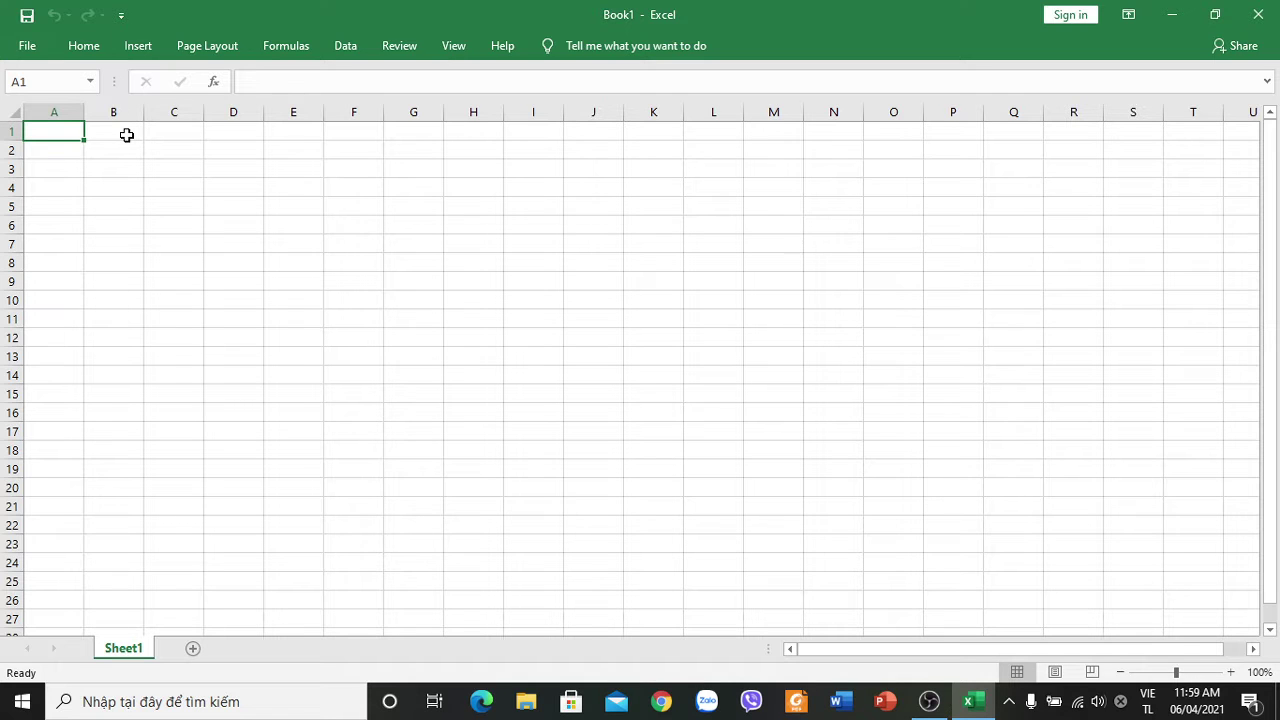
pyautogui.click(120, 135)
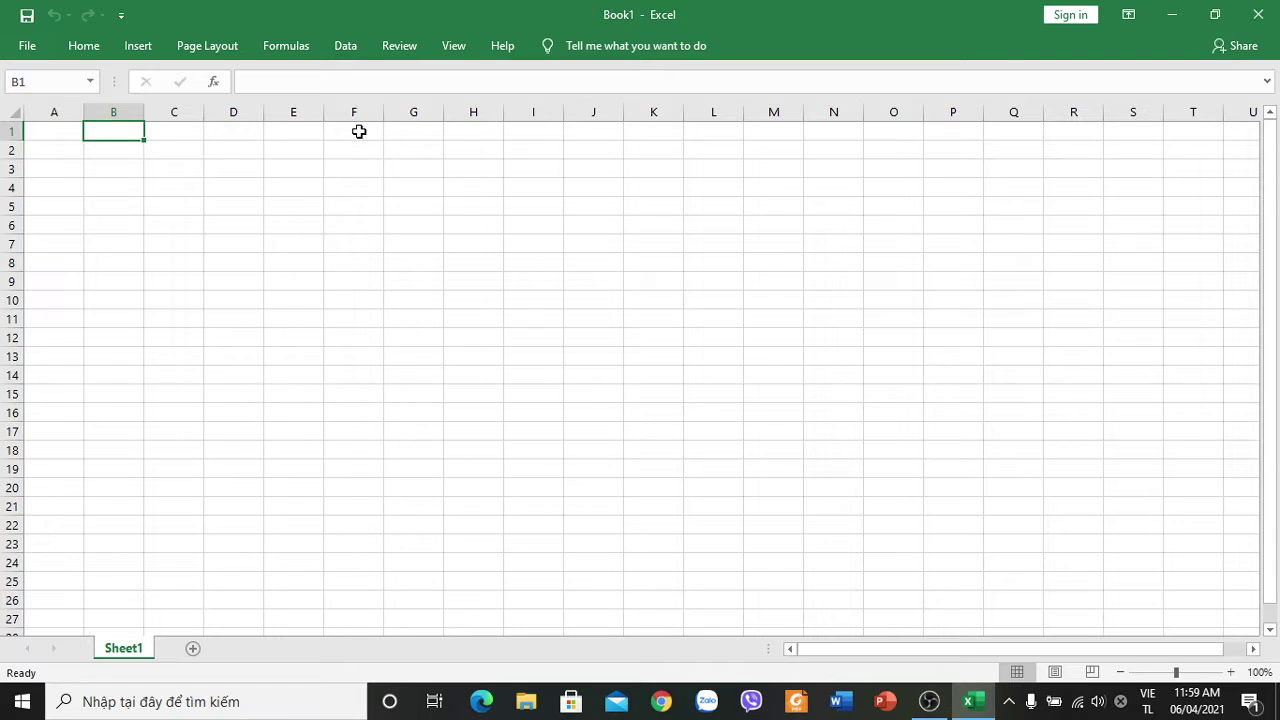
pyautogui.click(225, 132)
pyautogui.click(303, 131)
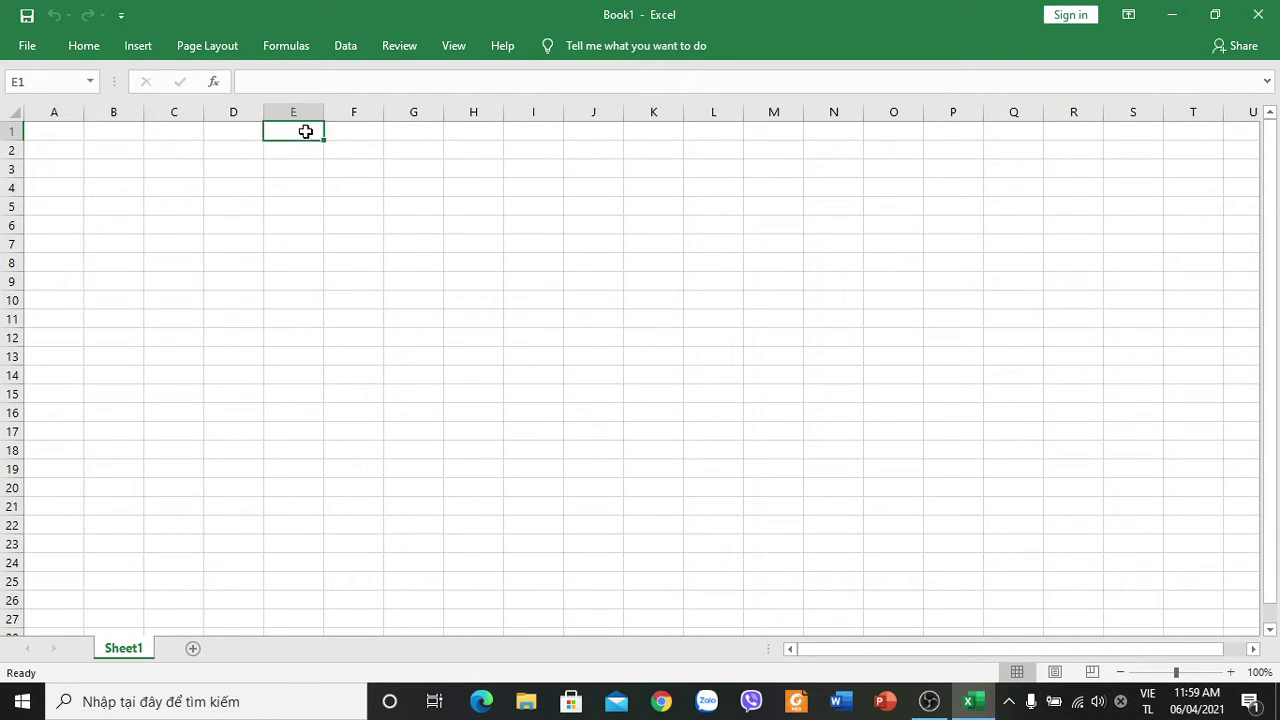
pyautogui.click(408, 132)
pyautogui.click(114, 130)
pyautogui.click(113, 113)
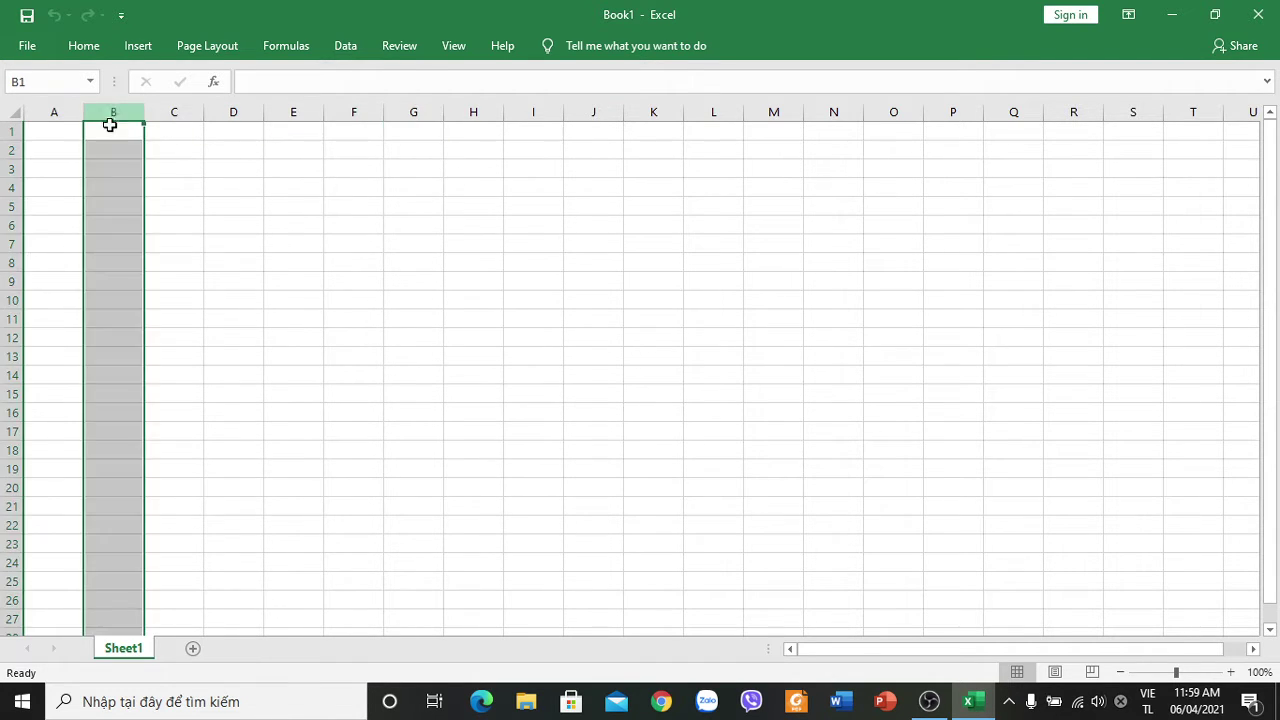
# Scroll the empty sheet down and back up, then step the active cell right along row 1.
pyautogui.scroll(-7, 46, 262)
pyautogui.scroll(-7, 46, 268)
pyautogui.scroll(-15, 49, 280)
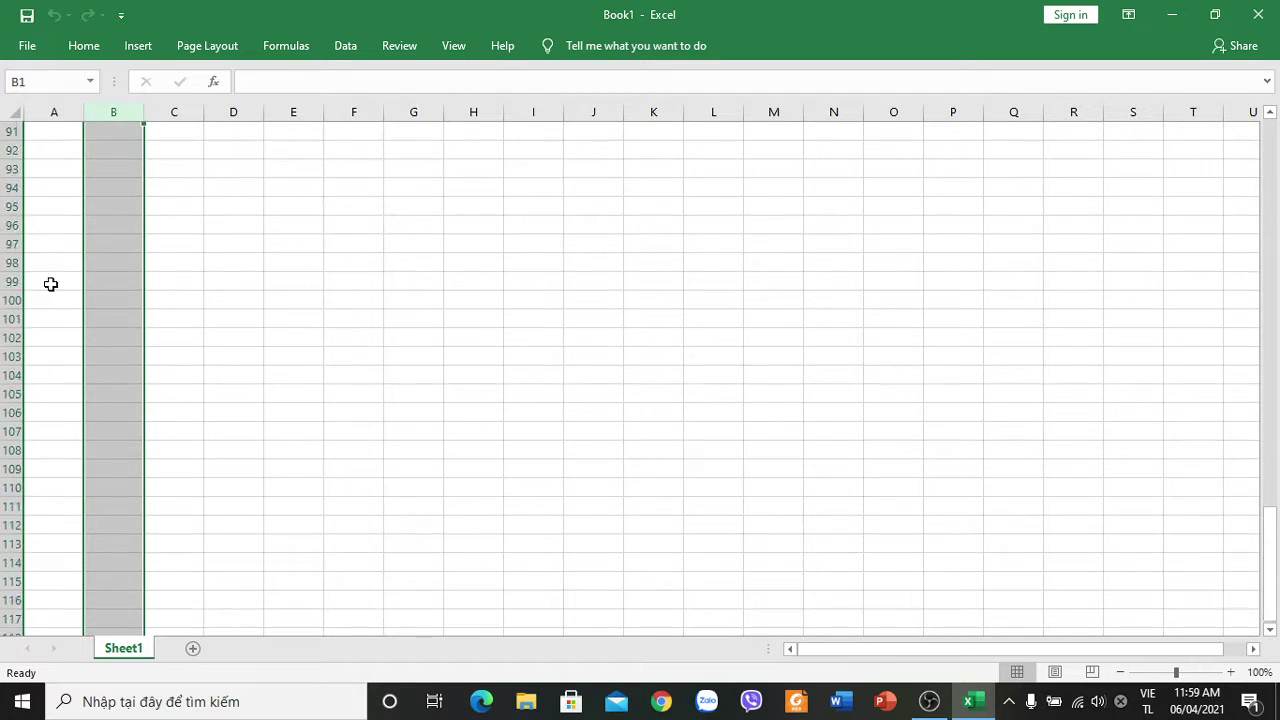
pyautogui.scroll(-15, 54, 289)
pyautogui.scroll(14, 60, 289)
pyautogui.scroll(13, 67, 293)
pyautogui.scroll(13, 90, 285)
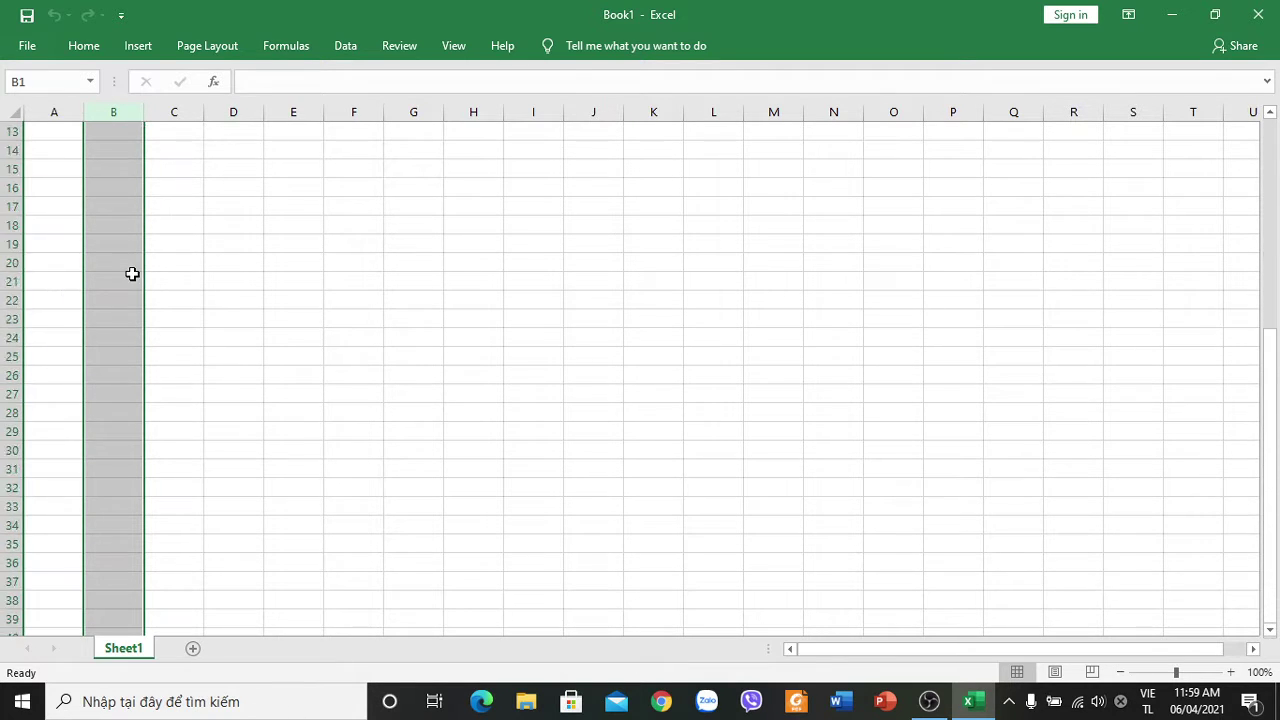
pyautogui.scroll(4, 120, 257)
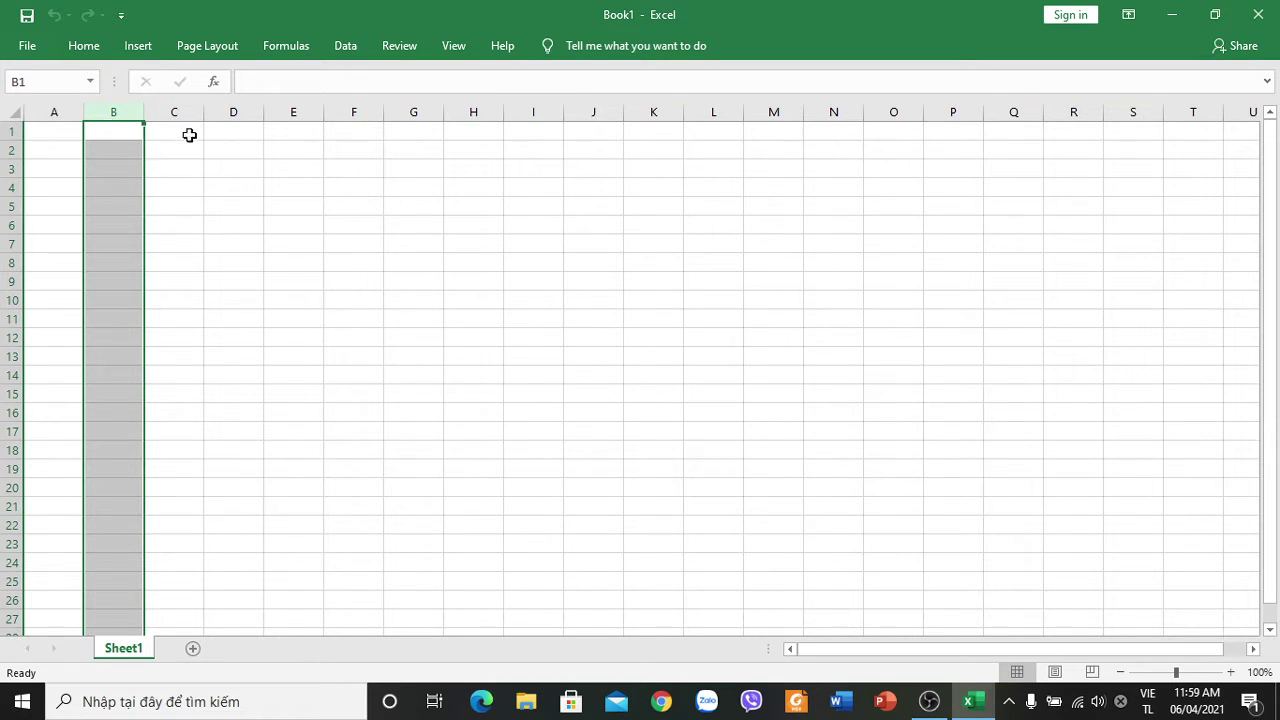
pyautogui.press('Right')
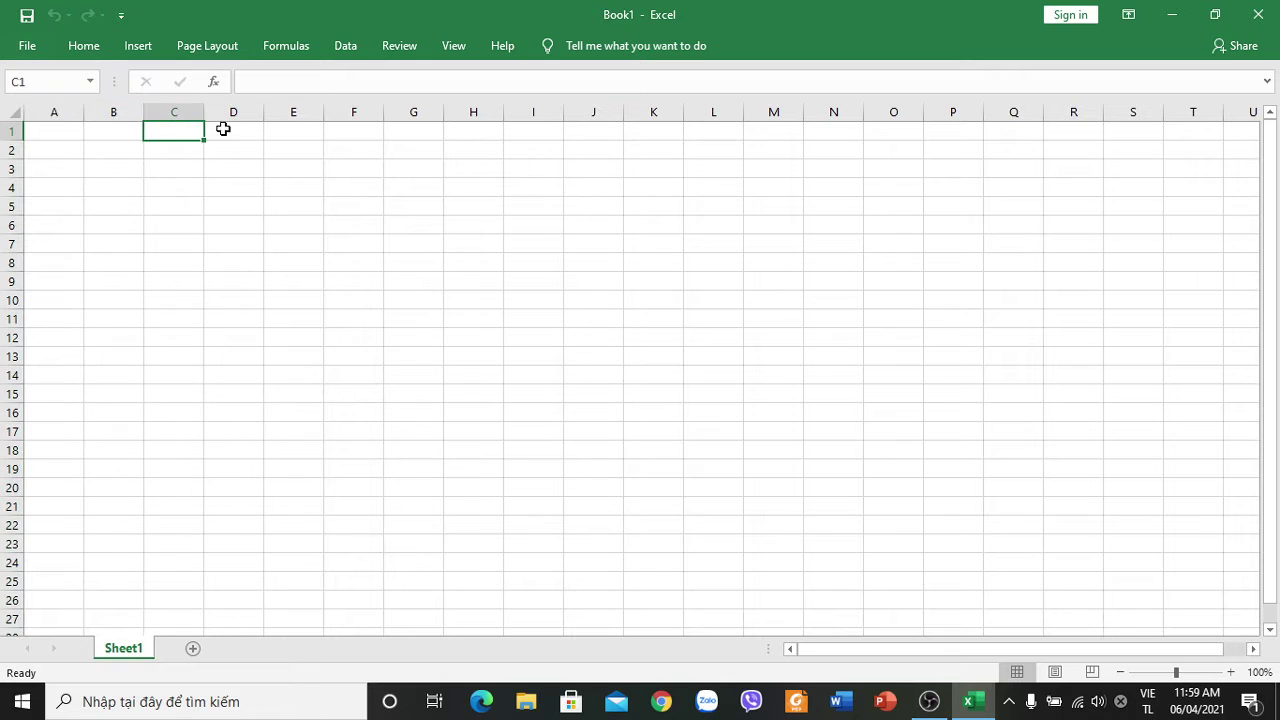
pyautogui.press('Right')
pyautogui.press('Right')
pyautogui.press('Right')
pyautogui.press('Right')
pyautogui.press('Right')
pyautogui.press('Right')
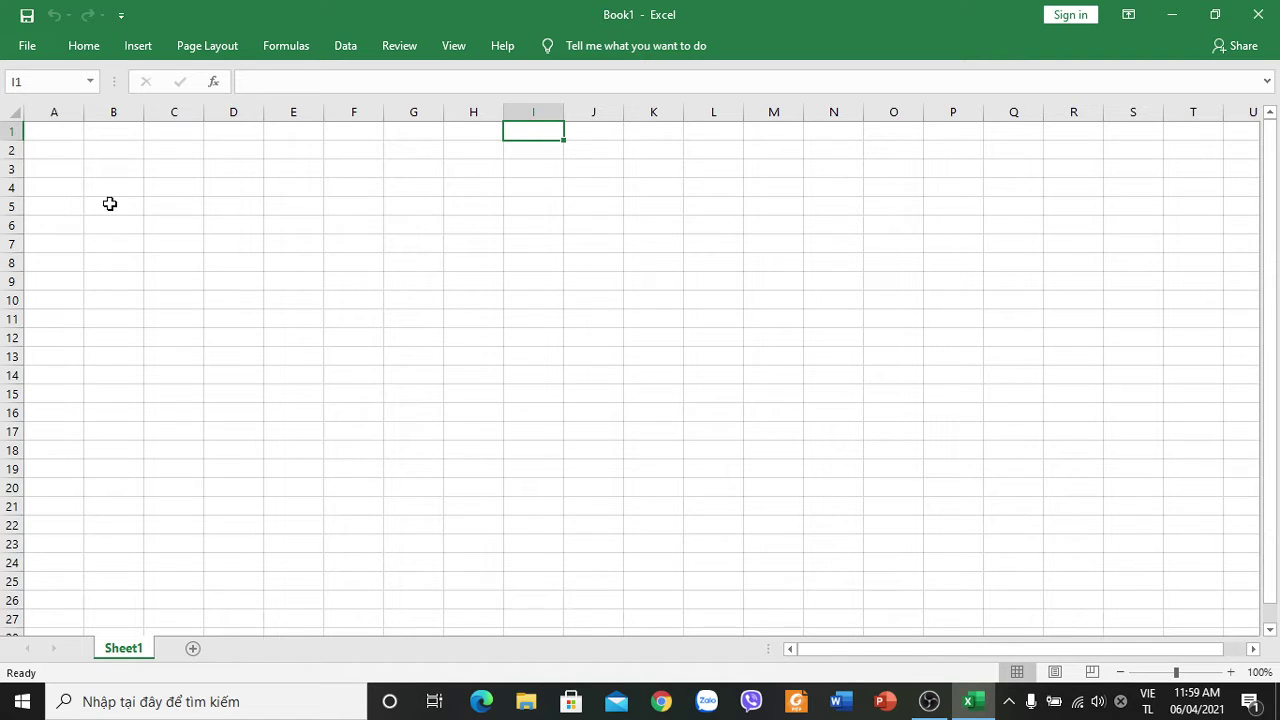
# Enter 1 in A1 and select column A downward from A1.
pyautogui.click(67, 133)
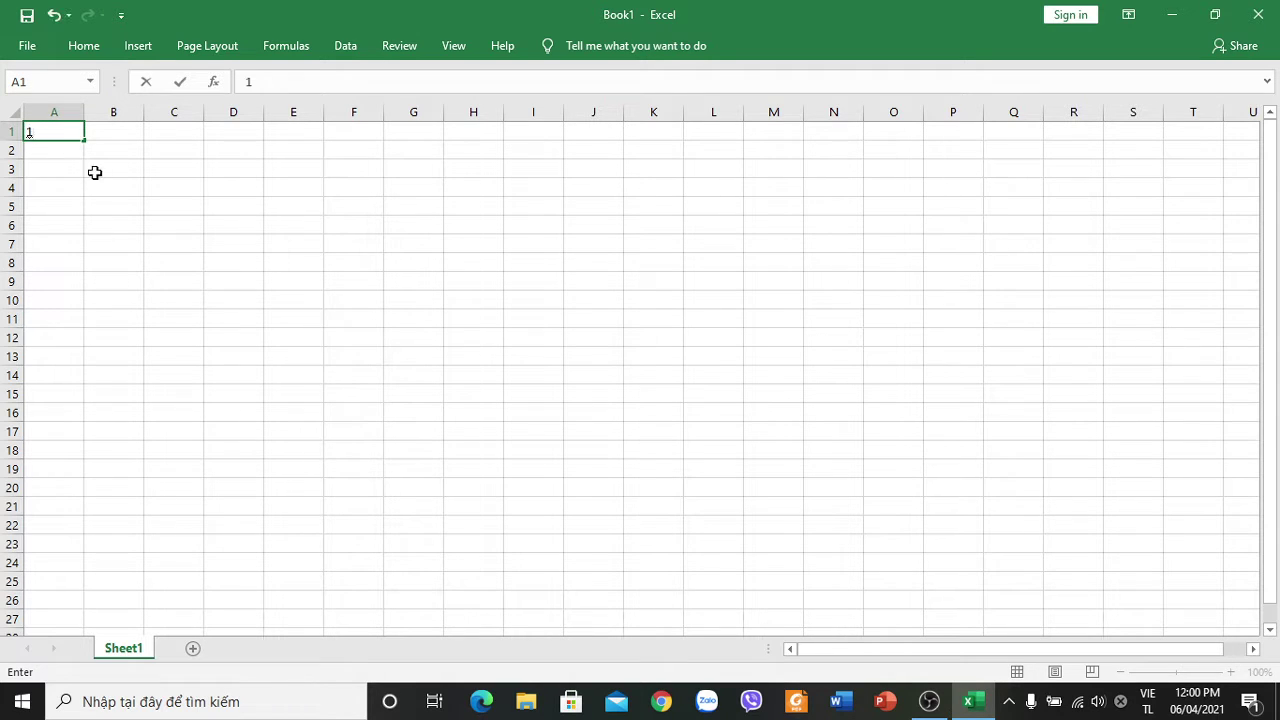
pyautogui.press('Return')
pyautogui.click(66, 131)
pyautogui.hotkey('ctrl', 'shift', 'Down')
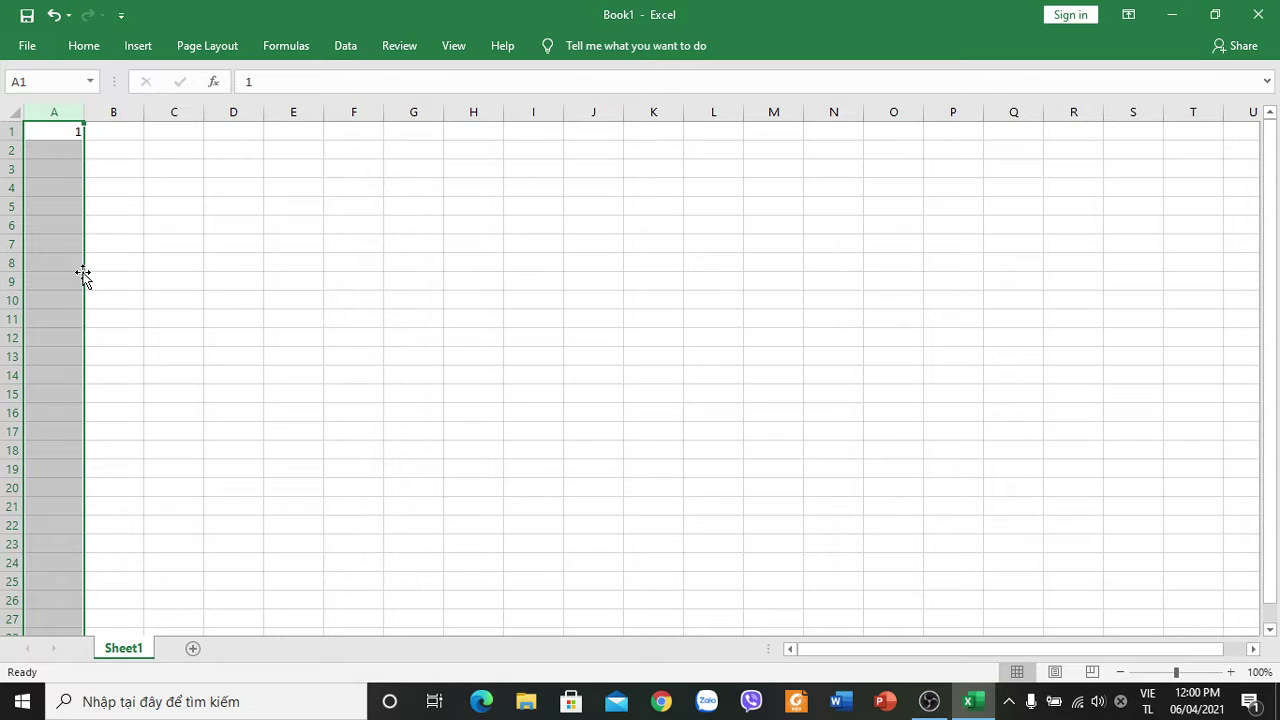
# Fill column A with a linear series, step 1, stopping at 1000.
pyautogui.click(84, 45)
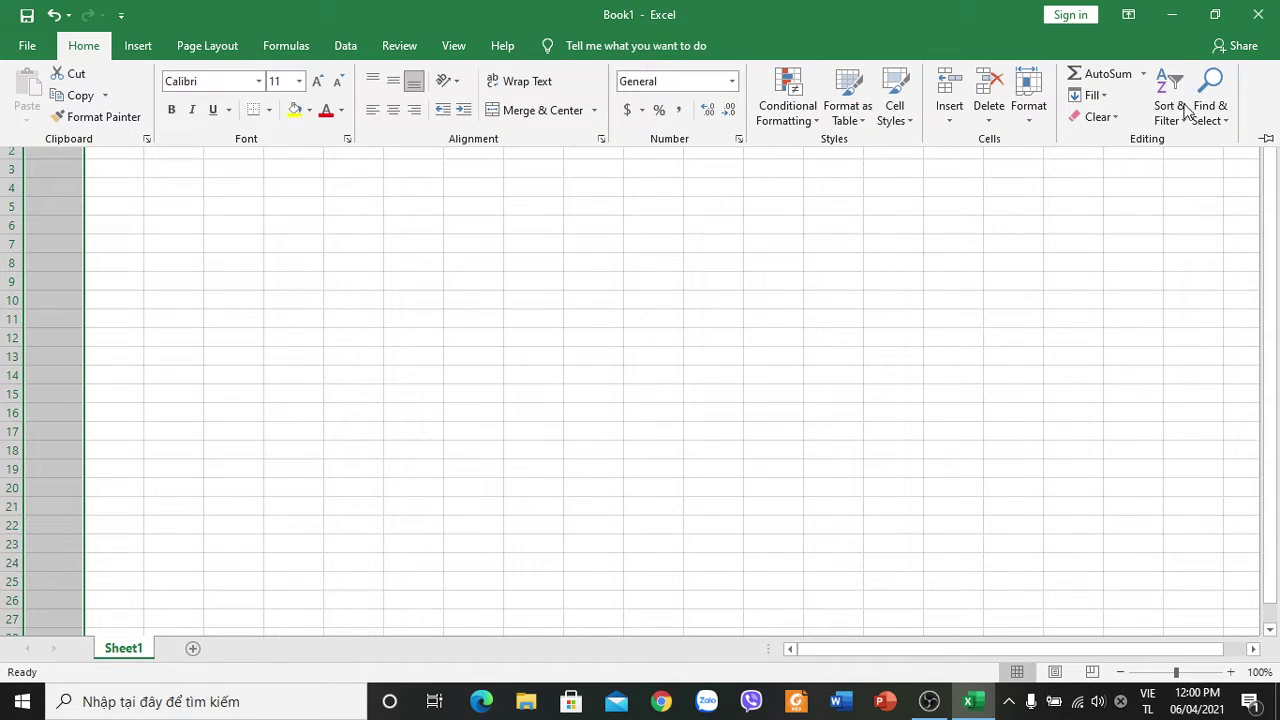
pyautogui.click(1170, 114)
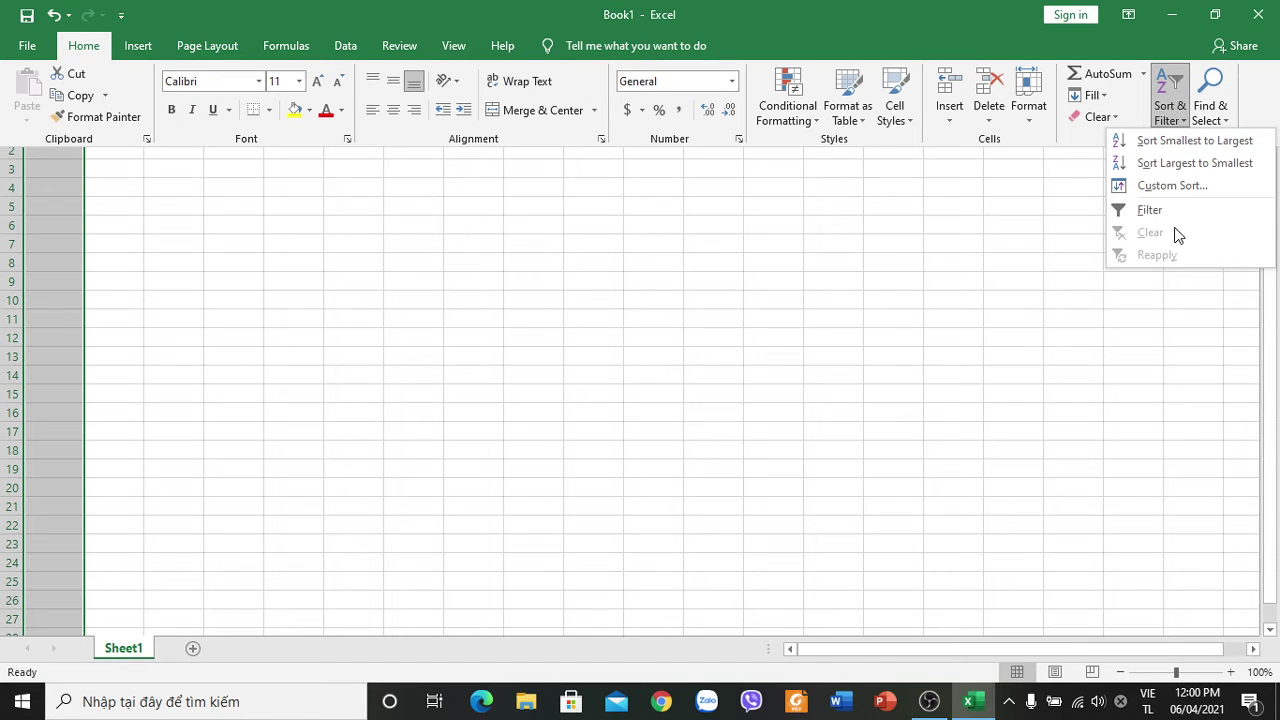
pyautogui.click(1092, 95)
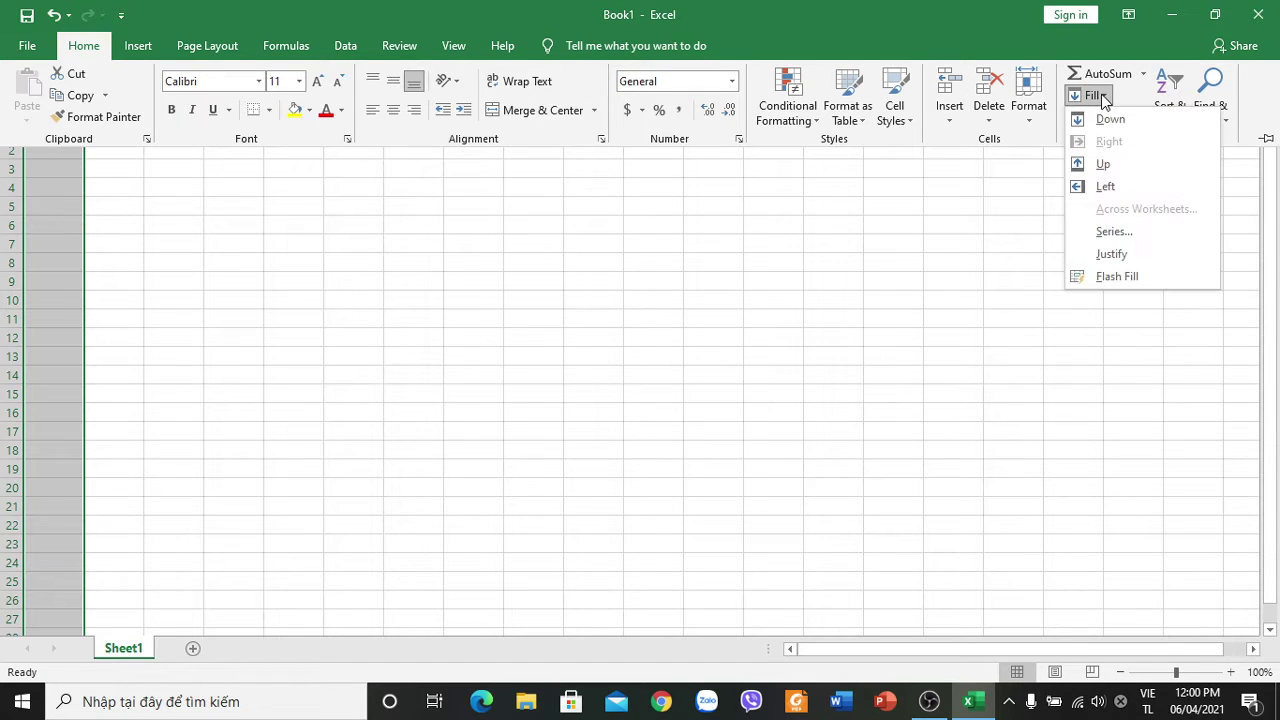
pyautogui.click(1140, 234)
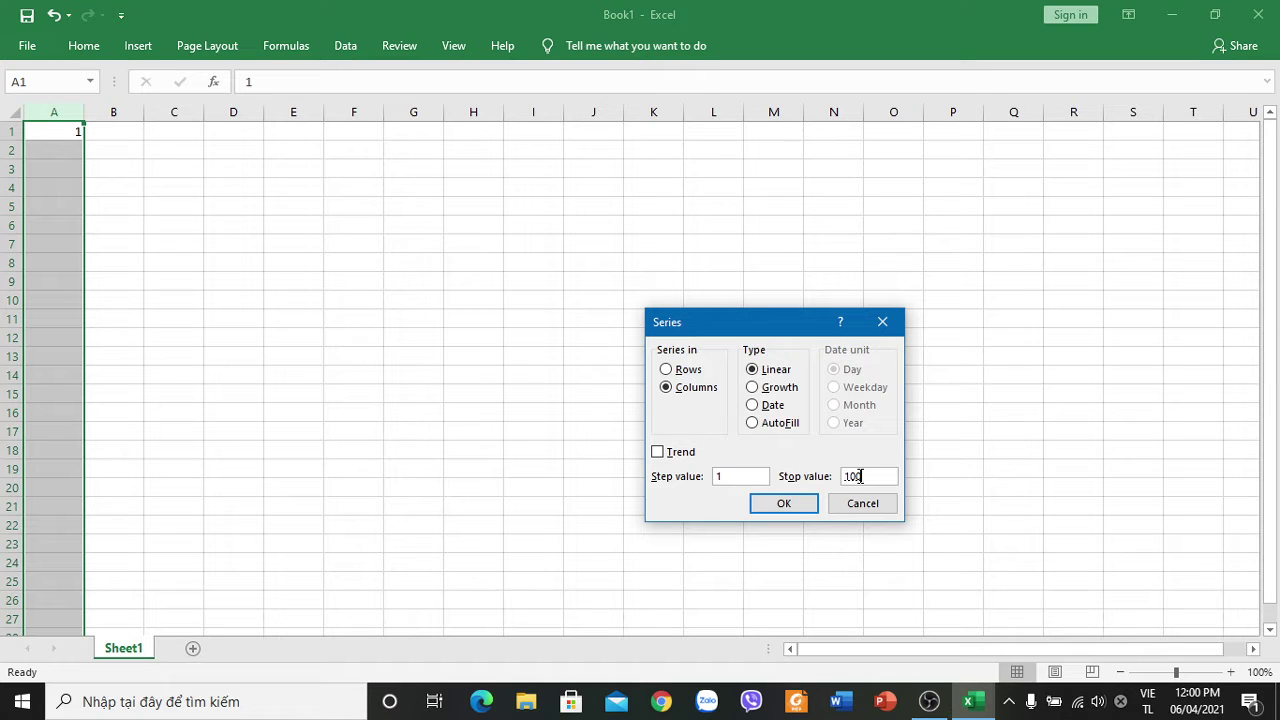
pyautogui.click(805, 505)
pyautogui.scroll(-6, 45, 184)
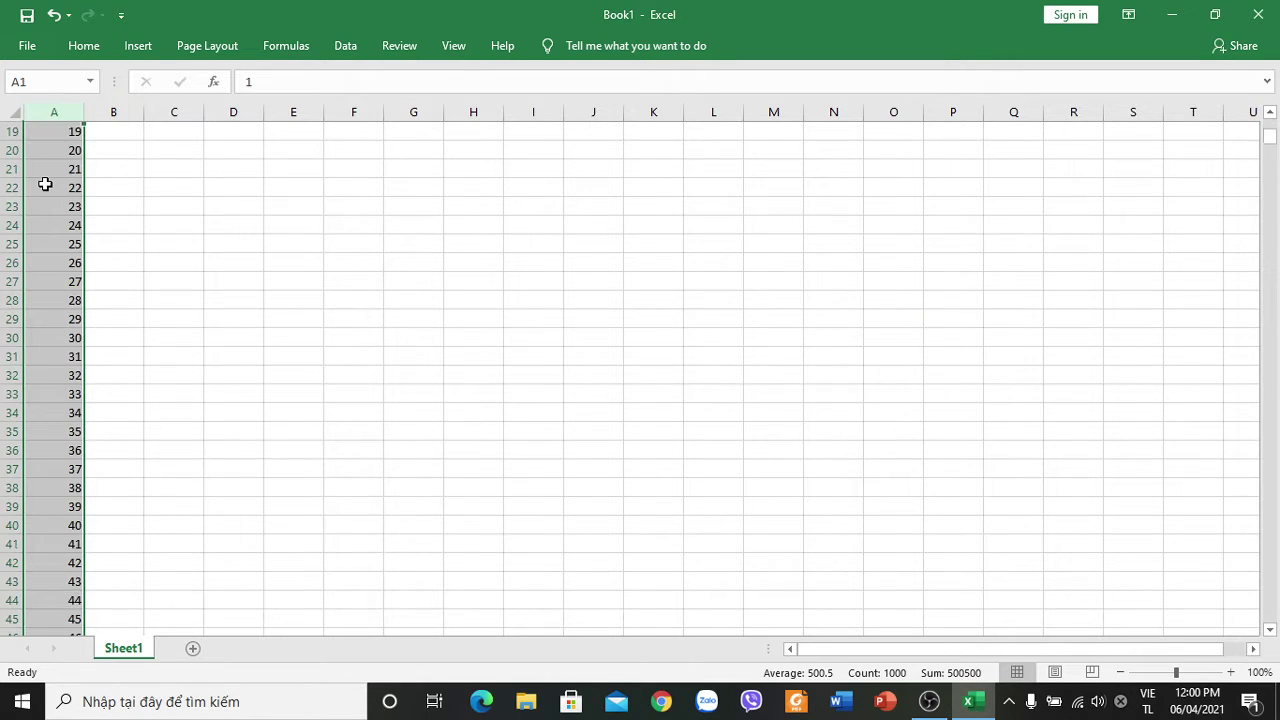
pyautogui.scroll(6, 45, 184)
pyautogui.click(5, 131)
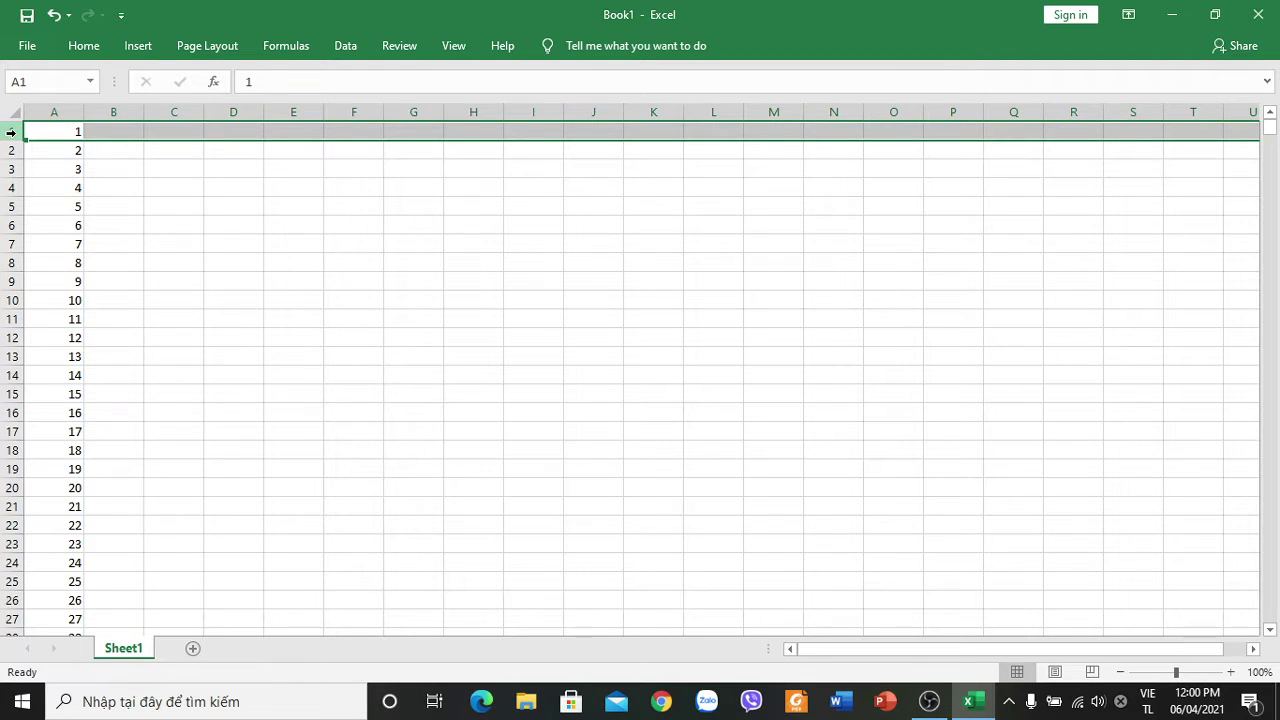
# Insert a new top row and enter the header STT in A1.
pyautogui.rightClick(10, 131)
pyautogui.click(60, 263)
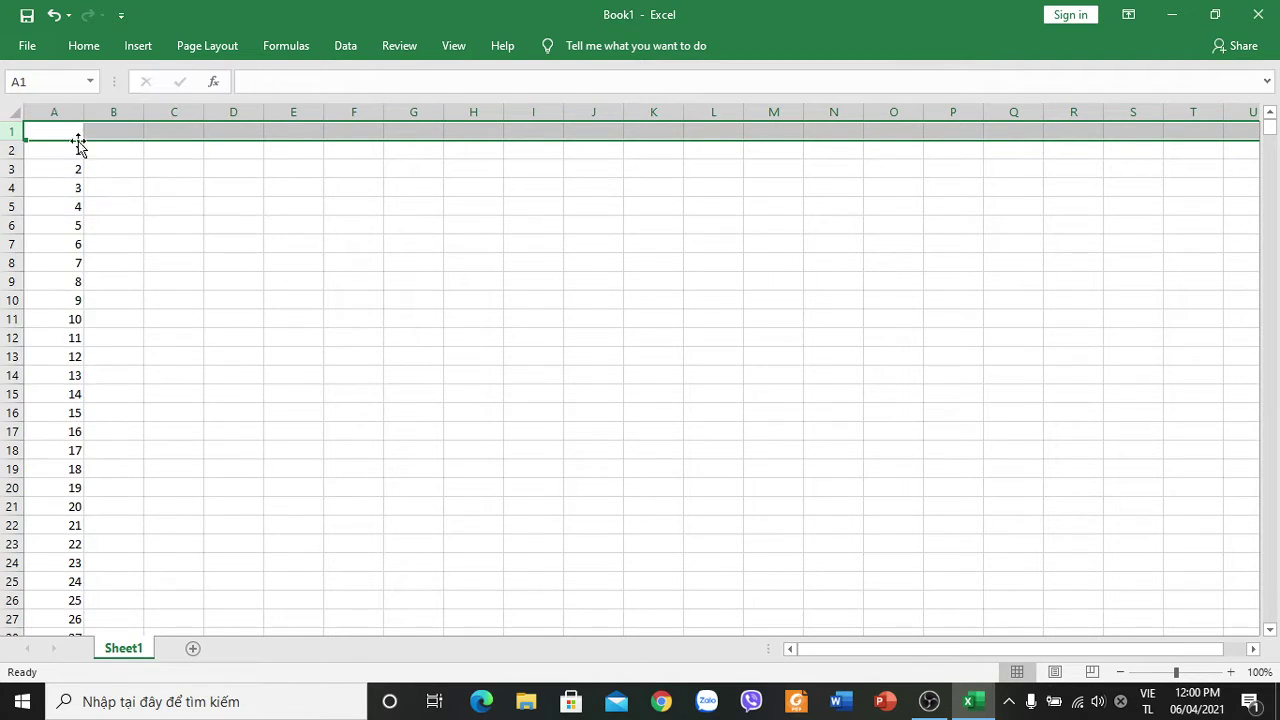
pyautogui.click(78, 135)
pyautogui.write('STT')
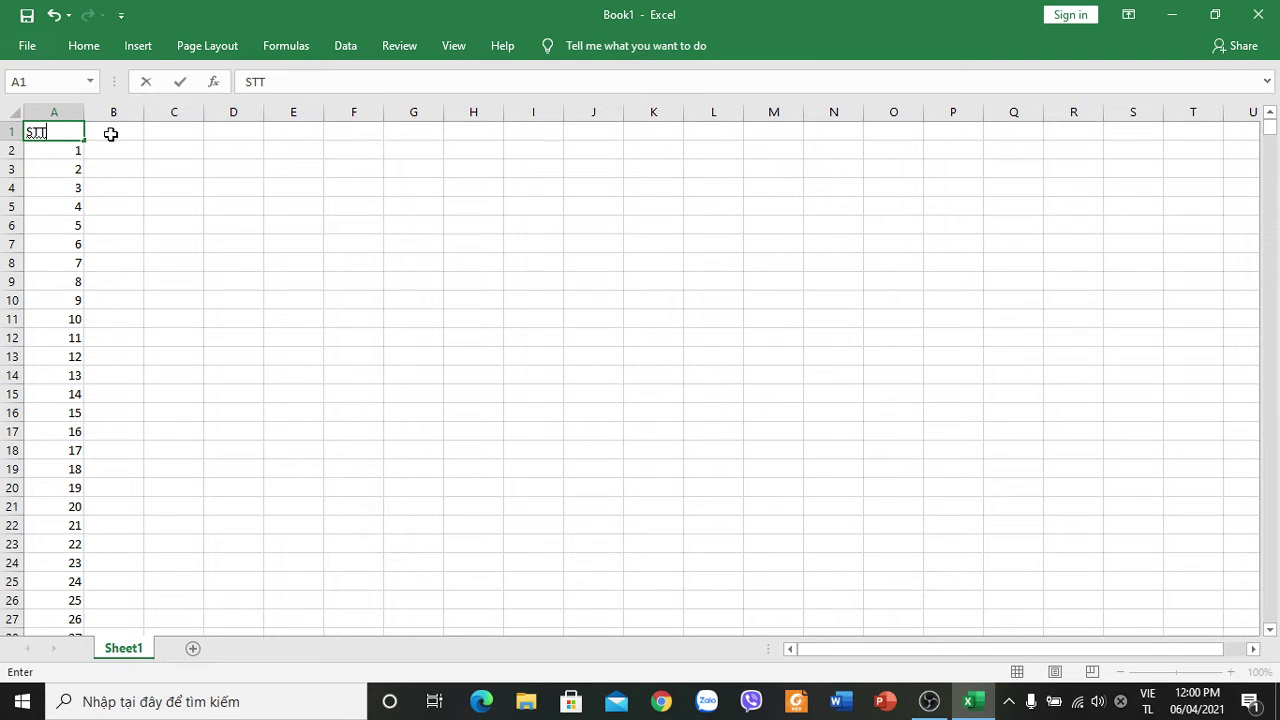
pyautogui.click(116, 133)
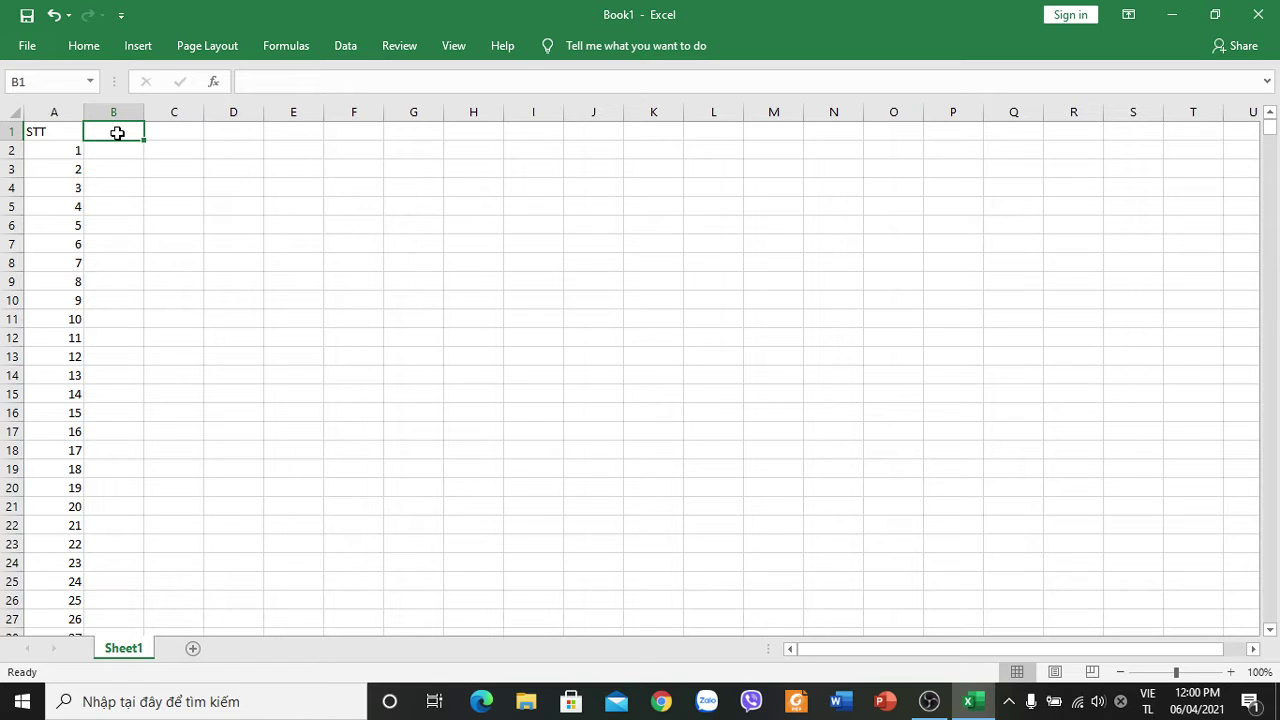
# Move between cells B1, B2 and B3, ending on B2.
pyautogui.click(114, 151)
pyautogui.click(114, 130)
pyautogui.click(114, 161)
pyautogui.click(116, 149)
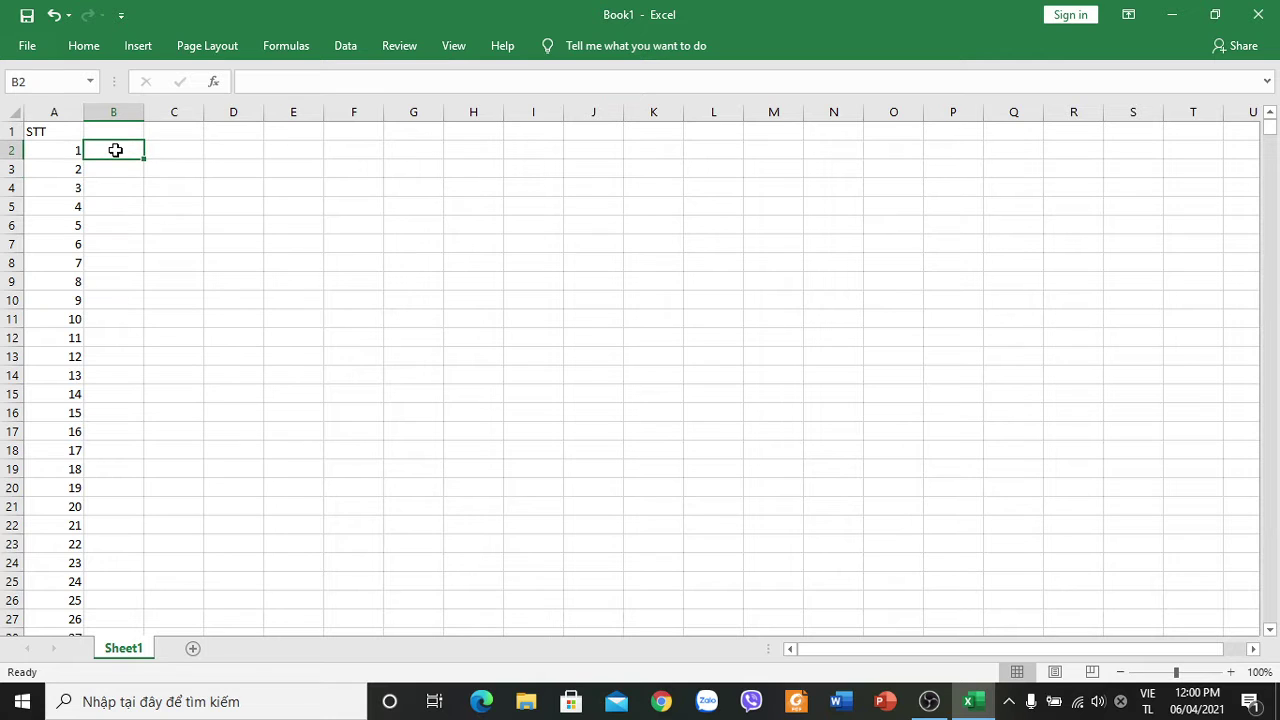
# Enter the formula =0&RANDBETWEEN(90000000,99999999) in B2.
pyautogui.write('=0')
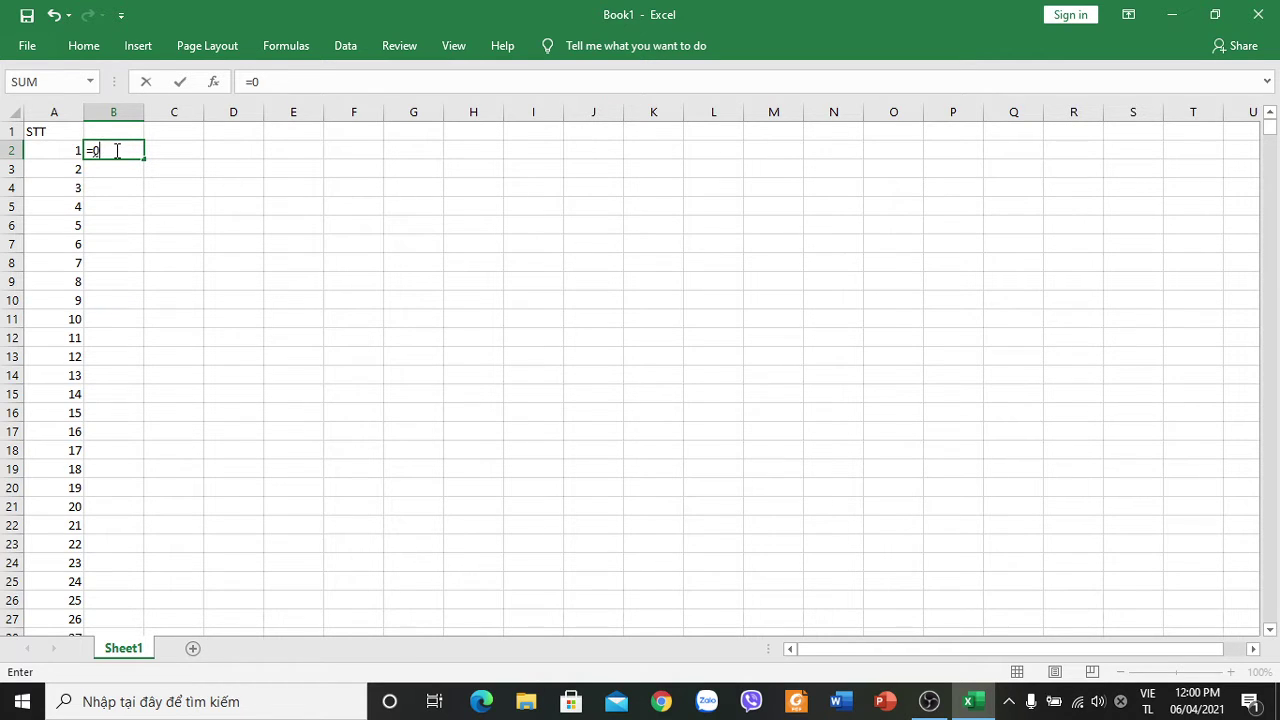
pyautogui.write('&RANDBET')
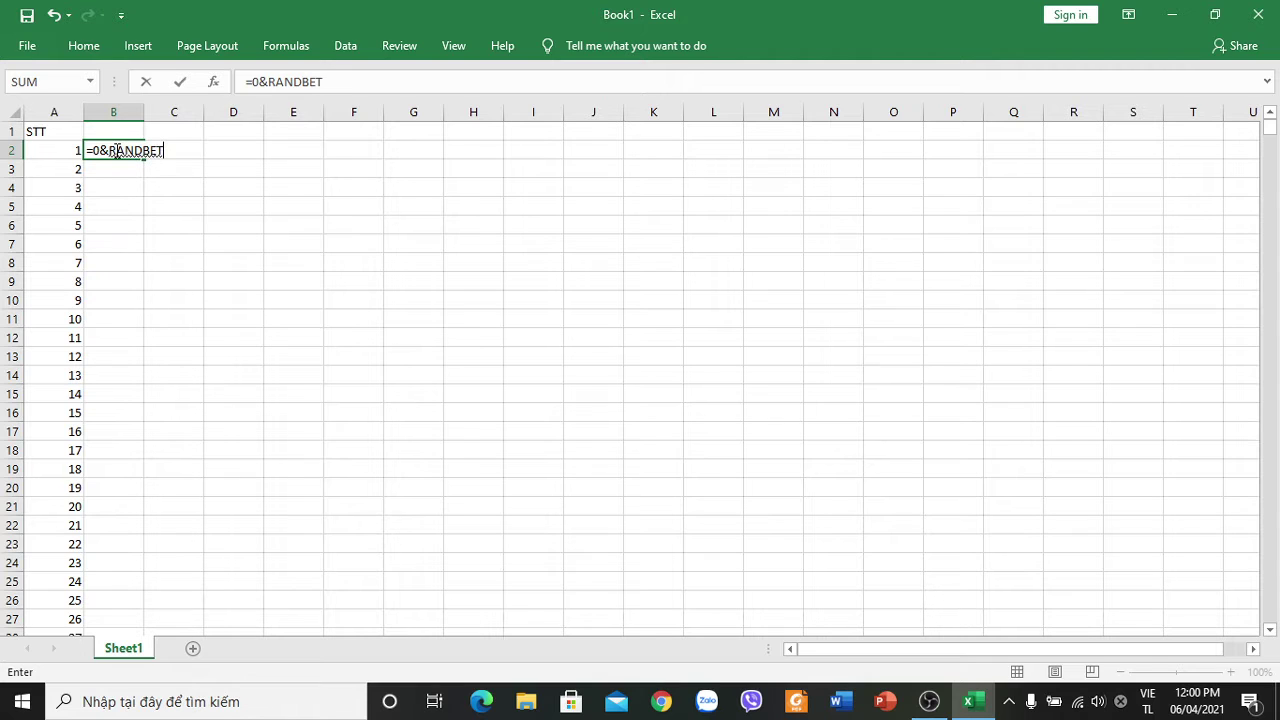
pyautogui.write('W')
pyautogui.write('EEN(9')
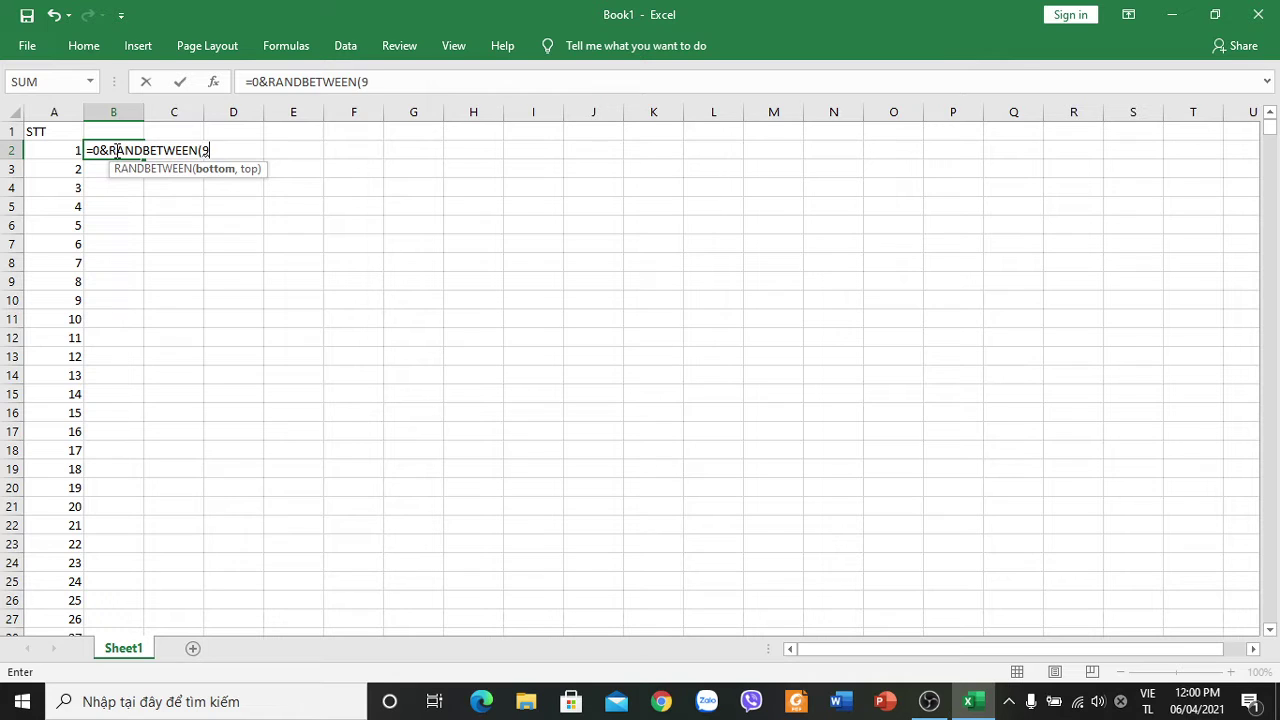
pyautogui.write('0000')
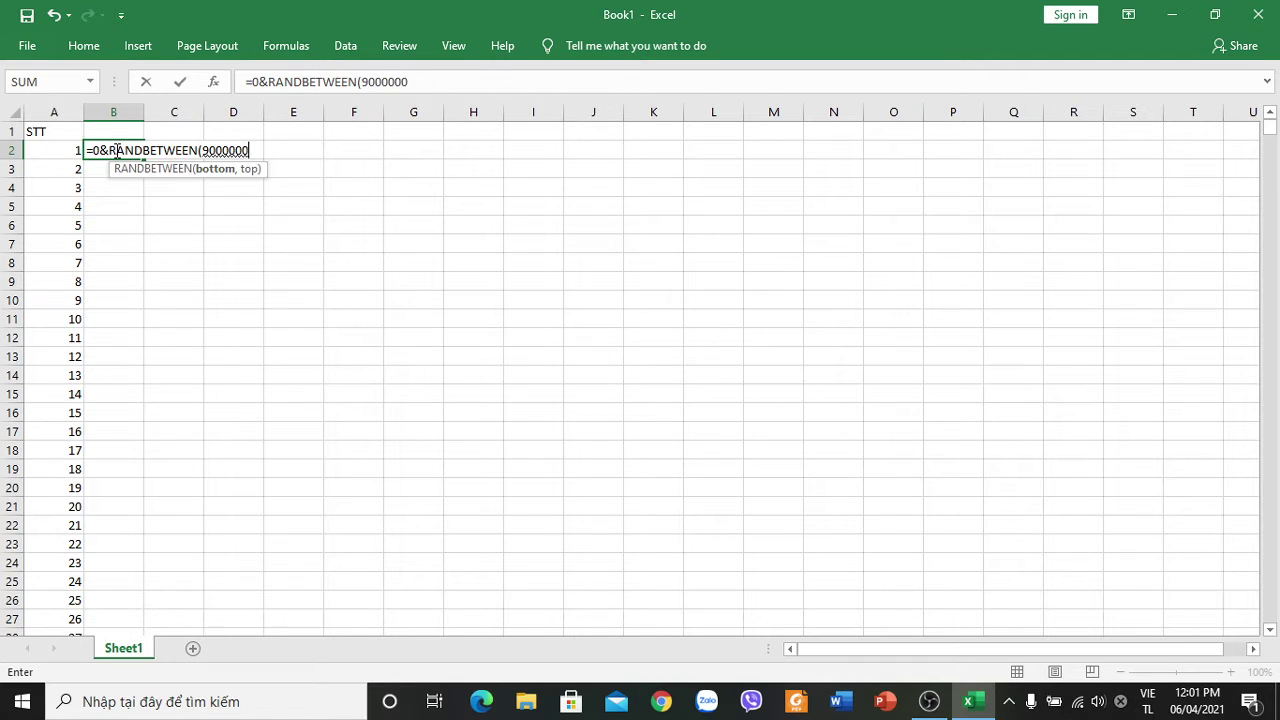
pyautogui.write('0,99')
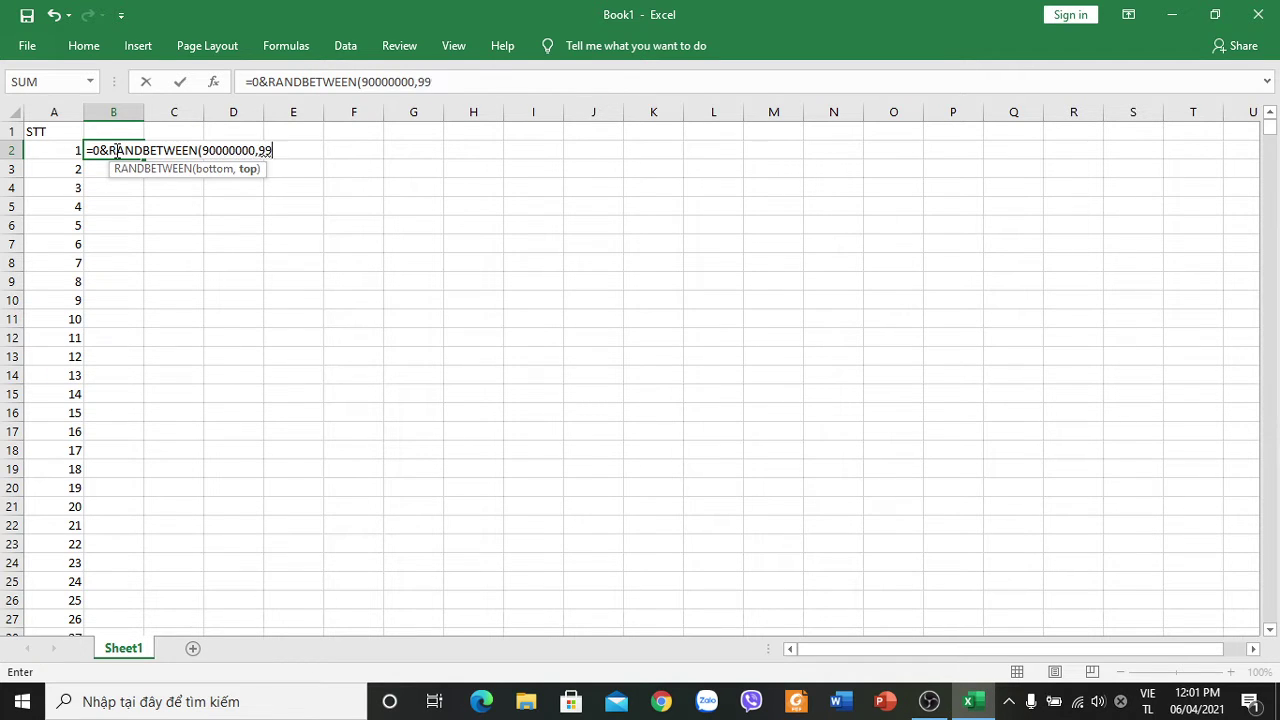
pyautogui.write('9999')
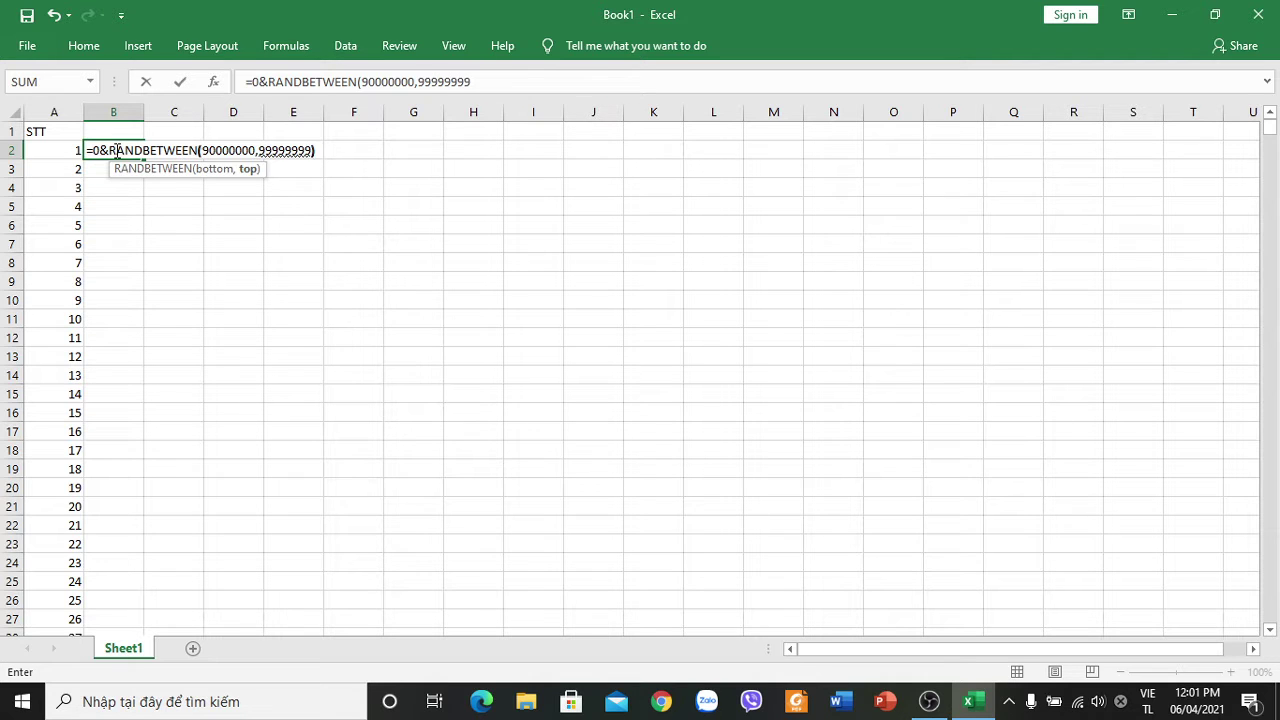
pyautogui.write(')')
pyautogui.press('Return')
pyautogui.click(116, 150)
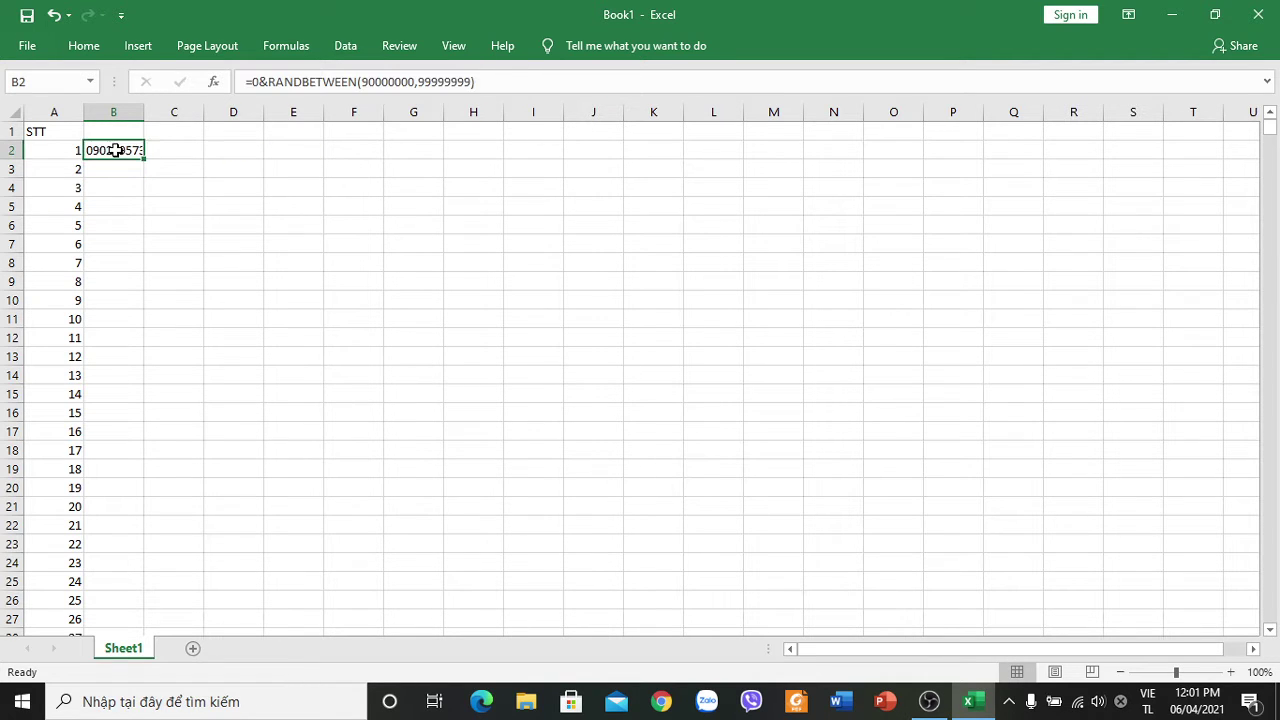
# Autofit column B and fill the phone formula down to row 1001.
pyautogui.doubleClick(144, 111)
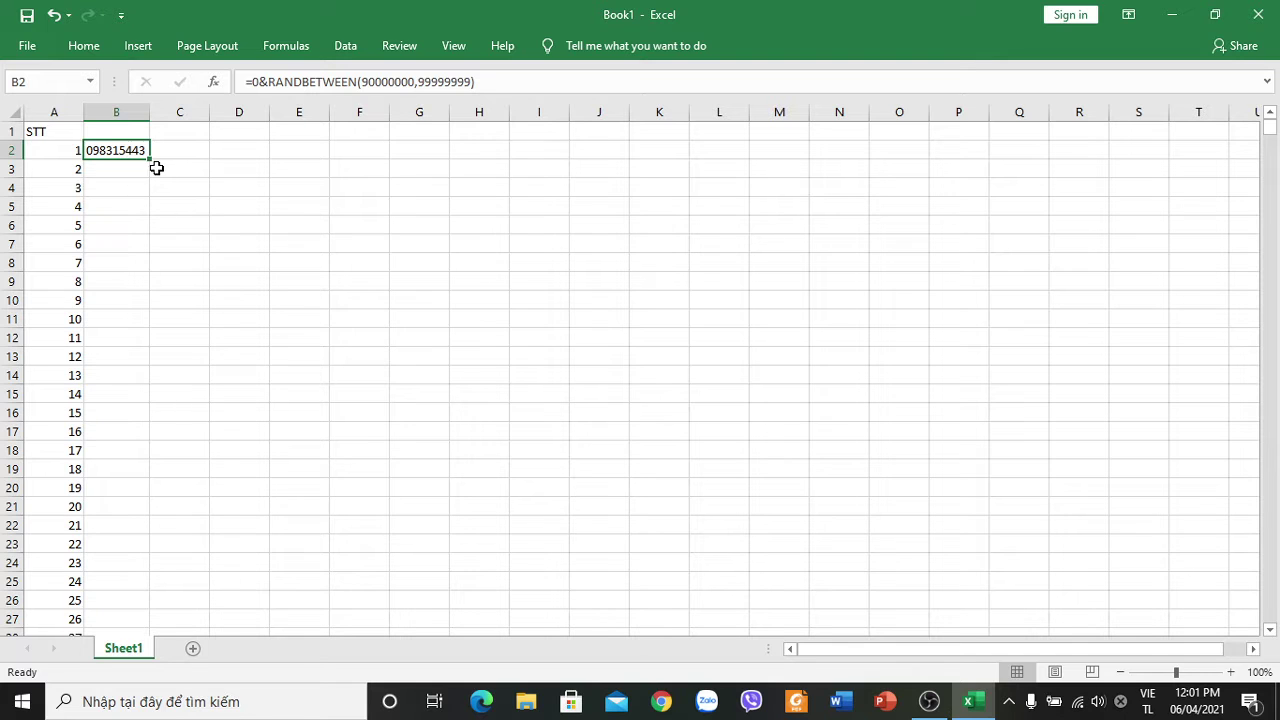
pyautogui.doubleClick(149, 161)
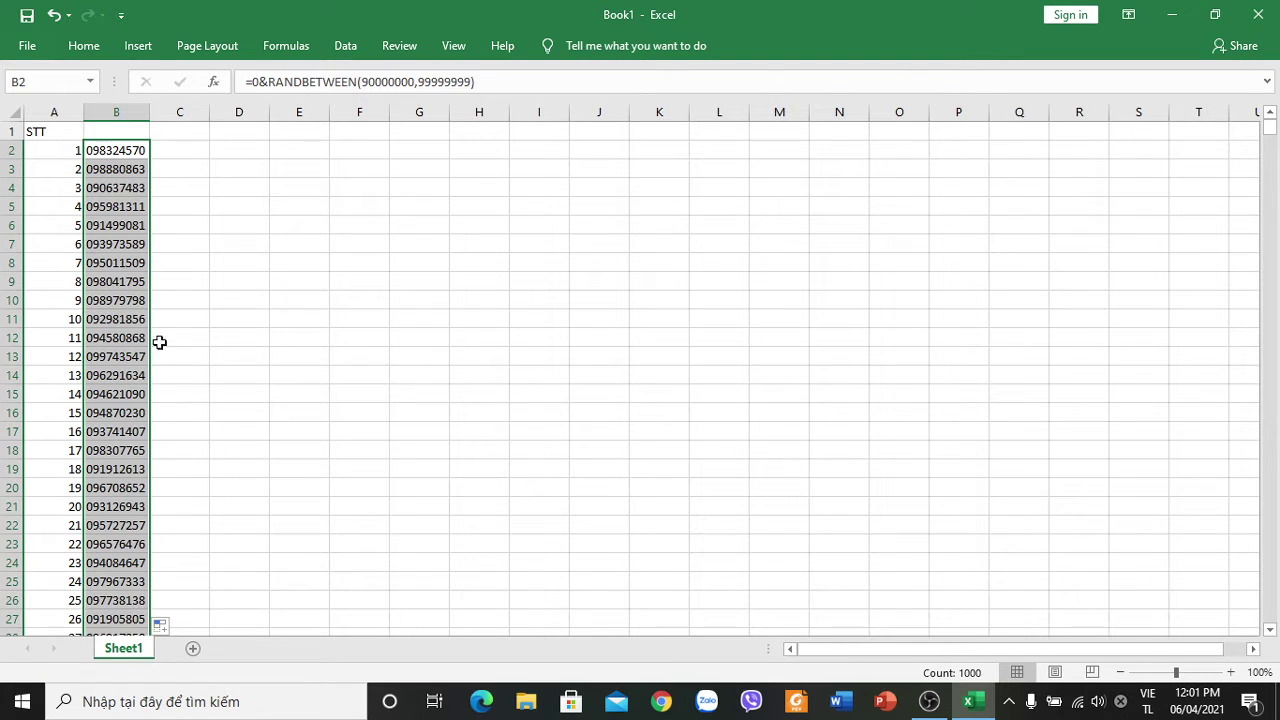
pyautogui.doubleClick(111, 134)
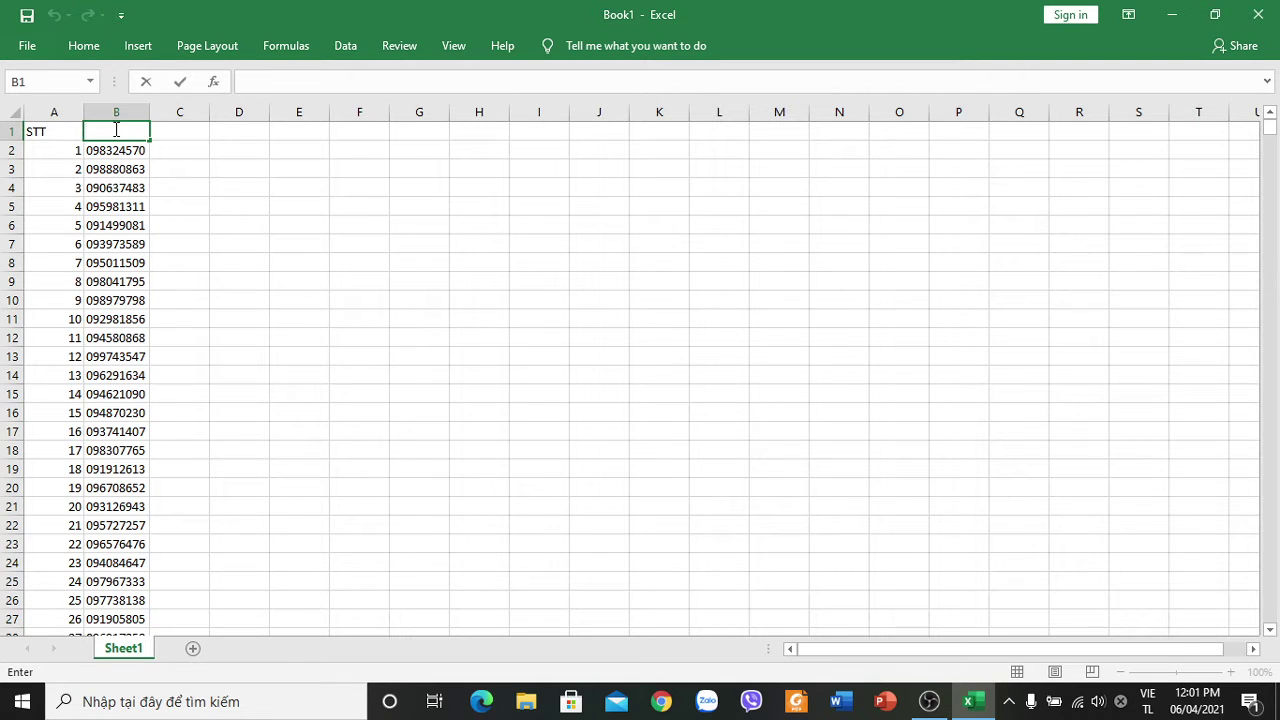
# Enter the header NHÓM 1 in cell B1.
pyautogui.write('N')
pyautogui.write('MS')
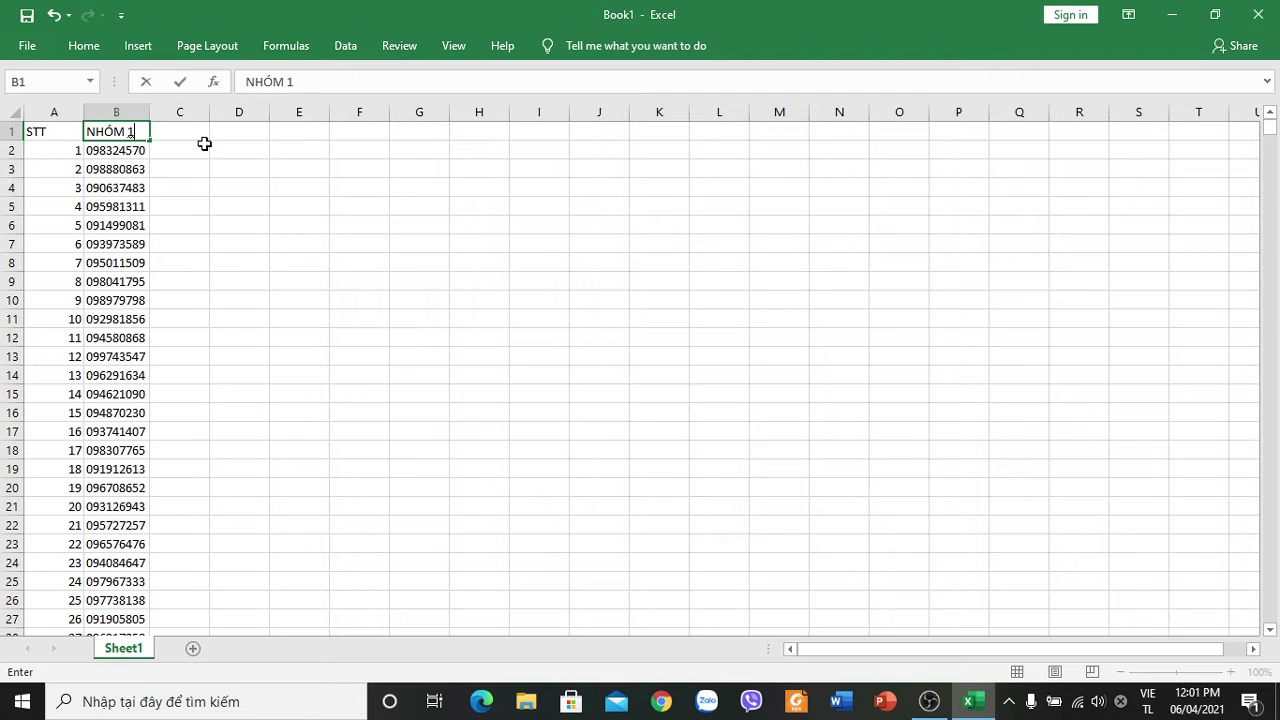
pyautogui.scroll(-2, 128, 151)
pyautogui.scroll(-14, 124, 162)
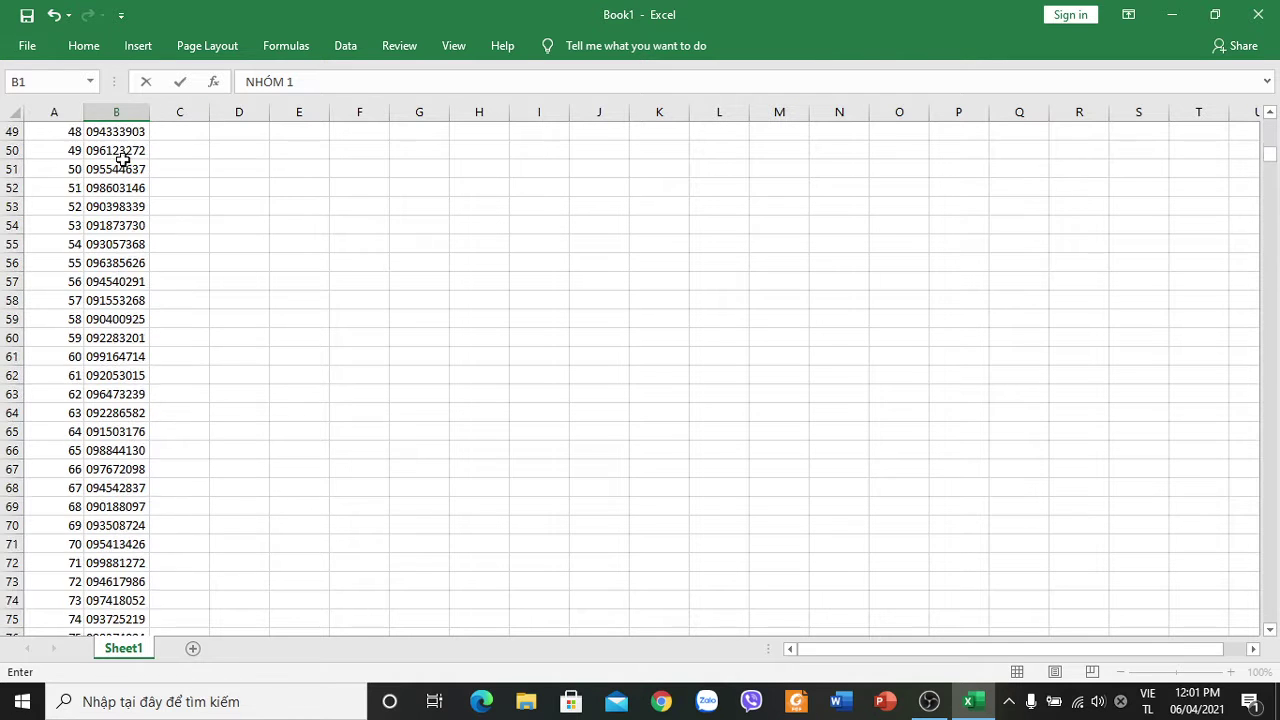
pyautogui.scroll(12, 128, 161)
pyautogui.scroll(4, 128, 161)
# Centre-align the STT column A and the phone number column B.
pyautogui.click(54, 111)
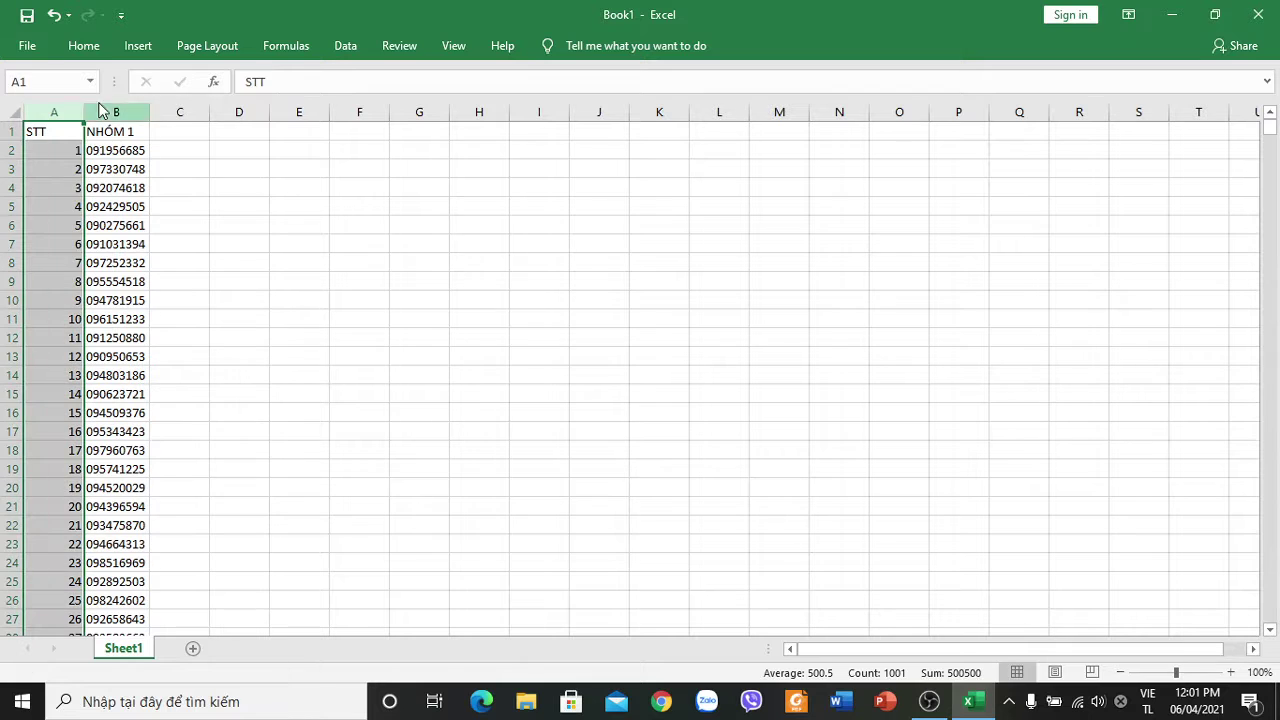
pyautogui.click(86, 47)
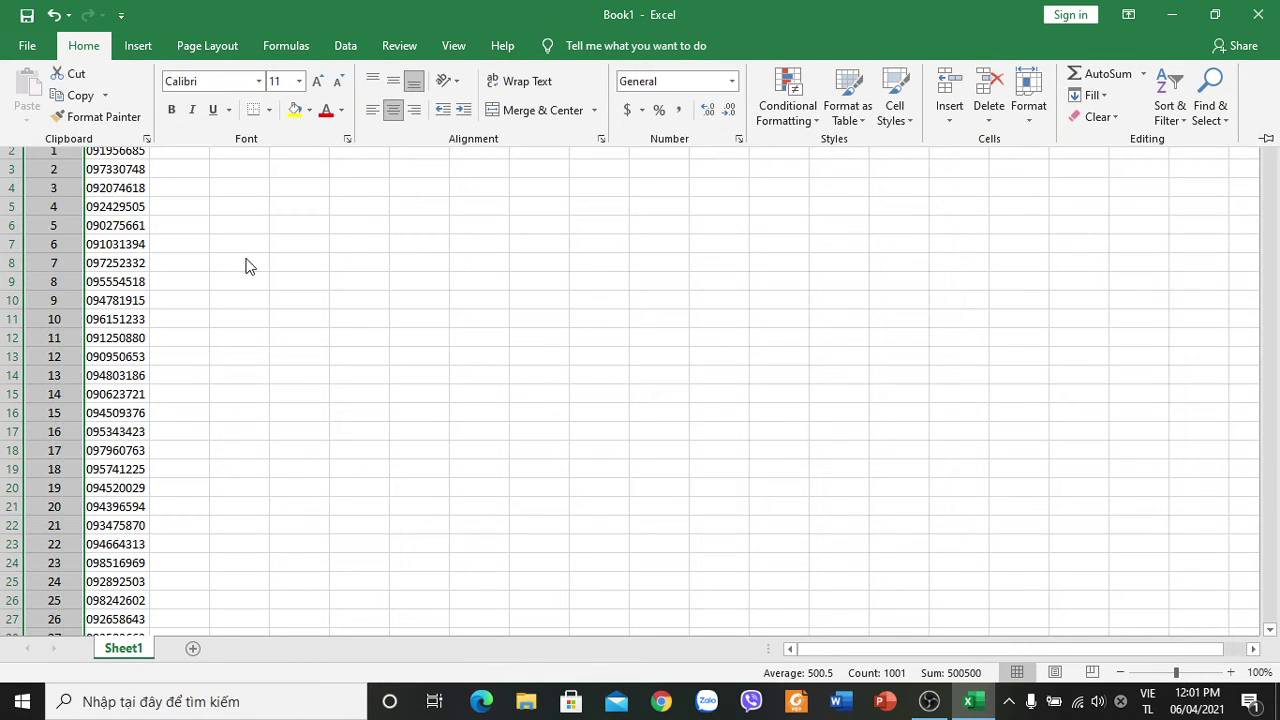
pyautogui.click(209, 244)
pyautogui.click(117, 111)
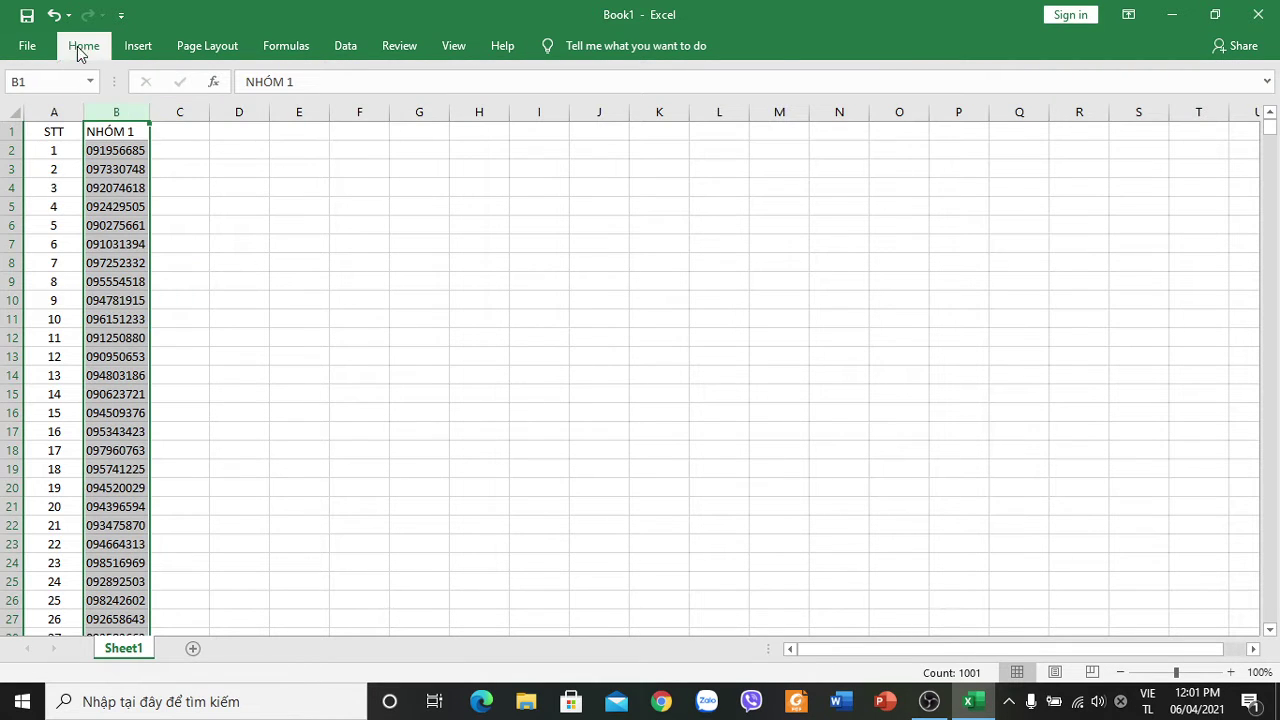
pyautogui.click(84, 46)
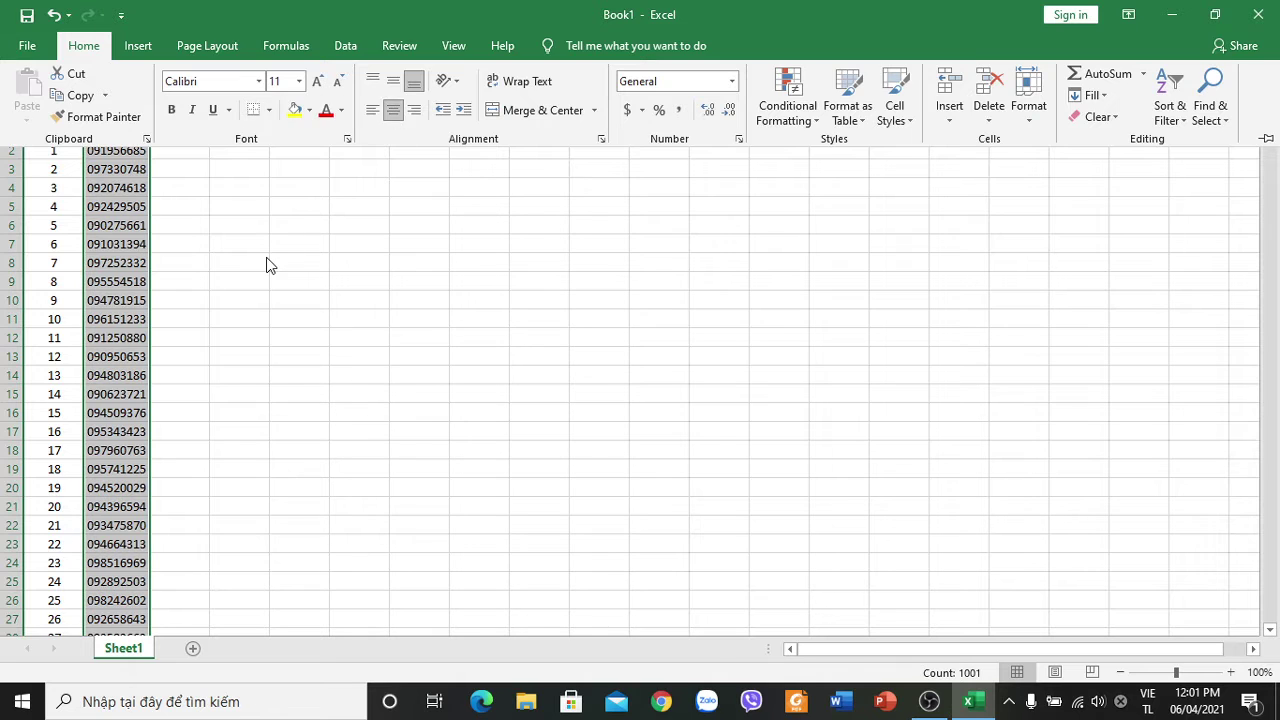
pyautogui.click(222, 233)
pyautogui.click(180, 150)
pyautogui.click(138, 155)
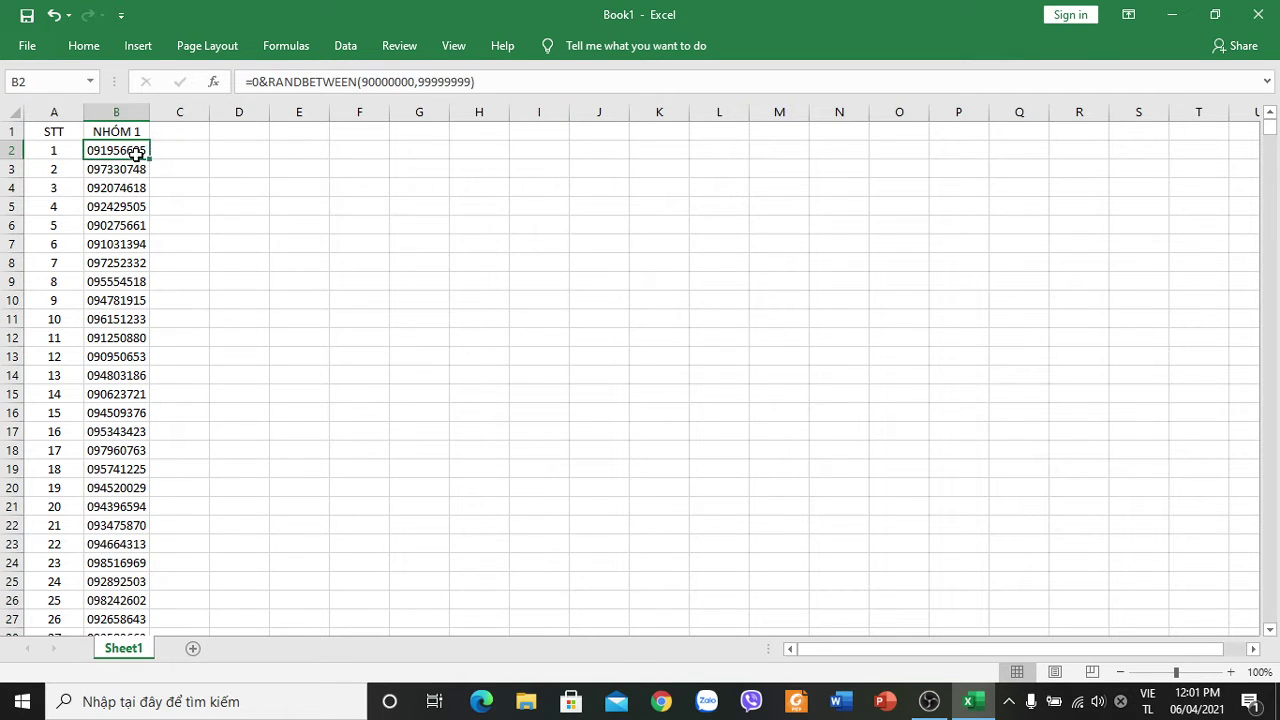
pyautogui.click(483, 83)
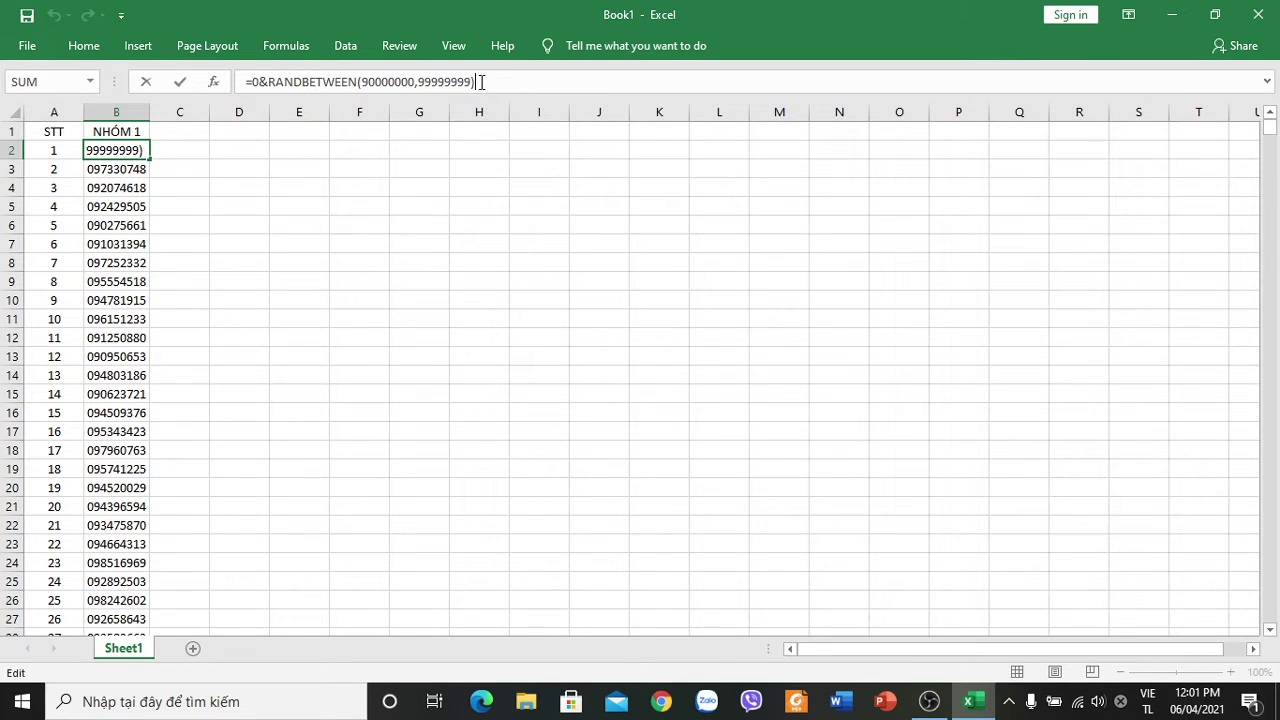
pyautogui.click(186, 150)
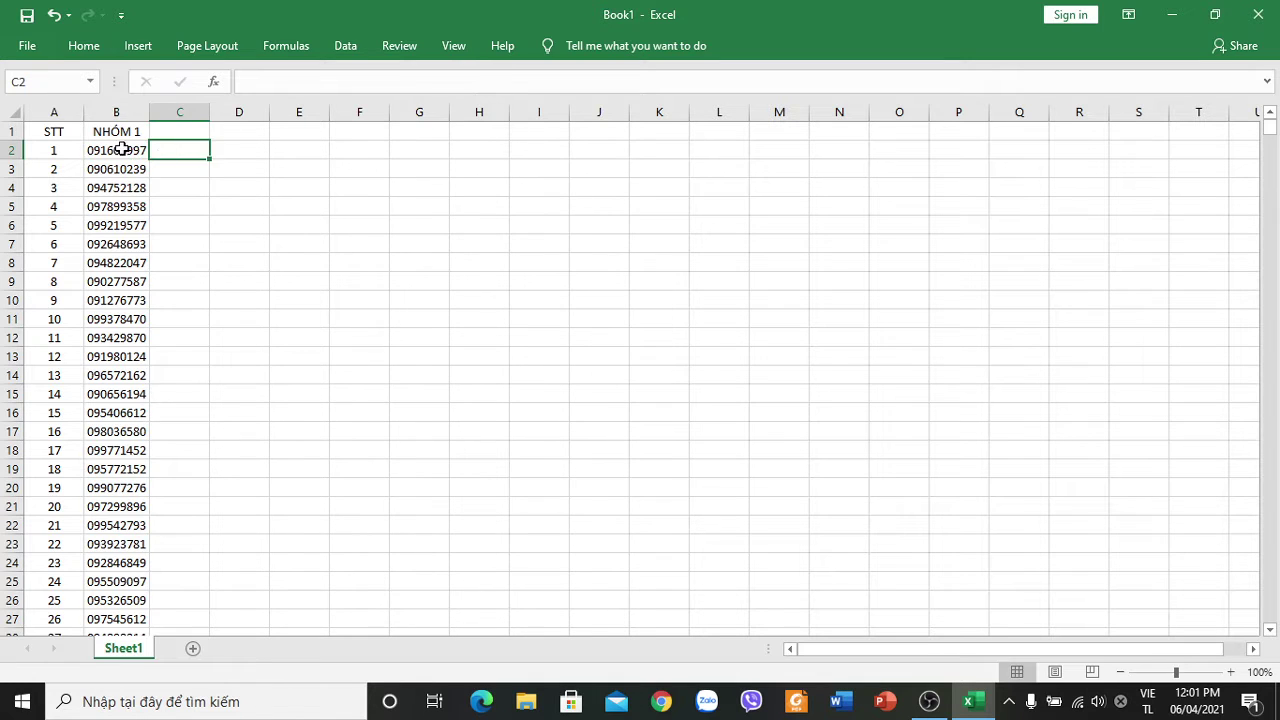
pyautogui.press('Left')
pyautogui.moveTo(486, 84); pyautogui.dragTo(245, 81)
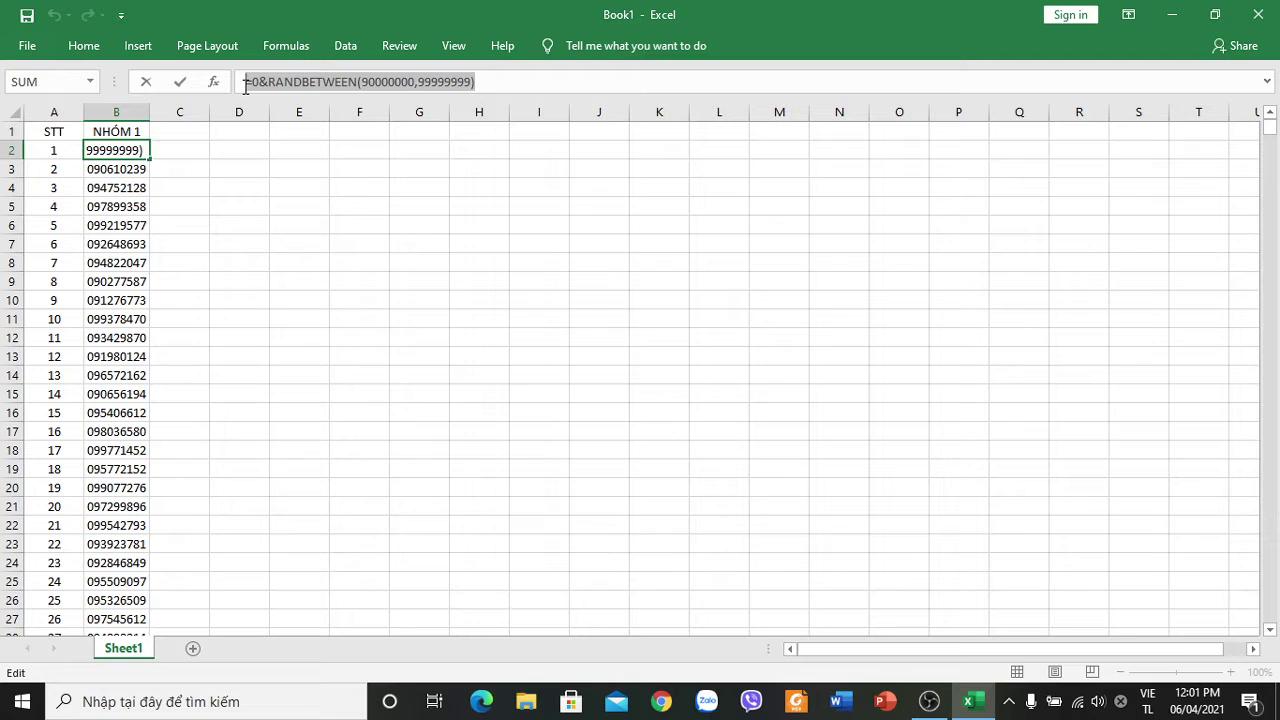
pyautogui.write('=')
pyautogui.click(186, 168)
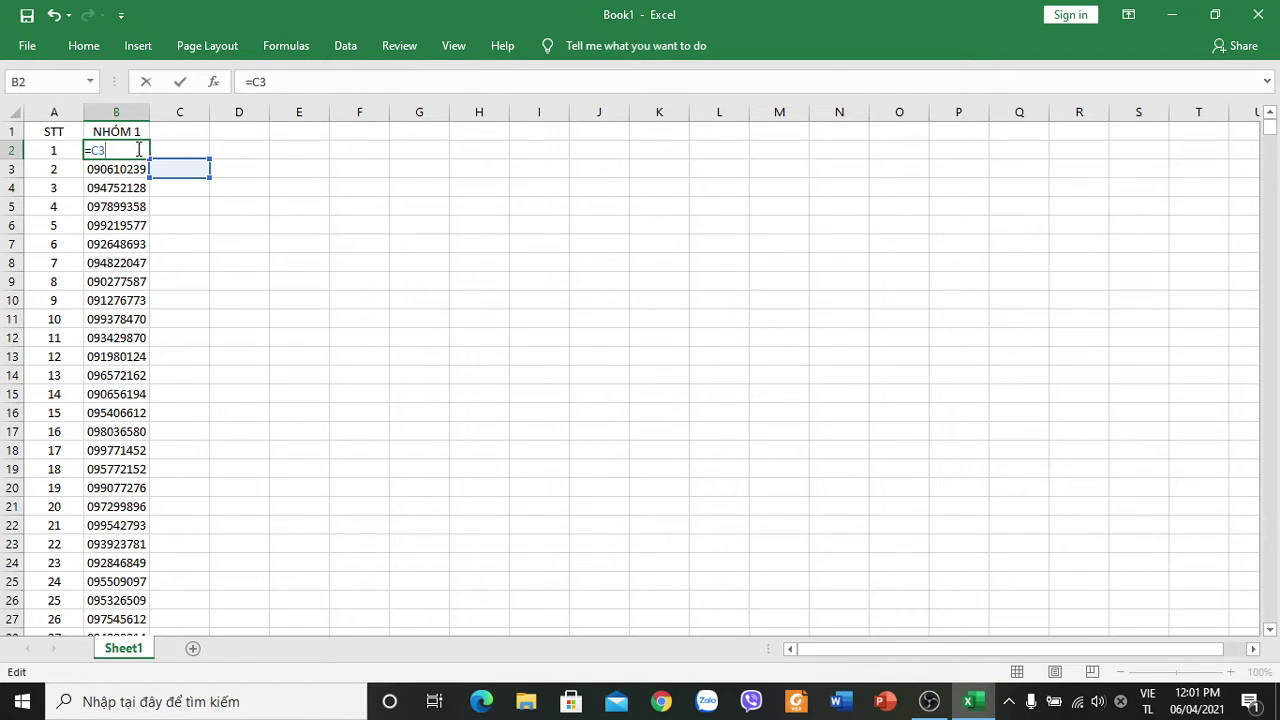
pyautogui.hotkey('ctrl', 'z')
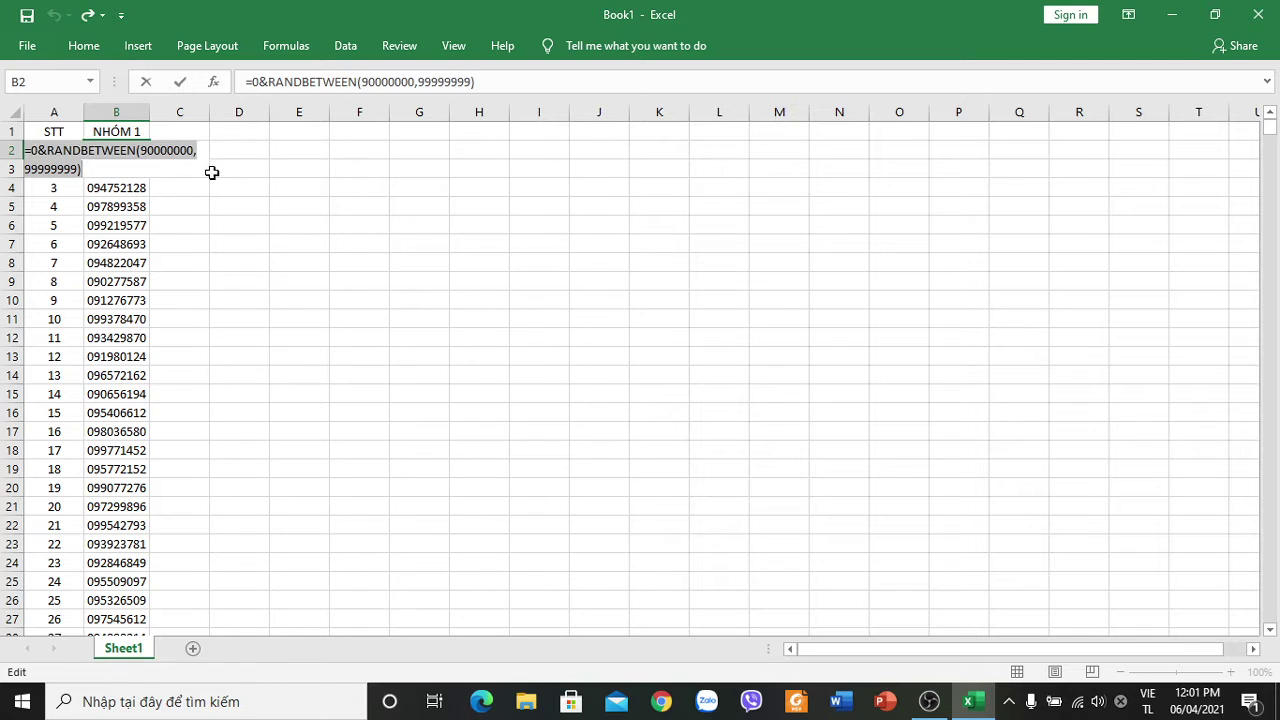
pyautogui.write('=')
pyautogui.click(290, 188)
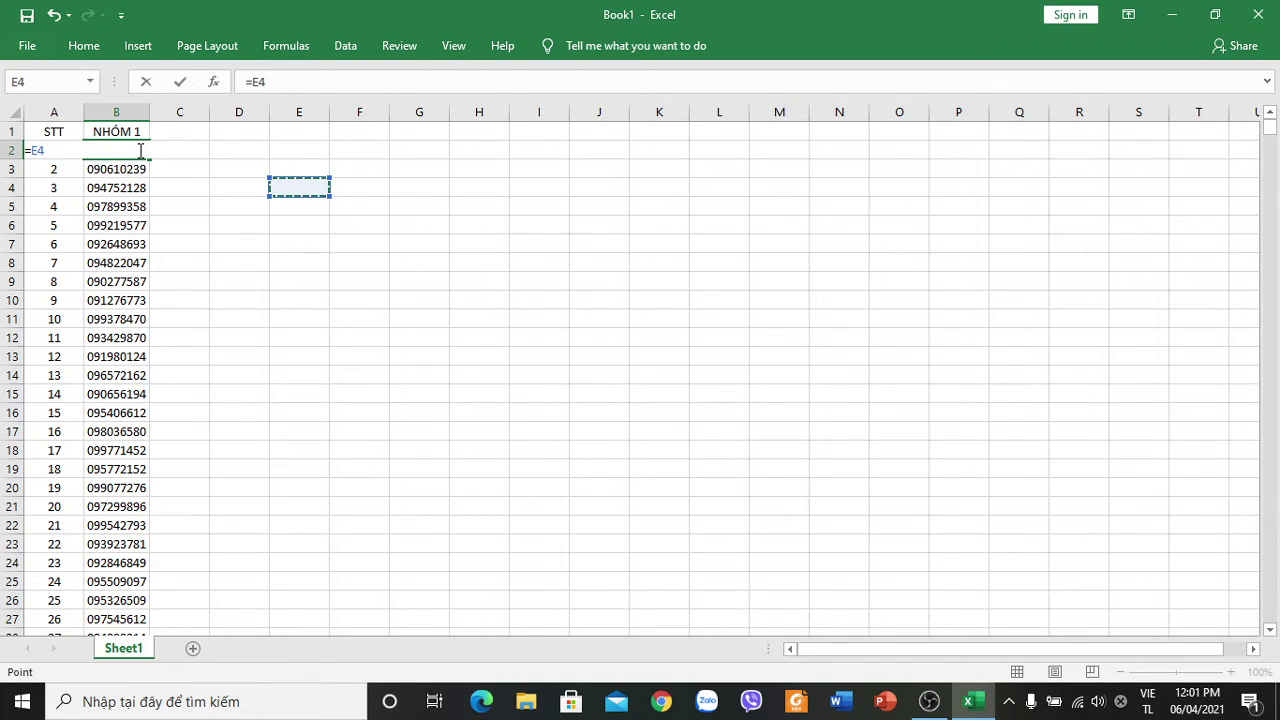
pyautogui.hotkey('ctrl', 'z')
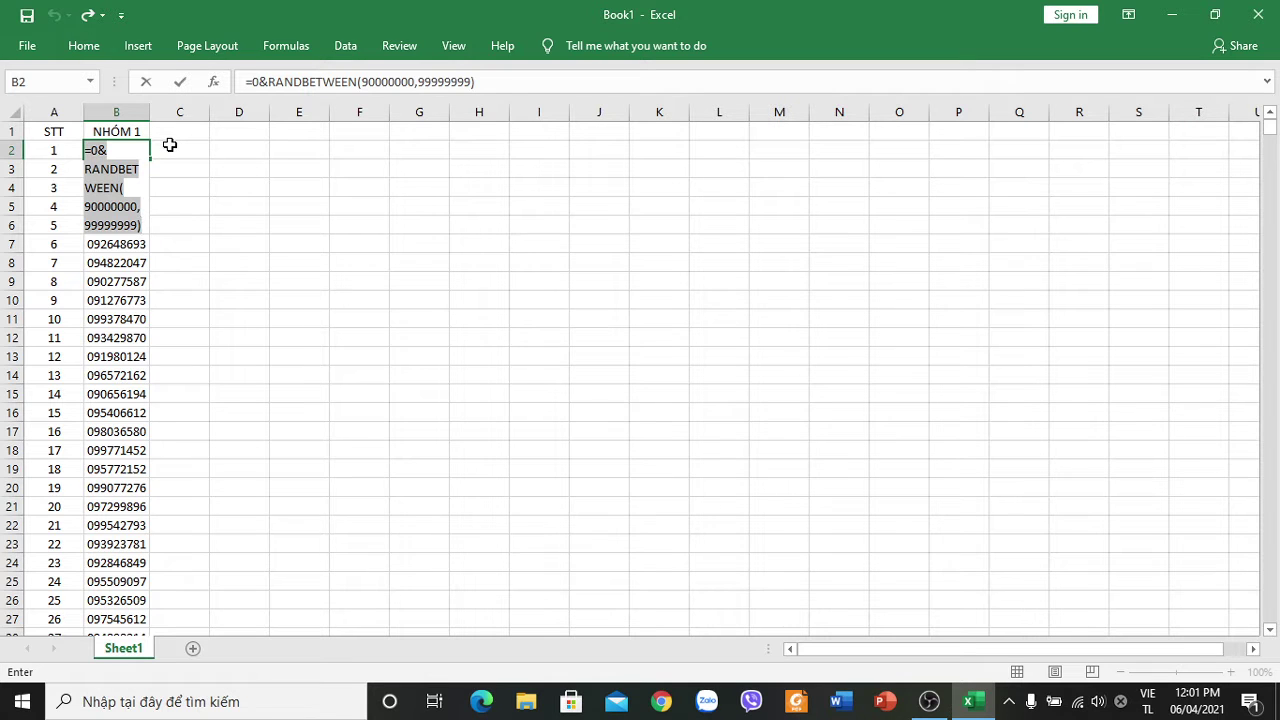
pyautogui.press('Return')
pyautogui.click(175, 151)
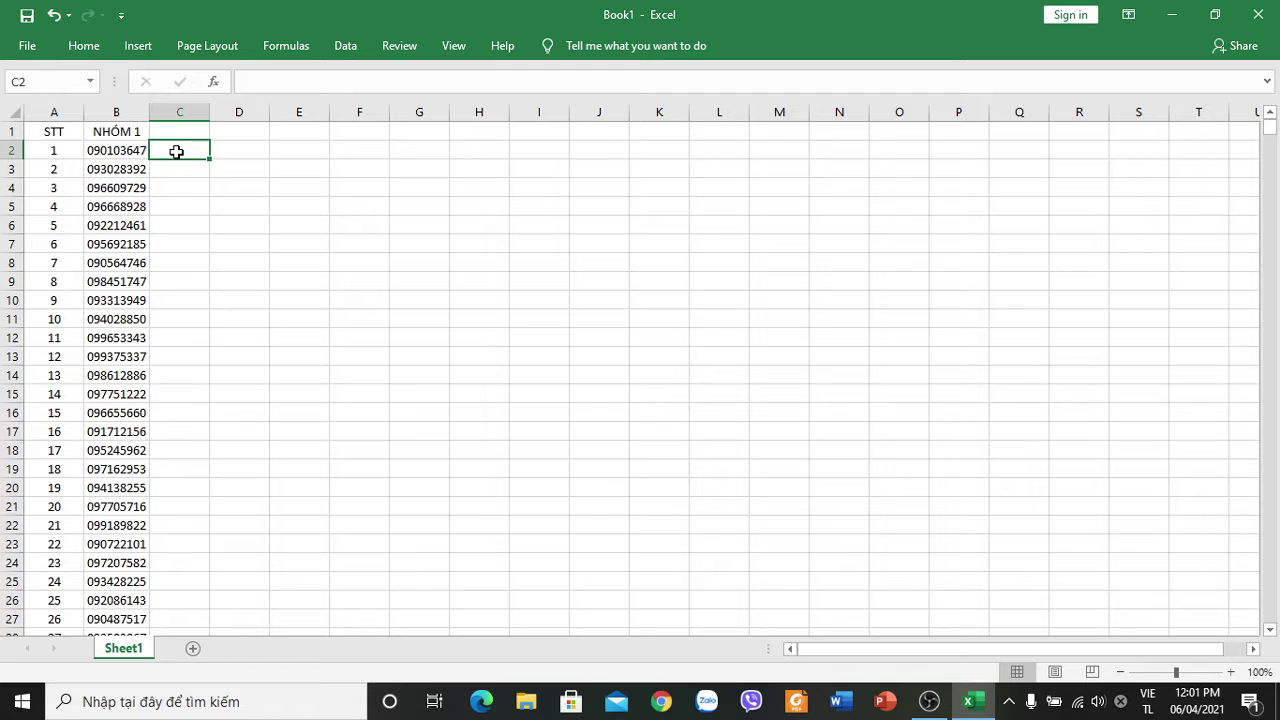
# Paste the phone formula into C2, D2 and E2, dismissing a multiple-selection error.
pyautogui.hotkey('ctrl', 'v')
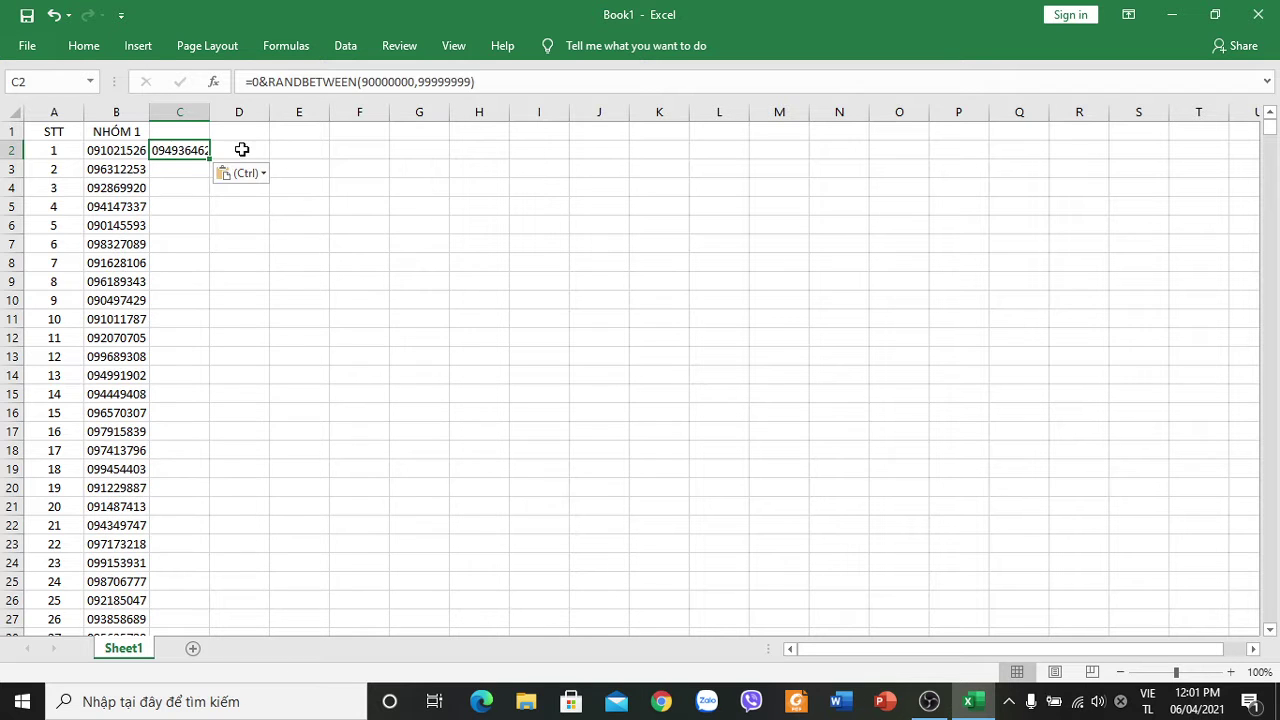
pyautogui.click(245, 150)
pyautogui.hotkey('ctrl', 'v')
pyautogui.click(305, 150)
pyautogui.hotkey('ctrl', 'v')
pyautogui.keyDown('ctrl'); pyautogui.click(365, 150); pyautogui.keyUp('ctrl')
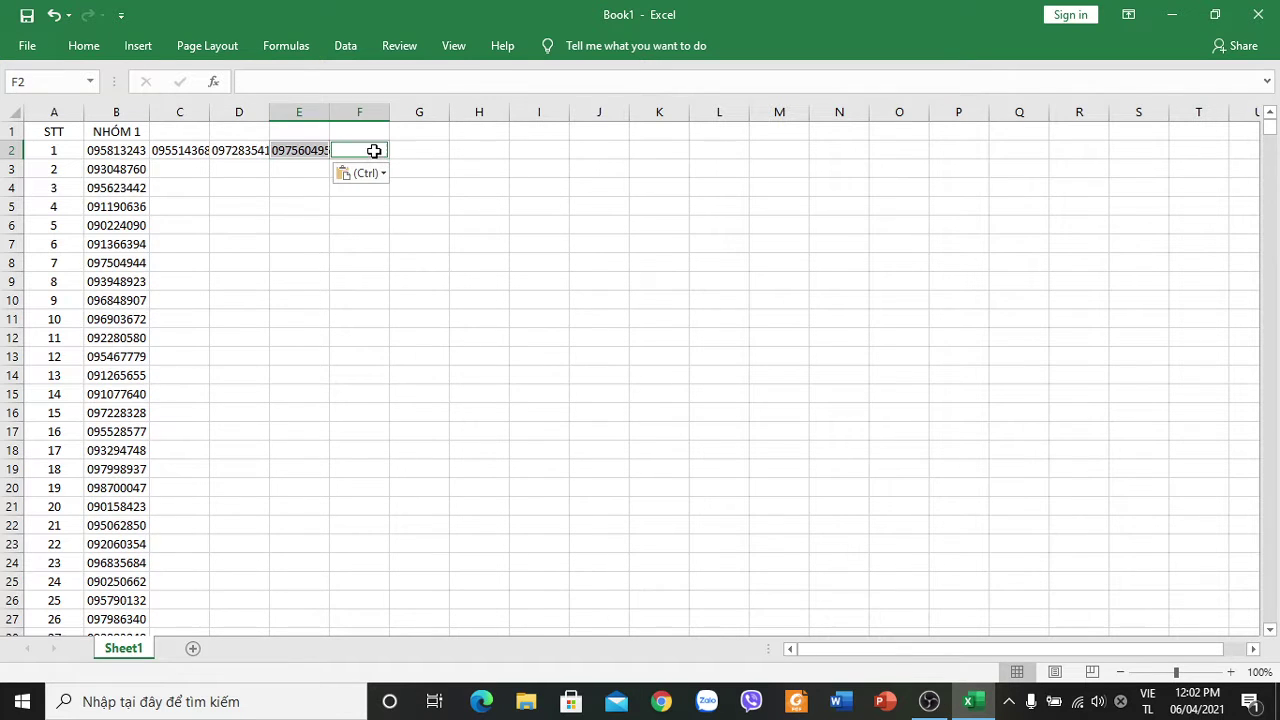
pyautogui.hotkey('ctrl', 'v')
pyautogui.click(787, 323)
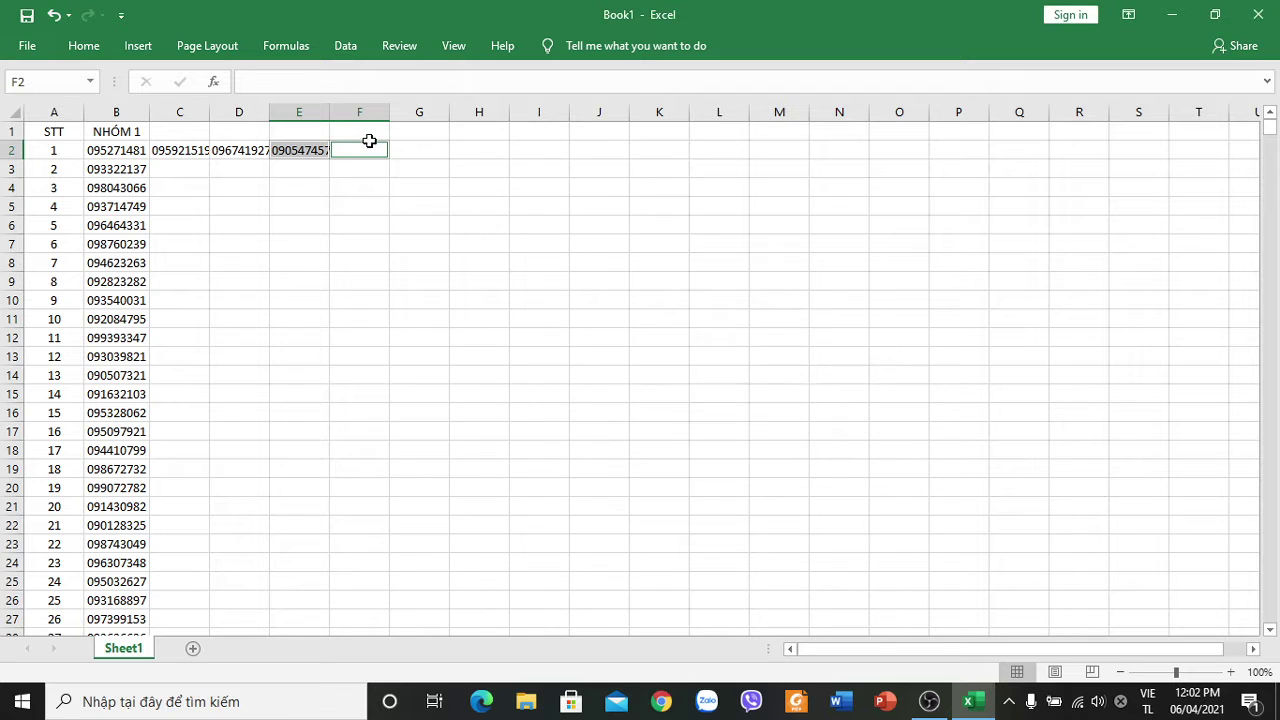
pyautogui.click(362, 151)
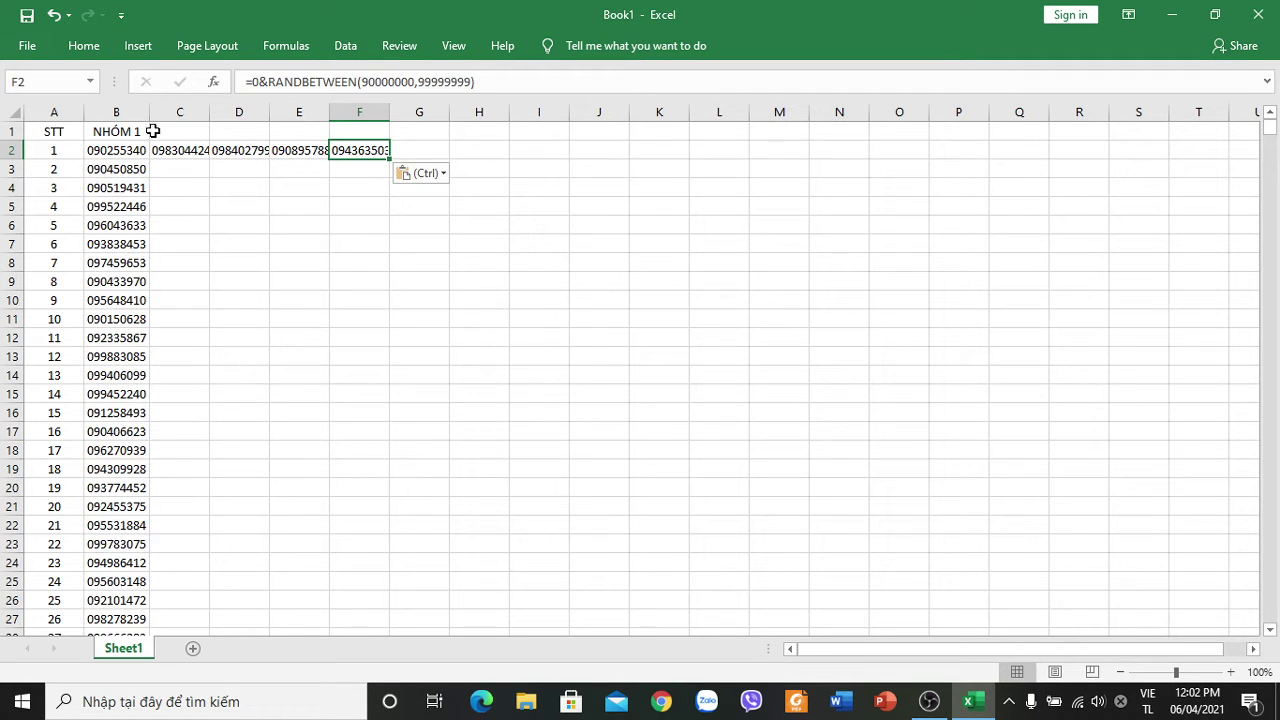
# Fill the headers NHÓM 2 to NHÓM 20 across row 1 from B1.
pyautogui.click(125, 132)
pyautogui.moveTo(150, 140); pyautogui.dragTo(1138, 160)
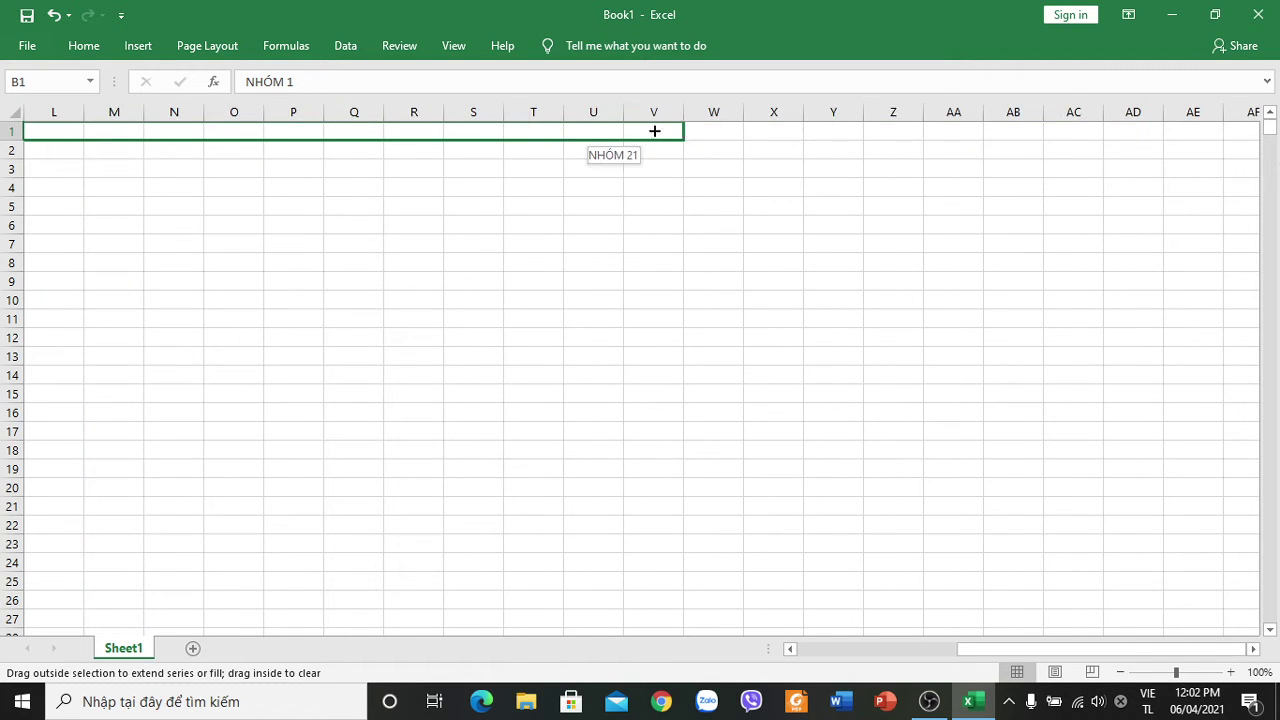
pyautogui.moveTo(1138, 160); pyautogui.dragTo(620, 138)
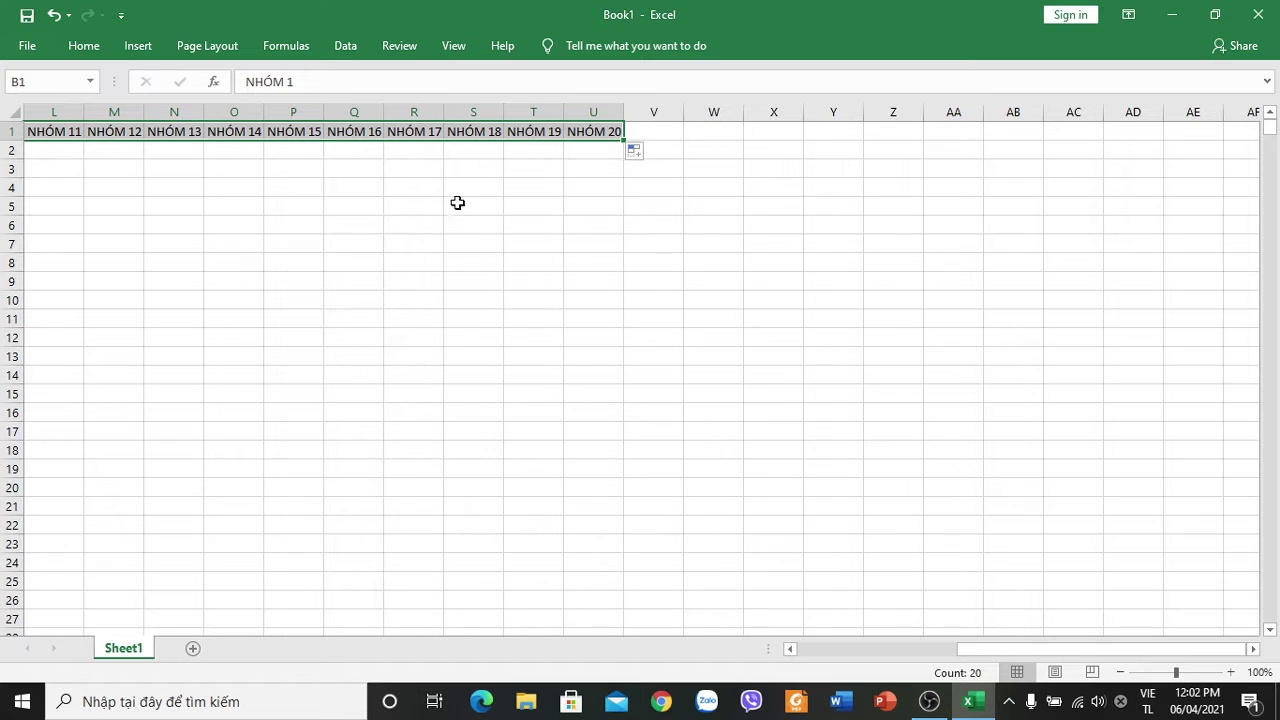
pyautogui.moveTo(935, 658); pyautogui.dragTo(829, 657)
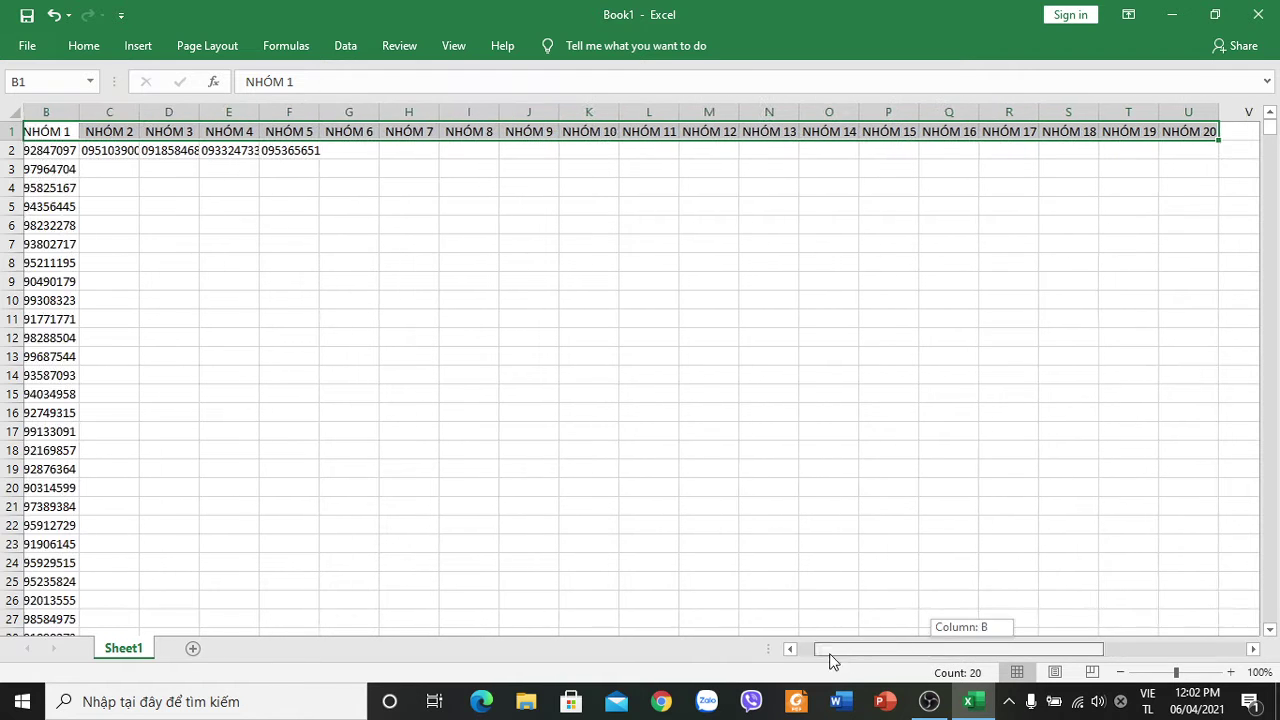
# Paste the random phone formula into each cell from G2 through M2.
pyautogui.click(359, 152)
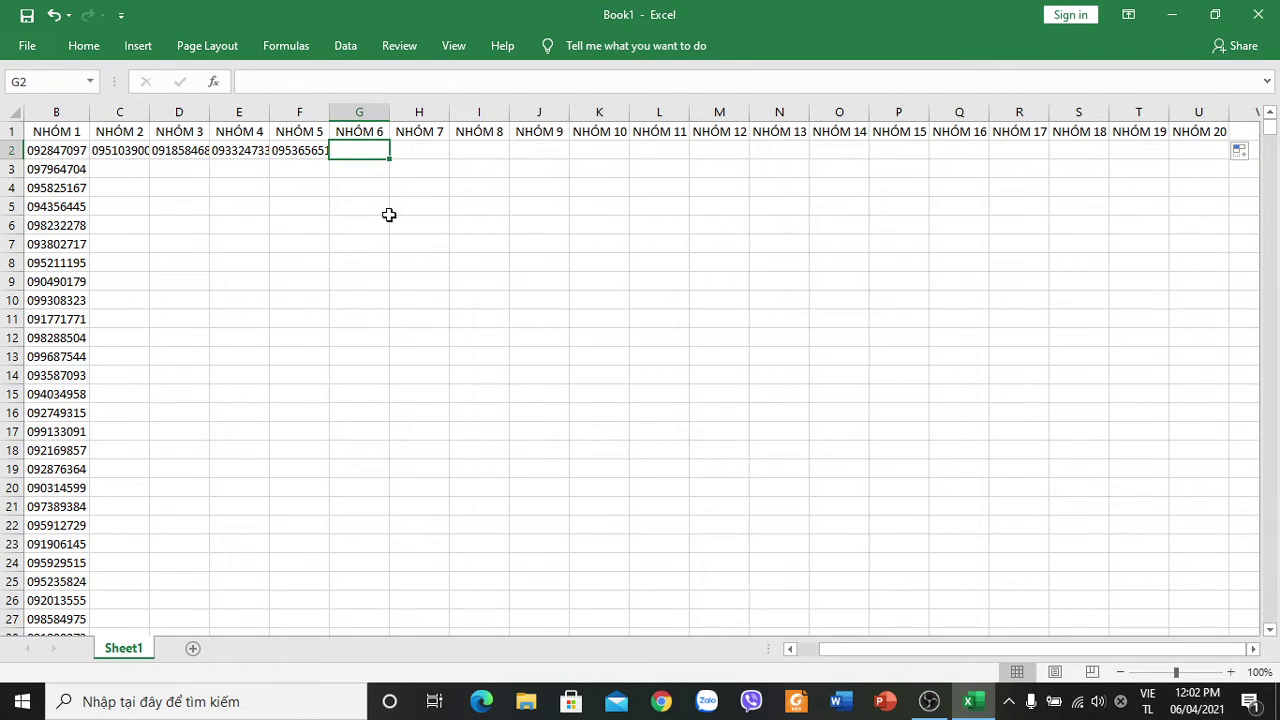
pyautogui.hotkey('ctrl', 'v')
pyautogui.press('Right')
pyautogui.hotkey('ctrl', 'v')
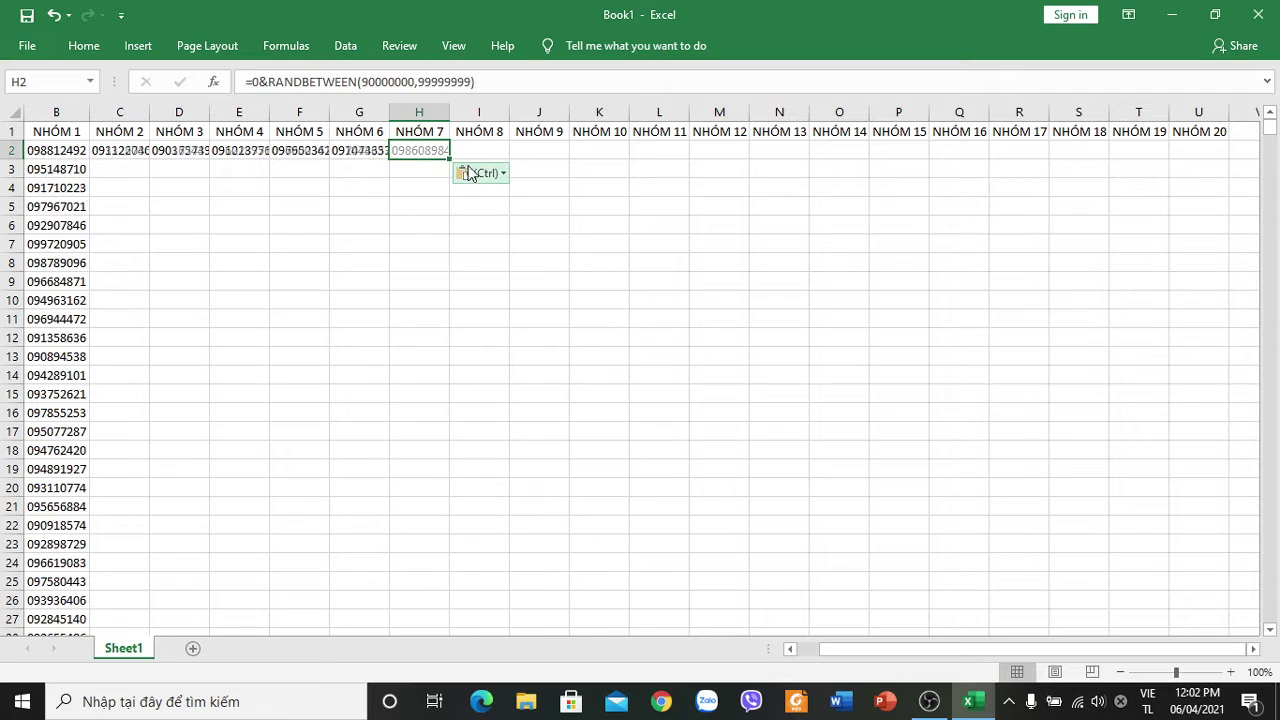
pyautogui.press('Right')
pyautogui.hotkey('ctrl', 'v')
pyautogui.press('Right')
pyautogui.hotkey('ctrl', 'v')
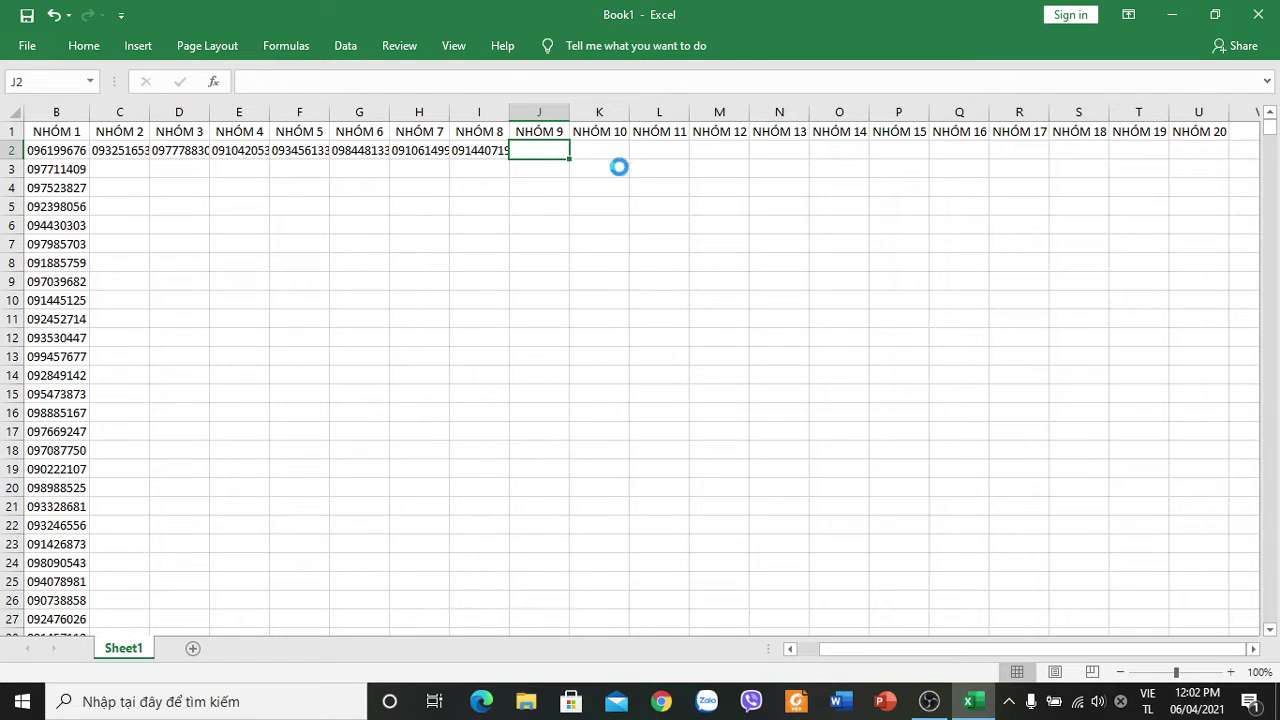
pyautogui.press('Right')
pyautogui.write('=0&RANDBETWEEN(90000000,99999999)')
pyautogui.press('Right')
pyautogui.hotkey('ctrl', 'v')
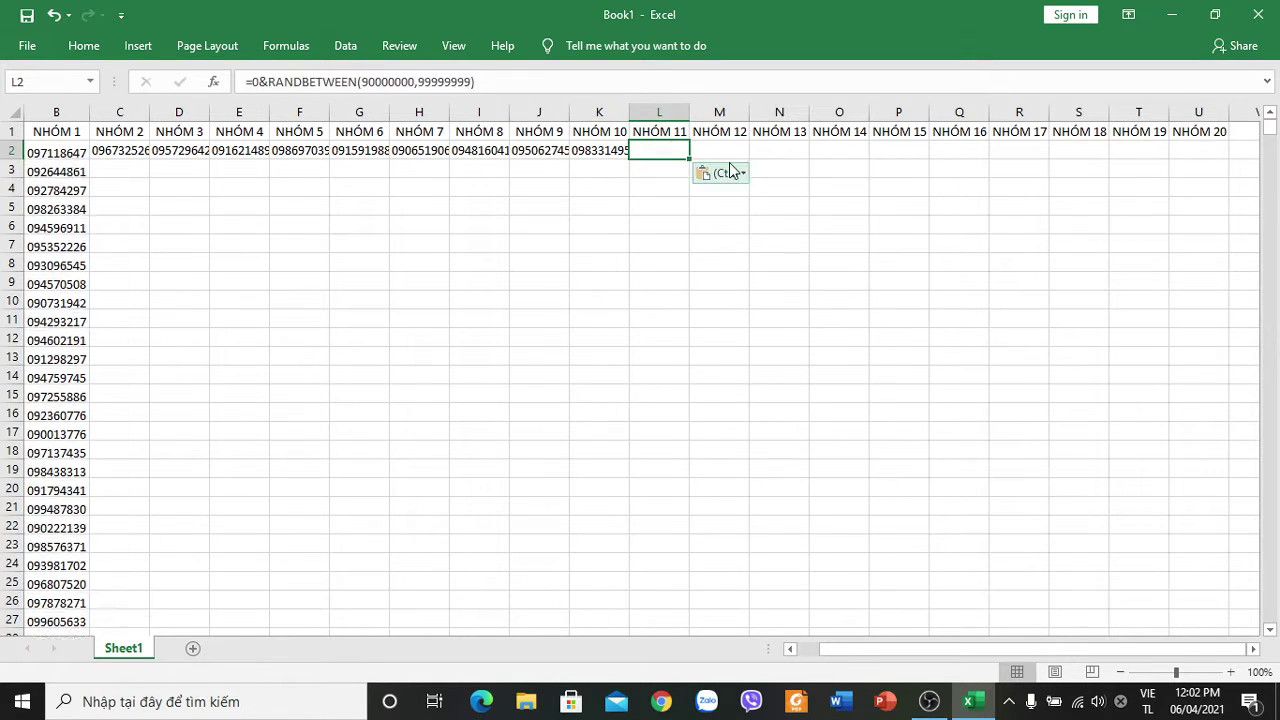
pyautogui.press('Right')
pyautogui.hotkey('ctrl', 'v')
# Paste the random phone formula into each cell from N2 through U2.
pyautogui.click(800, 149)
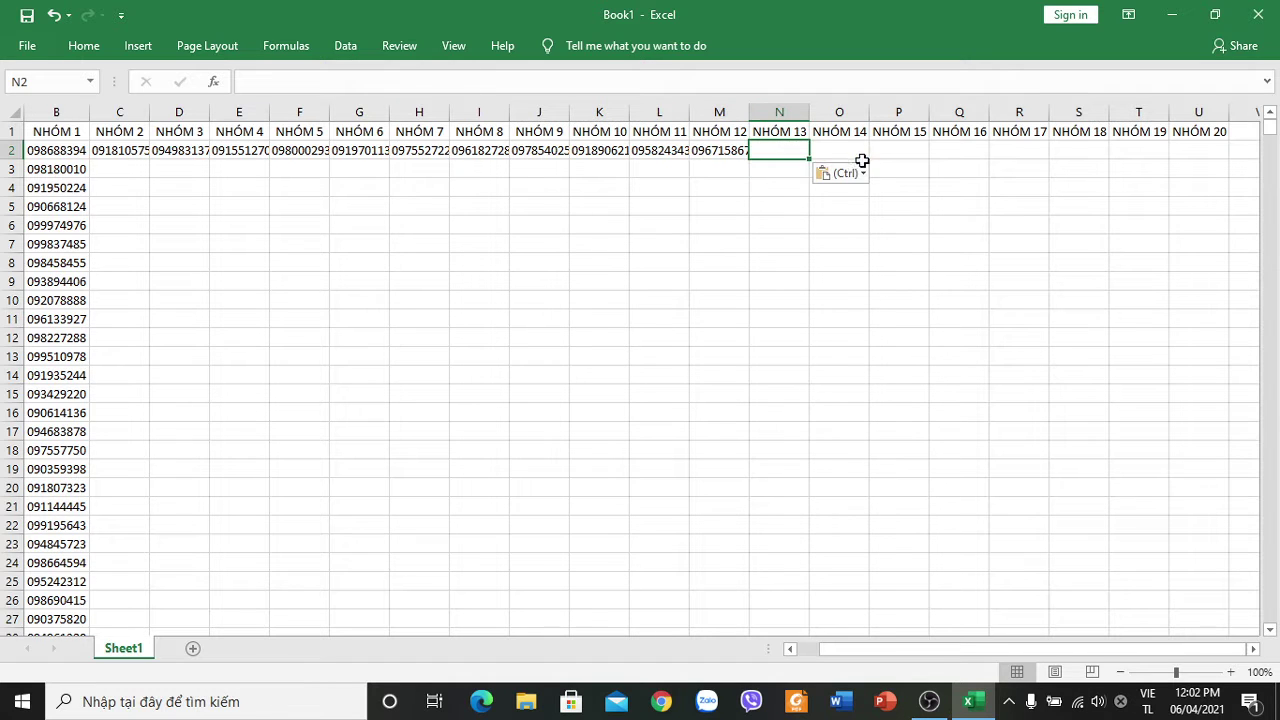
pyautogui.hotkey('ctrl', 'v')
pyautogui.click(856, 150)
pyautogui.hotkey('ctrl', 'v')
pyautogui.click(906, 155)
pyautogui.write('=0&RANDBETWEEN(90000000,99999999)')
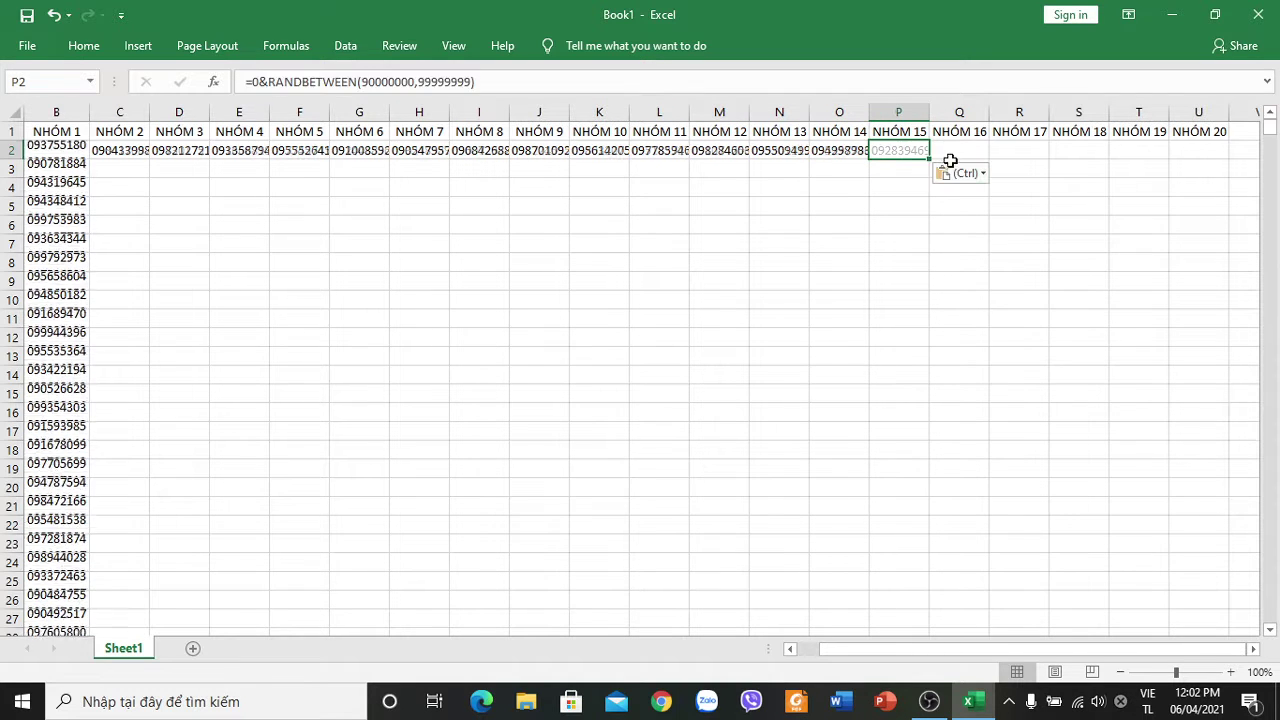
pyautogui.click(975, 155)
pyautogui.hotkey('ctrl', 'v')
pyautogui.click(1023, 157)
pyautogui.write('=0&RANDBETWEEN(90000000,99999999)')
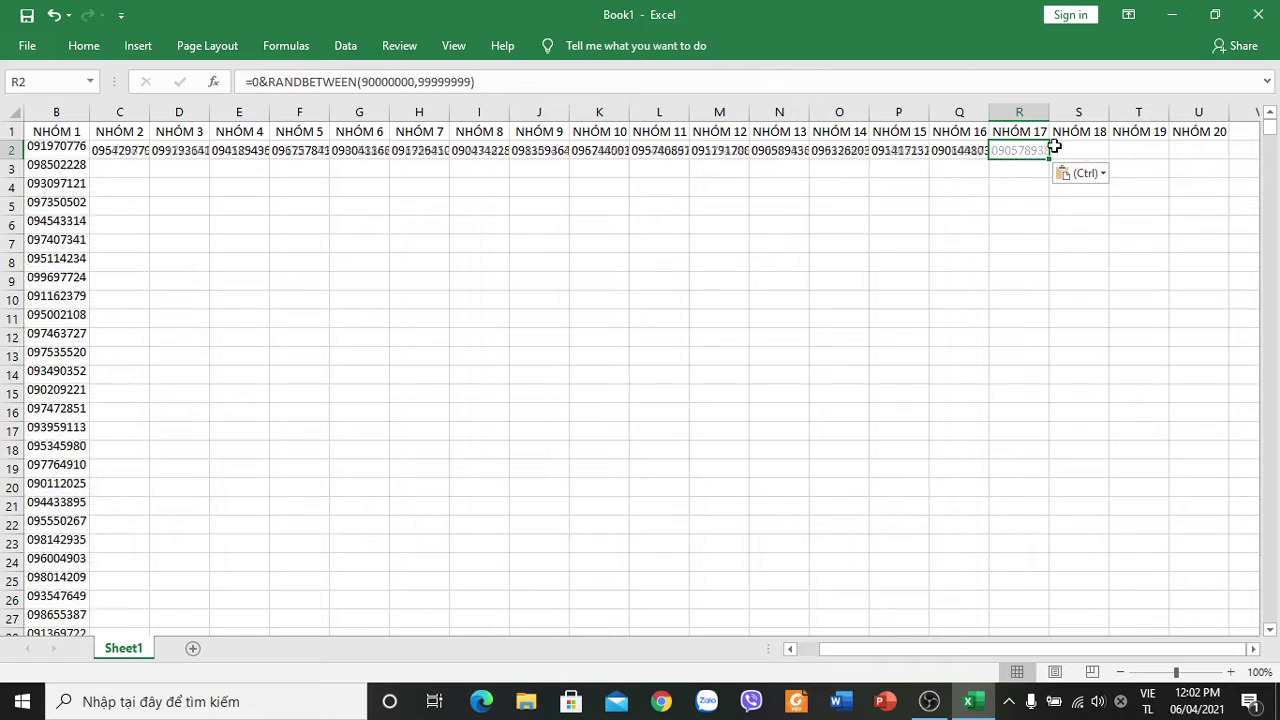
pyautogui.click(1080, 152)
pyautogui.write('=0&RANDBETWEEN(90000000,99999999)')
pyautogui.click(1140, 151)
pyautogui.write('=0&RANDBETWEEN(90000000,99999999)')
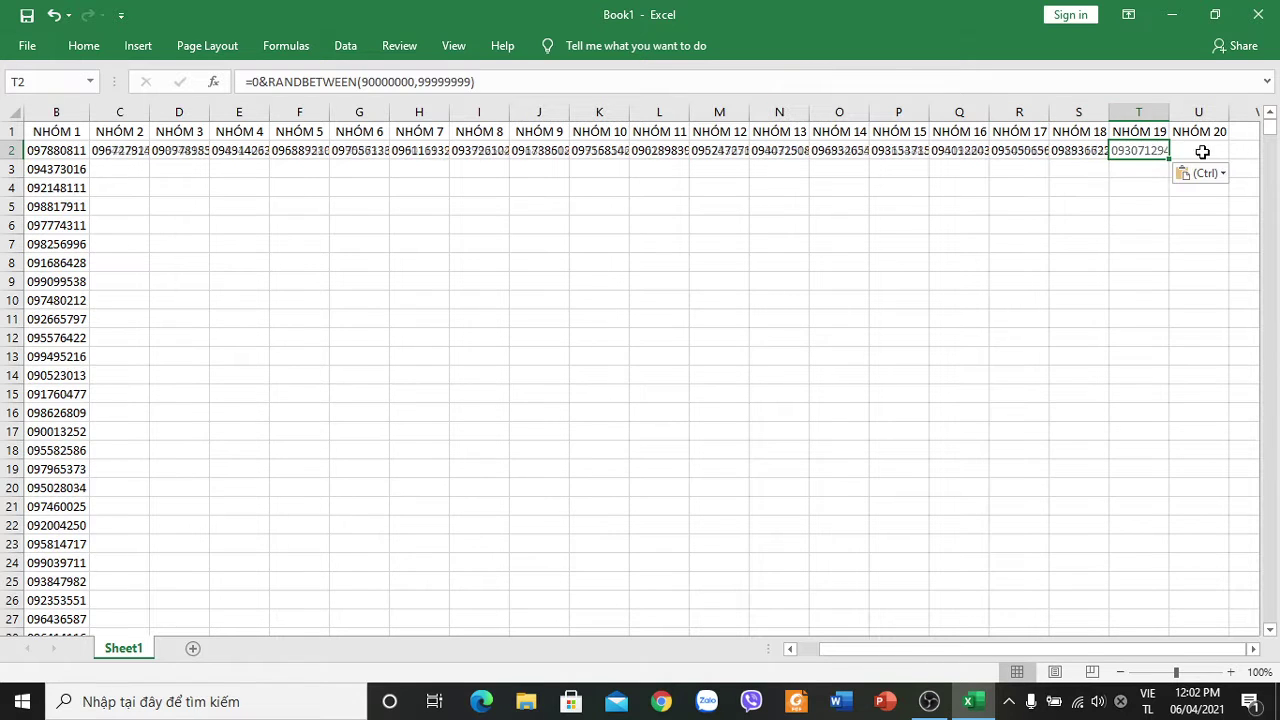
pyautogui.click(1203, 151)
pyautogui.write('=0&RANDBETWEEN(90000000,99999999)')
# Fill the random-number formulas in NHÓM 2 through NHÓM 10 down to row 1001.
pyautogui.click(137, 151)
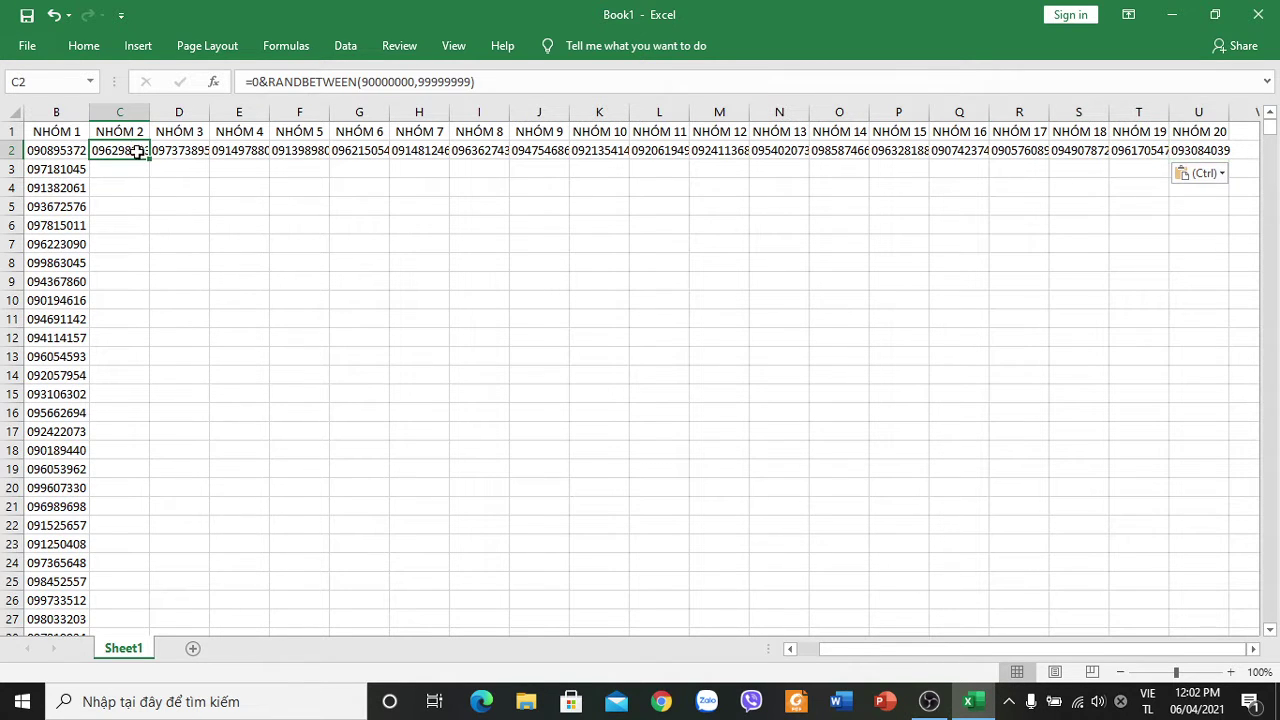
pyautogui.doubleClick(149, 159)
pyautogui.click(203, 156)
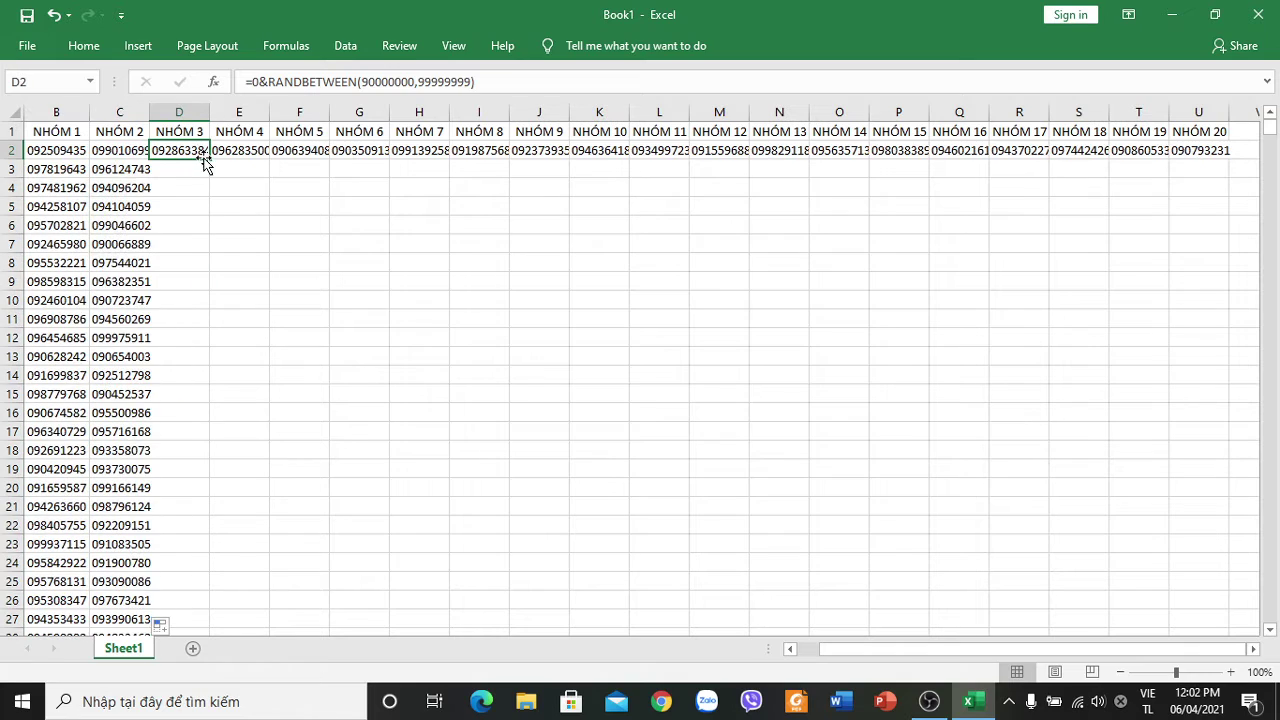
pyautogui.doubleClick(212, 160)
pyautogui.press('Right')
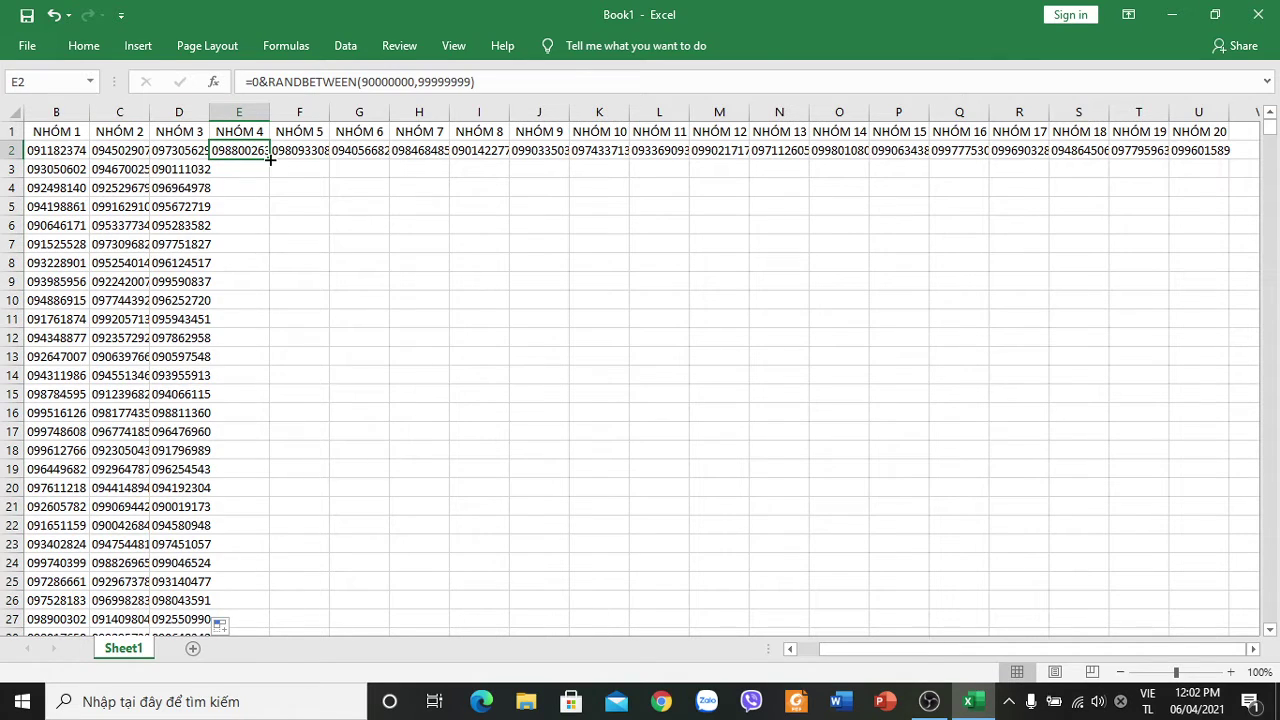
pyautogui.doubleClick(270, 160)
pyautogui.press('Right')
pyautogui.doubleClick(330, 160)
pyautogui.press('Right')
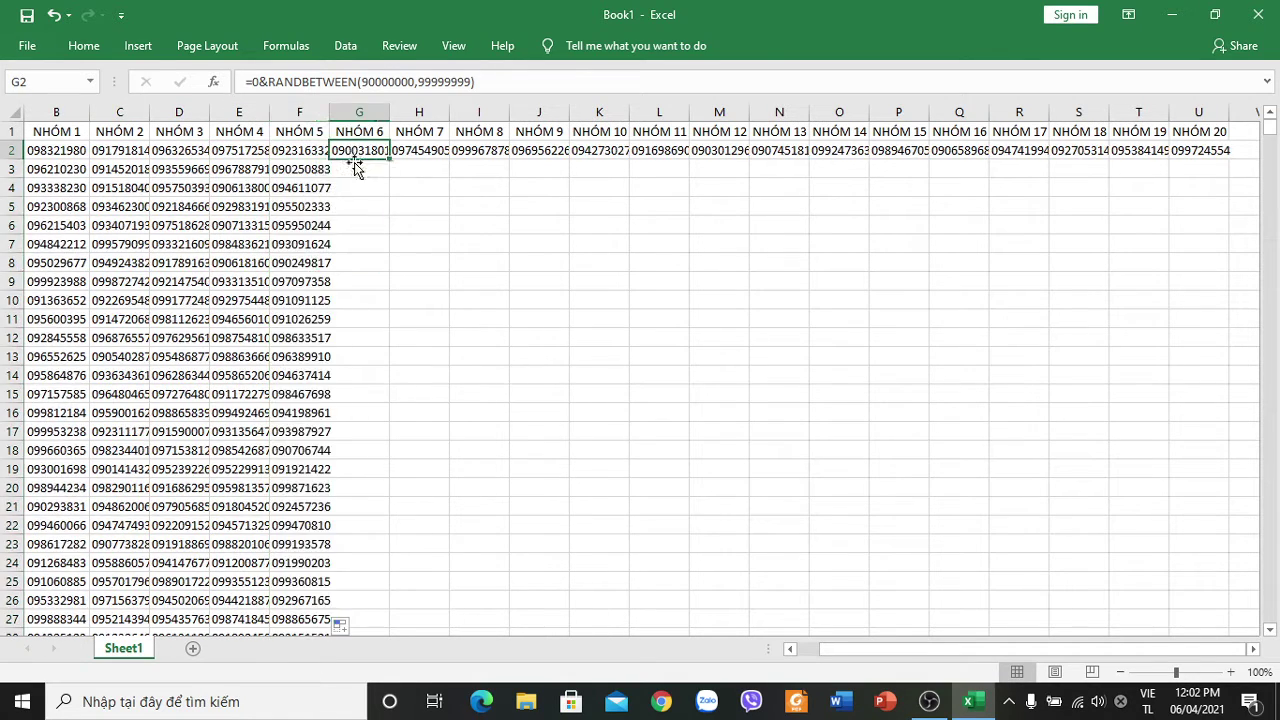
pyautogui.doubleClick(390, 160)
pyautogui.press('Right')
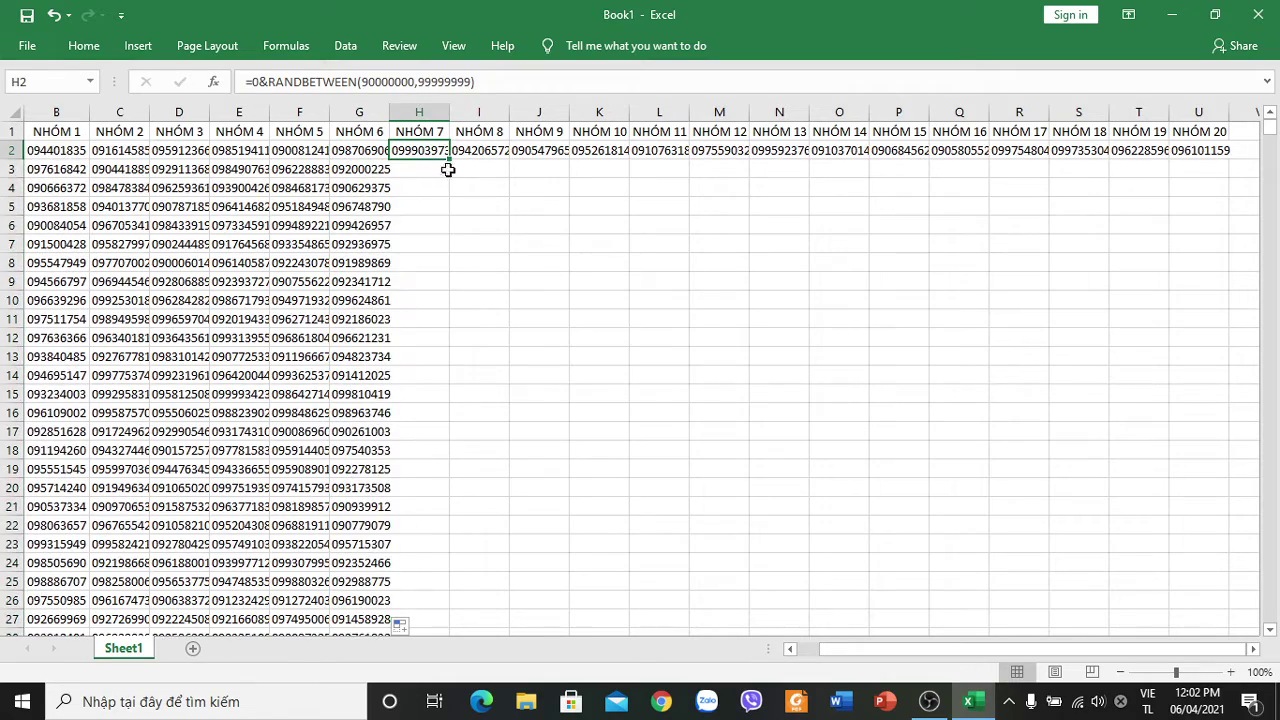
pyautogui.doubleClick(450, 159)
pyautogui.press('Right')
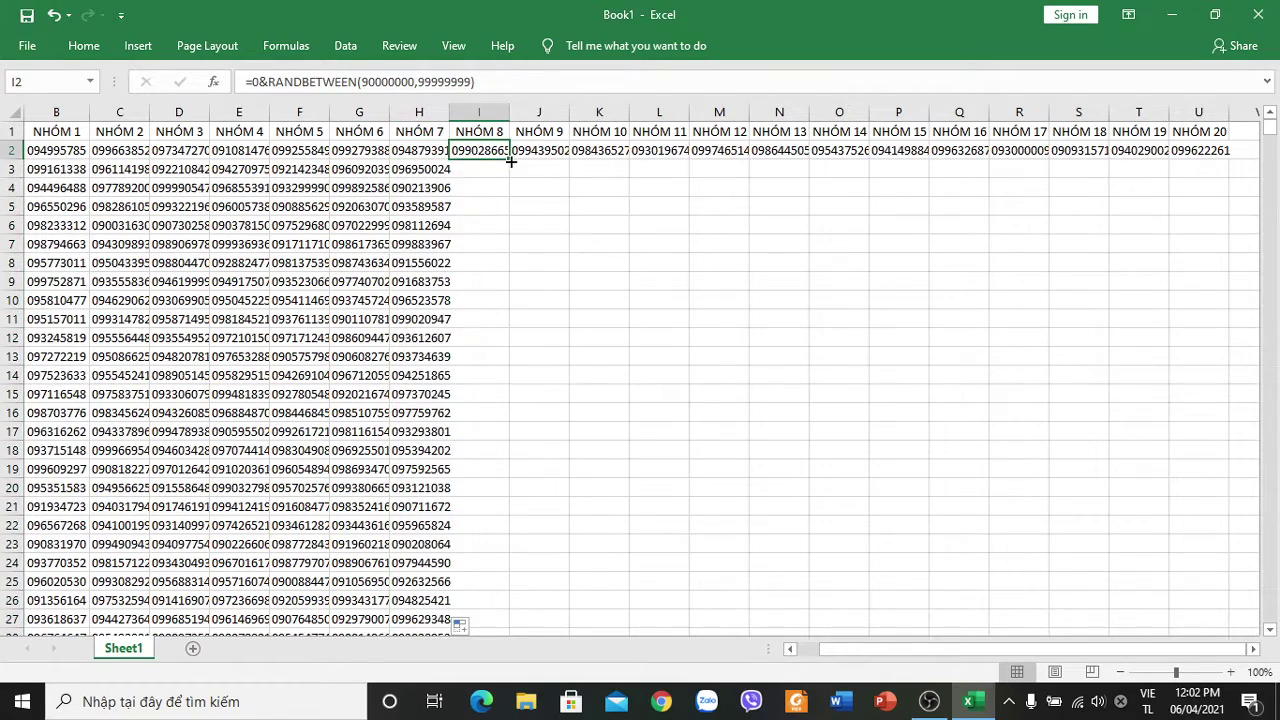
pyautogui.doubleClick(510, 160)
pyautogui.press('Right')
pyautogui.doubleClick(570, 160)
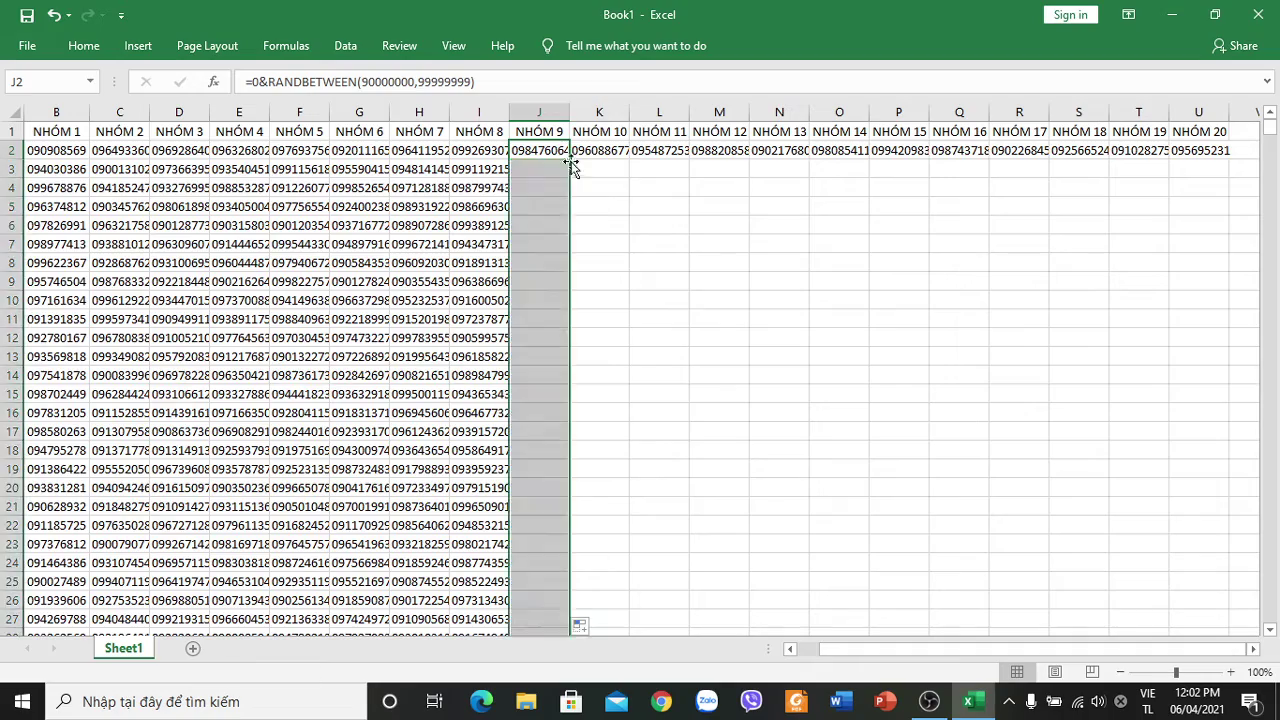
pyautogui.press('Right')
pyautogui.doubleClick(630, 160)
# Fill the random-number formulas in NHÓM 11 through NHÓM 20 down to row 1001.
pyautogui.press('Right')
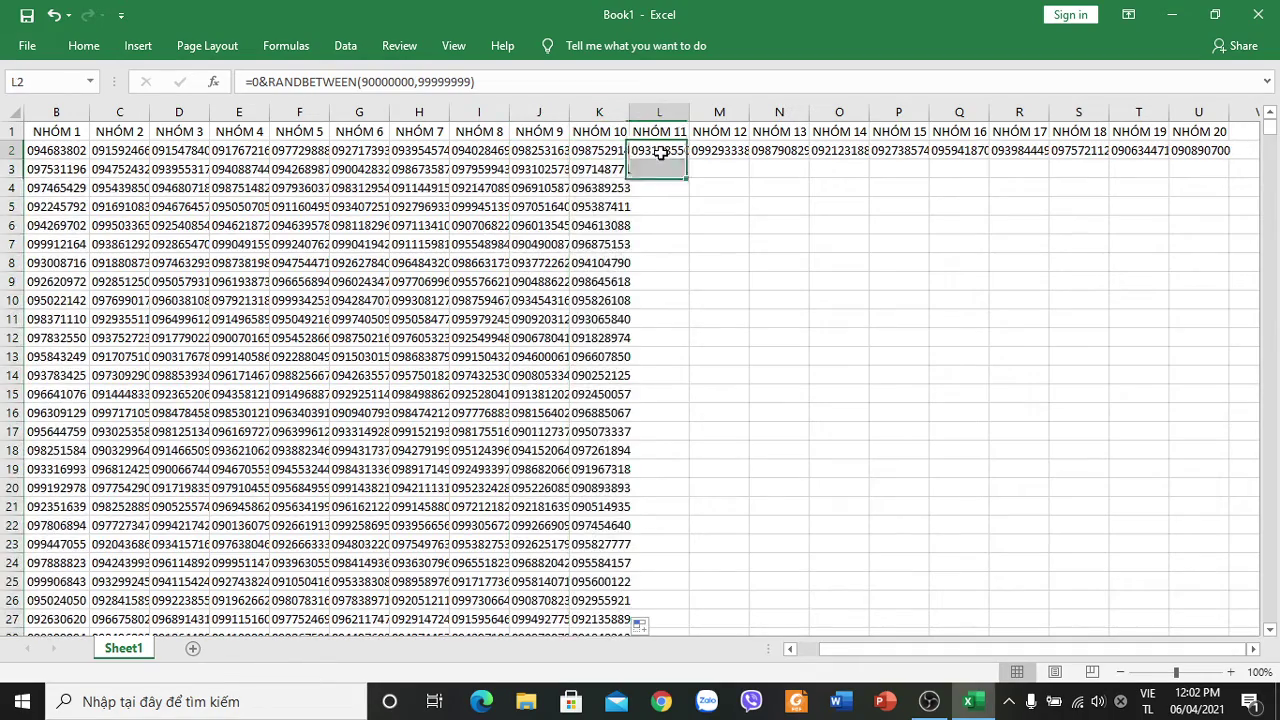
pyautogui.doubleClick(690, 160)
pyautogui.press('Right')
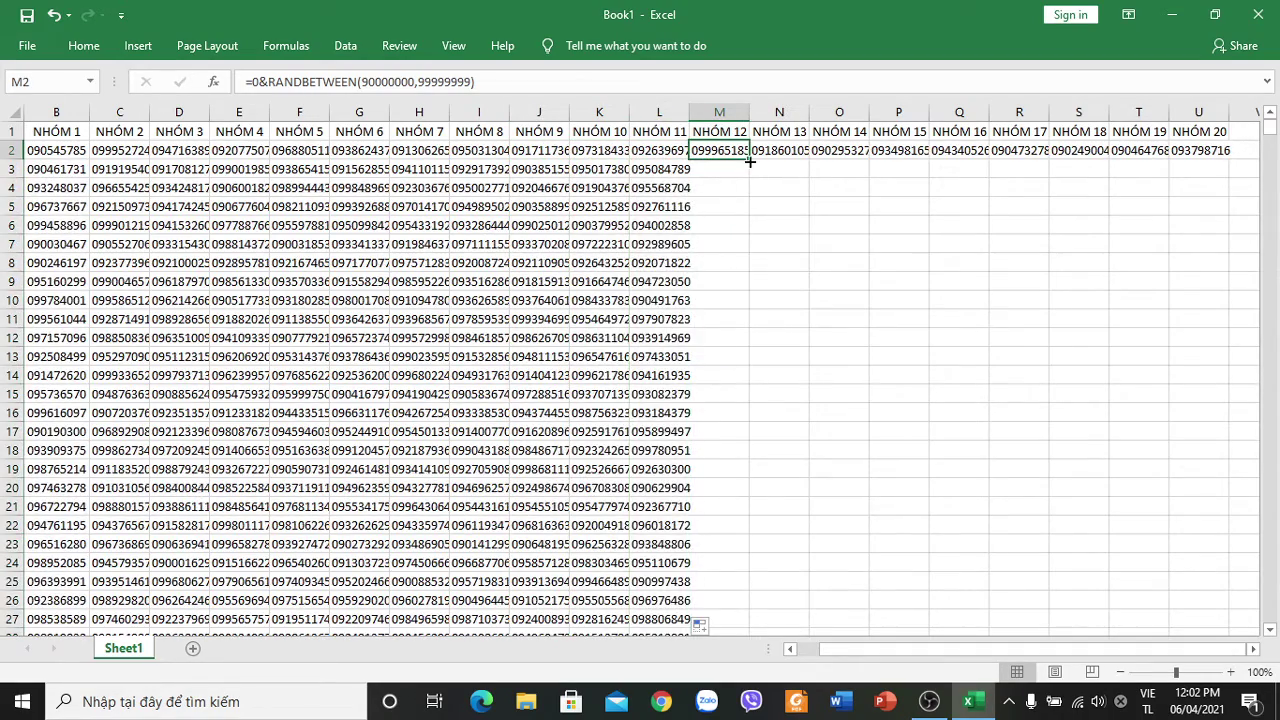
pyautogui.doubleClick(750, 161)
pyautogui.press('Right')
pyautogui.doubleClick(812, 163)
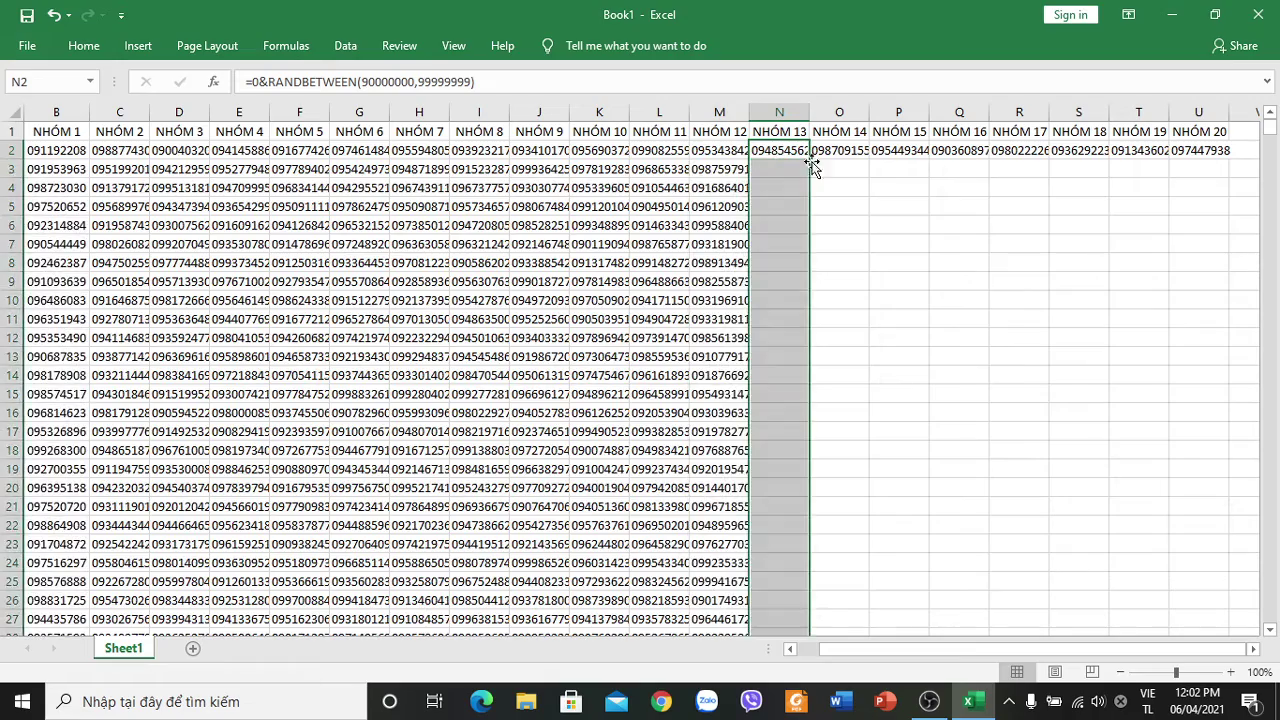
pyautogui.press('Right')
pyautogui.doubleClick(871, 162)
pyautogui.press('Right')
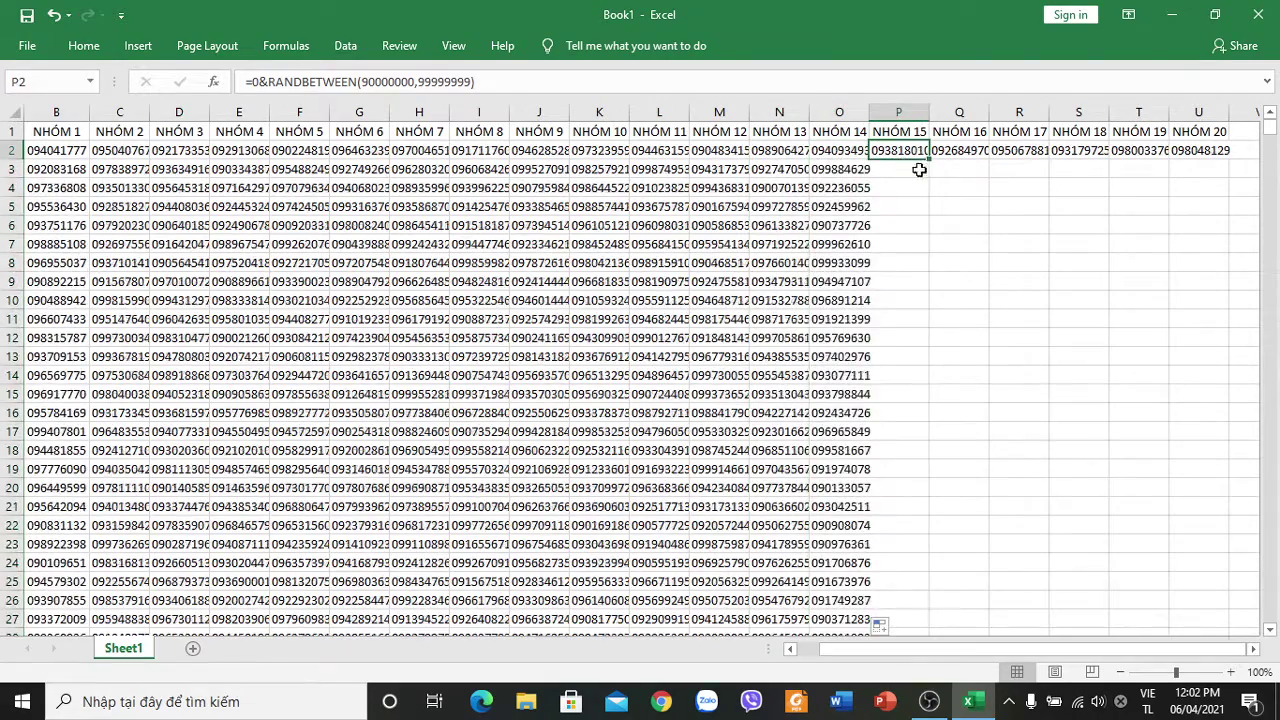
pyautogui.doubleClick(930, 159)
pyautogui.press('Right')
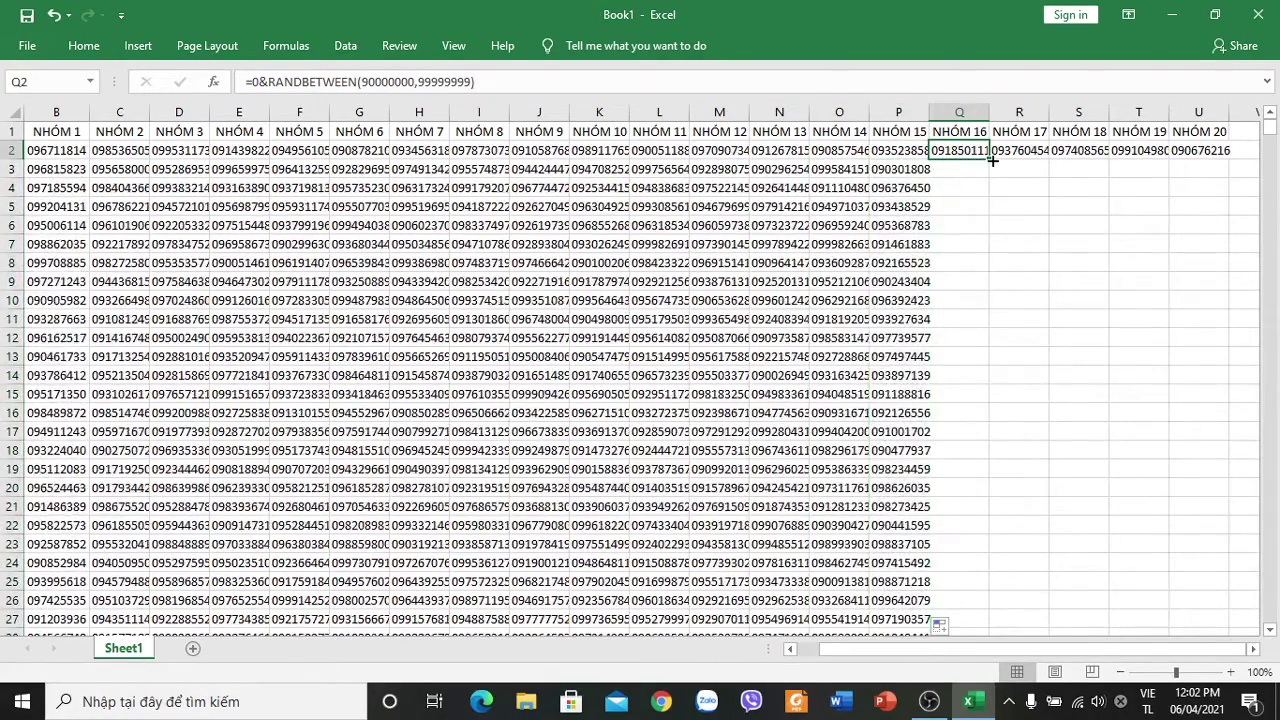
pyautogui.doubleClick(990, 159)
pyautogui.press('Right')
pyautogui.doubleClick(1050, 162)
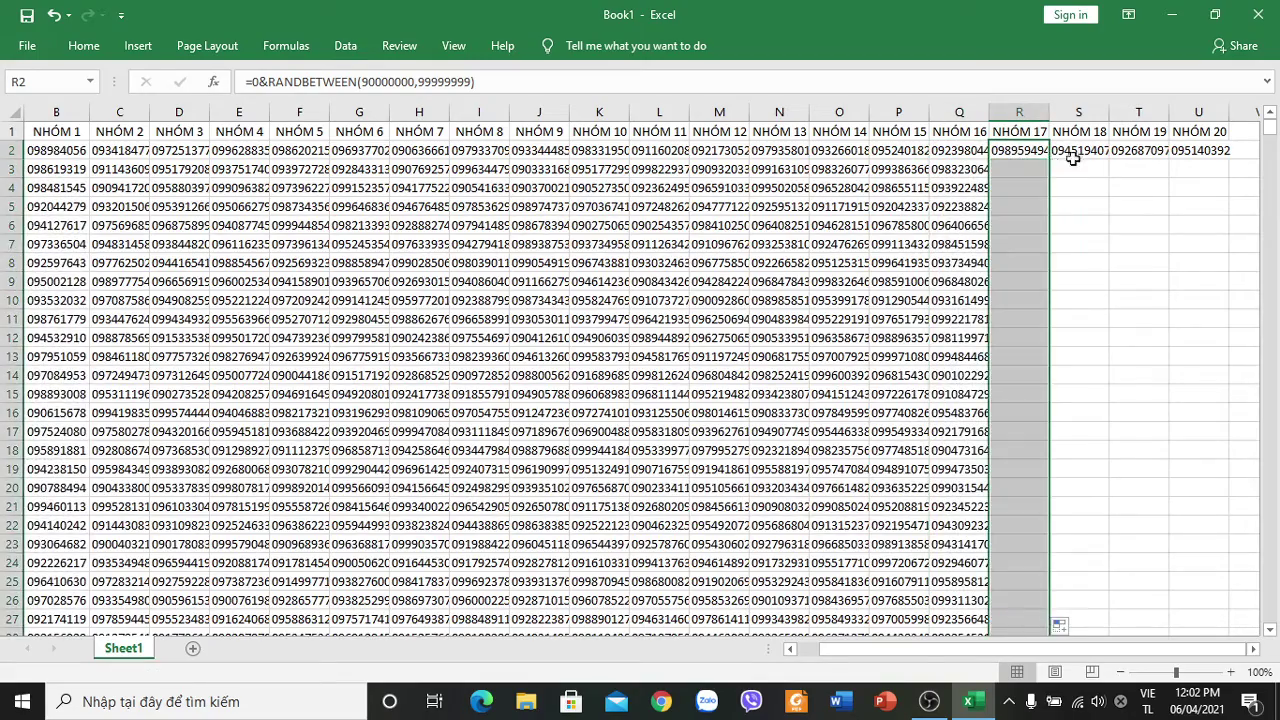
pyautogui.press('Right')
pyautogui.doubleClick(1110, 159)
pyautogui.press('Right')
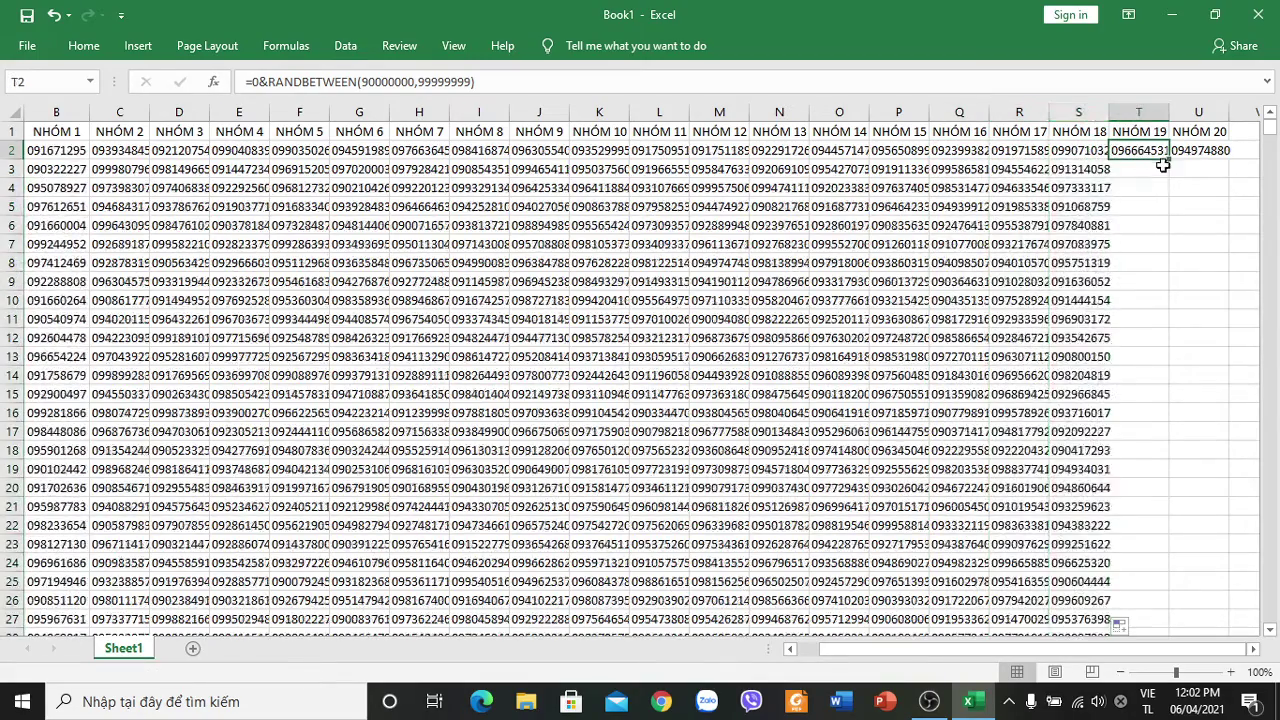
pyautogui.doubleClick(1170, 159)
pyautogui.press('Right')
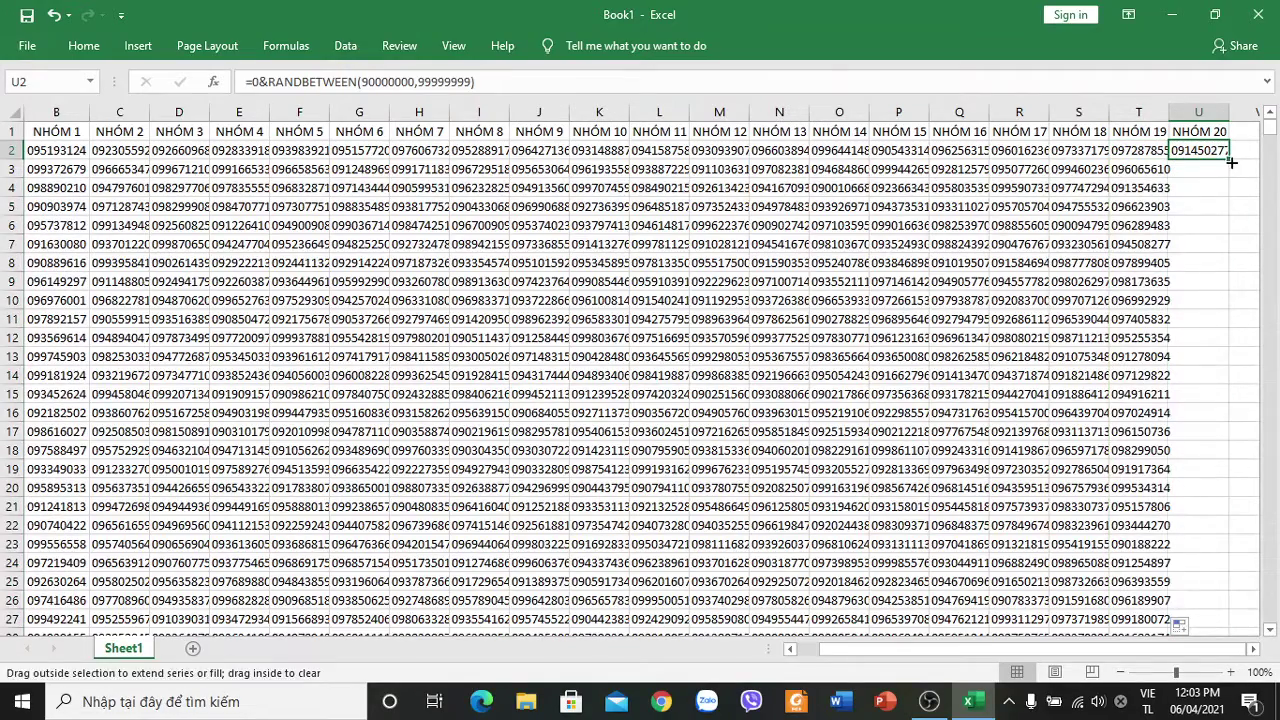
pyautogui.doubleClick(1231, 163)
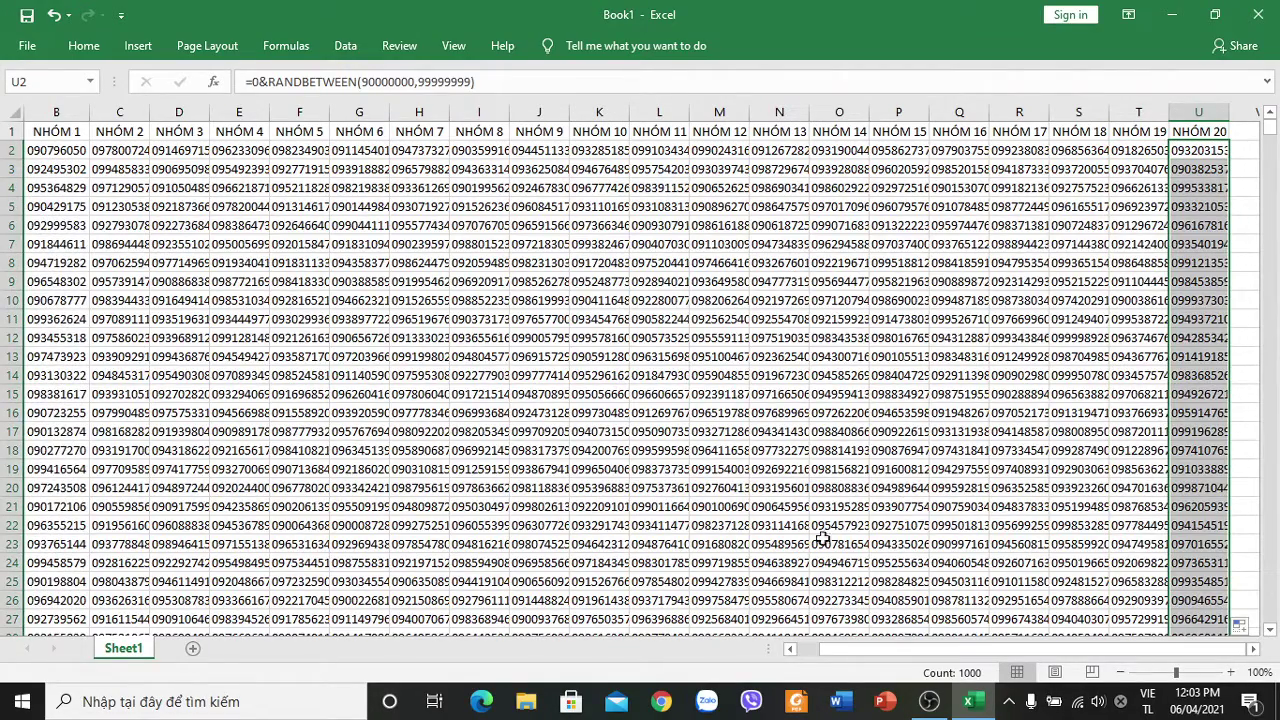
# Spot-check the generated numbers in the NHÓM 1, 3, 4 and 5 columns.
pyautogui.moveTo(852, 649); pyautogui.dragTo(835, 649)
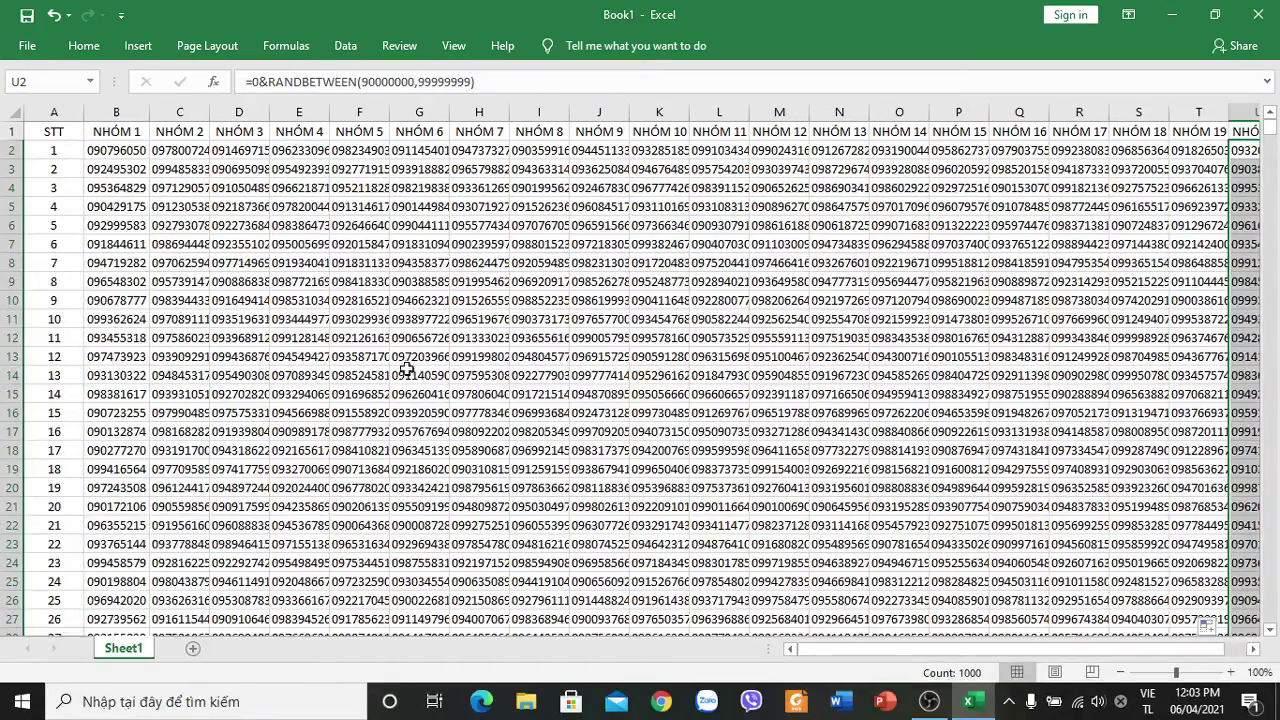
pyautogui.click(123, 169)
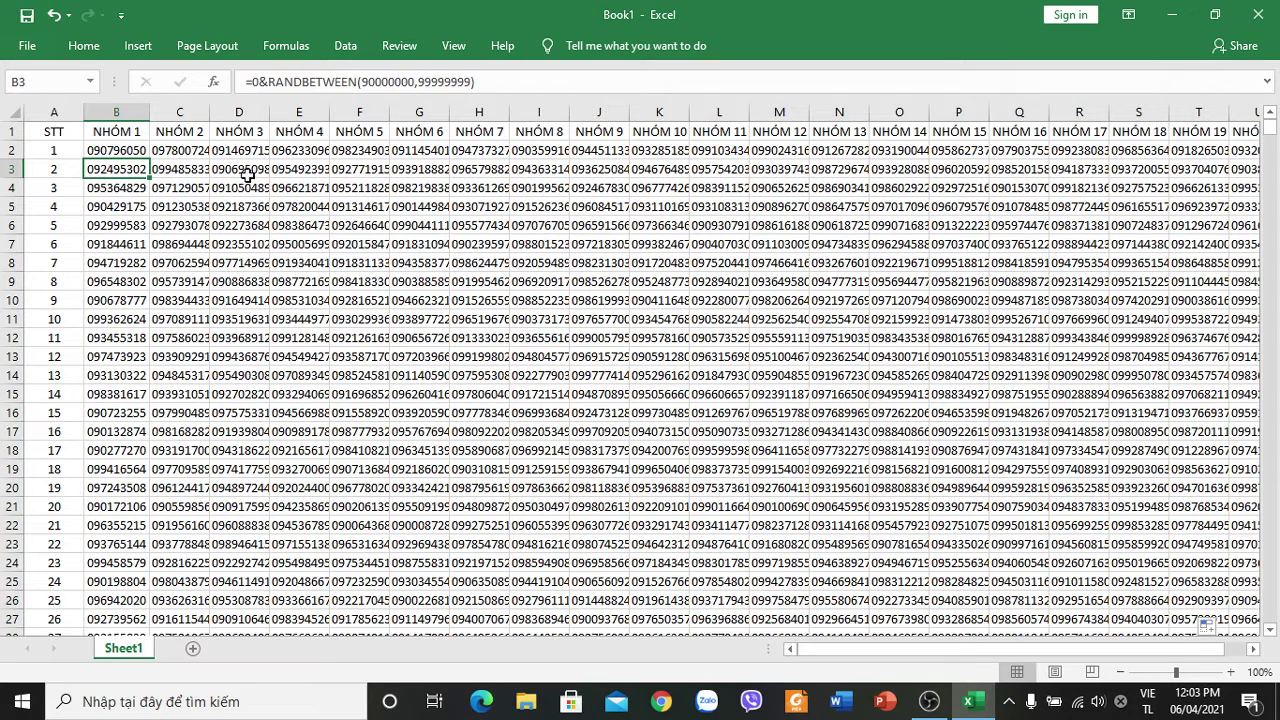
pyautogui.click(105, 189)
pyautogui.click(110, 206)
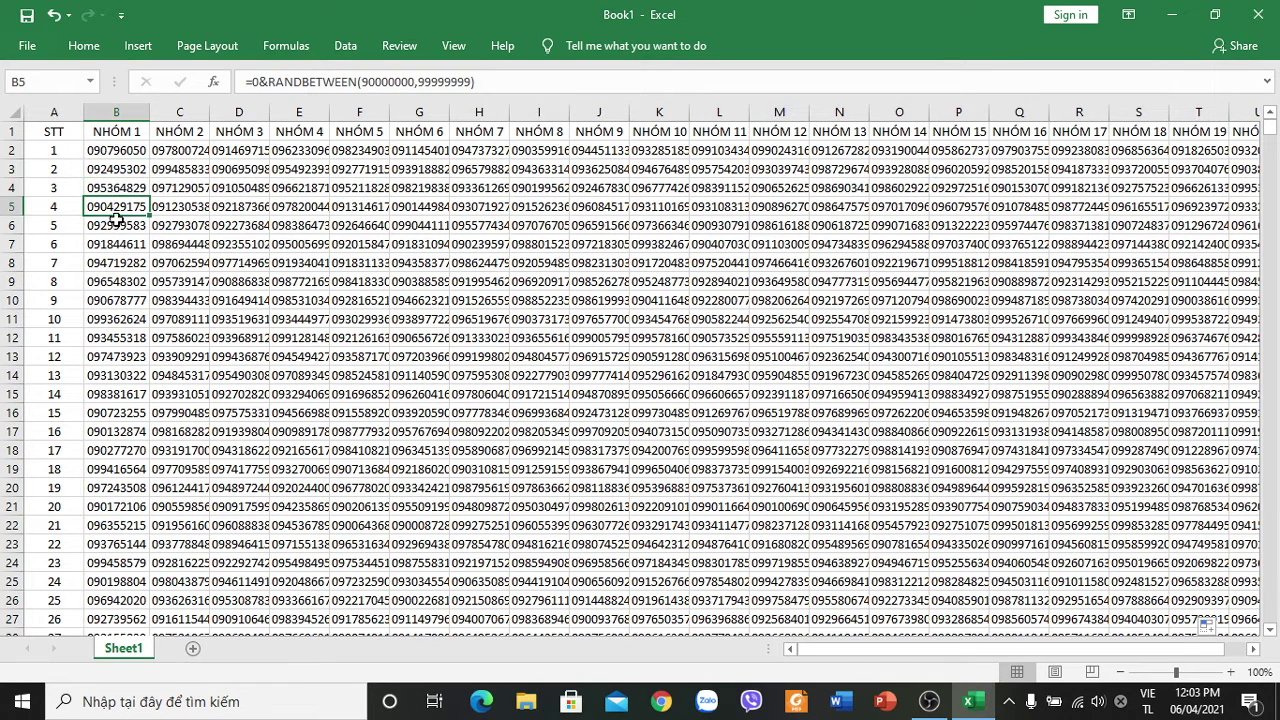
pyautogui.click(114, 225)
pyautogui.click(118, 244)
pyautogui.press('Down')
pyautogui.press('Down')
pyautogui.press('Down')
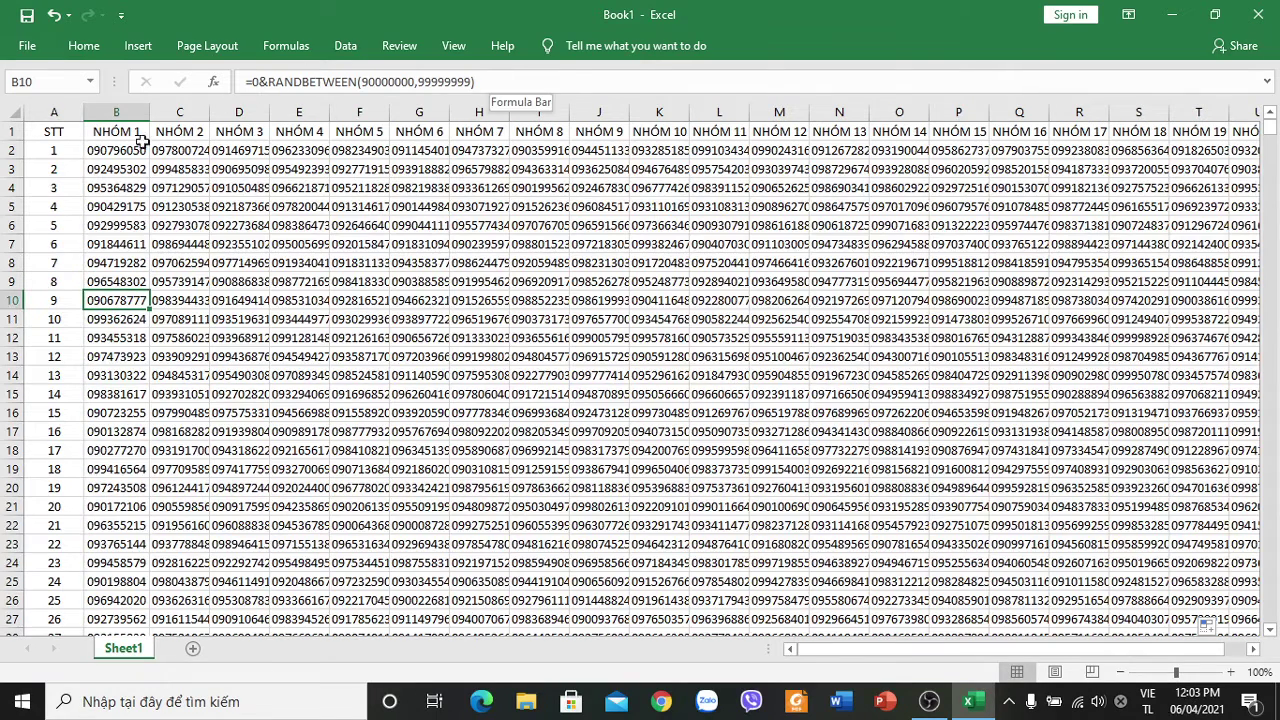
pyautogui.click(376, 229)
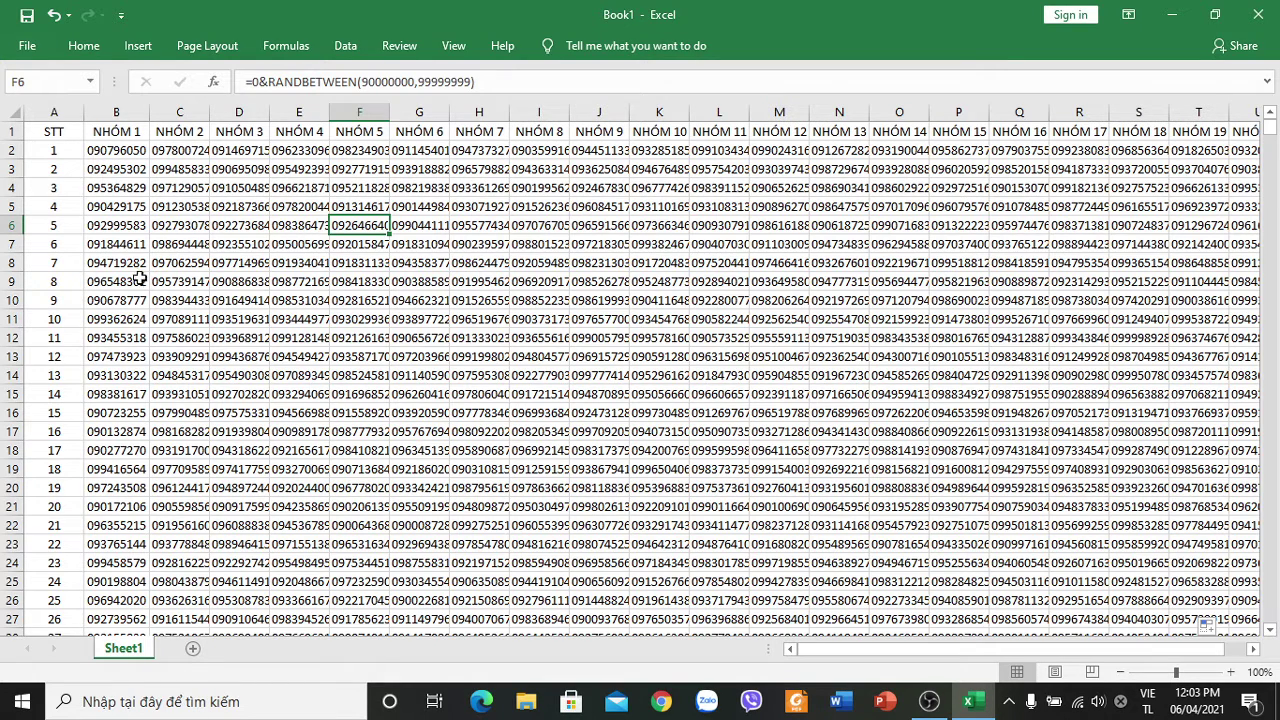
pyautogui.click(296, 224)
pyautogui.click(298, 206)
pyautogui.click(298, 188)
pyautogui.click(299, 168)
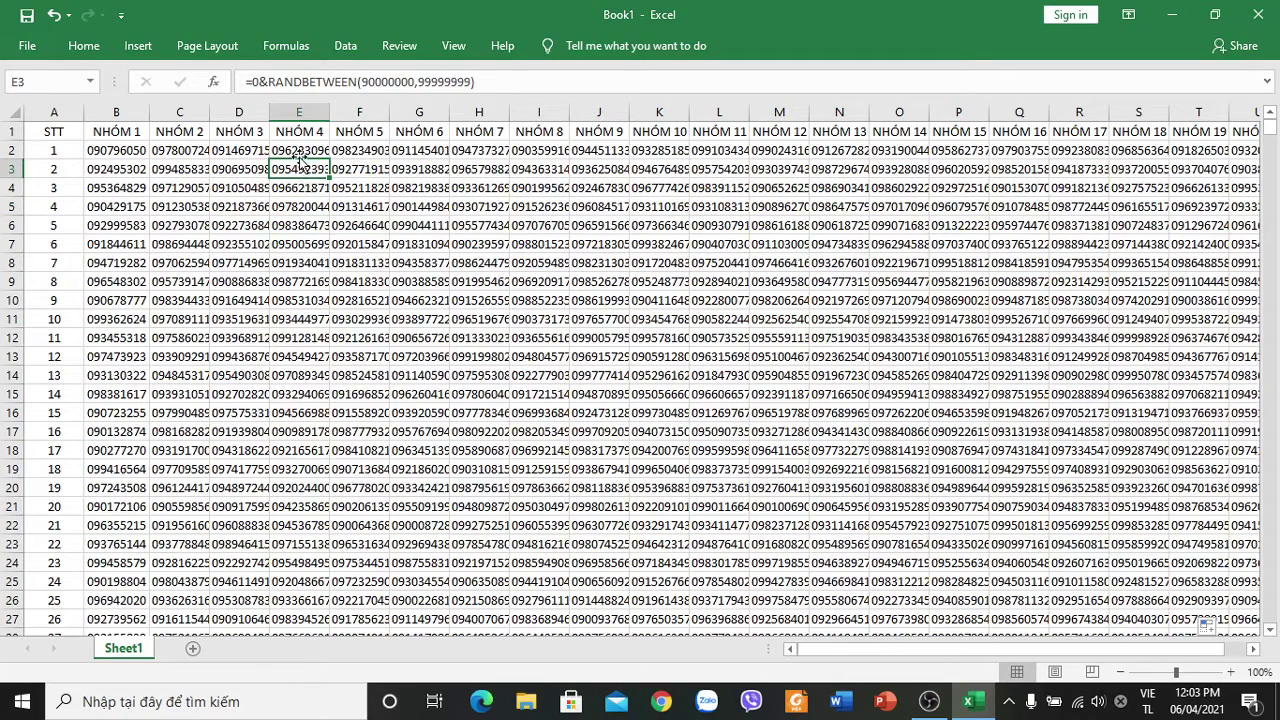
pyautogui.click(238, 169)
pyautogui.click(240, 187)
pyautogui.click(241, 206)
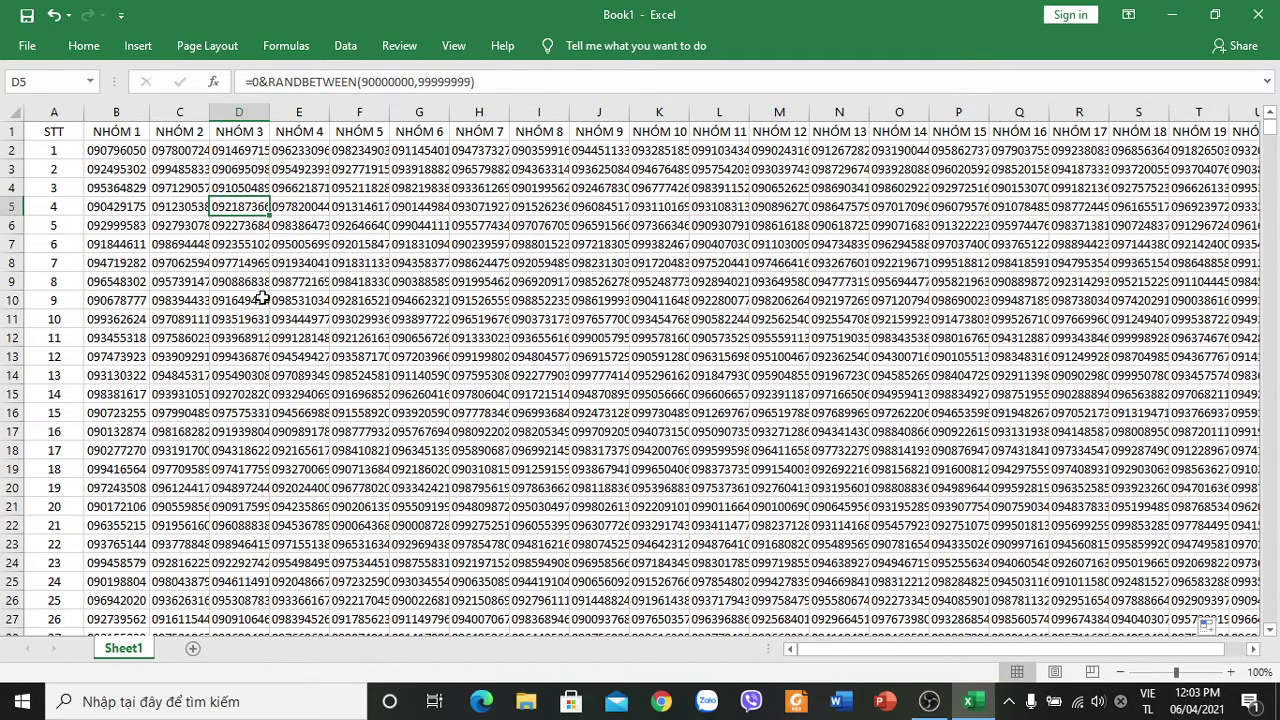
# Select the whole B2:U1001 number block and copy it.
pyautogui.click(103, 150)
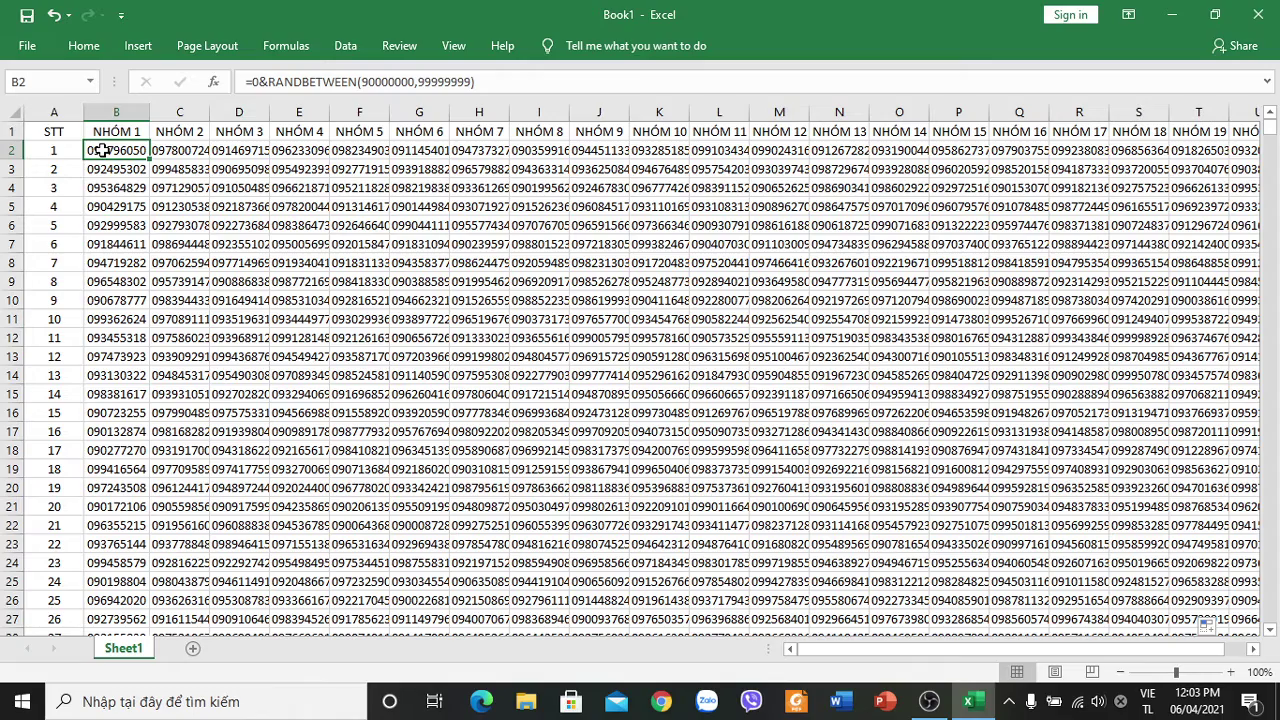
pyautogui.hotkey('ctrl', 'shift', 'Right')
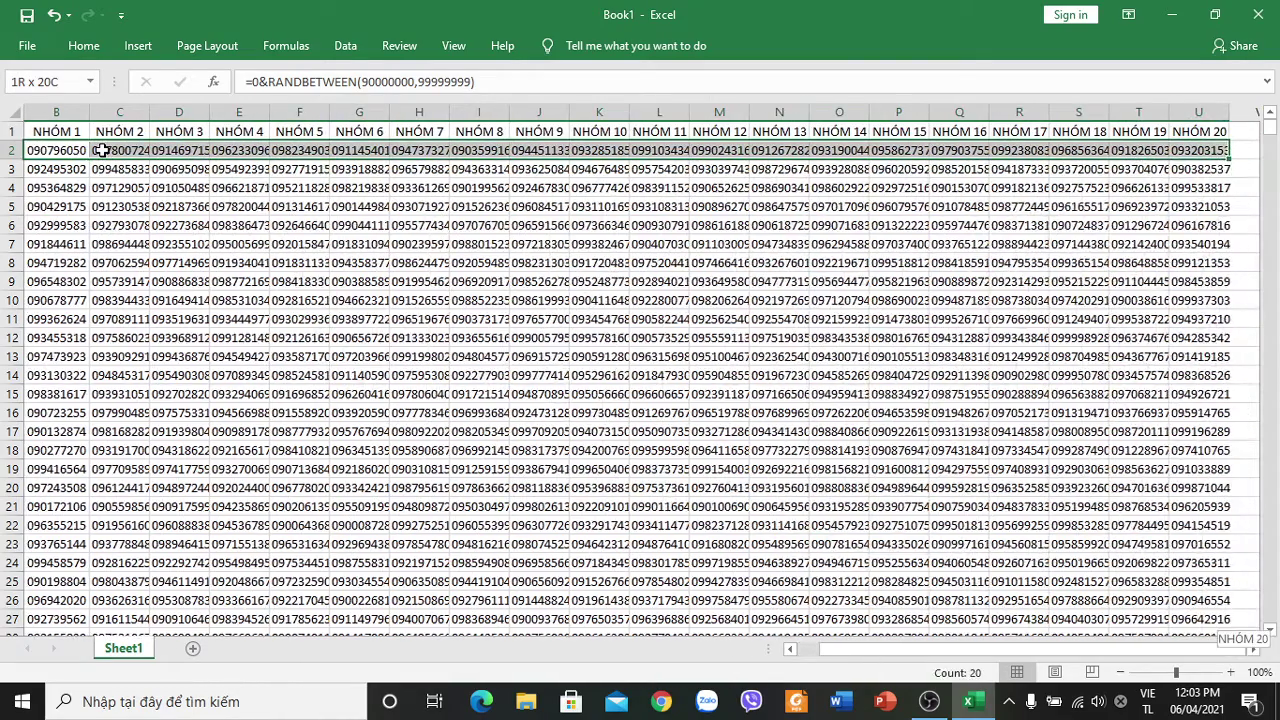
pyautogui.hotkey('ctrl', 'shift', 'Down')
pyautogui.scroll(6, 125, 178)
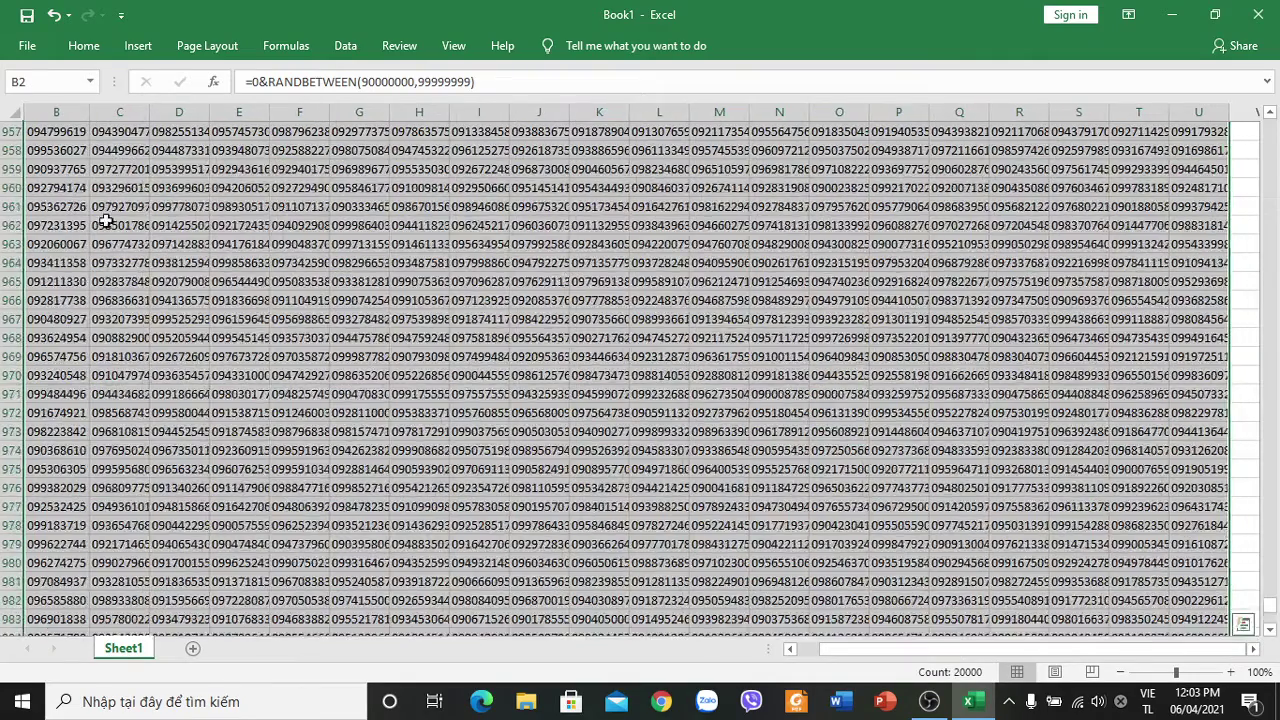
pyautogui.hotkey('ctrl', 'c')
pyautogui.scroll(4, 766, 449)
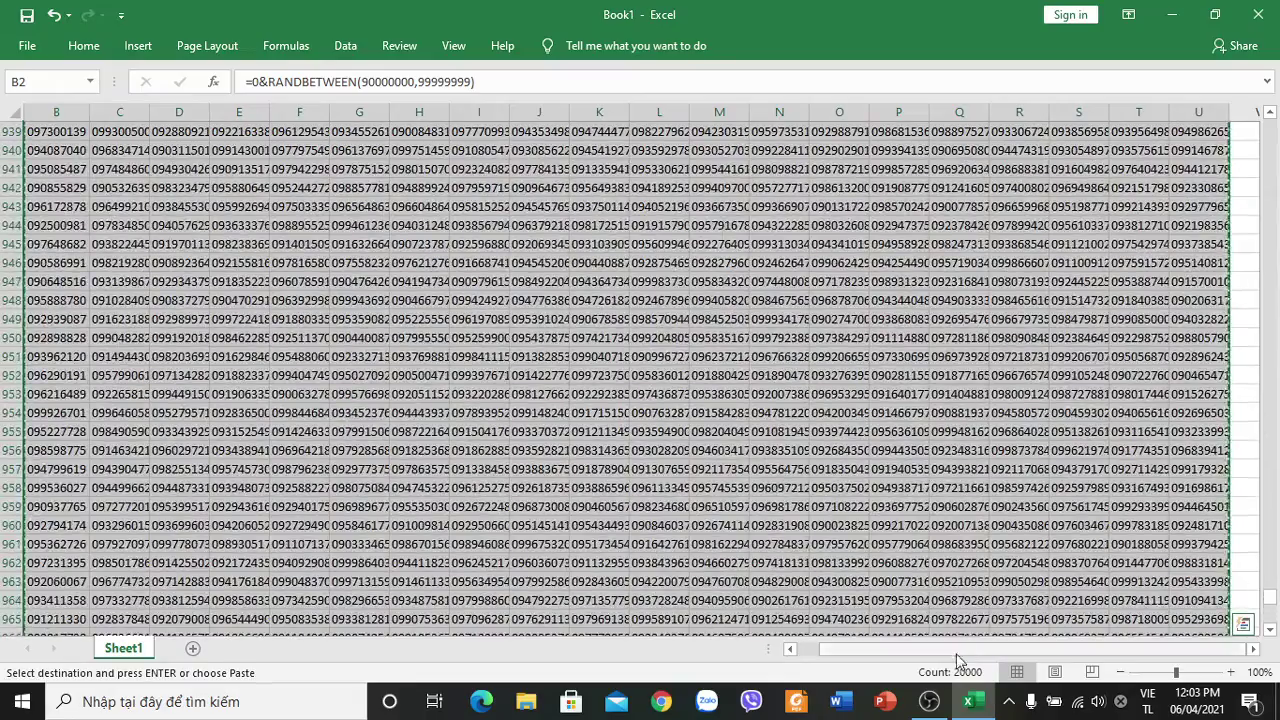
# Paste the copied block back at B2 as values, replacing the RANDBETWEEN formulas.
pyautogui.hscroll(-1, 711, 620)
pyautogui.scroll(8, 229, 412)
pyautogui.scroll(12, 229, 412)
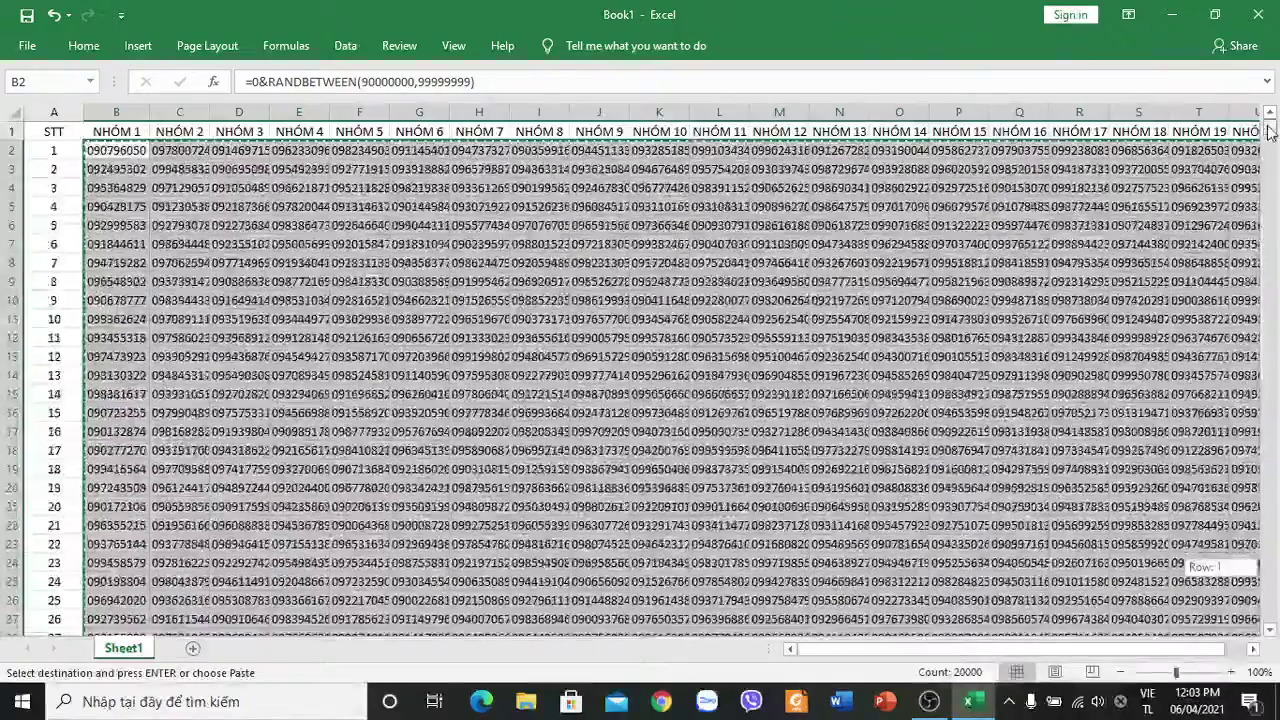
pyautogui.moveTo(1268, 568); pyautogui.dragTo(1268, 135)
pyautogui.click(117, 150)
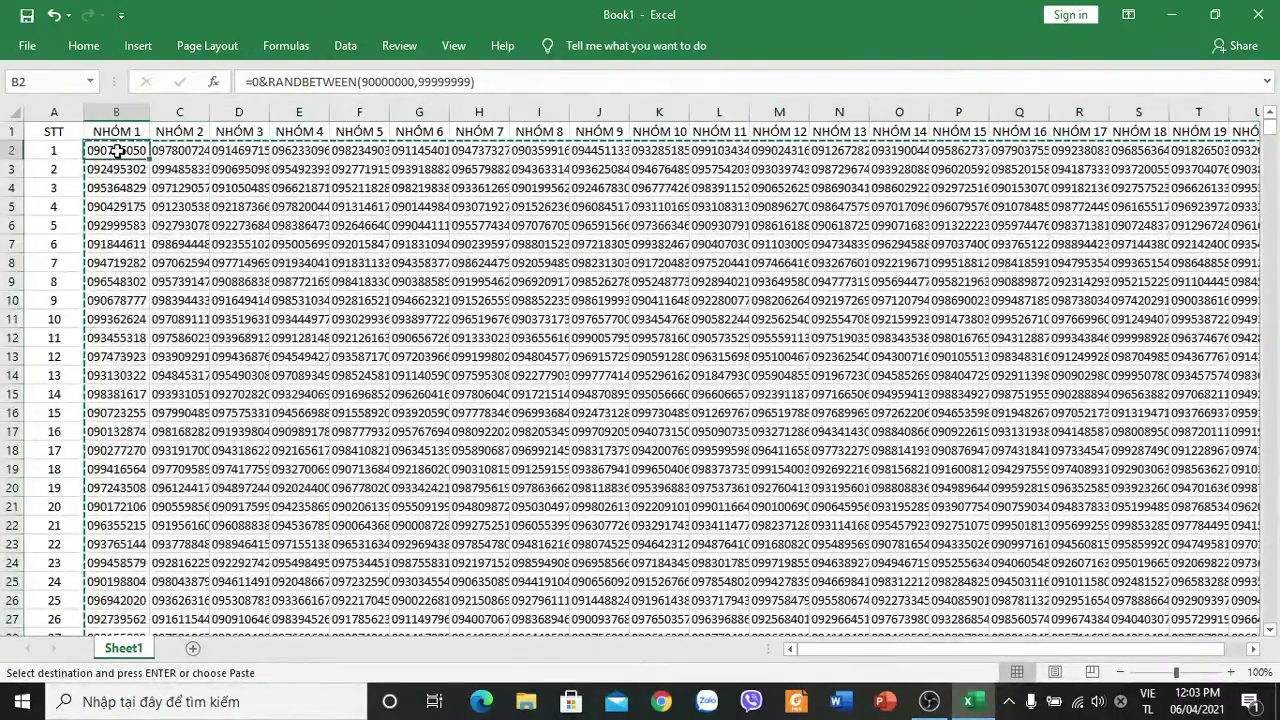
pyautogui.rightClick(117, 151)
pyautogui.click(188, 234)
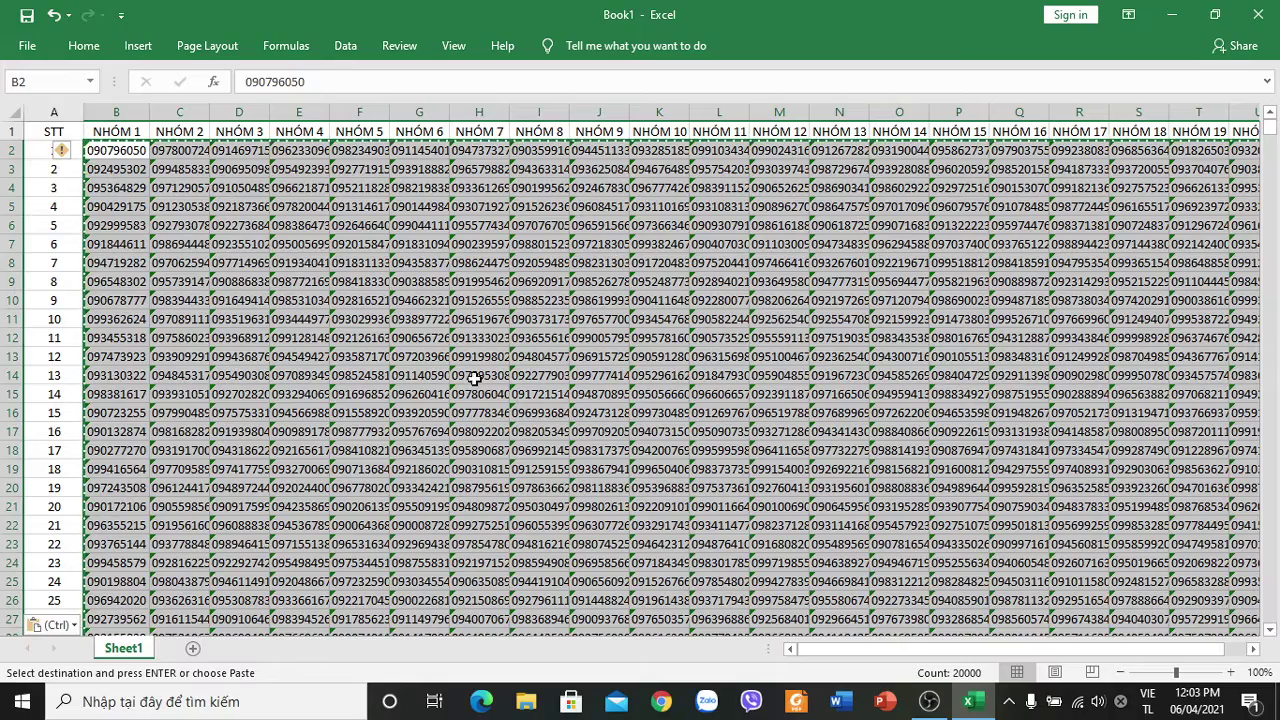
pyautogui.click(481, 275)
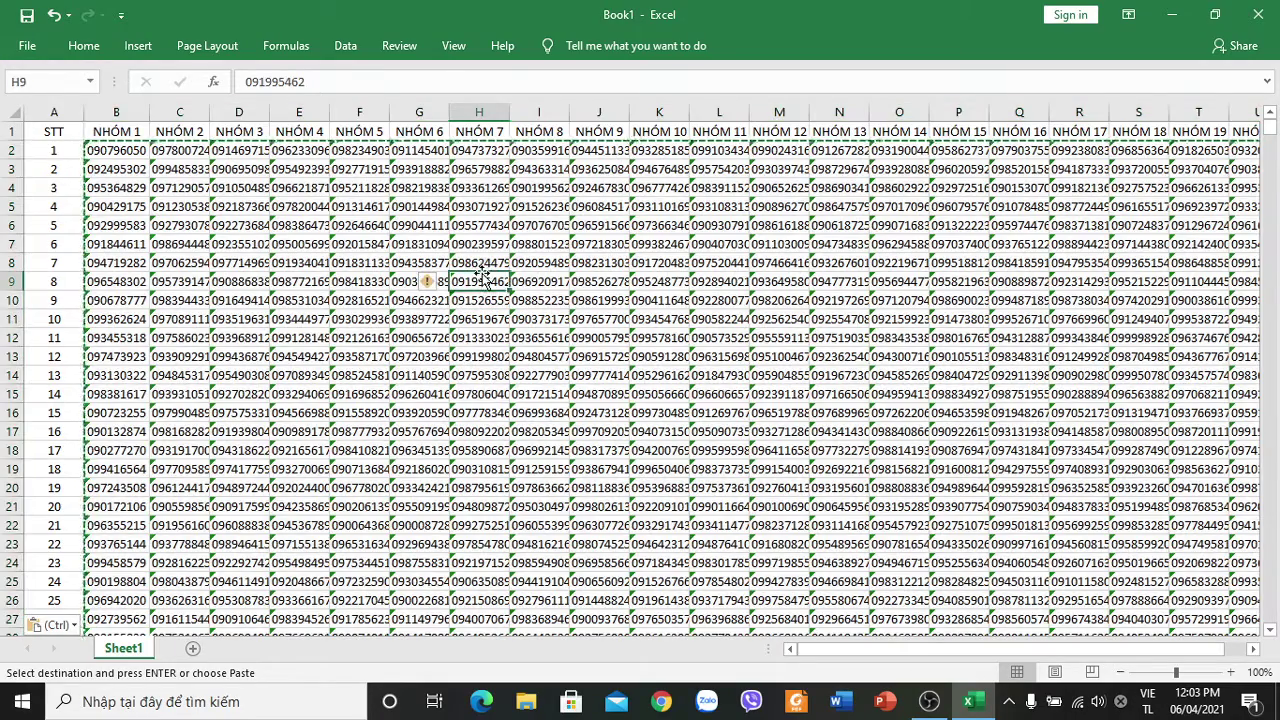
pyautogui.click(407, 262)
pyautogui.click(407, 284)
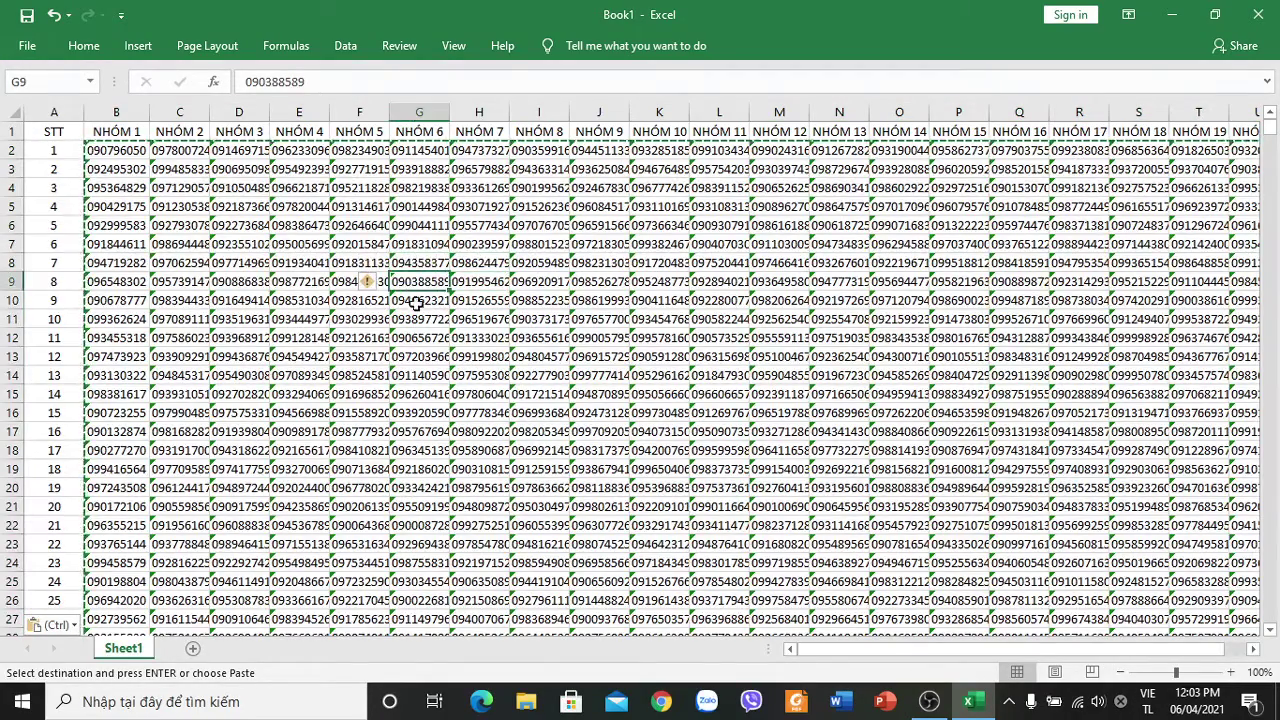
pyautogui.click(425, 301)
pyautogui.click(468, 319)
pyautogui.click(545, 320)
pyautogui.click(545, 301)
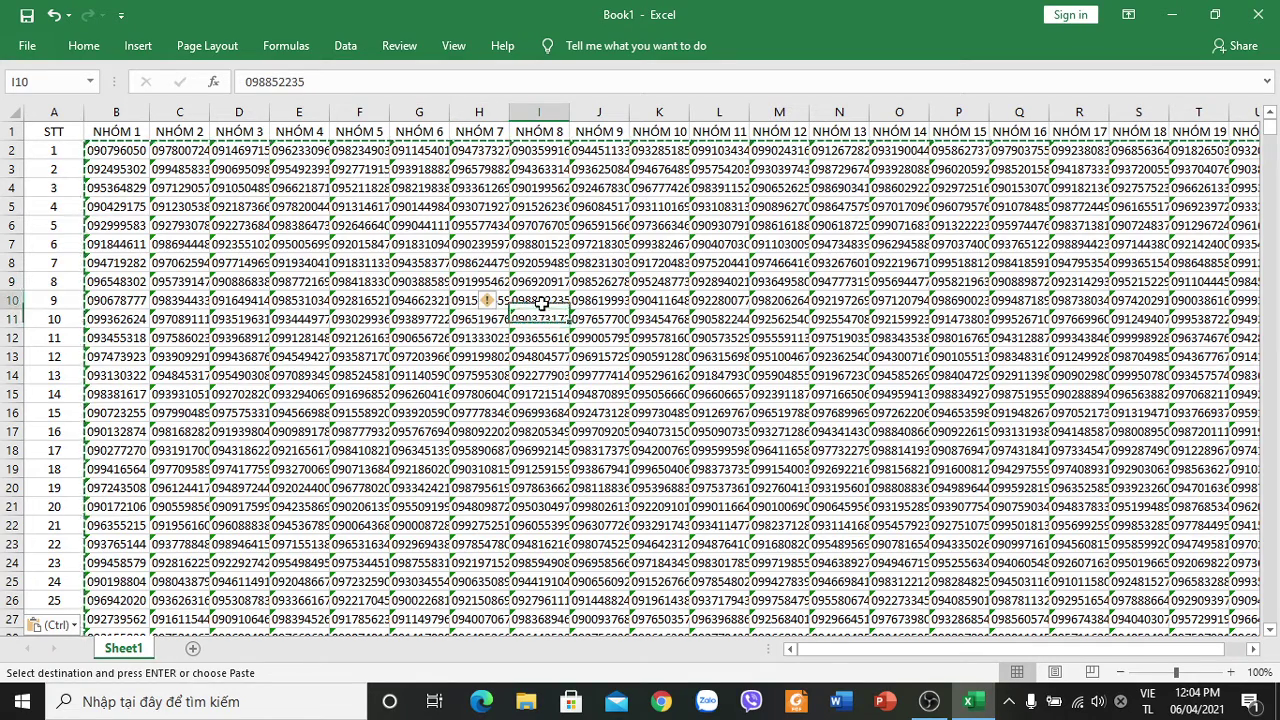
pyautogui.click(546, 282)
pyautogui.click(552, 263)
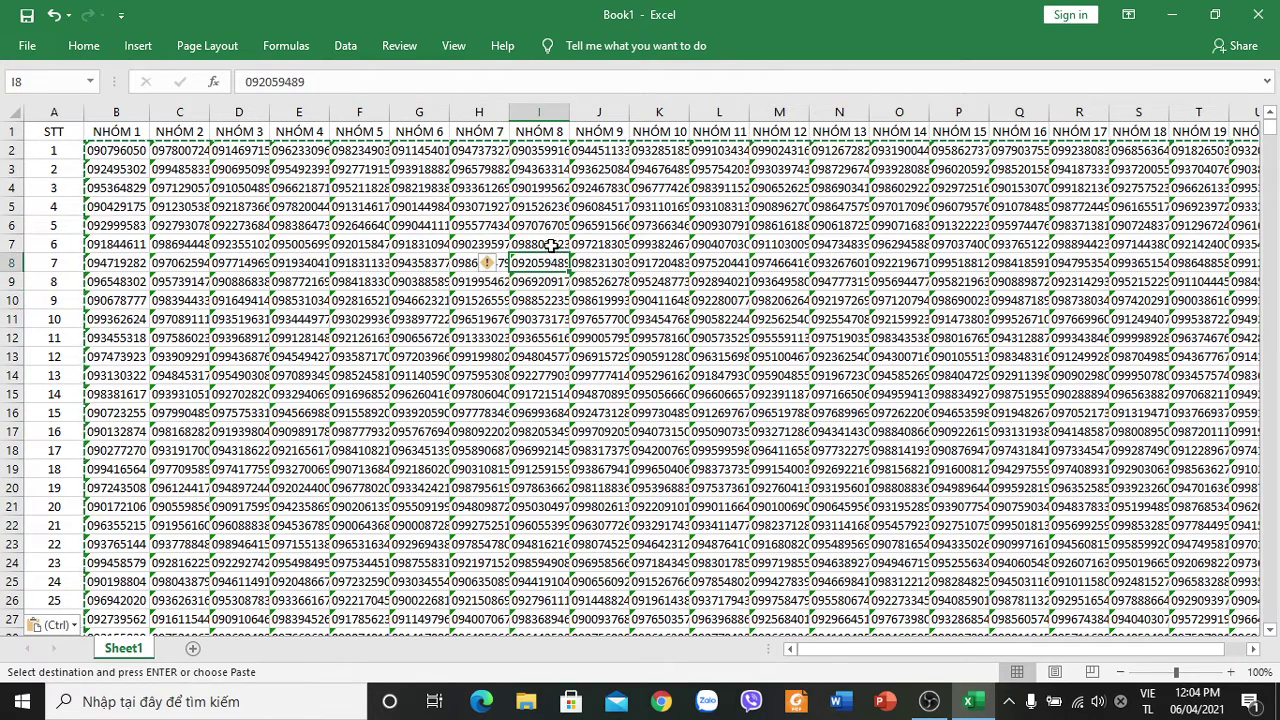
pyautogui.click(549, 242)
pyautogui.click(355, 395)
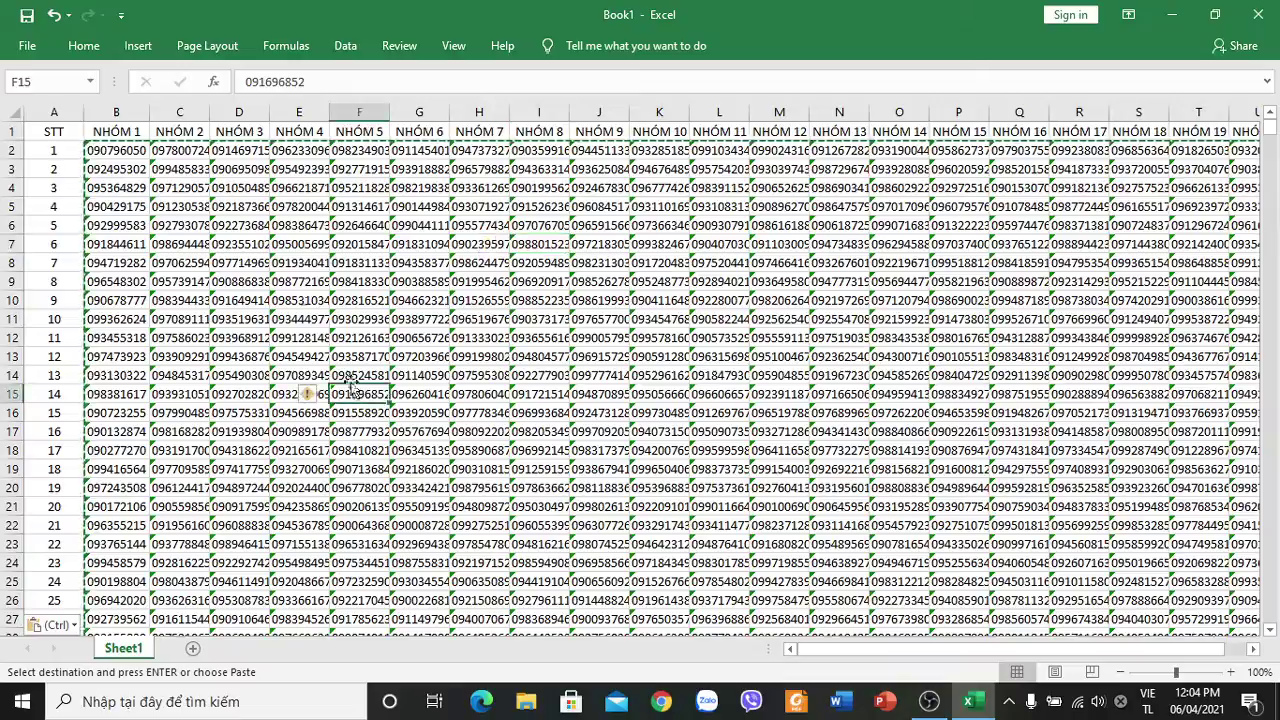
pyautogui.scroll(-6, 180, 350)
pyautogui.scroll(-6, 180, 350)
pyautogui.scroll(-6, 180, 350)
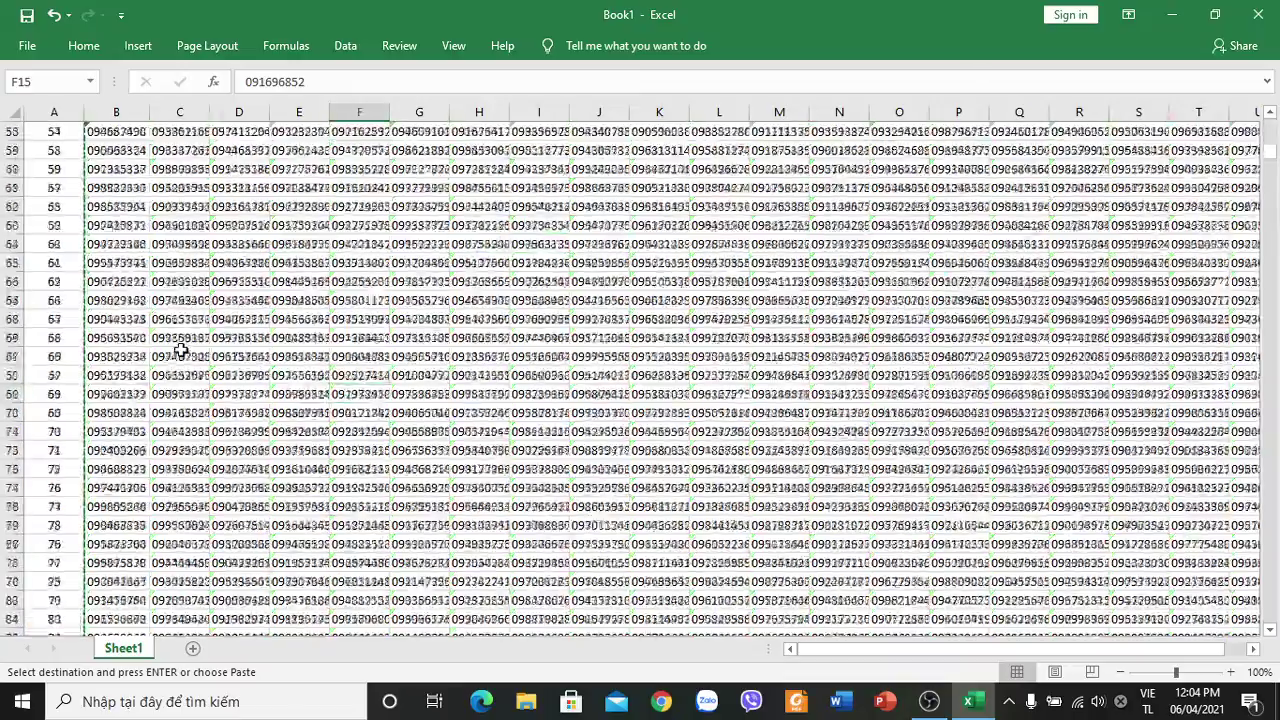
pyautogui.scroll(-1, 181, 351)
pyautogui.scroll(-14, 181, 351)
pyautogui.scroll(-8, 181, 351)
pyautogui.scroll(-8, 185, 350)
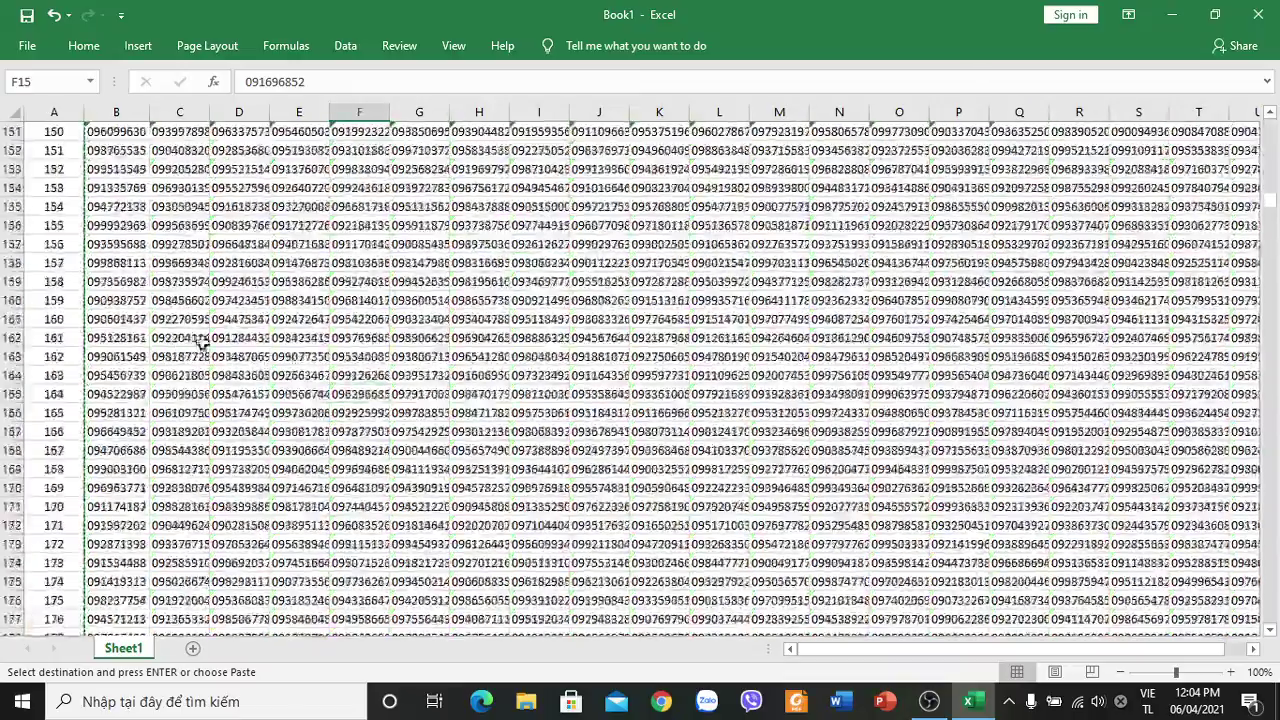
pyautogui.scroll(-8, 200, 348)
pyautogui.scroll(-15, 355, 295)
pyautogui.scroll(-9, 365, 295)
pyautogui.scroll(-8, 360, 310)
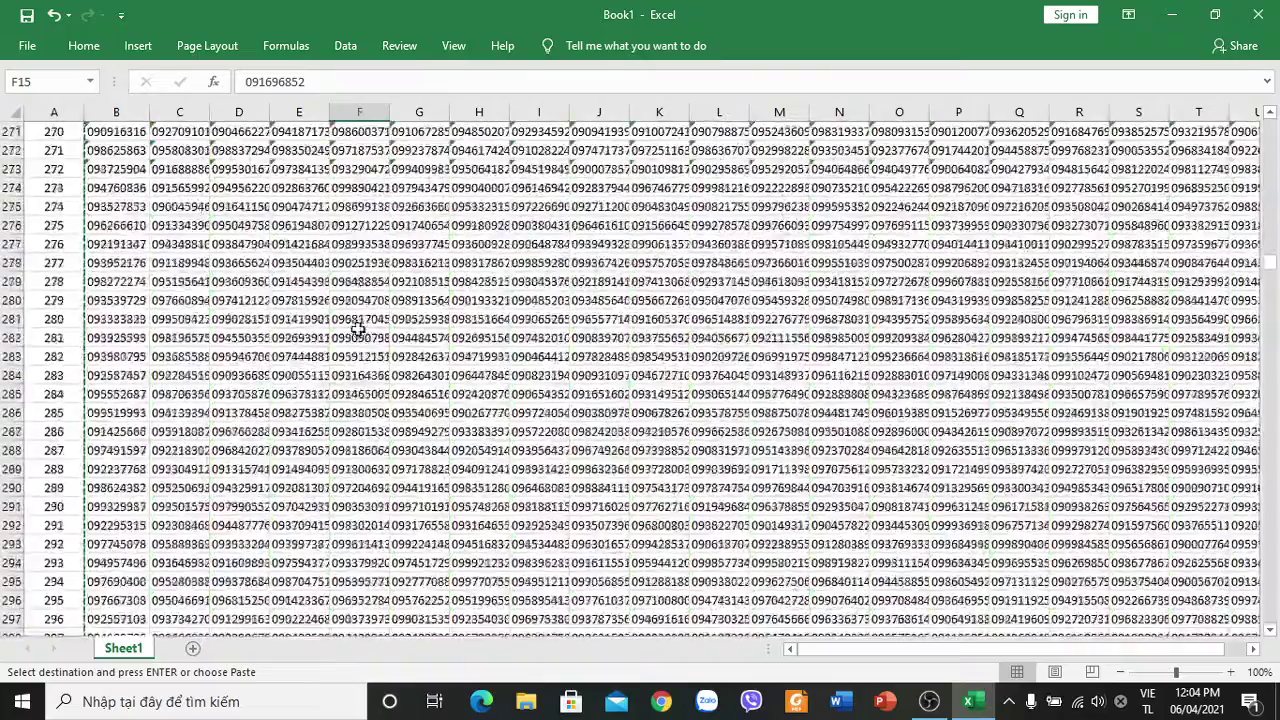
pyautogui.scroll(-8, 358, 330)
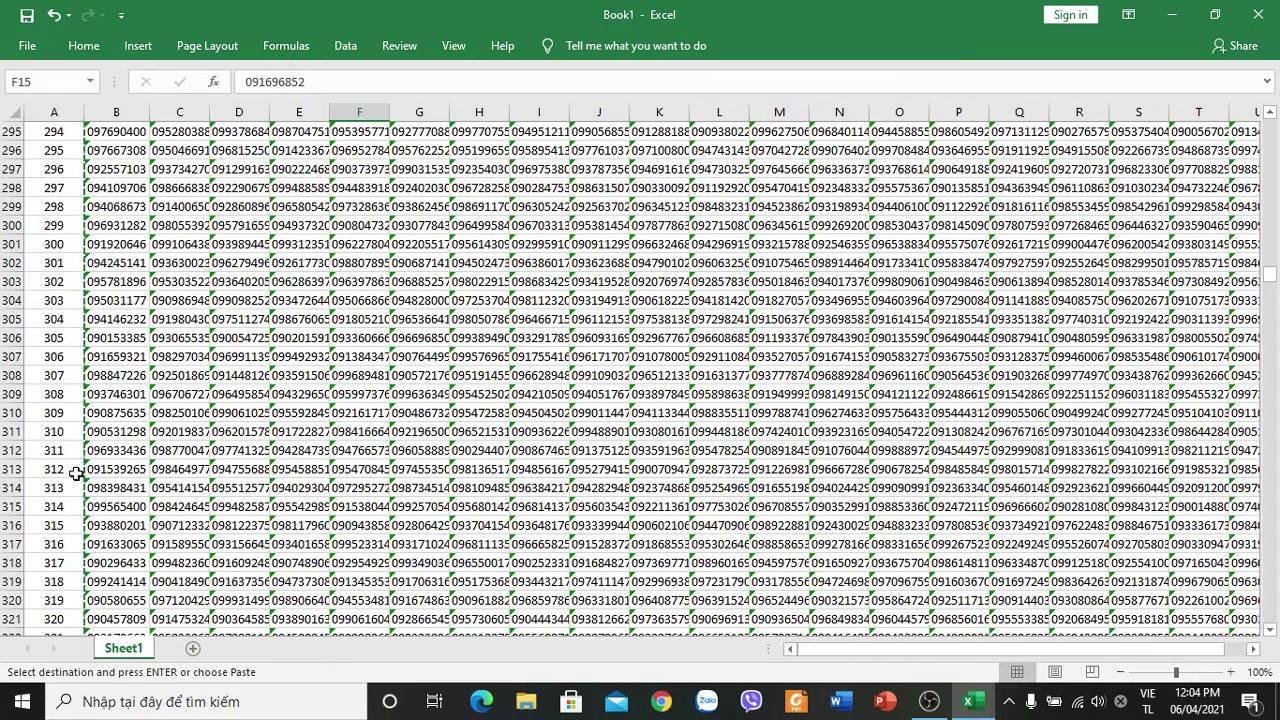
pyautogui.scroll(7, 76, 473)
pyautogui.scroll(5, 200, 272)
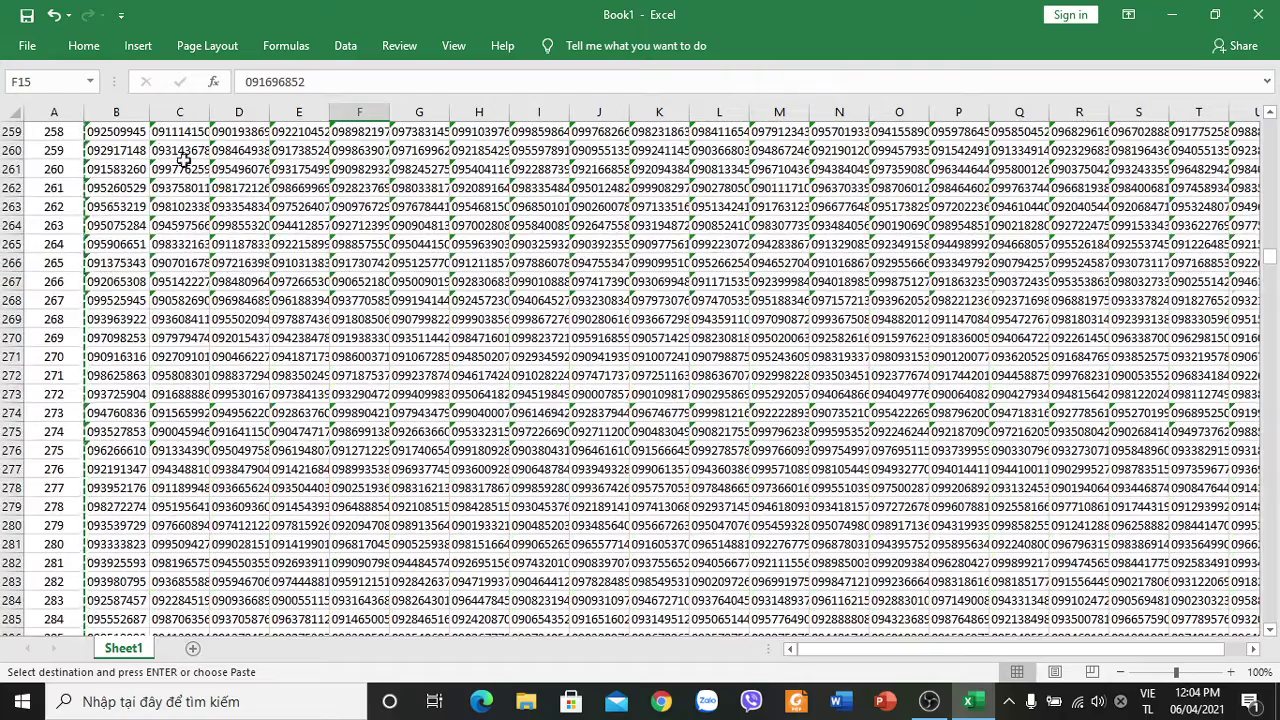
# Add Sheet2 and paste the number from Sheet1 cell L274 into A2.
pyautogui.click(191, 649)
pyautogui.click(128, 650)
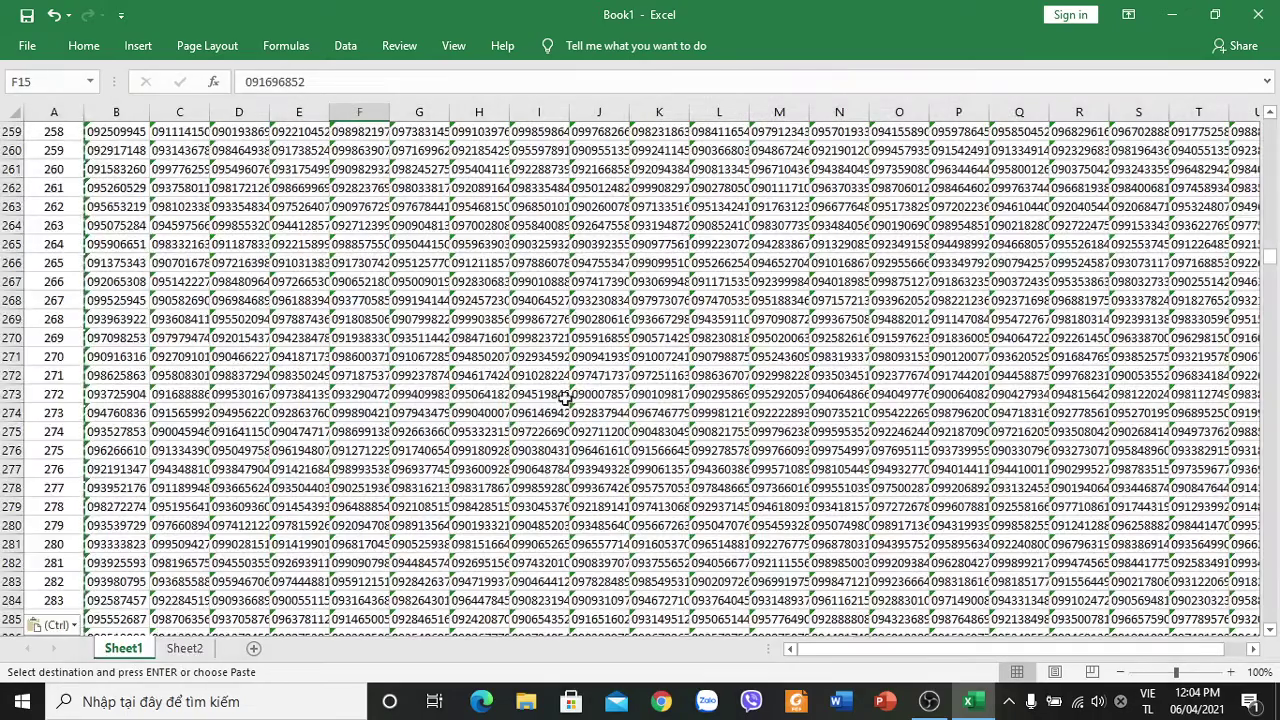
pyautogui.click(726, 413)
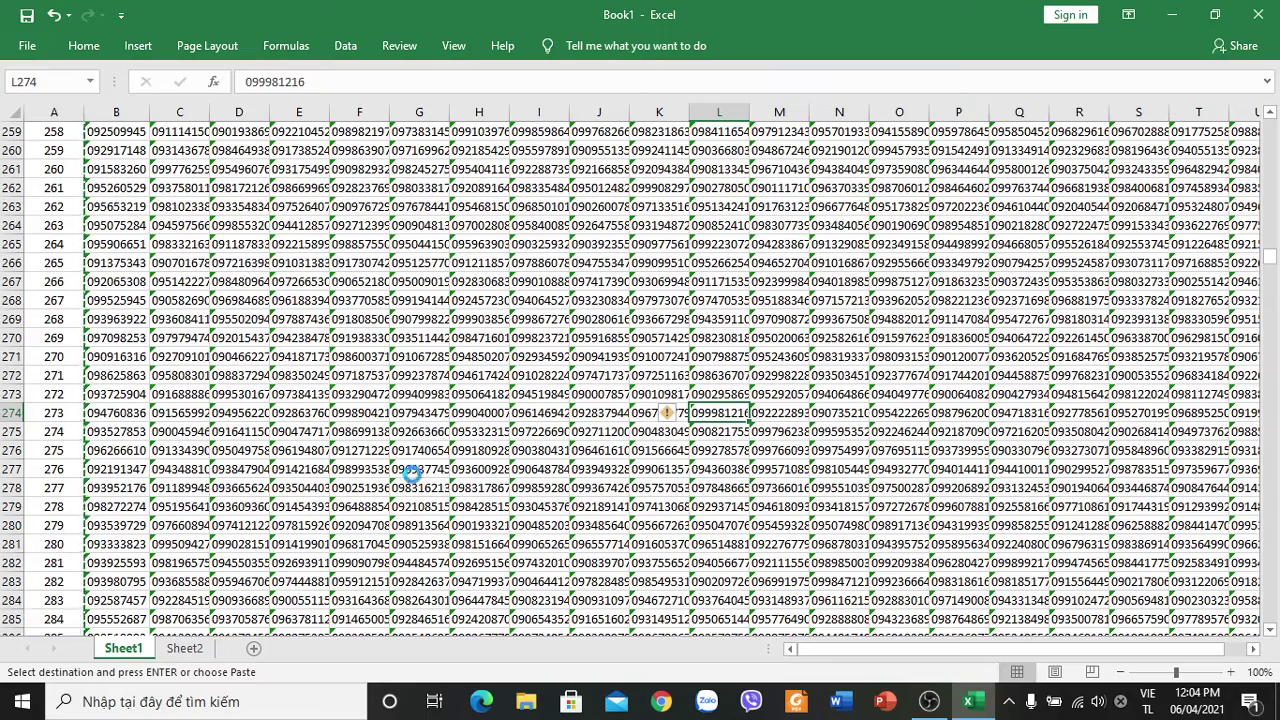
pyautogui.click(184, 648)
pyautogui.click(55, 153)
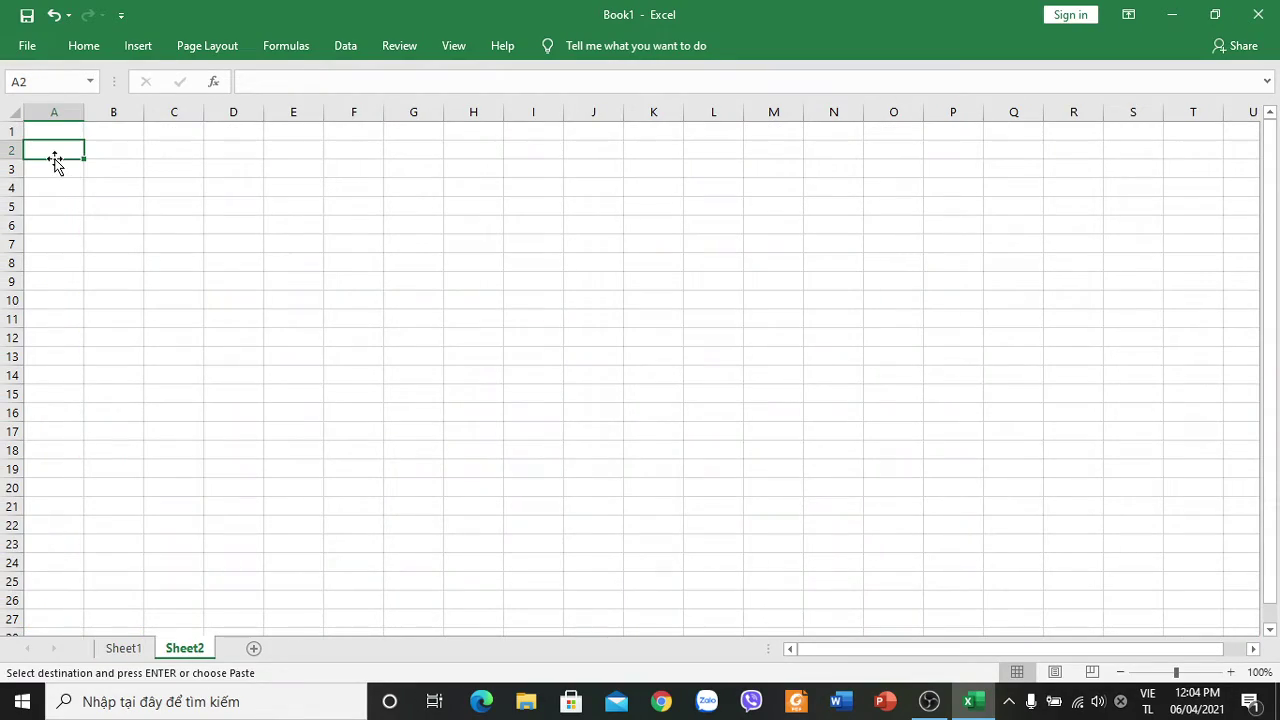
pyautogui.hotkey('ctrl', 'v')
# Copy the numbers from I263 and S302 into Sheet2 cells A3 and A4.
pyautogui.click(124, 648)
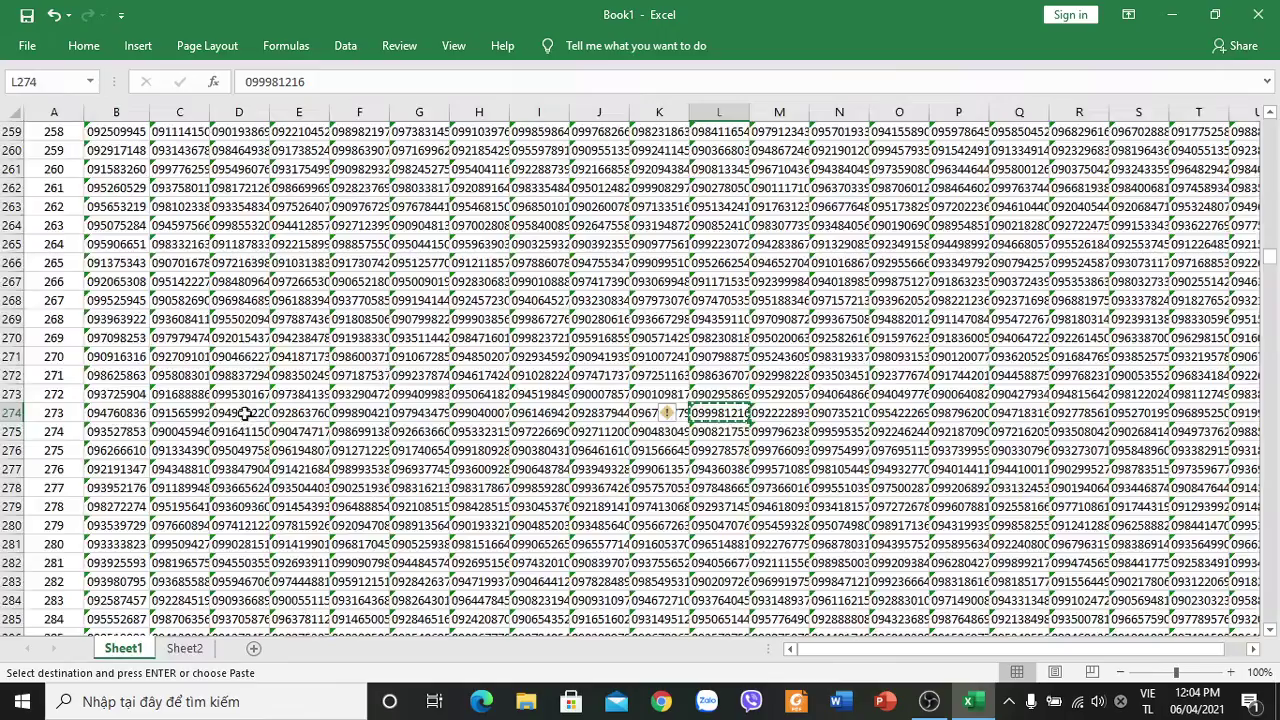
pyautogui.click(565, 206)
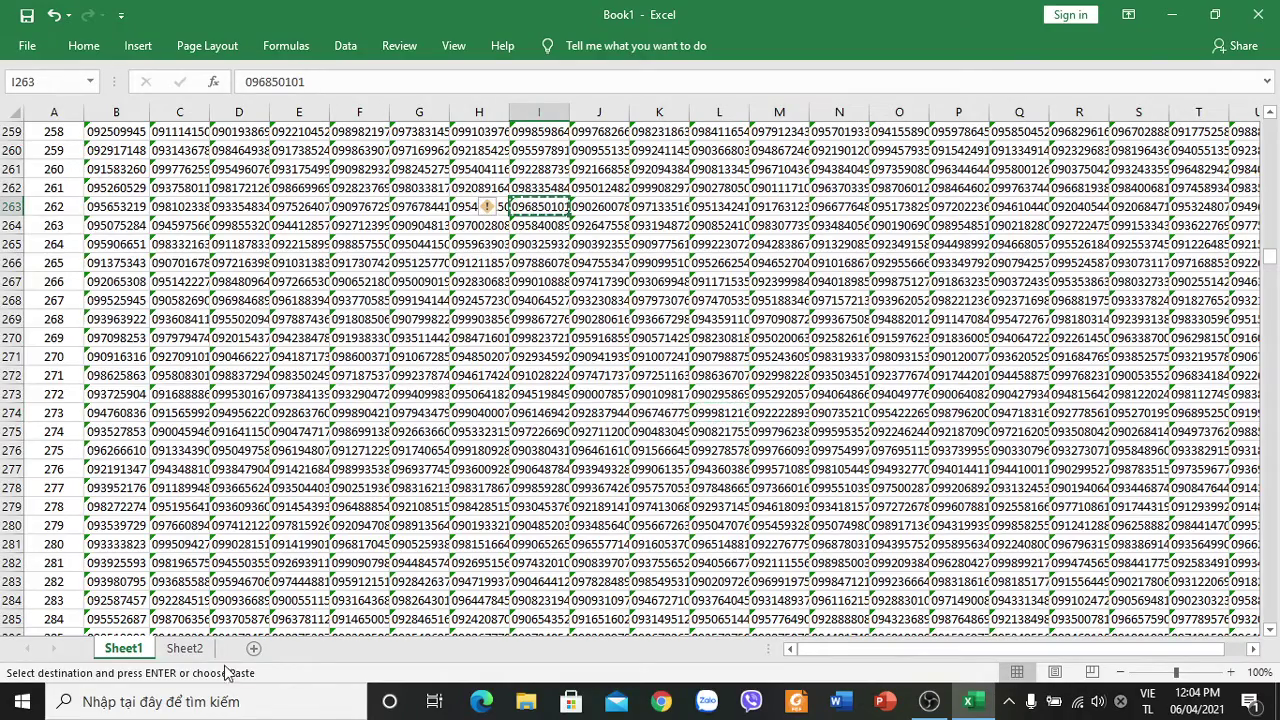
pyautogui.click(184, 648)
pyautogui.click(53, 172)
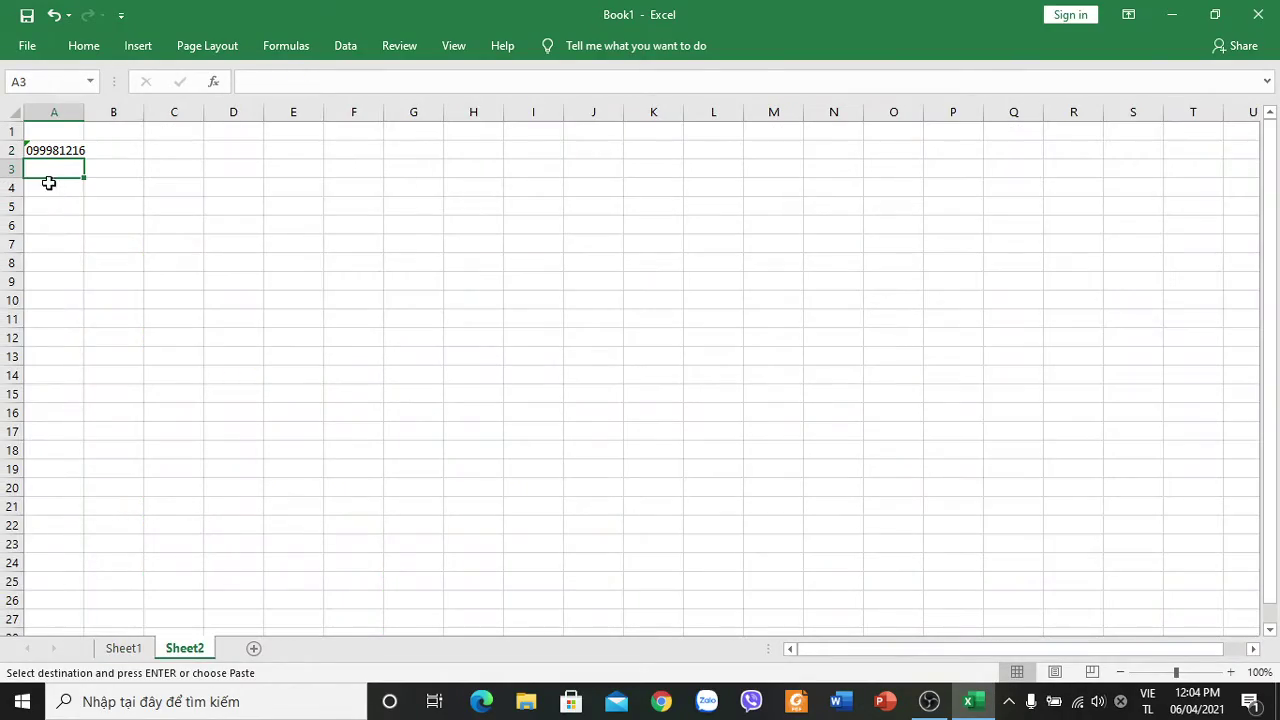
pyautogui.hotkey('ctrl', 'v')
pyautogui.click(124, 648)
pyautogui.scroll(-10, 1148, 391)
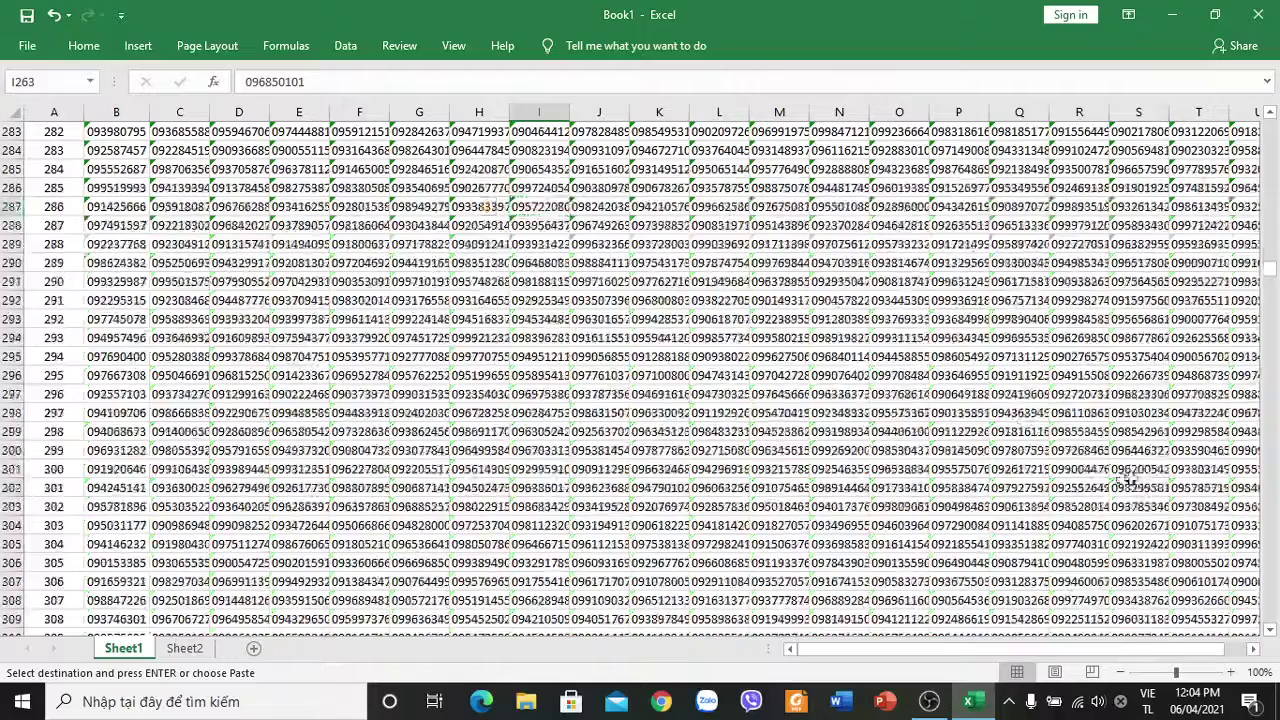
pyautogui.click(1138, 488)
pyautogui.hotkey('ctrl', 'c')
pyautogui.click(167, 649)
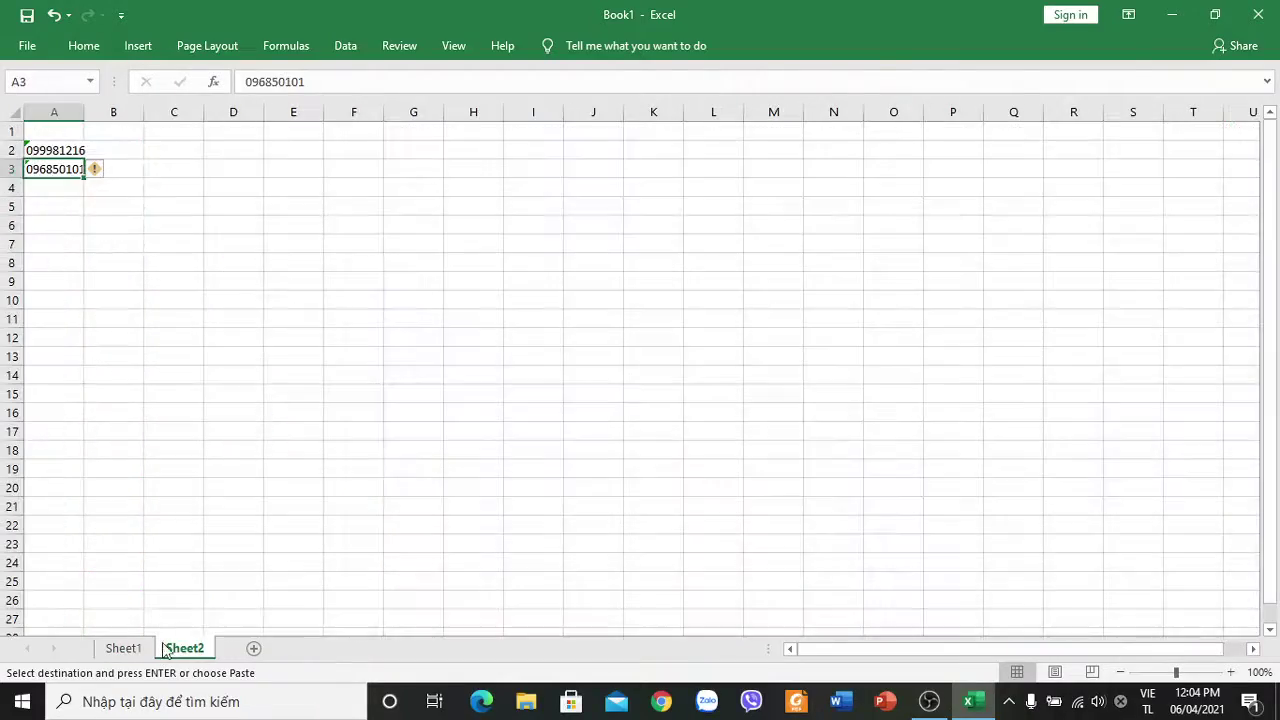
pyautogui.click(54, 187)
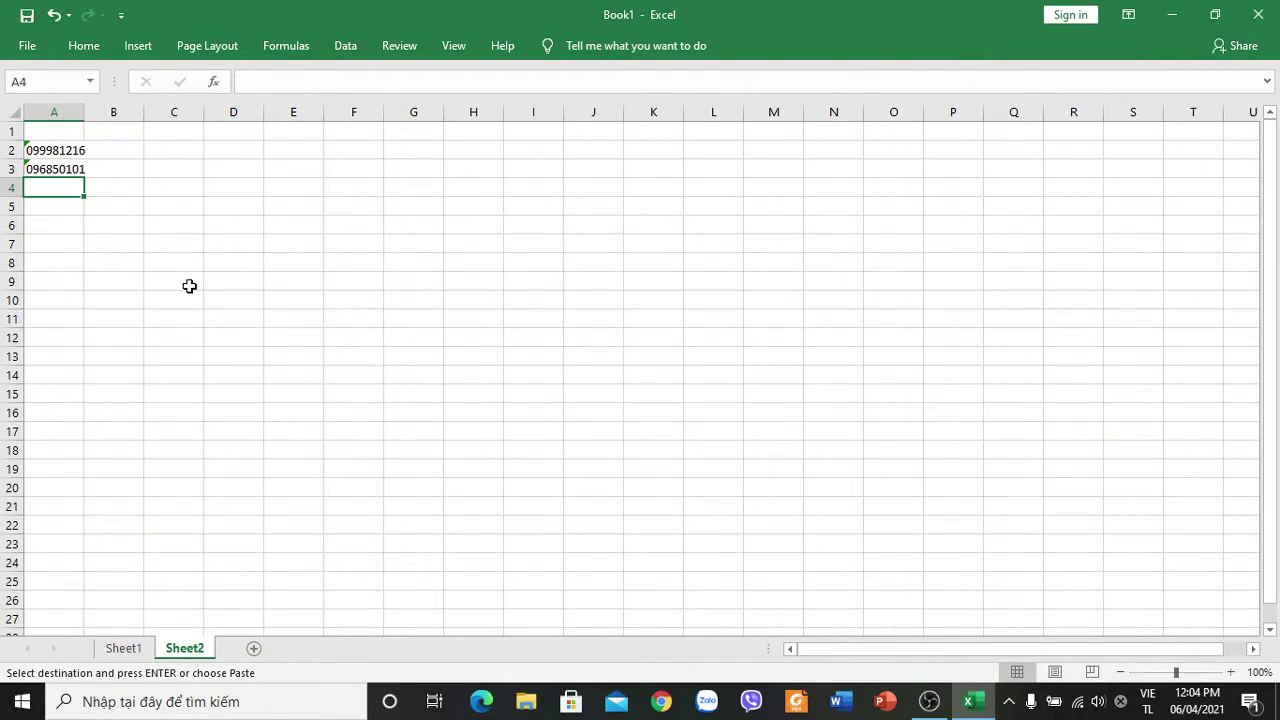
pyautogui.hotkey('ctrl', 'v')
# Copy the numbers from U284 and I347 into Sheet2 cells A5 and A6.
pyautogui.click(145, 651)
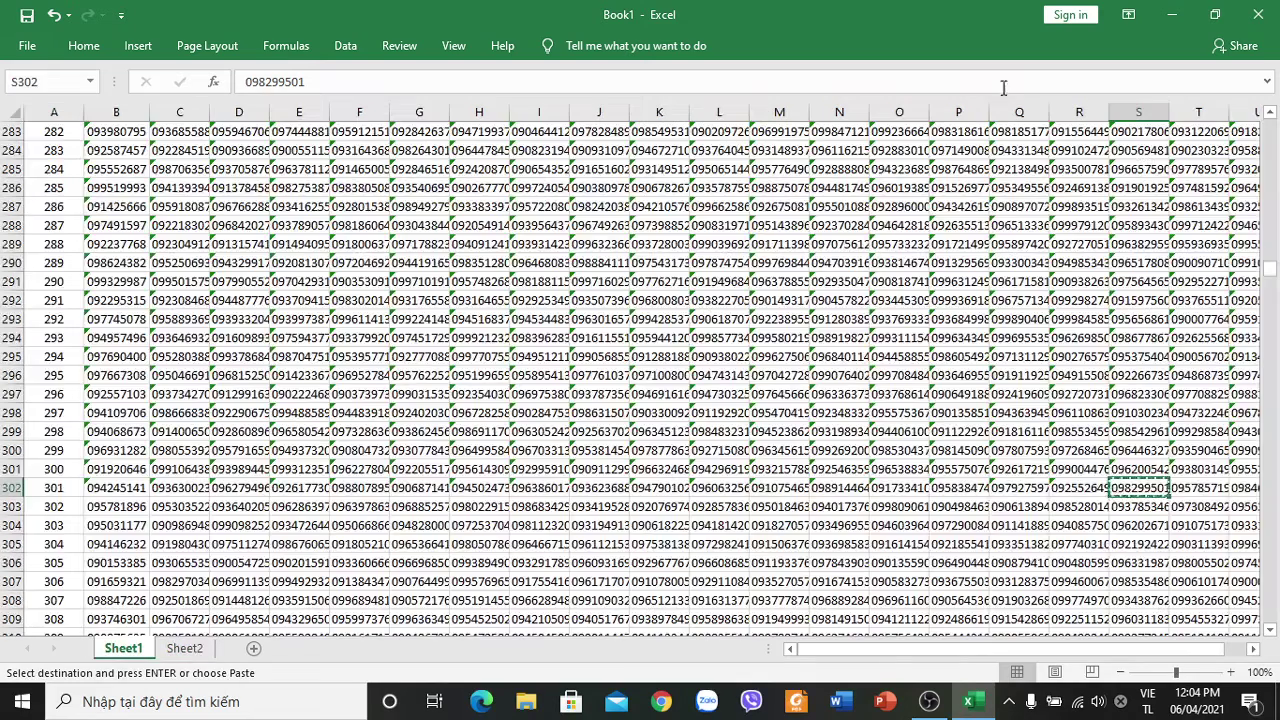
pyautogui.click(1244, 152)
pyautogui.hotkey('ctrl', 'c')
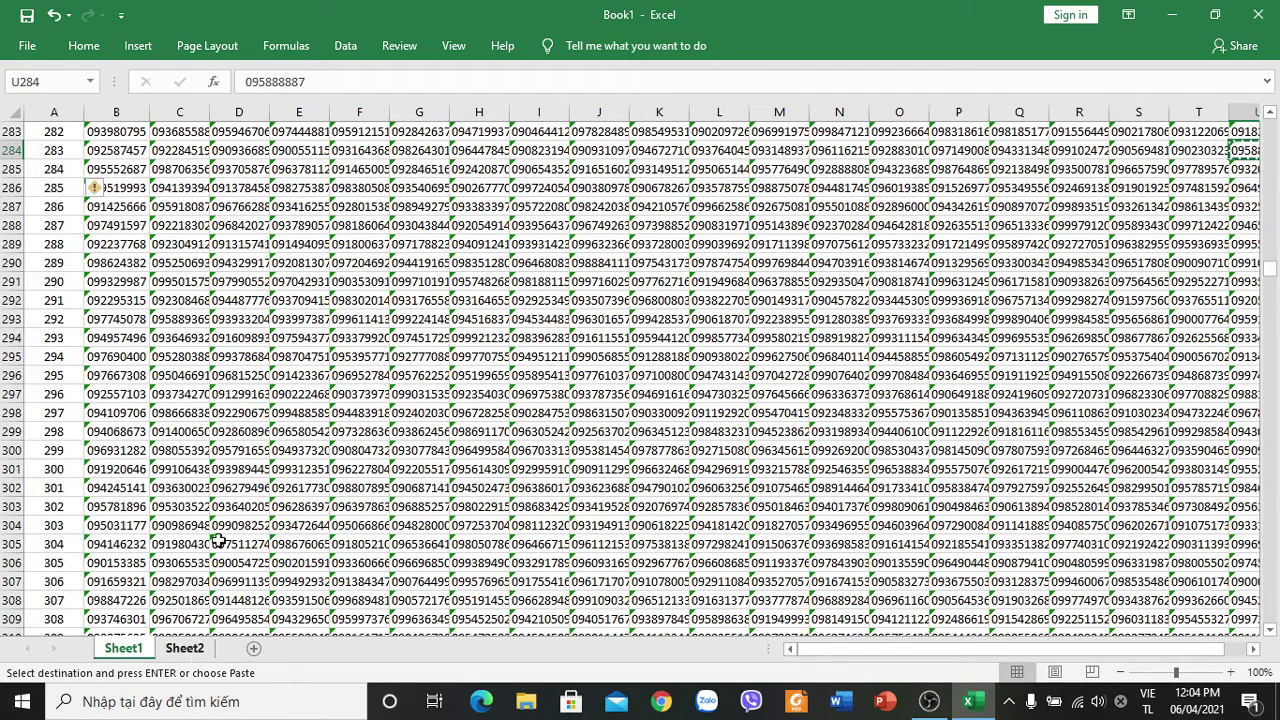
pyautogui.click(184, 648)
pyautogui.click(60, 203)
pyautogui.hotkey('ctrl', 'v')
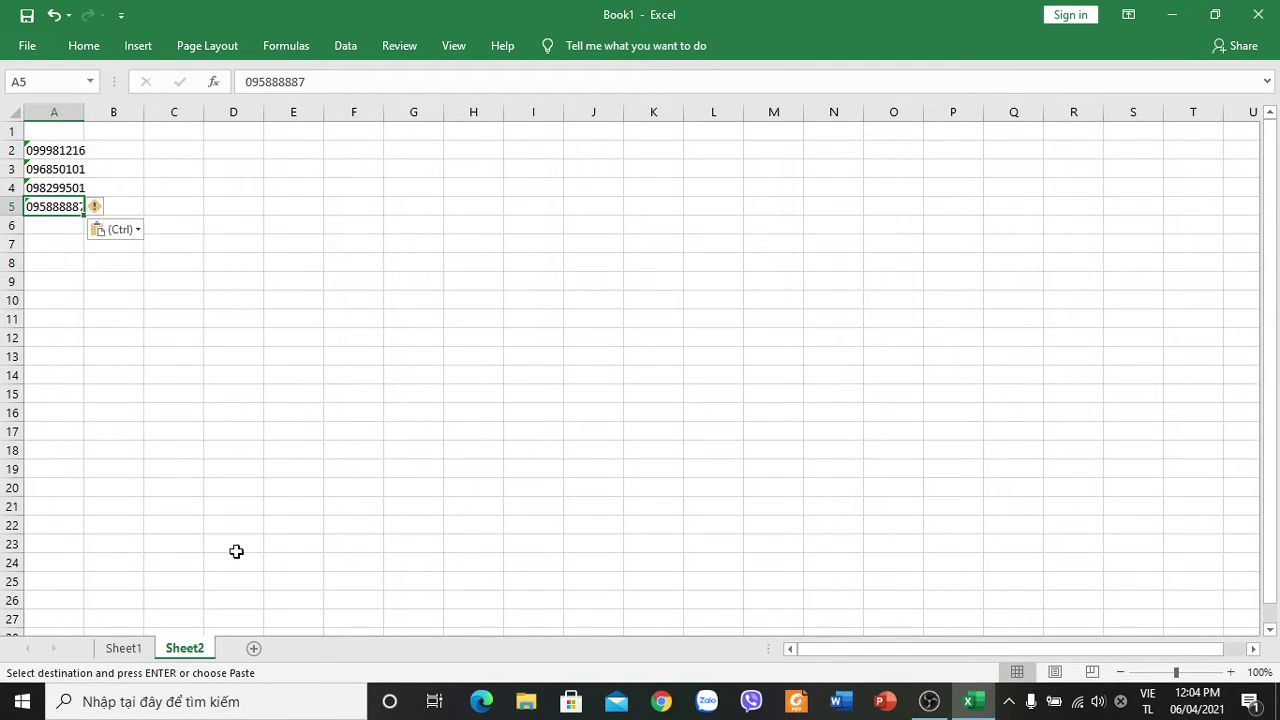
pyautogui.click(123, 648)
pyautogui.click(533, 490)
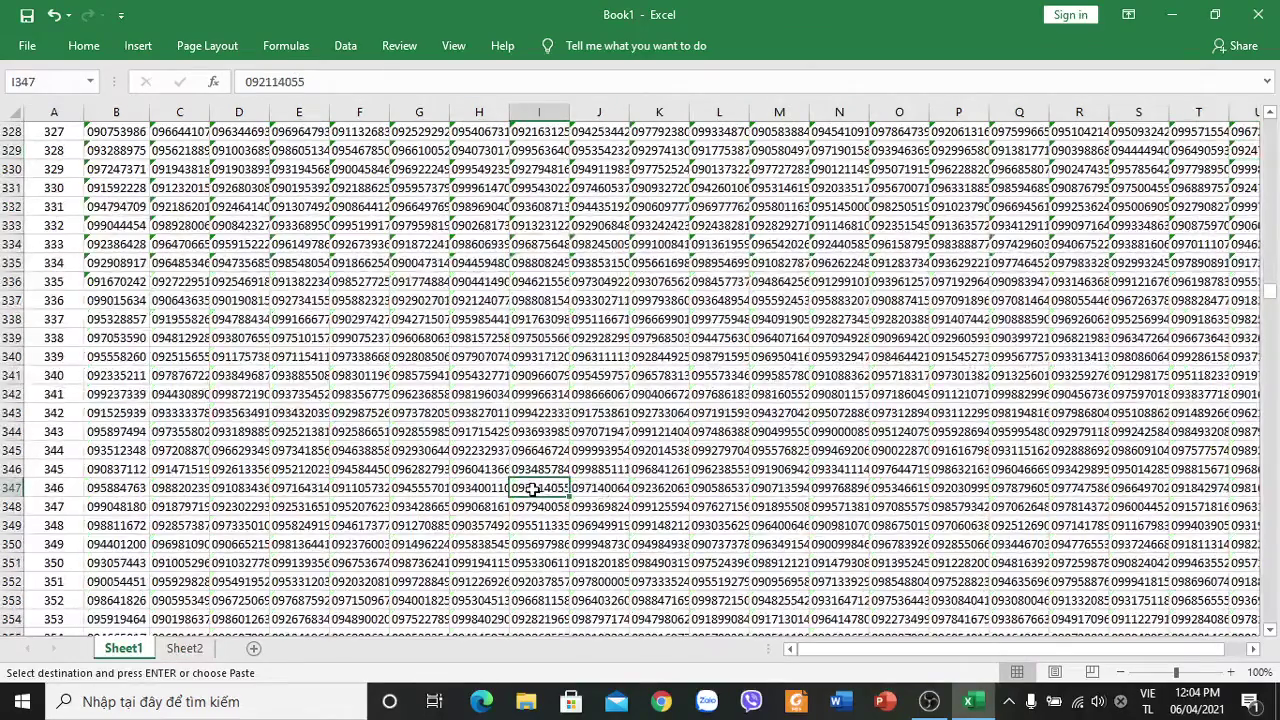
pyautogui.click(184, 648)
pyautogui.click(55, 230)
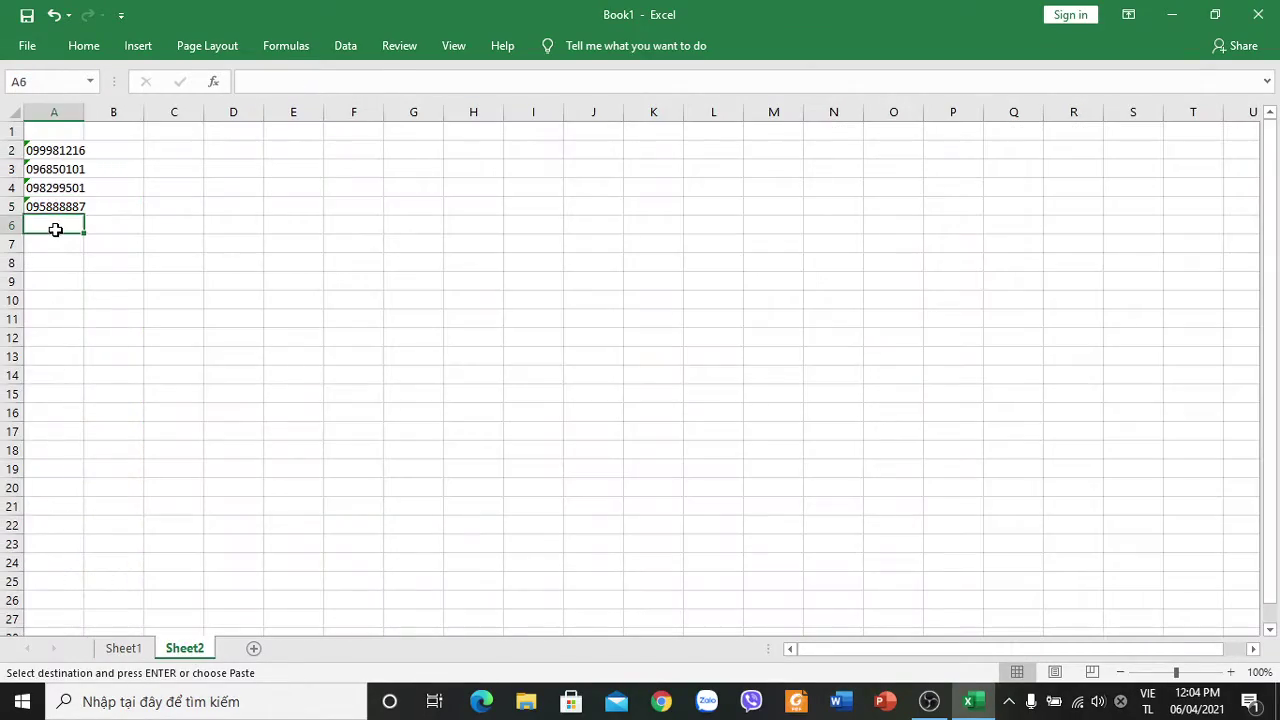
pyautogui.hotkey('ctrl', 'v')
# Copy the numbers from T369 and D327 into Sheet2 cells A7 and A8.
pyautogui.click(123, 648)
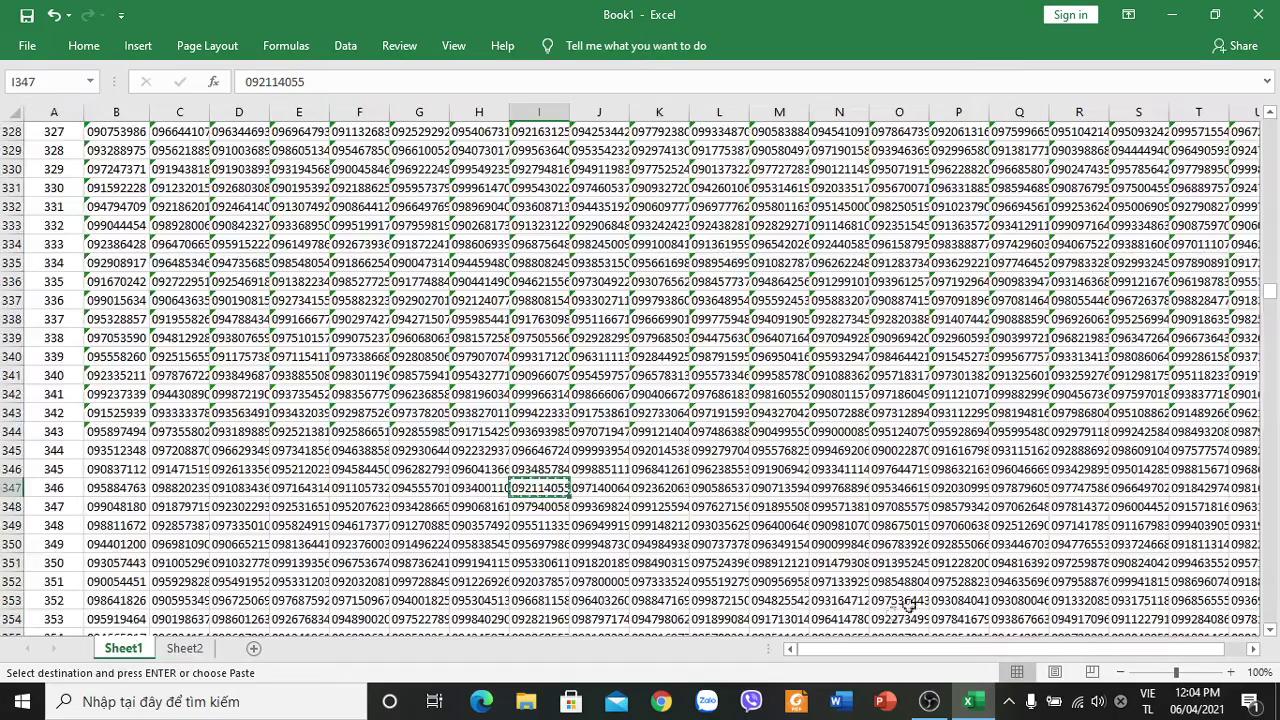
pyautogui.scroll(-6, 700, 450)
pyautogui.click(1199, 562)
pyautogui.hotkey('ctrl', 'c')
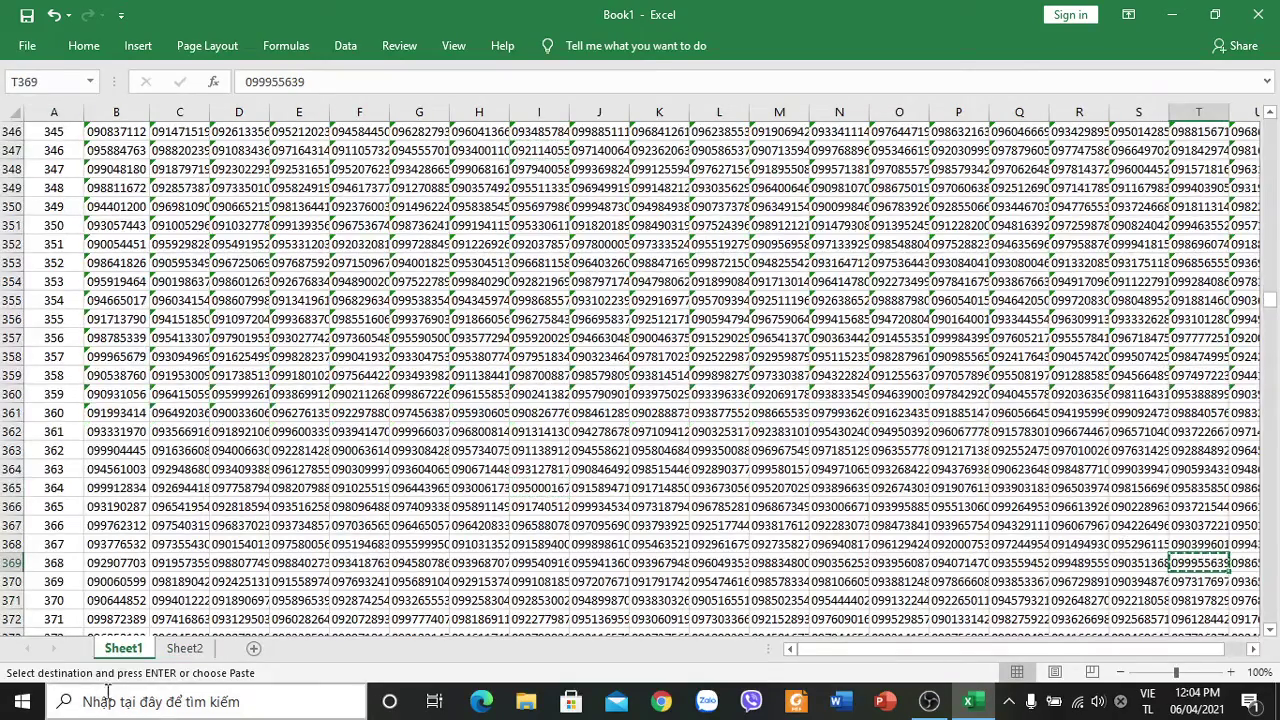
pyautogui.click(184, 648)
pyautogui.click(47, 246)
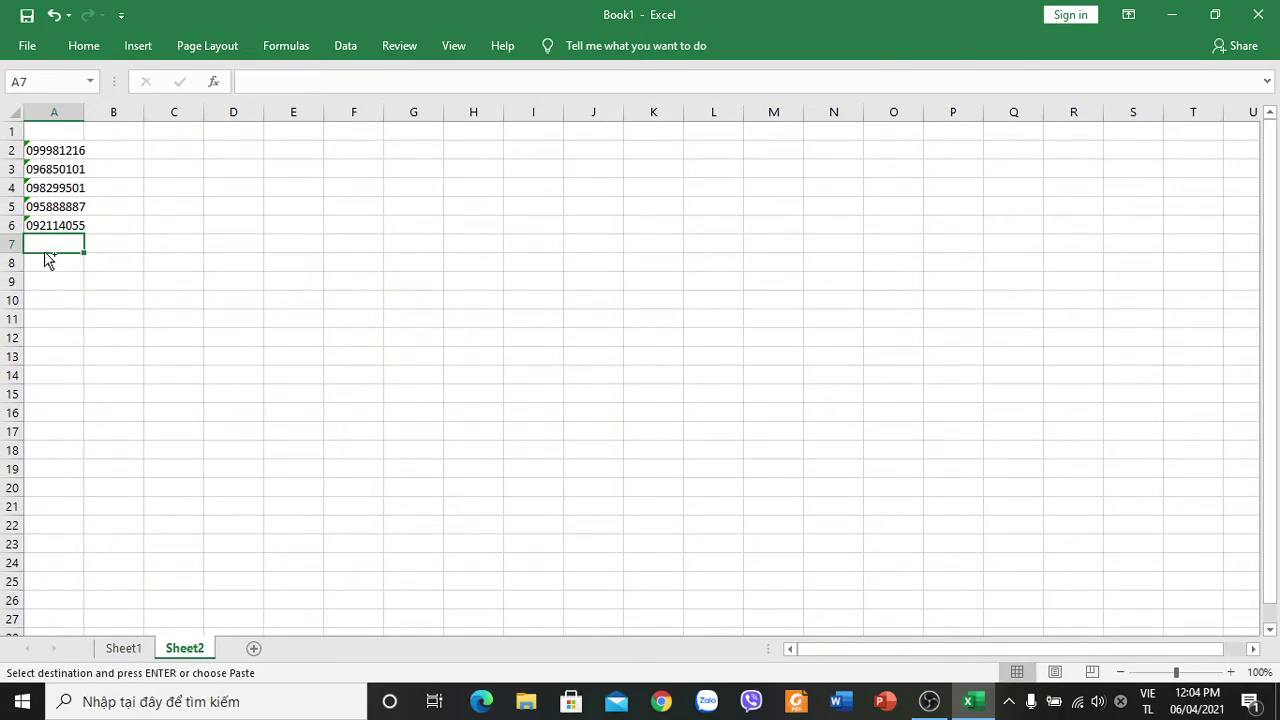
pyautogui.hotkey('ctrl', 'v')
pyautogui.click(123, 648)
pyautogui.scroll(9, 620, 455)
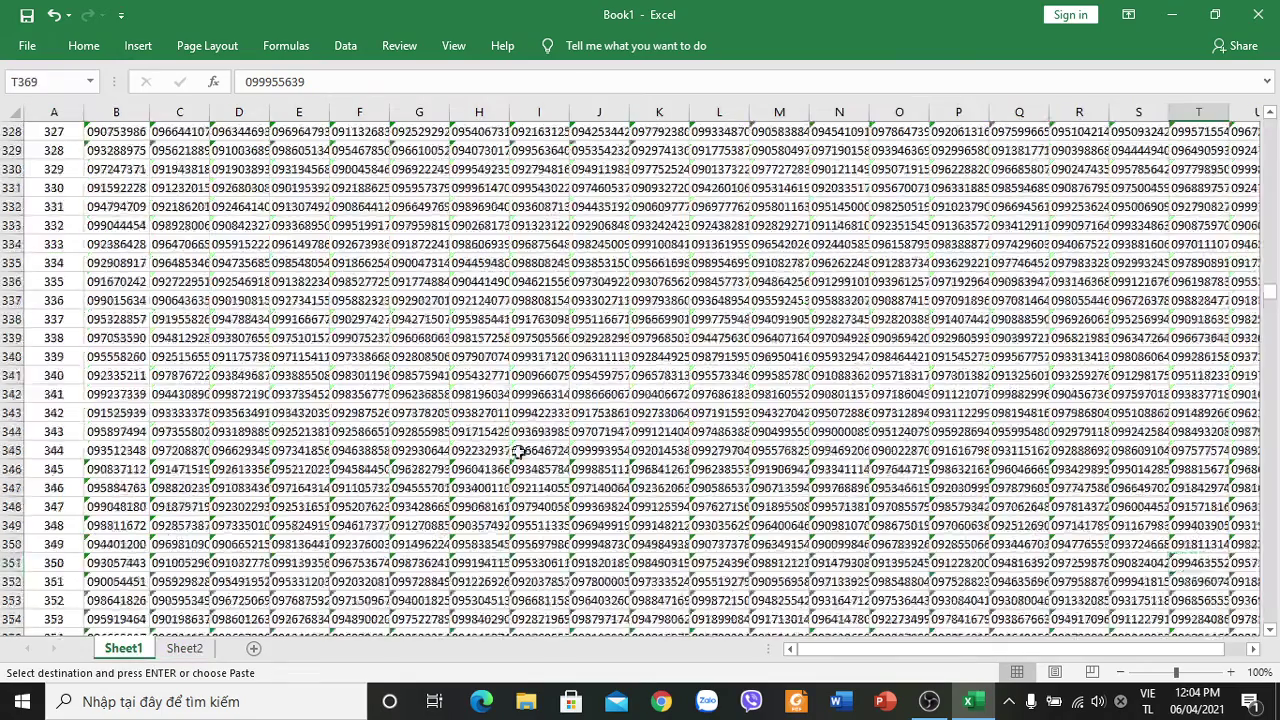
pyautogui.click(239, 281)
pyautogui.hotkey('ctrl', 'c')
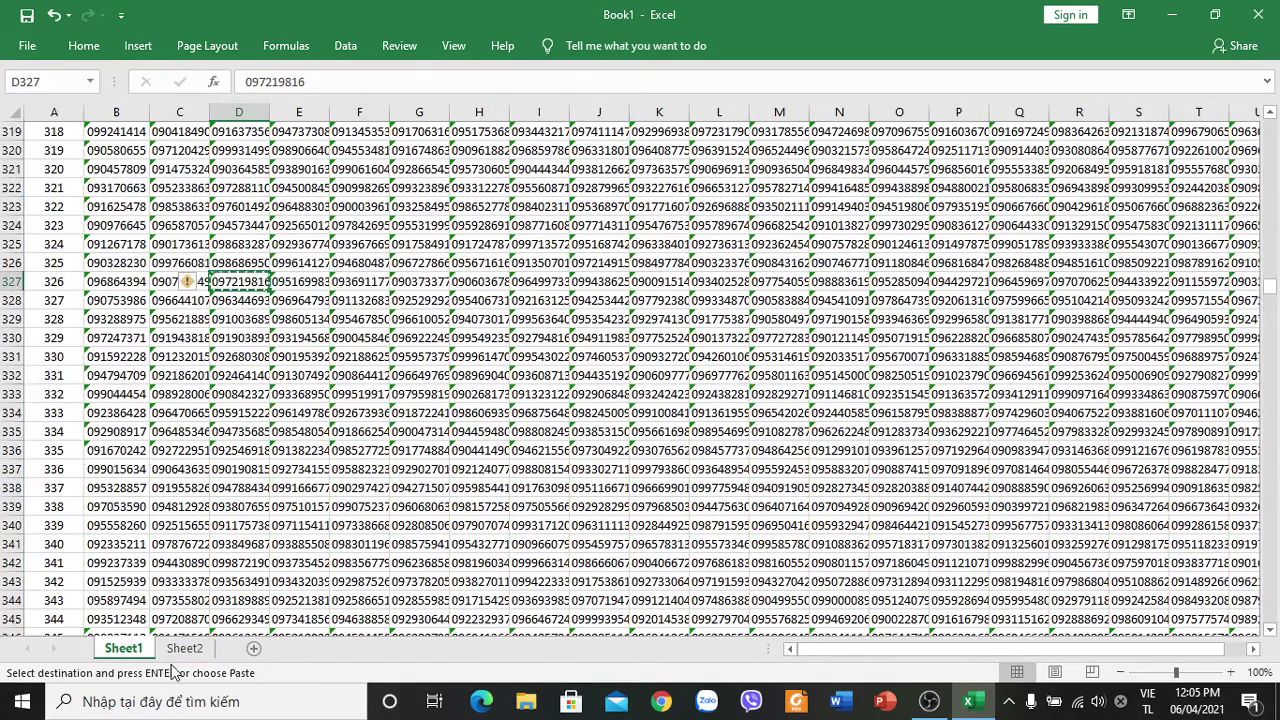
pyautogui.click(184, 648)
pyautogui.click(44, 268)
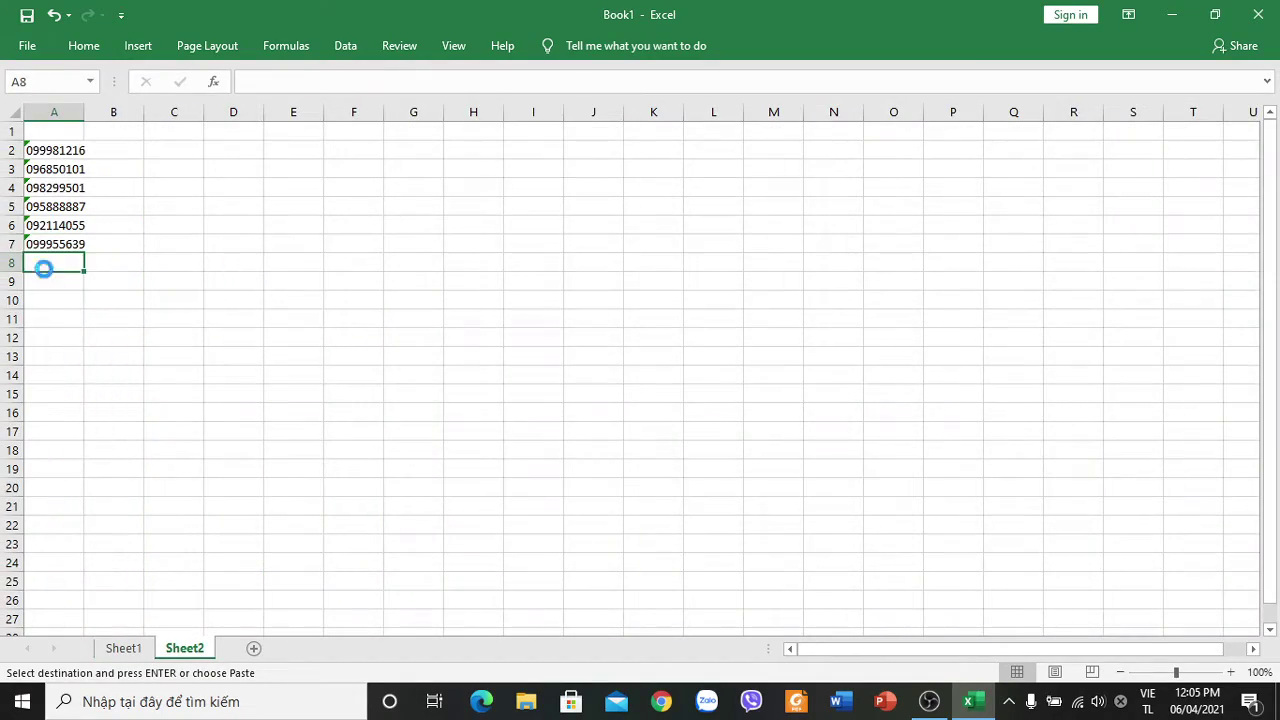
pyautogui.hotkey('ctrl', 'v')
# Copy the numbers from T389 and E409 into Sheet2 cells A9 and A10.
pyautogui.click(123, 648)
pyautogui.scroll(-12, 900, 470)
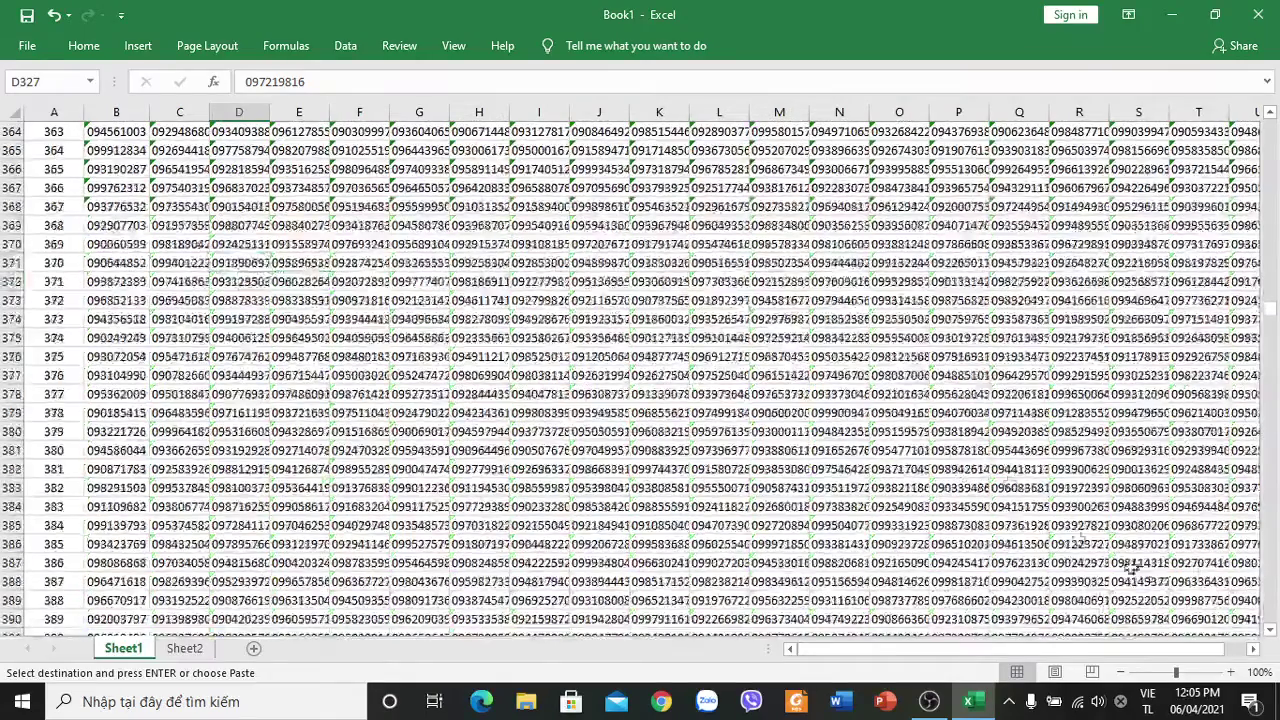
pyautogui.click(1180, 600)
pyautogui.hotkey('ctrl', 'c')
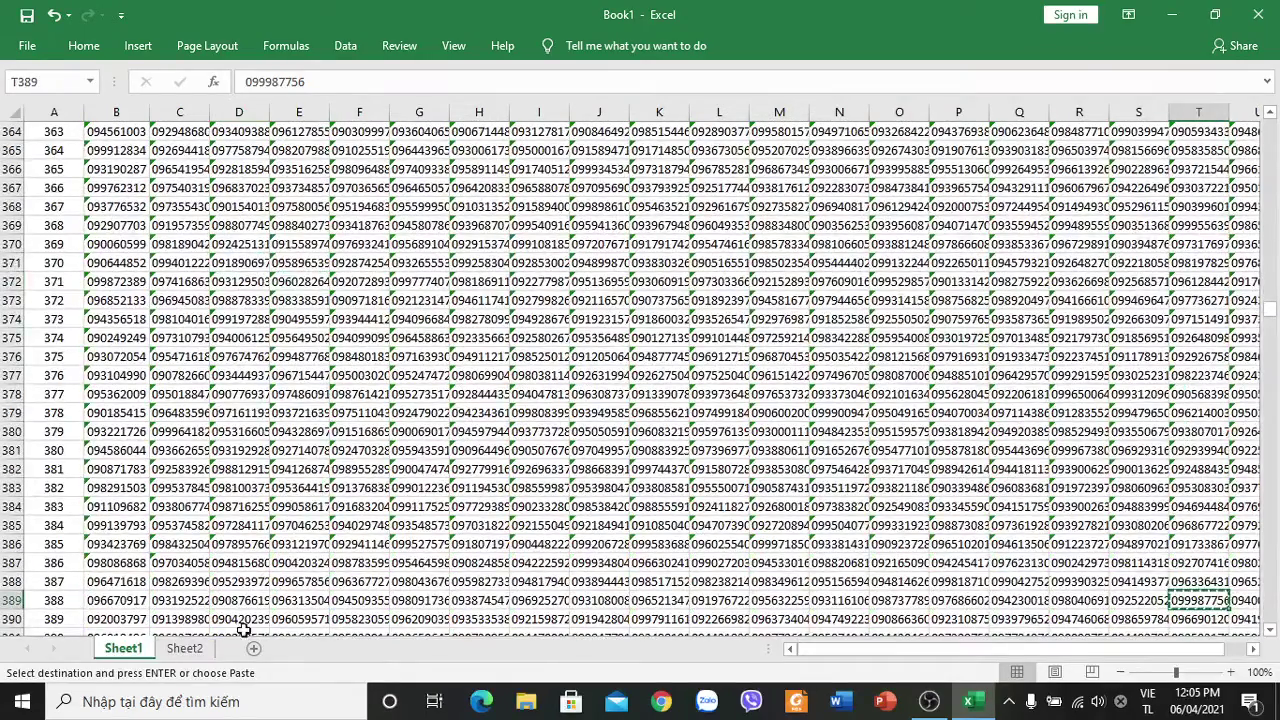
pyautogui.click(184, 648)
pyautogui.click(45, 282)
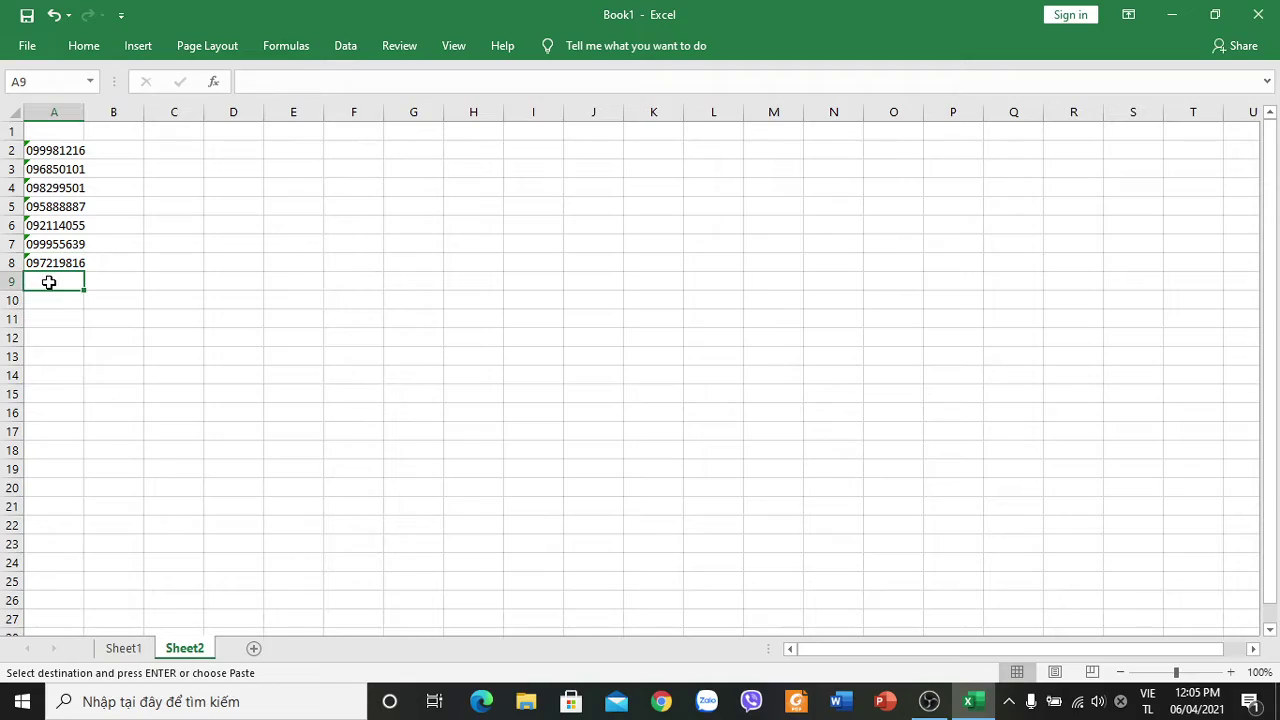
pyautogui.hotkey('ctrl', 'v')
pyautogui.click(123, 648)
pyautogui.scroll(-7, 310, 585)
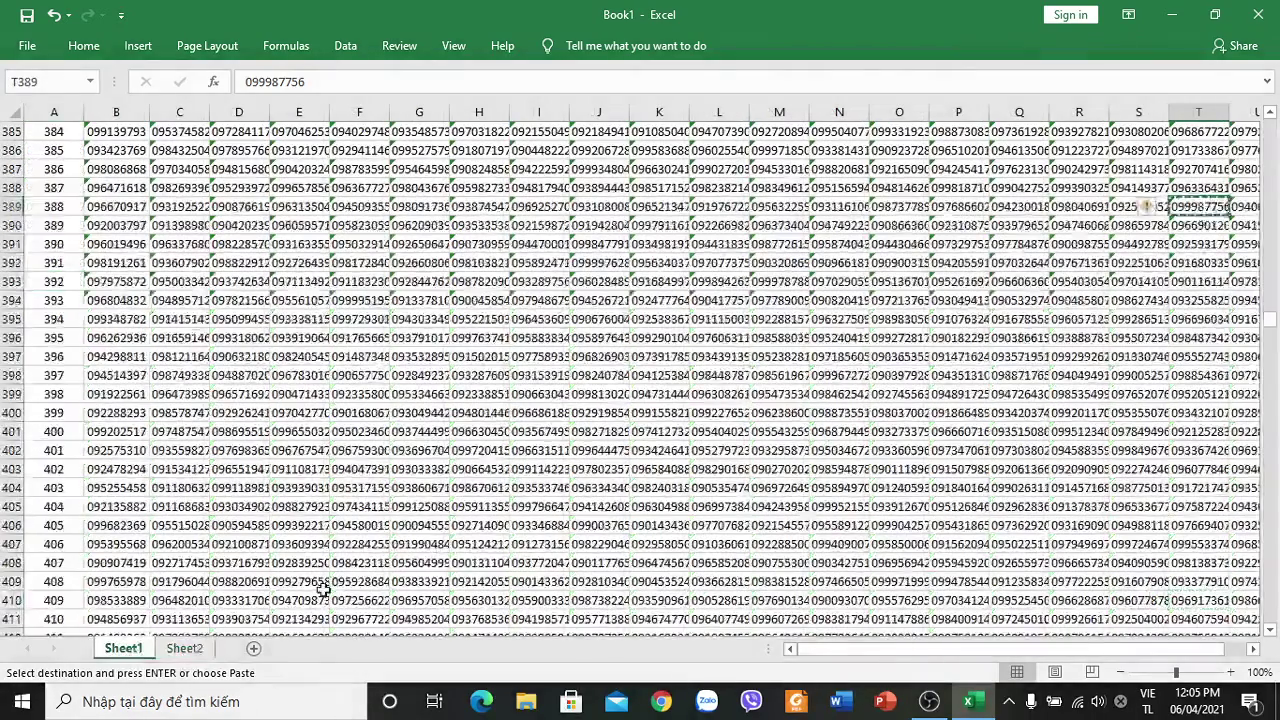
pyautogui.click(299, 582)
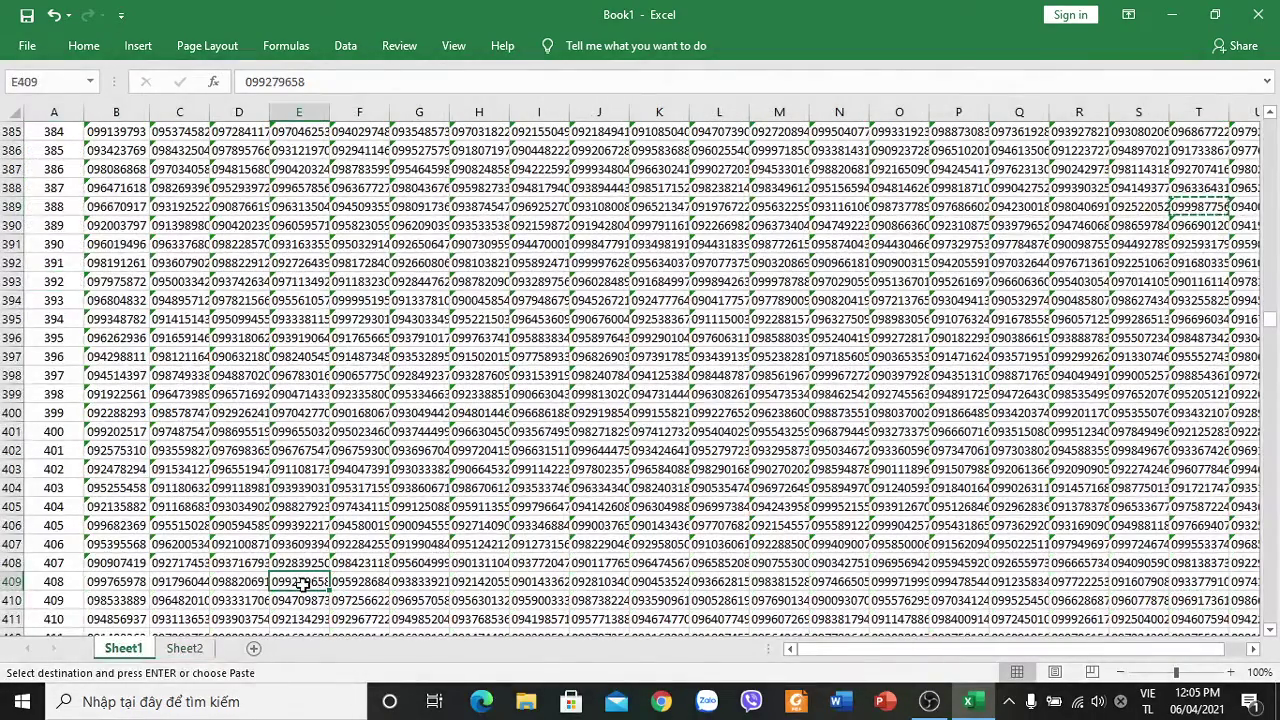
pyautogui.click(184, 648)
pyautogui.click(42, 302)
pyautogui.hotkey('ctrl', 'v')
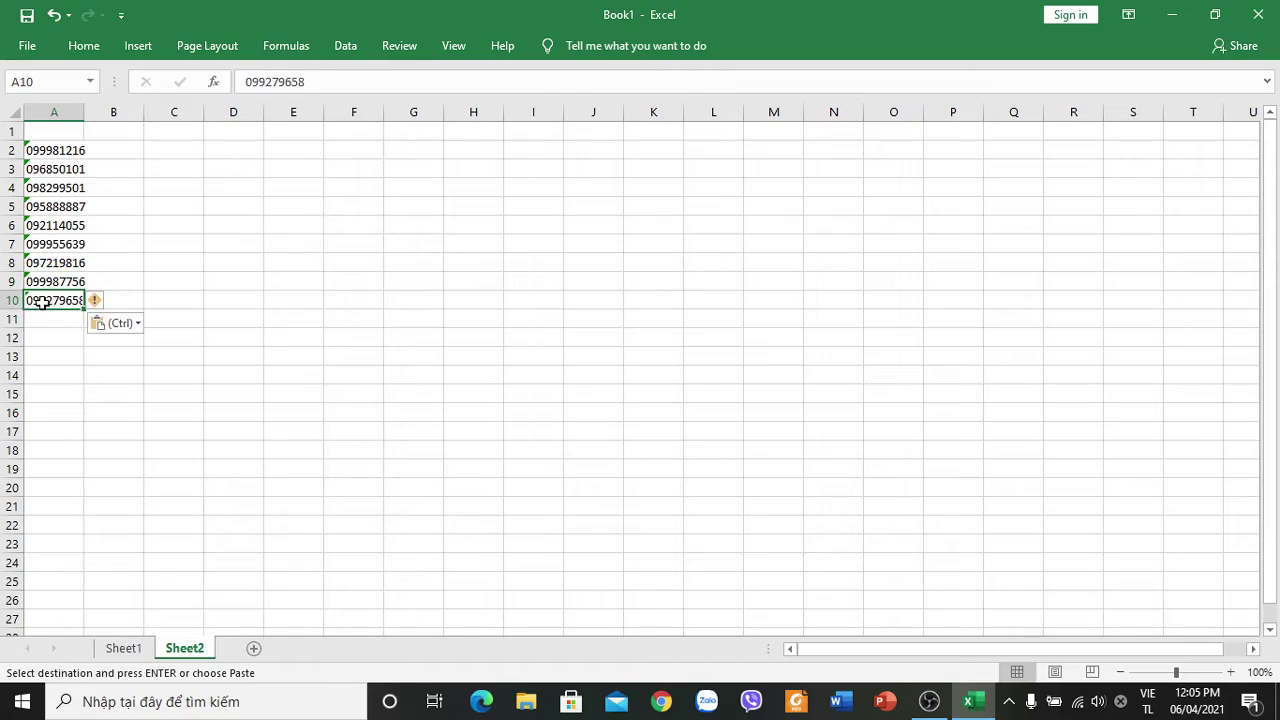
# Copy the number from O454 into Sheet2 cell A11.
pyautogui.click(123, 648)
pyautogui.scroll(-15, 890, 560)
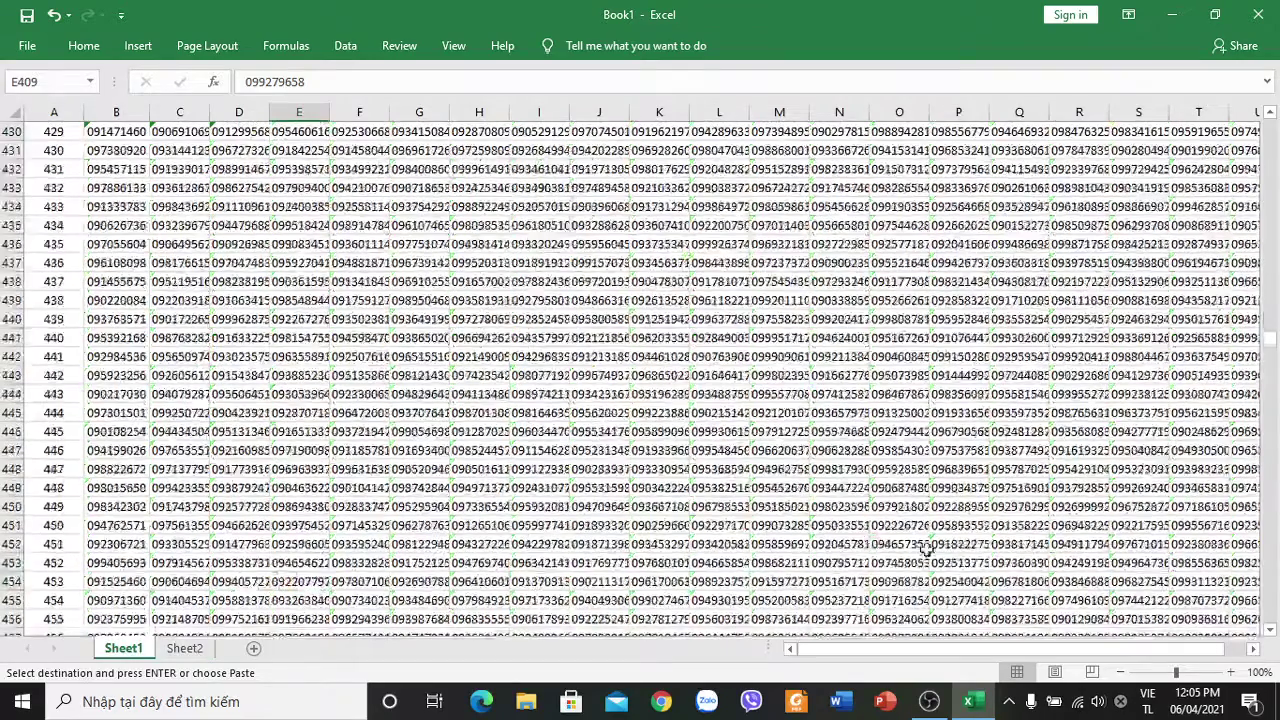
pyautogui.click(900, 582)
pyautogui.hotkey('ctrl', 'c')
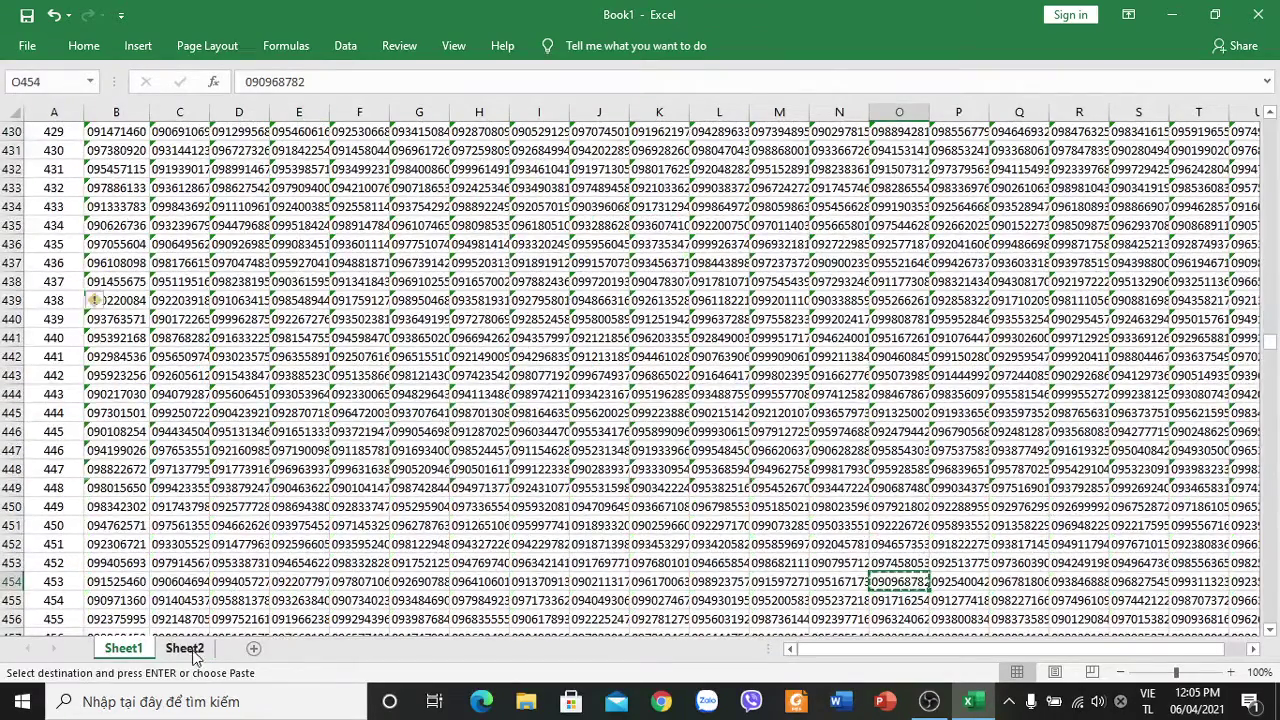
pyautogui.click(184, 648)
pyautogui.click(52, 319)
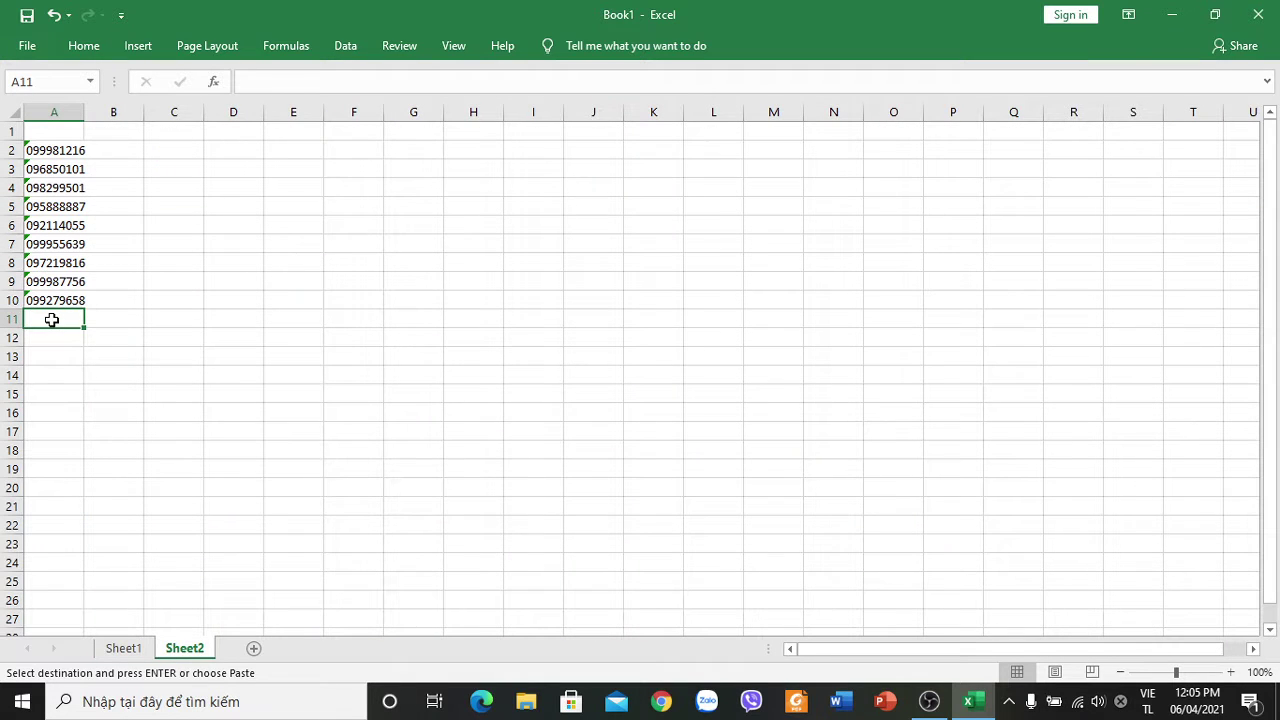
pyautogui.hotkey('ctrl', 'v')
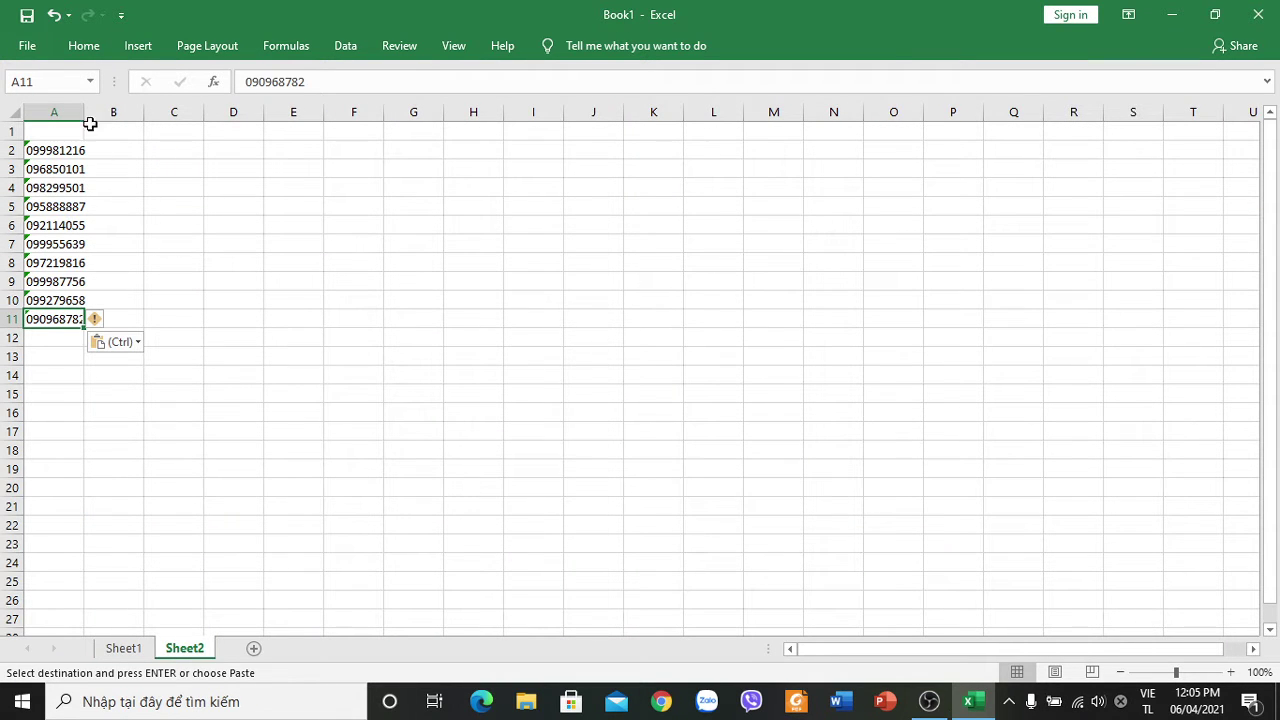
# Widen column A to fit the numbers, compare with Sheet1, and select the header row.
pyautogui.click(85, 106)
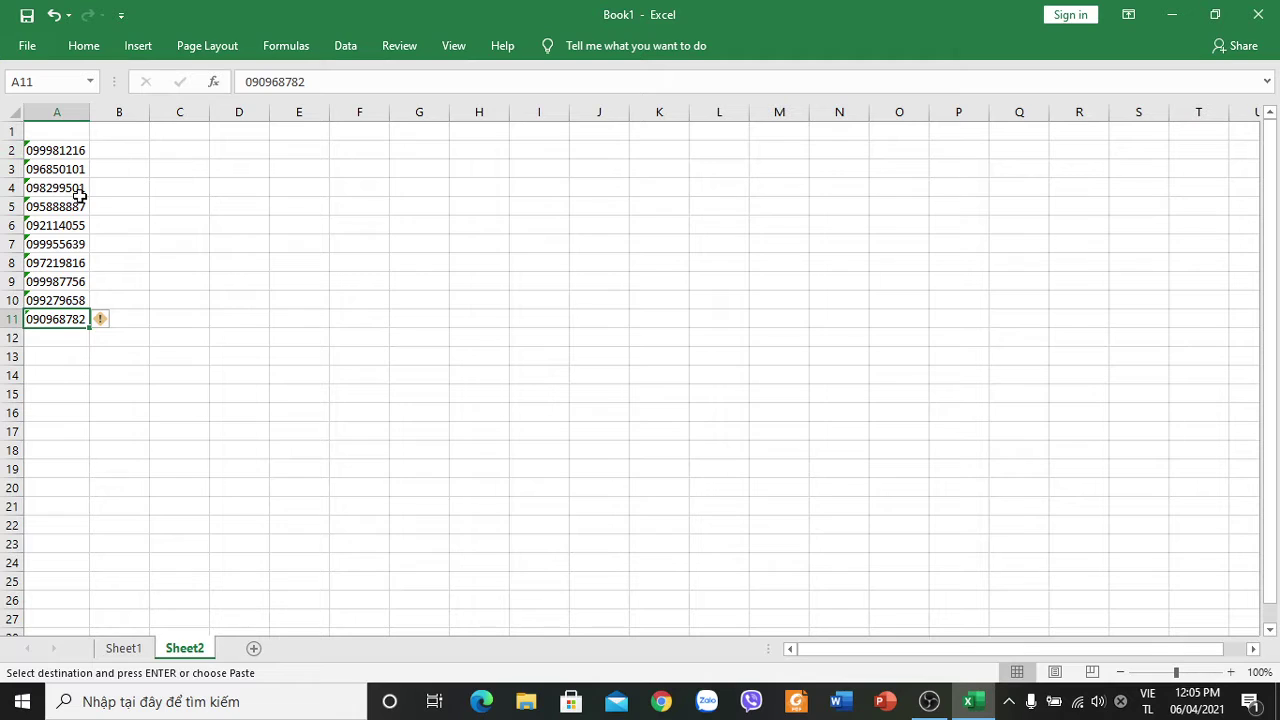
pyautogui.click(127, 650)
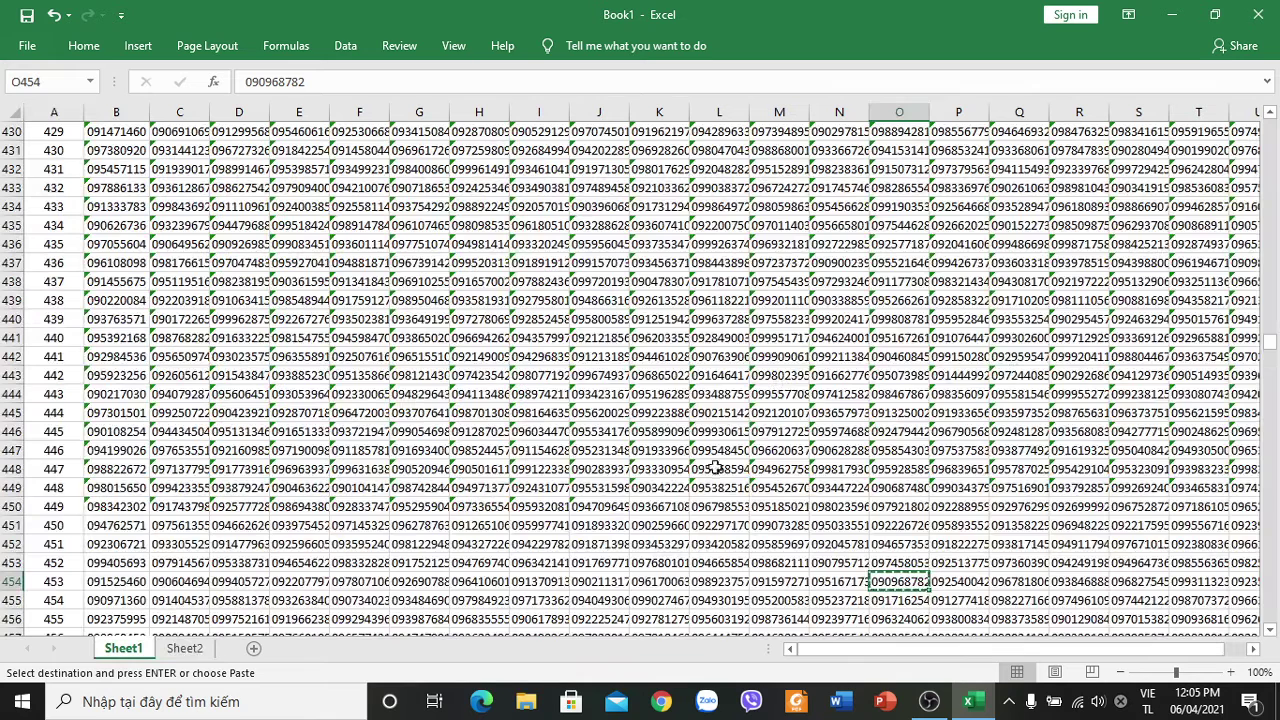
pyautogui.click(184, 648)
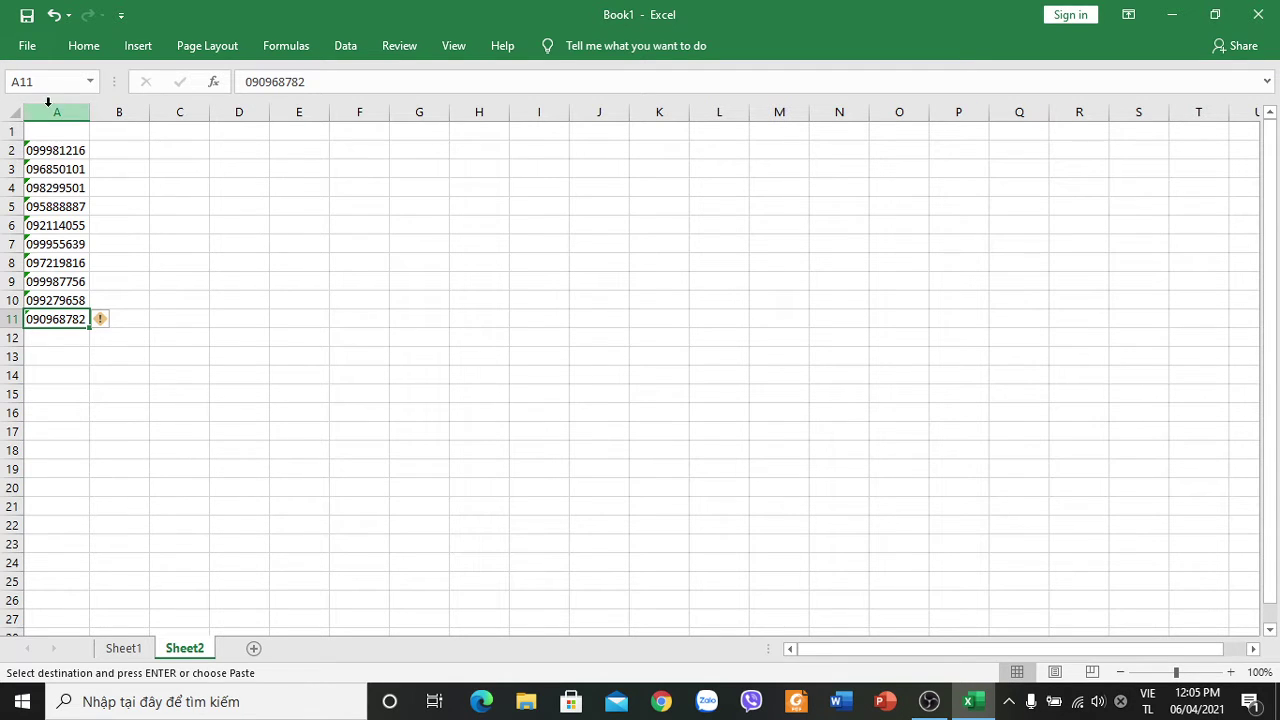
pyautogui.click(125, 648)
pyautogui.click(184, 648)
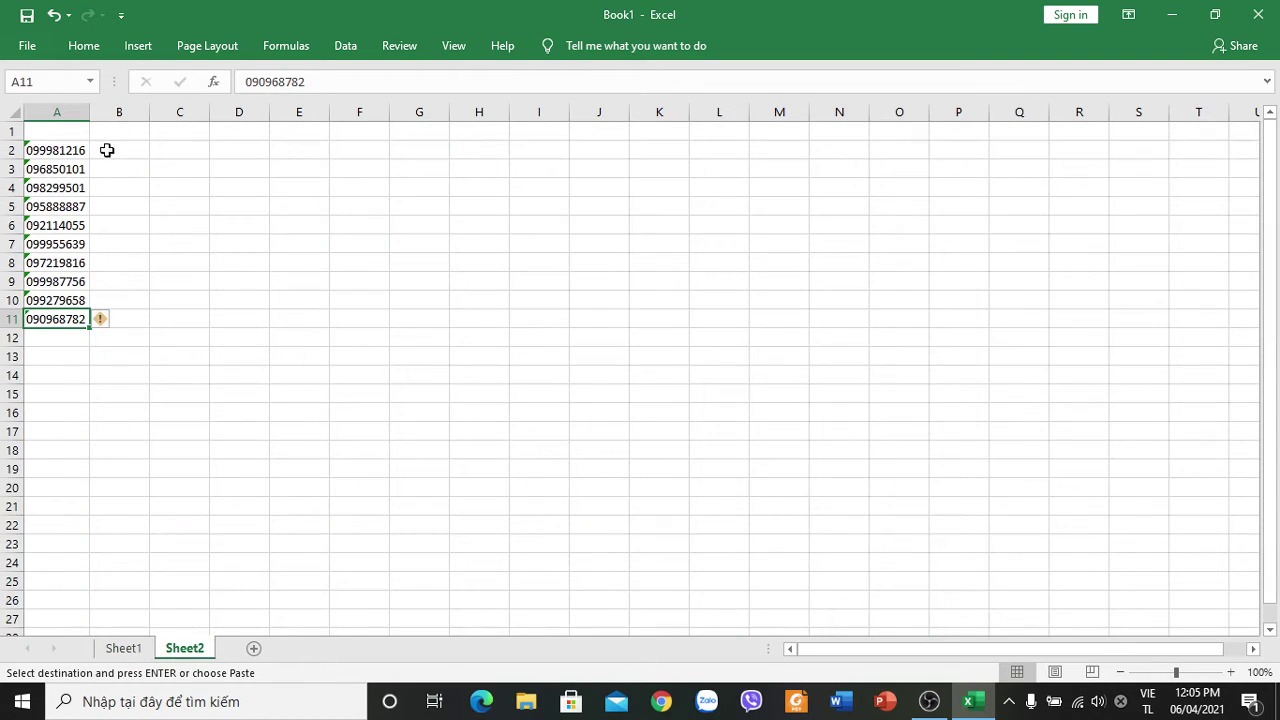
pyautogui.click(100, 130)
# Correct the SĐT header in A1 and type the HÀNG NÀO header into B1.
pyautogui.doubleClick(75, 133)
pyautogui.write('S ĐT')
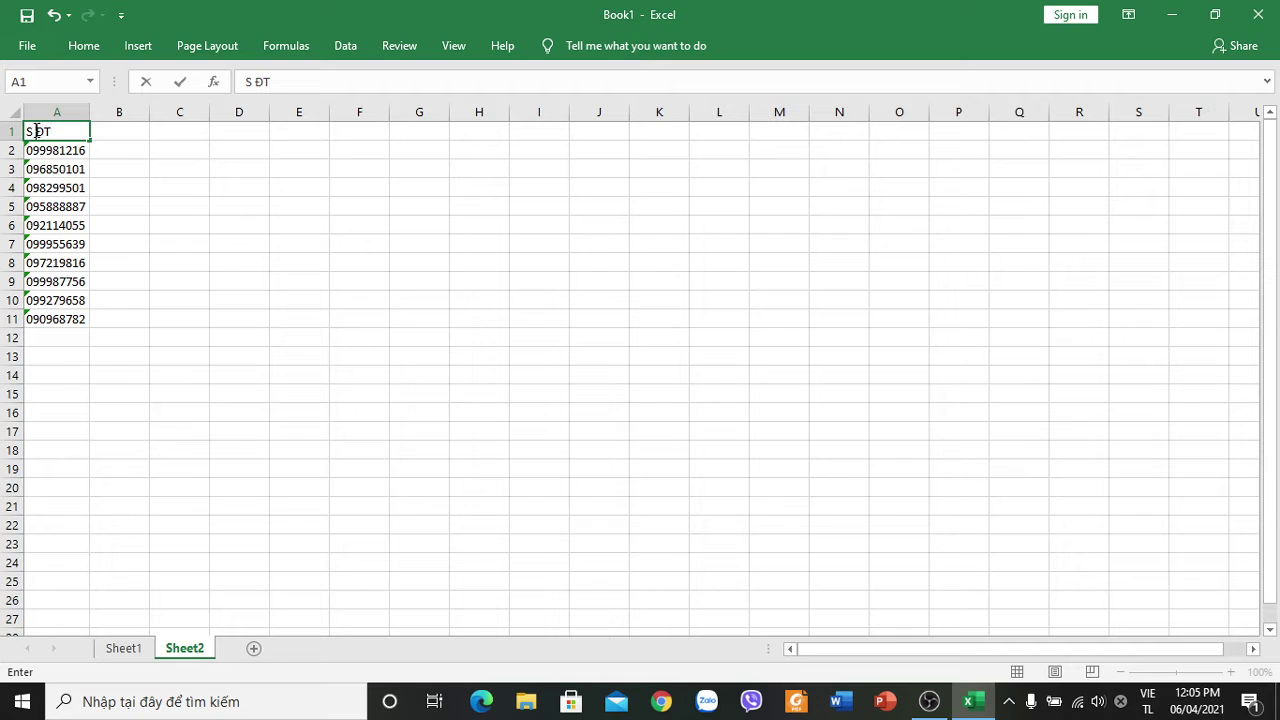
pyautogui.press('BackSpace')
pyautogui.doubleClick(131, 130)
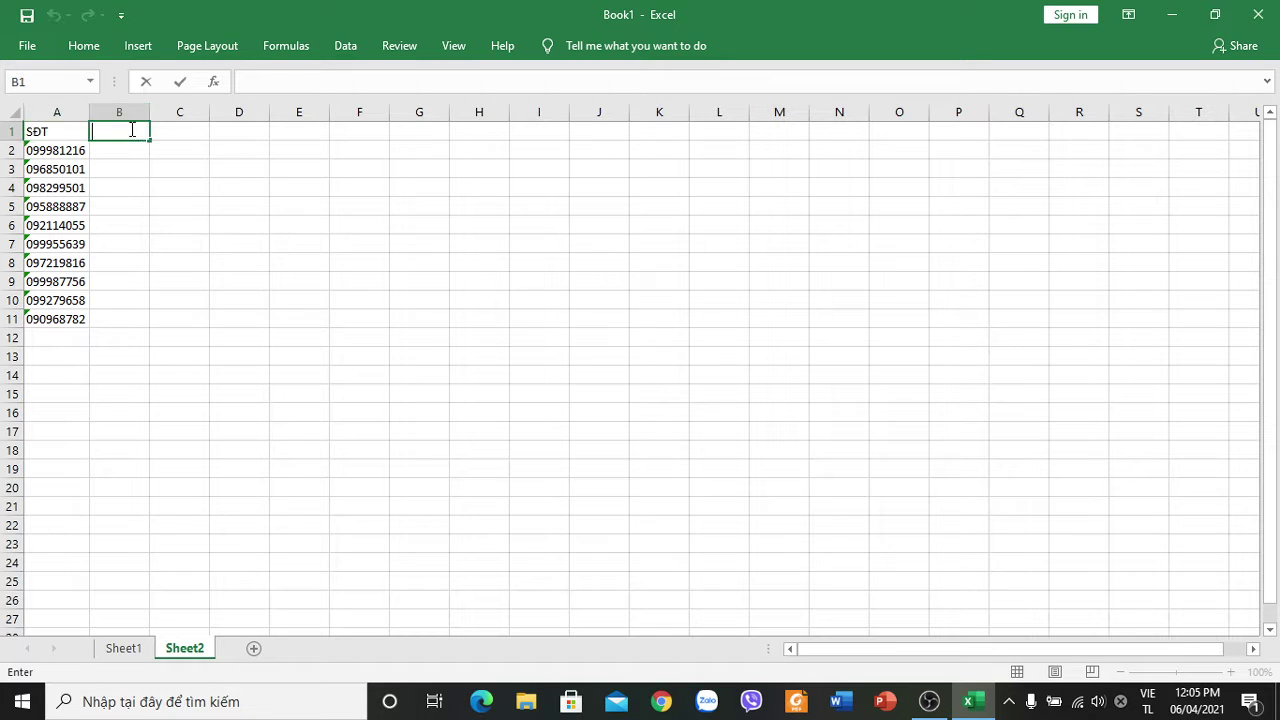
pyautogui.write('HAN')
pyautogui.write('NAO')
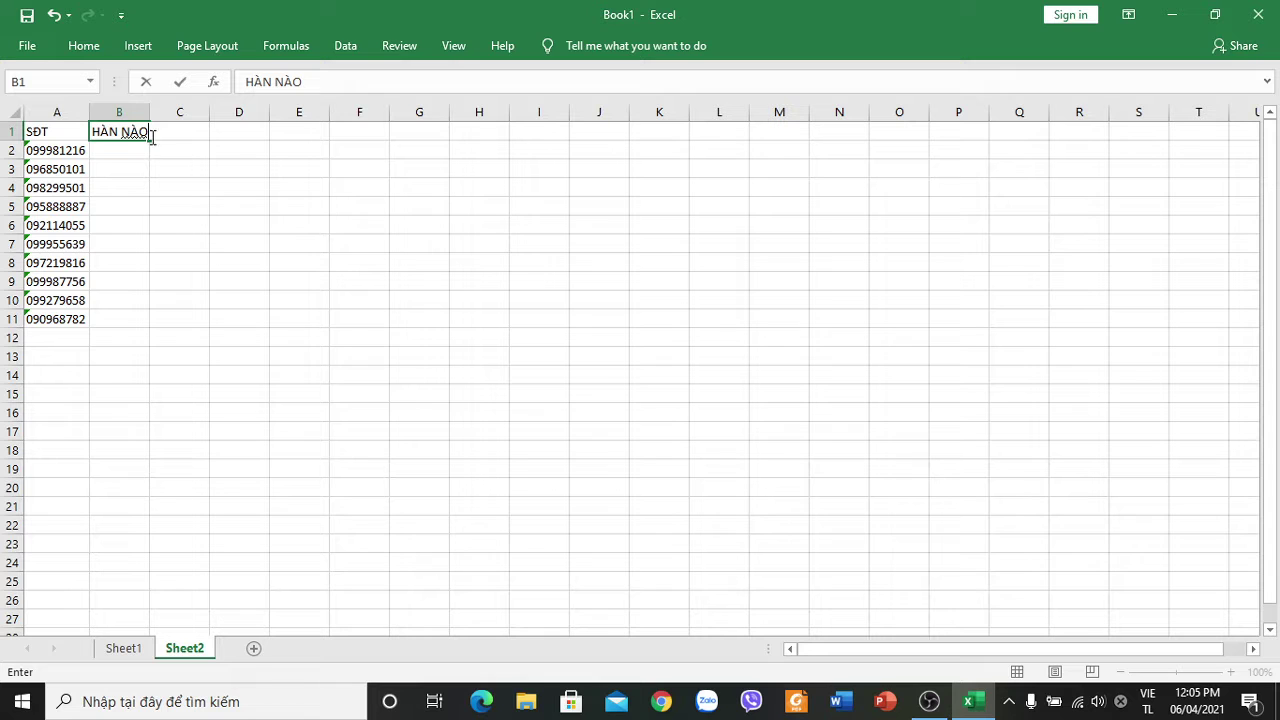
pyautogui.click(122, 132)
pyautogui.write('G')
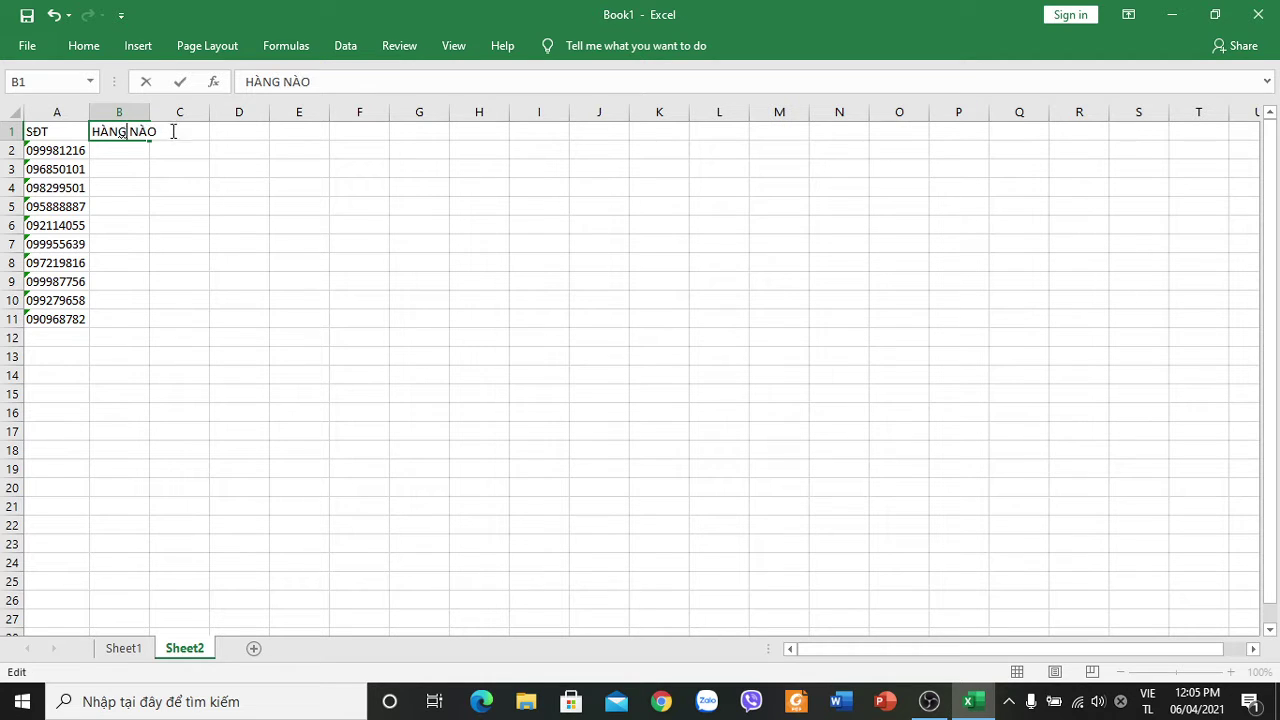
pyautogui.doubleClick(175, 131)
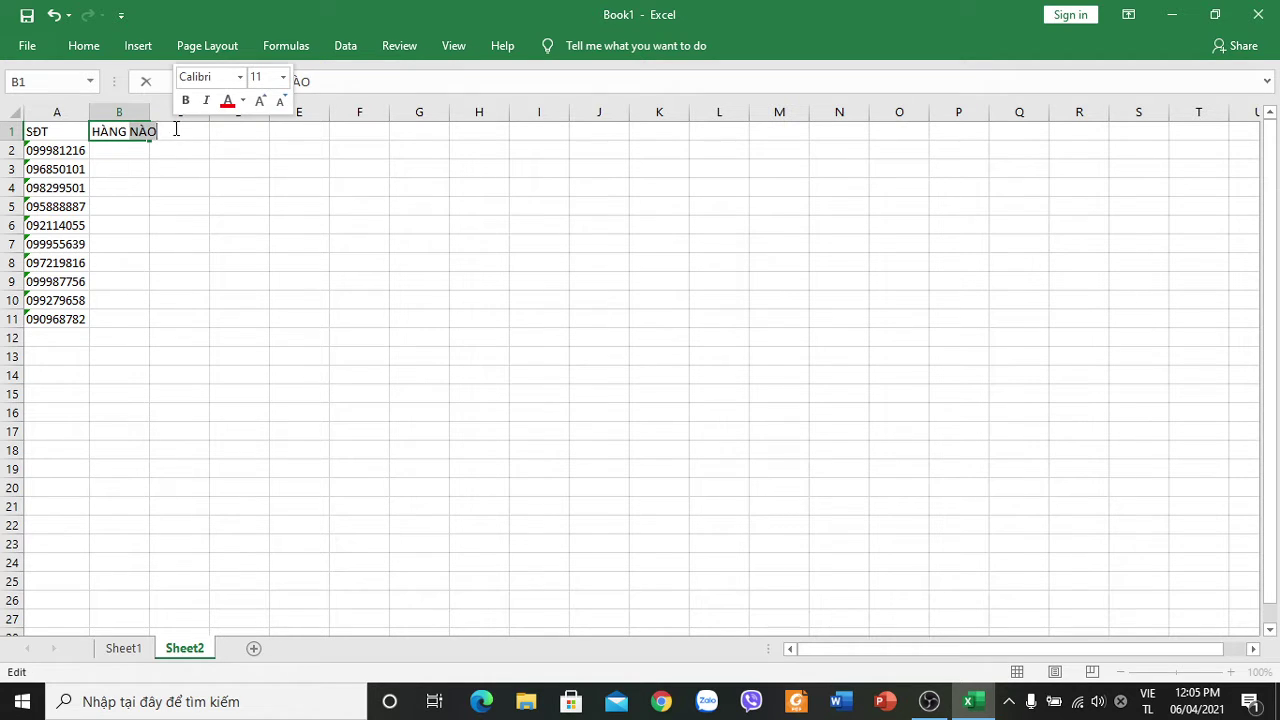
pyautogui.click(175, 129)
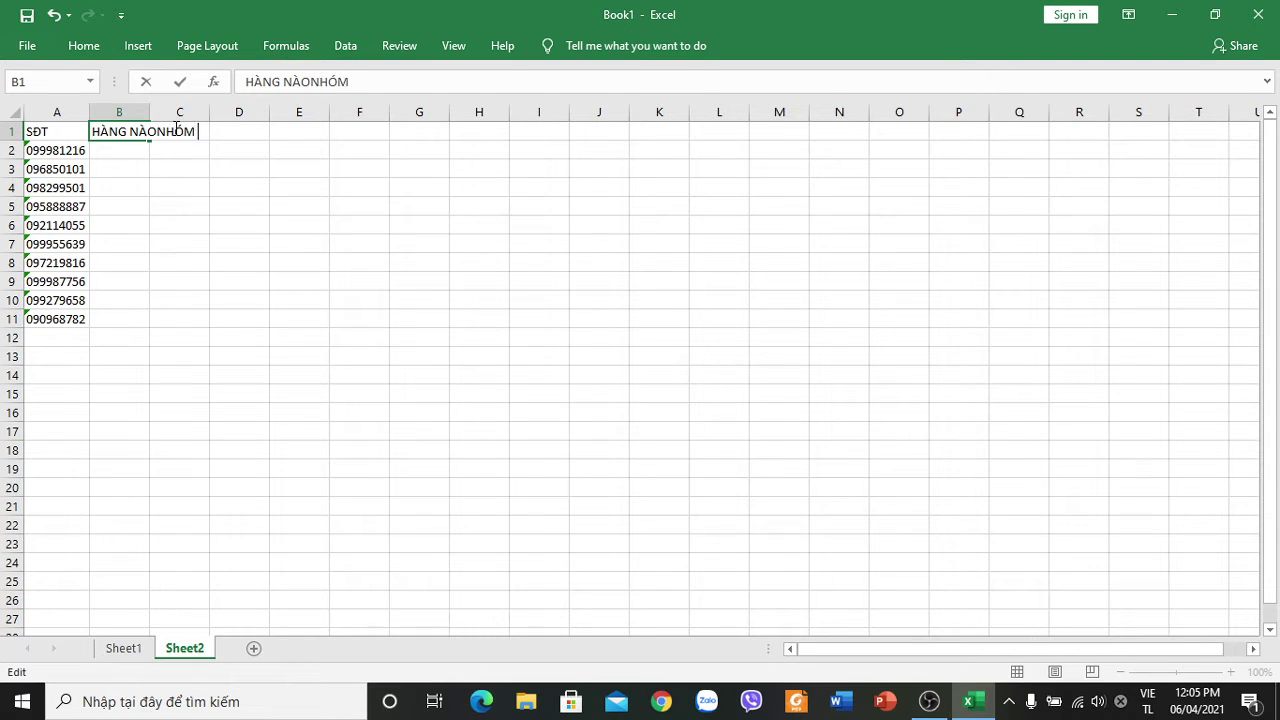
pyautogui.write('NAO')
pyautogui.click(295, 136)
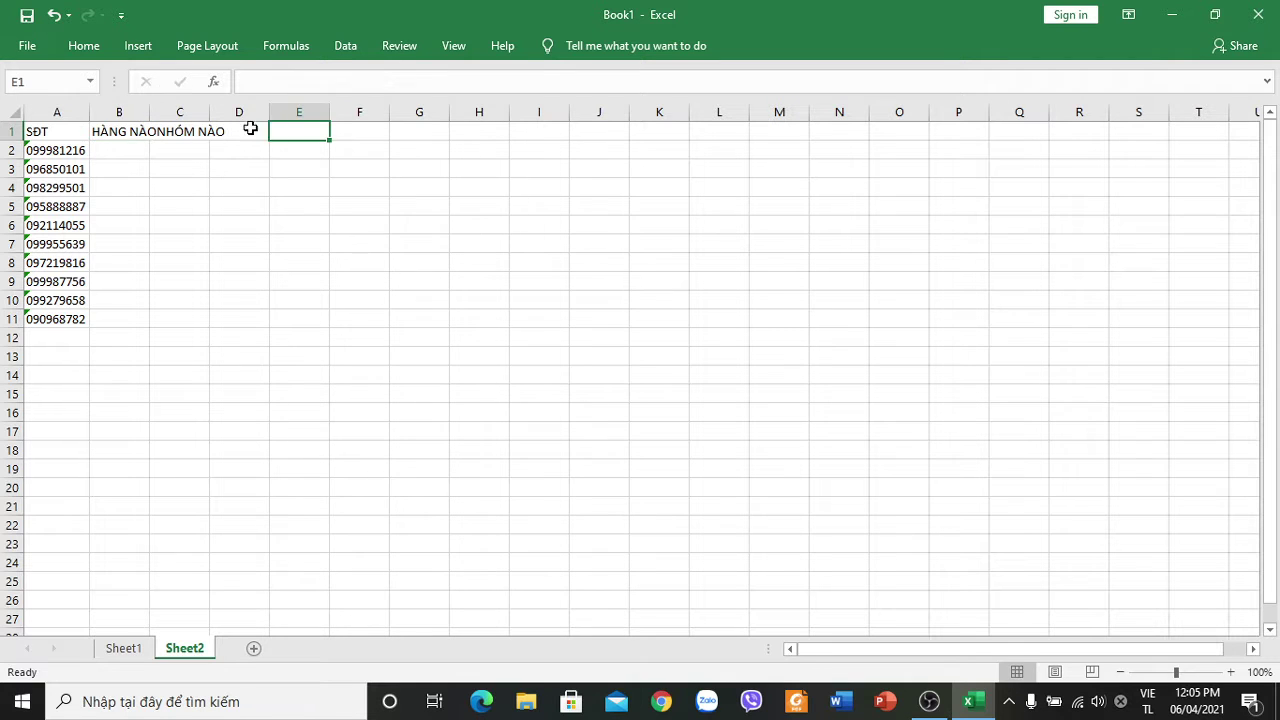
# Start the CỘT NÀO header in D1, re-enter B1 as HÀNG NÀO, and auto-fit column B.
pyautogui.click(237, 128)
pyautogui.write('CỘT NÀO')
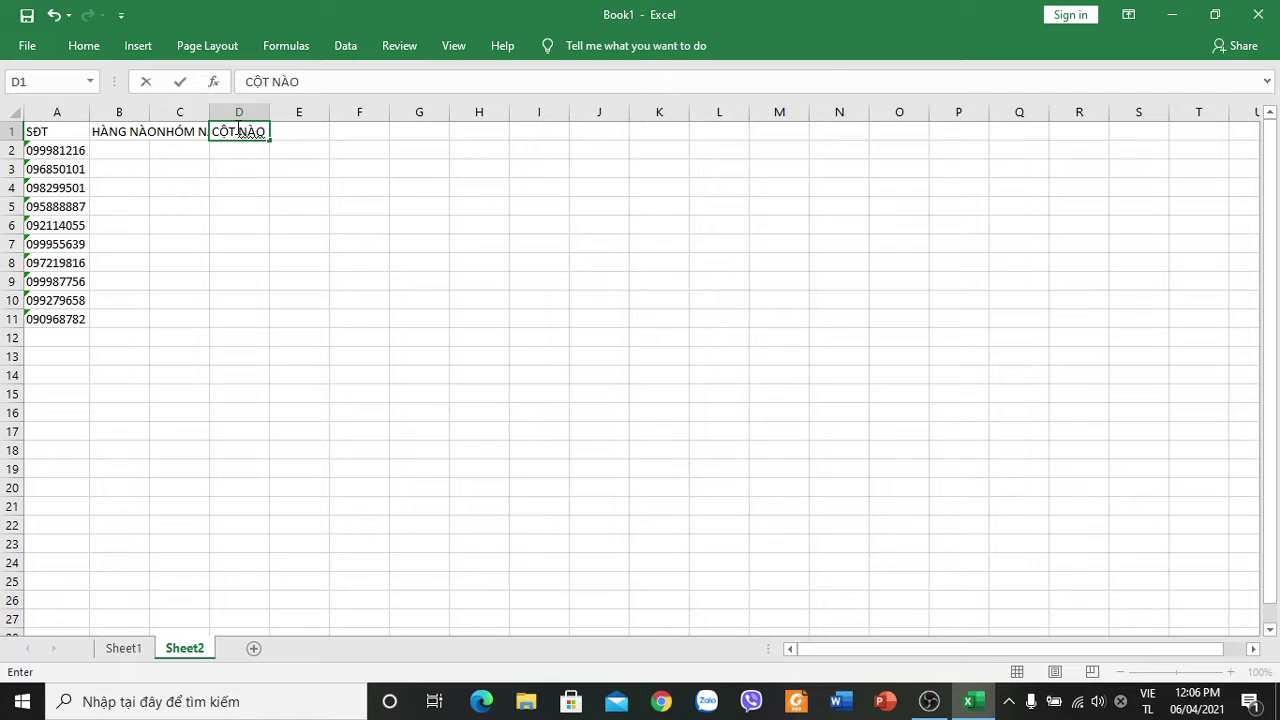
pyautogui.click(138, 111)
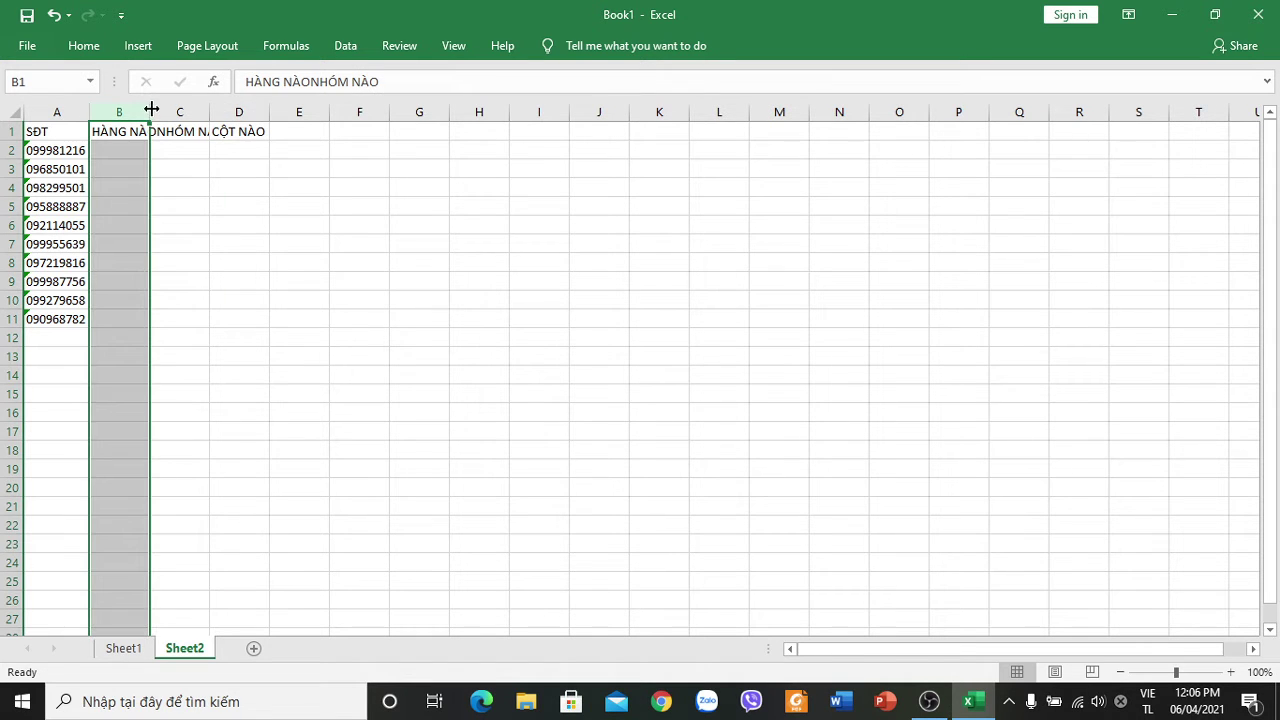
pyautogui.doubleClick(151, 108)
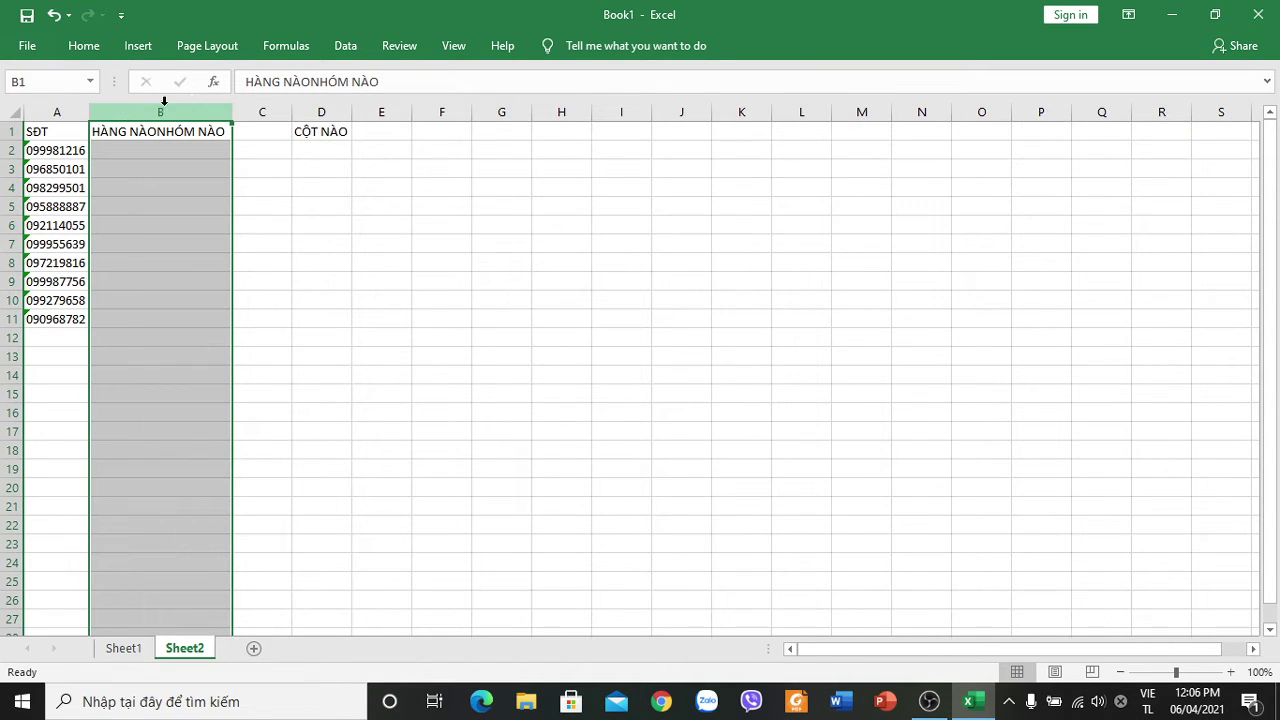
pyautogui.click(225, 131)
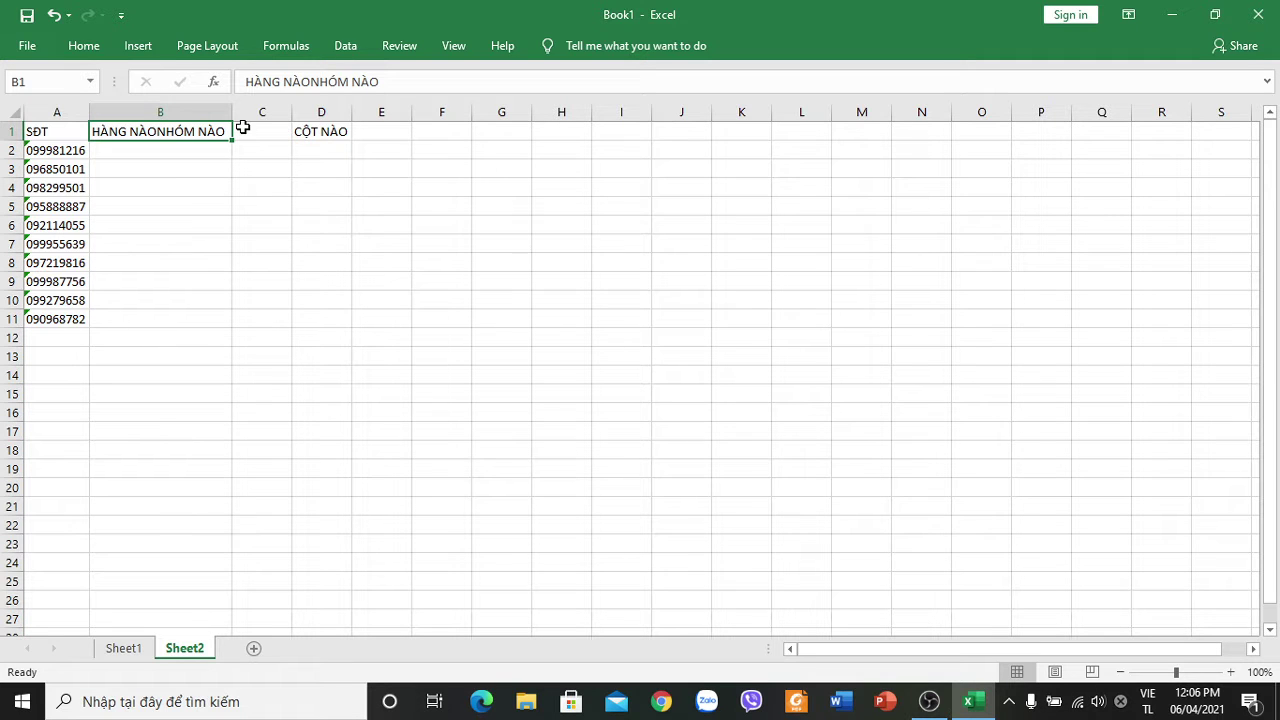
pyautogui.press('BackSpace')
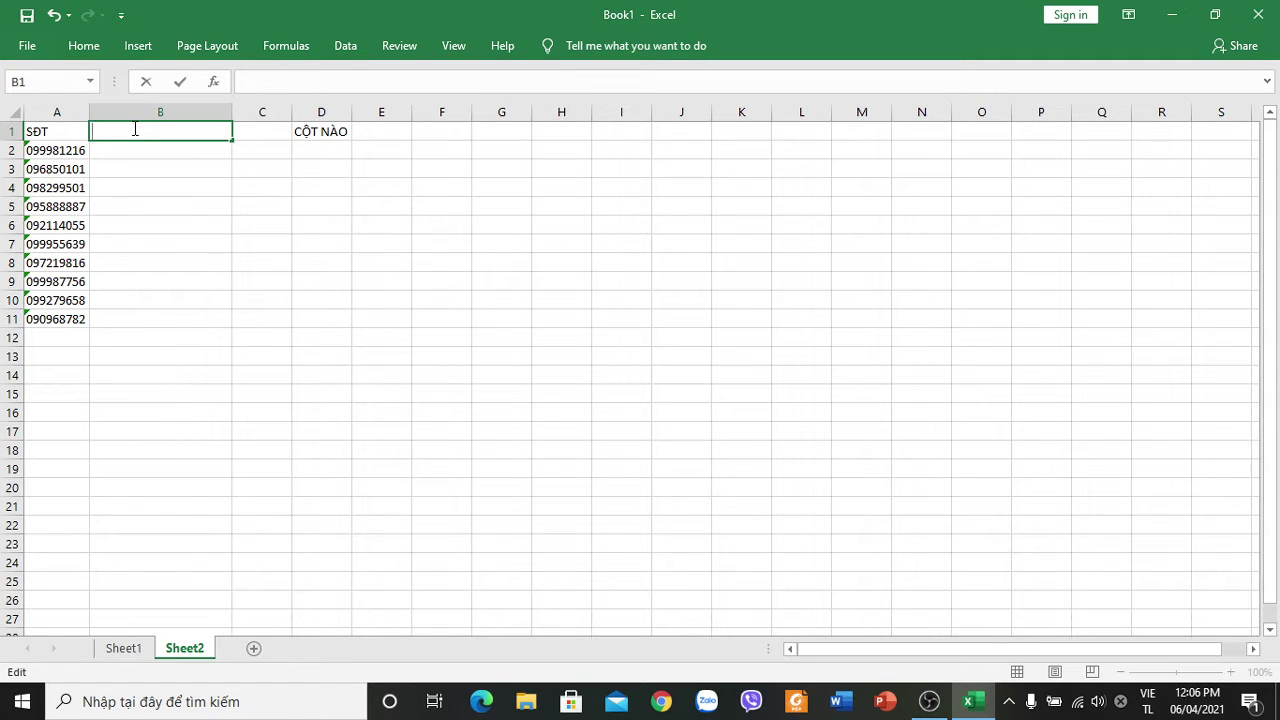
pyautogui.write('HAN')
pyautogui.write('NAO')
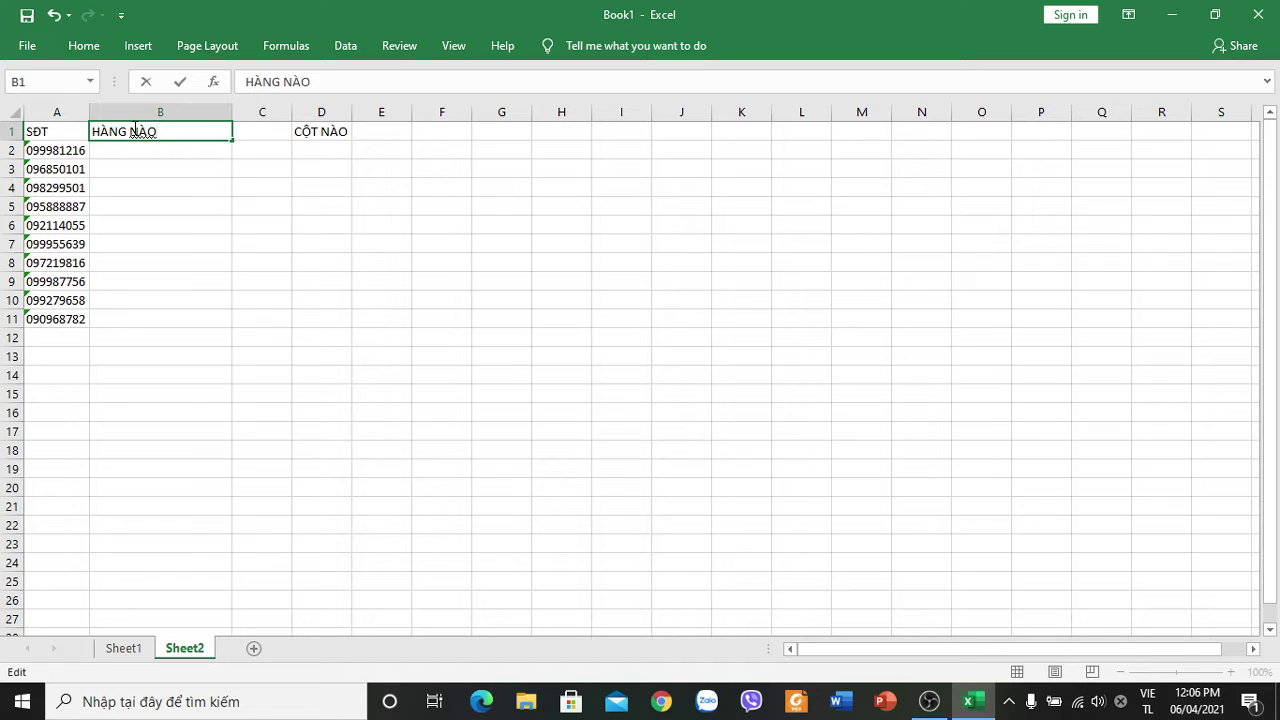
pyautogui.press('Return')
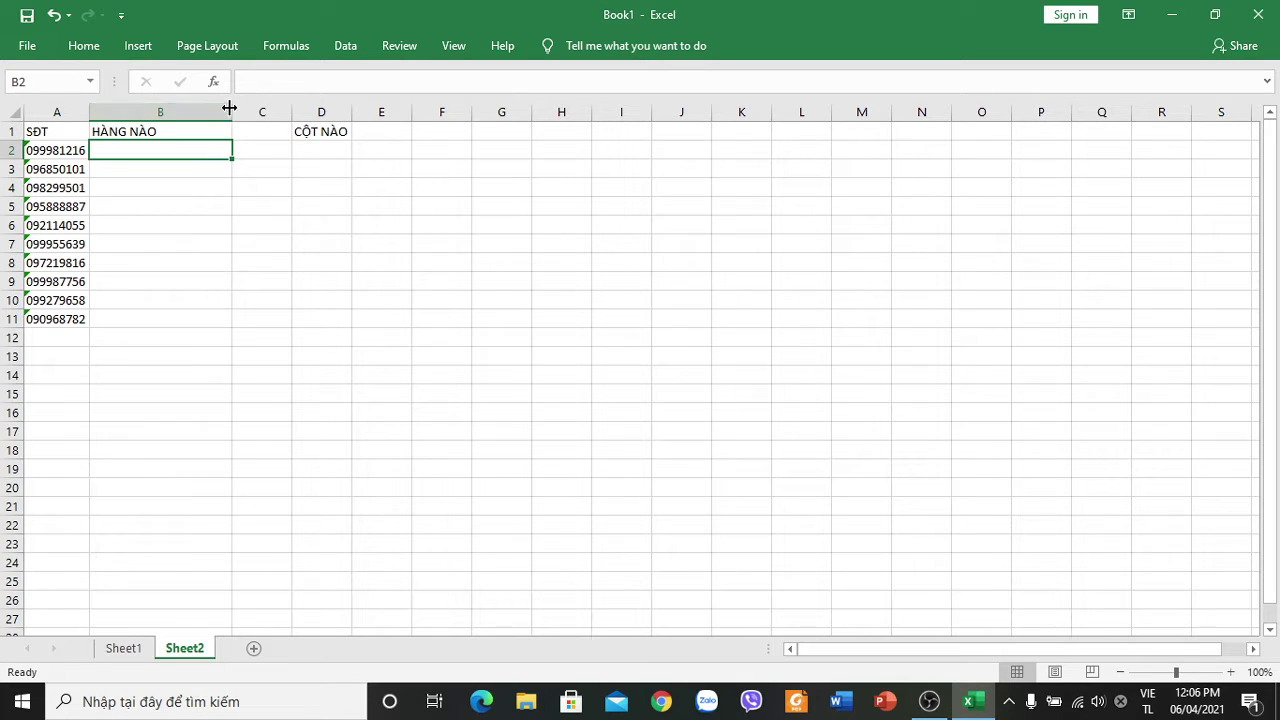
pyautogui.doubleClick(233, 110)
# Enter NHÓM NÀO in C1 and auto-fit column C to that header.
pyautogui.click(185, 131)
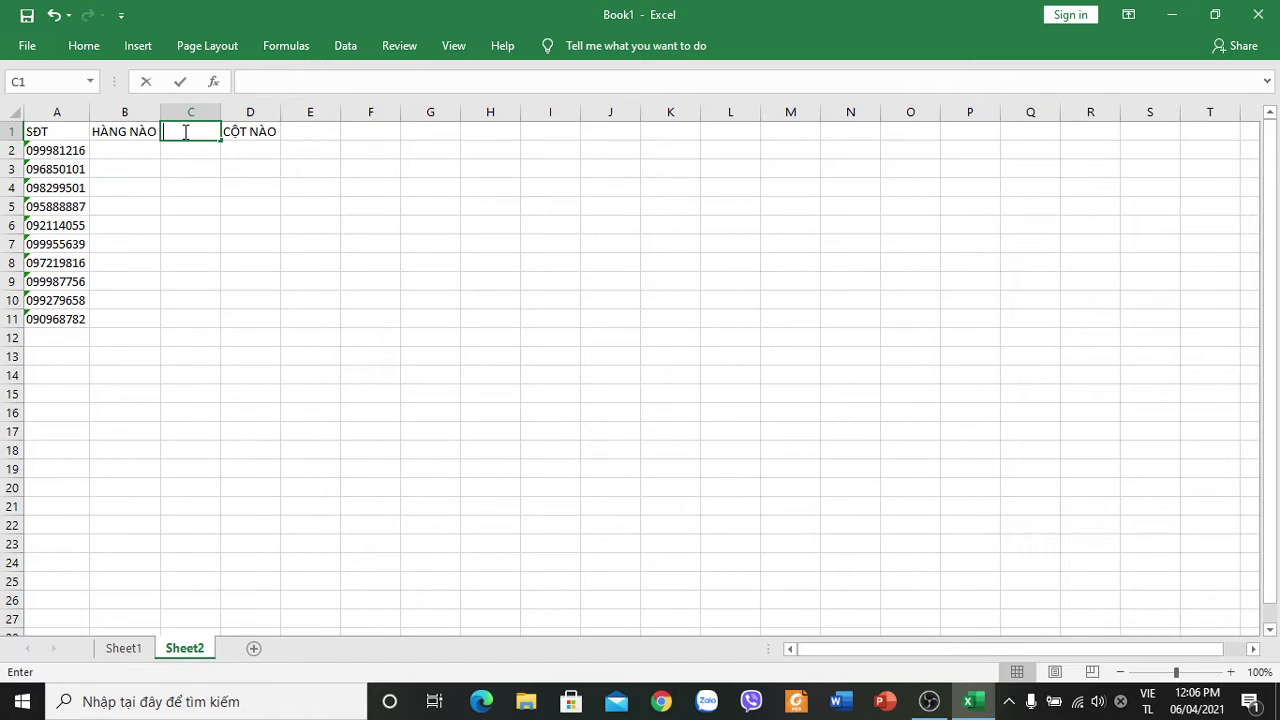
pyautogui.write('NHÓM N')
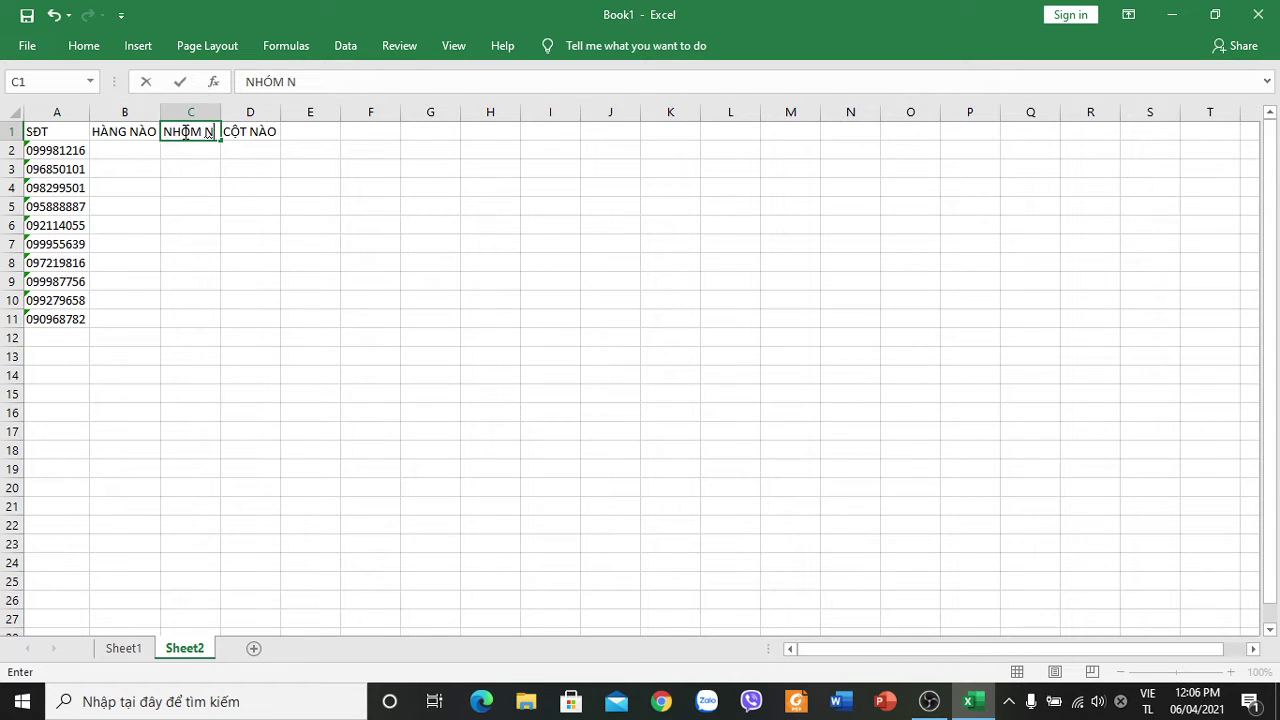
pyautogui.write('HOM NAO')
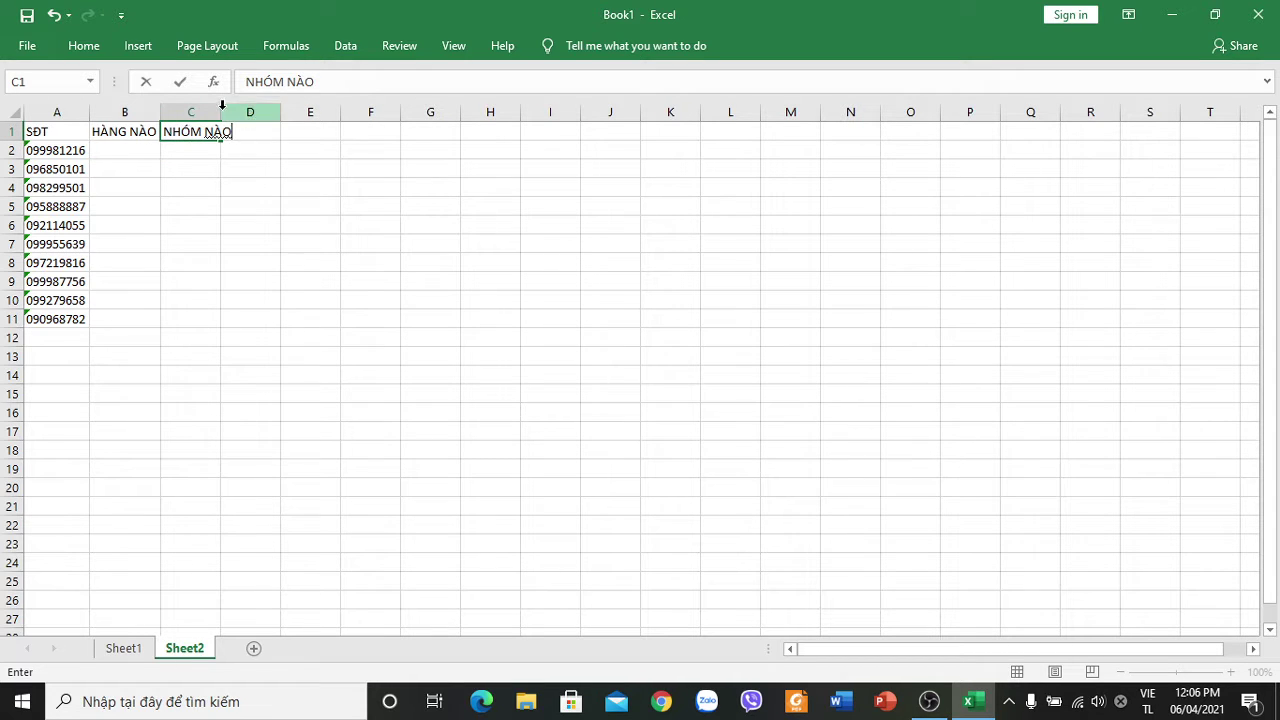
pyautogui.click(216, 112)
pyautogui.doubleClick(220, 110)
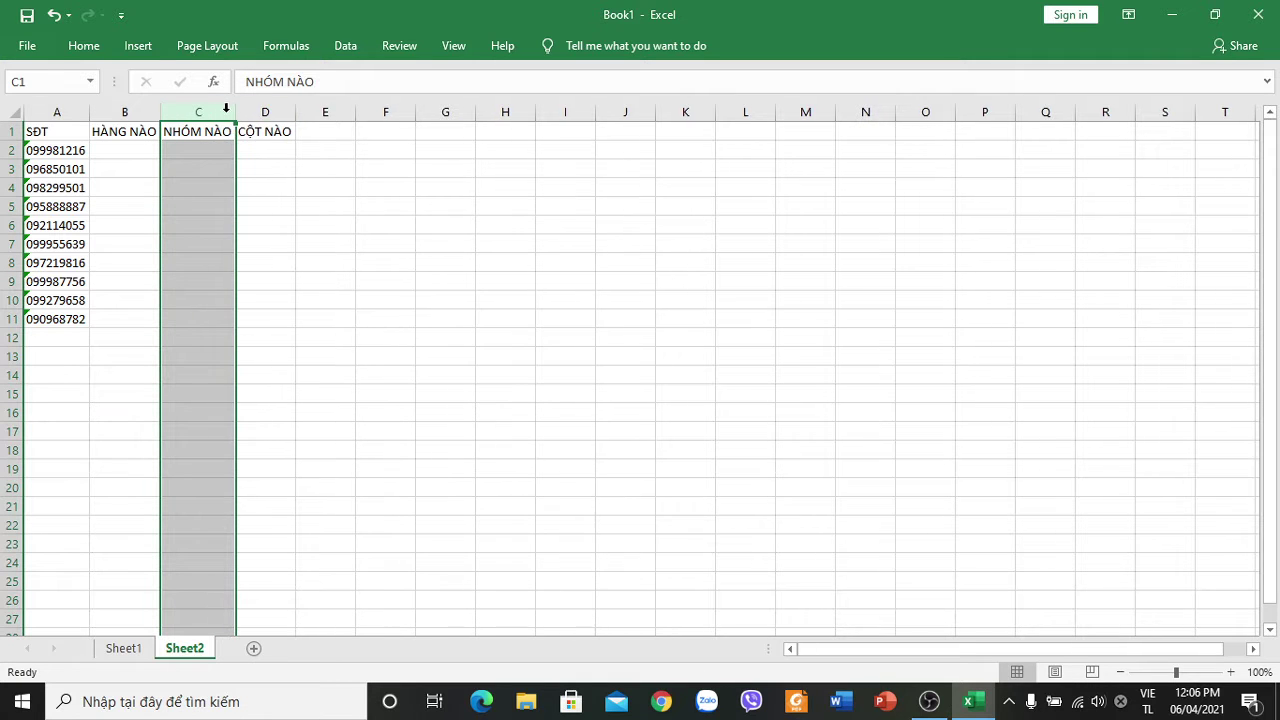
pyautogui.click(277, 150)
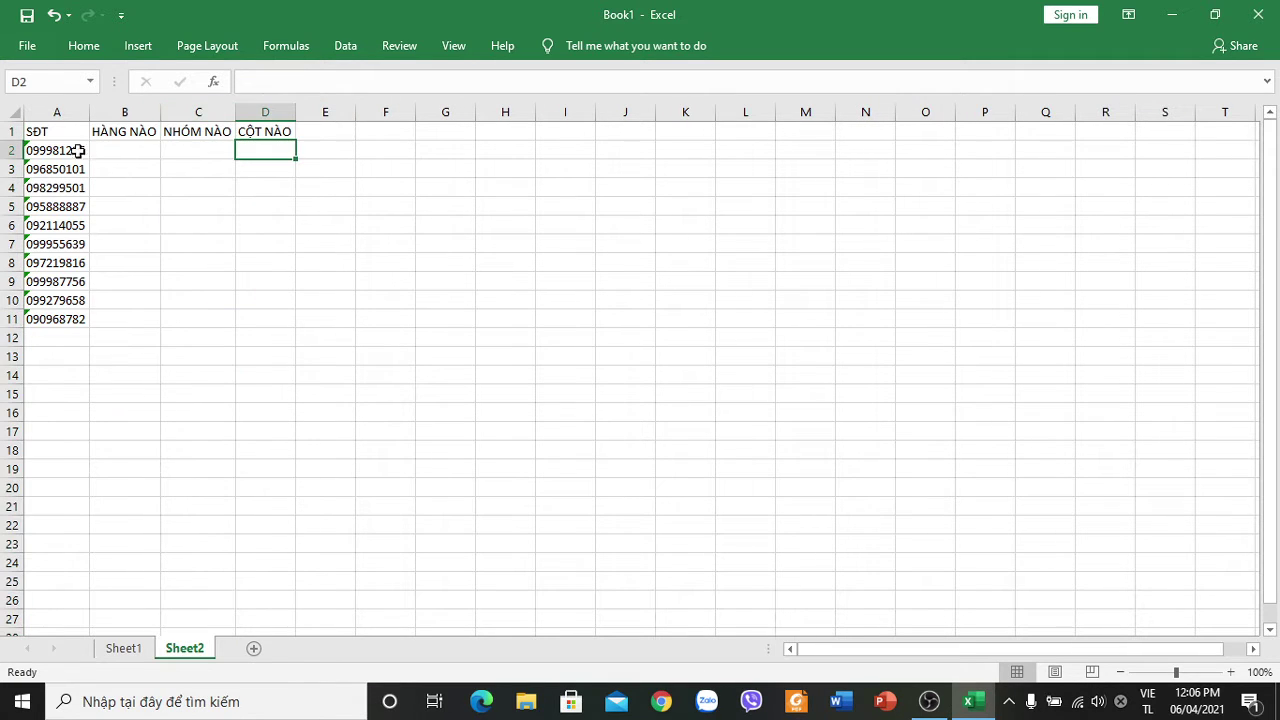
# Apply All Borders to the SĐT table A1:D11 from the Home tab.
pyautogui.moveTo(31, 128)
pyautogui.mouseDown()
pyautogui.moveTo(262, 297)
pyautogui.moveTo(264, 316)
pyautogui.mouseUp()
pyautogui.click(84, 46)
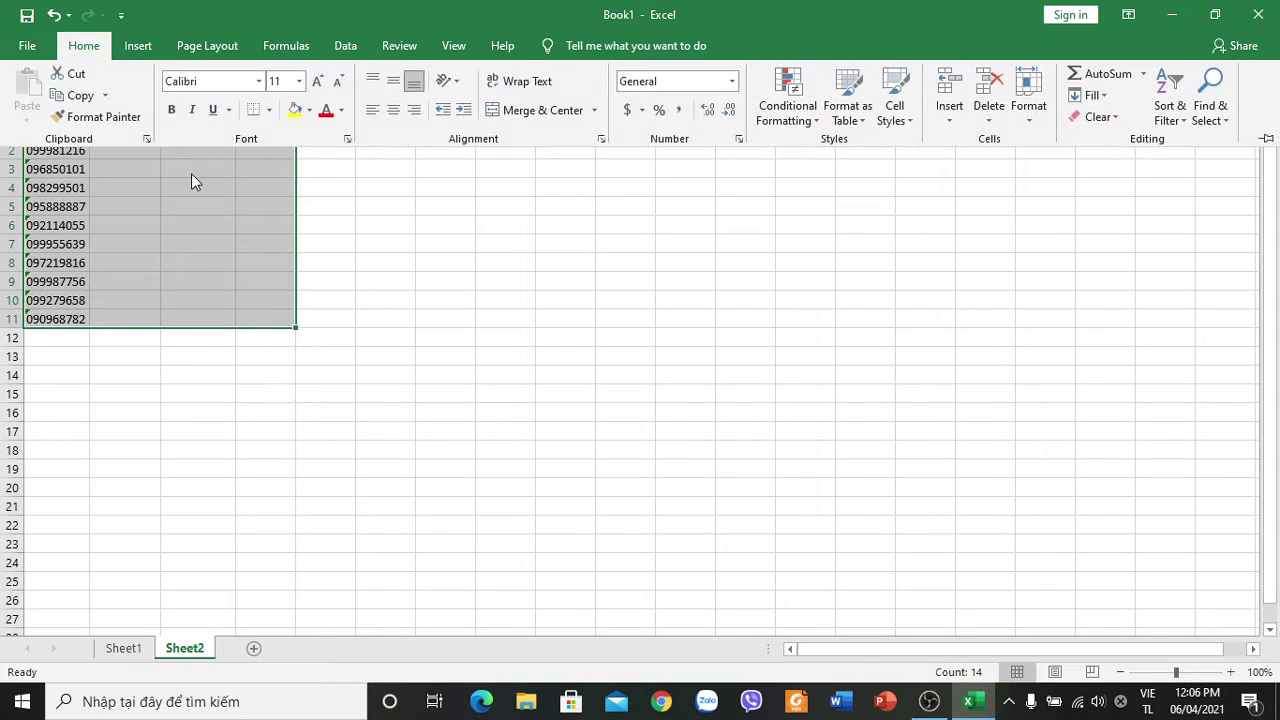
pyautogui.click(268, 110)
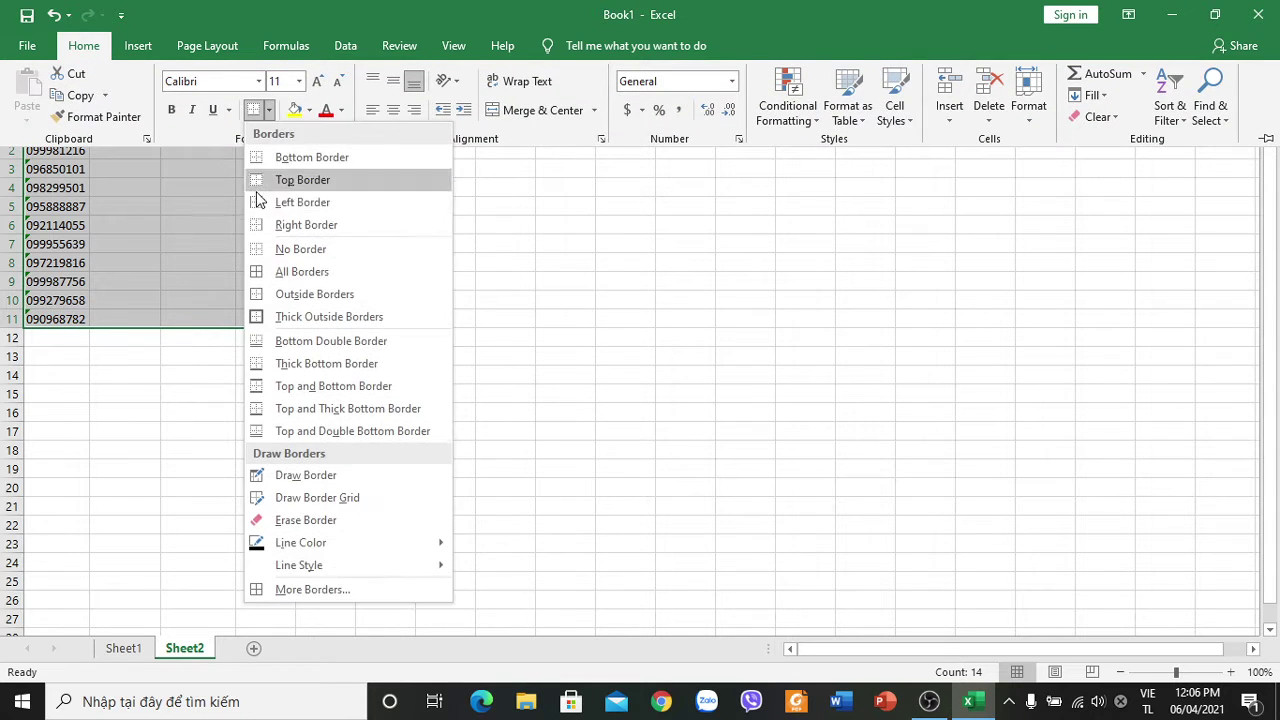
pyautogui.click(275, 271)
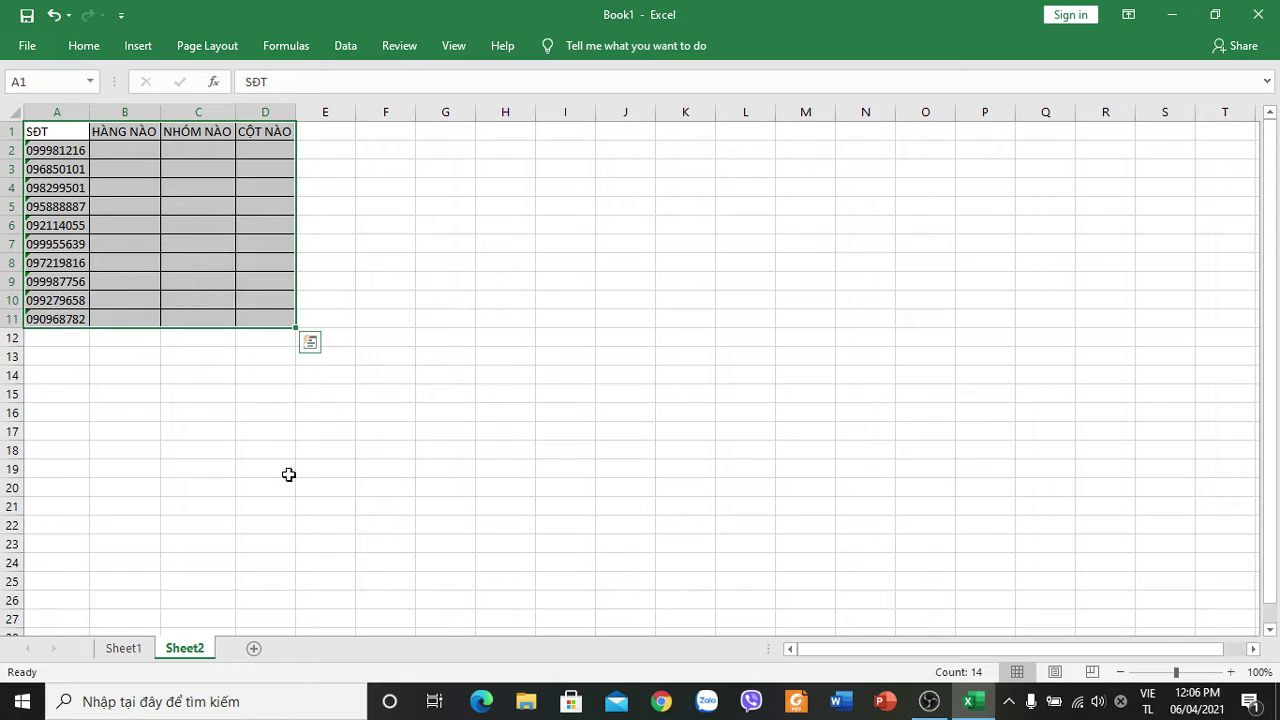
# Compare Sheet1's phone-number grid with Sheet2, ending back on Sheet2.
pyautogui.click(124, 648)
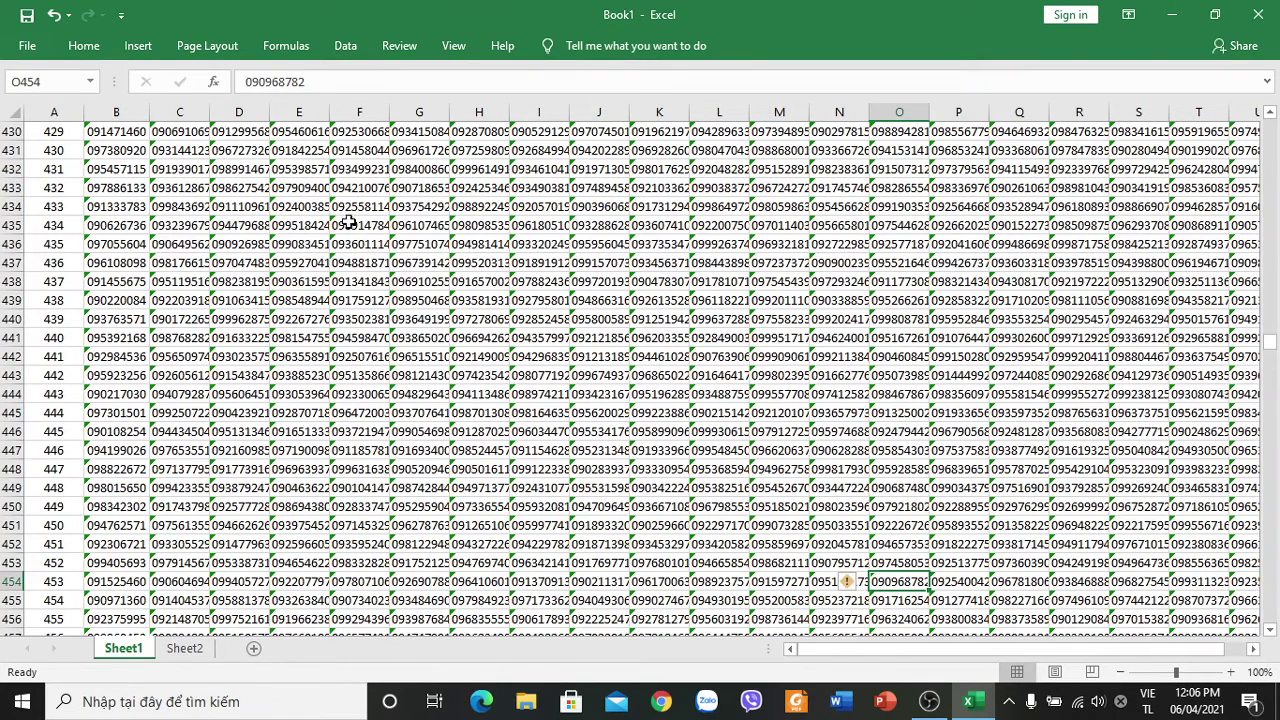
pyautogui.click(185, 648)
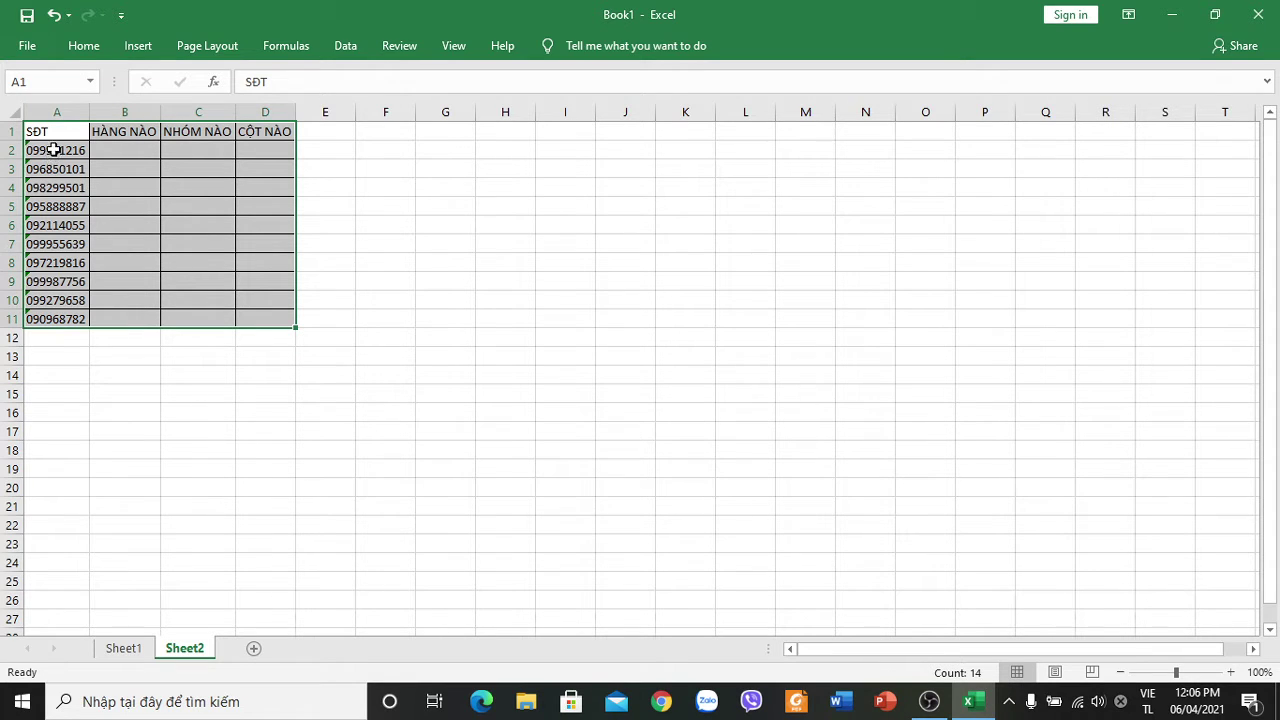
pyautogui.click(123, 648)
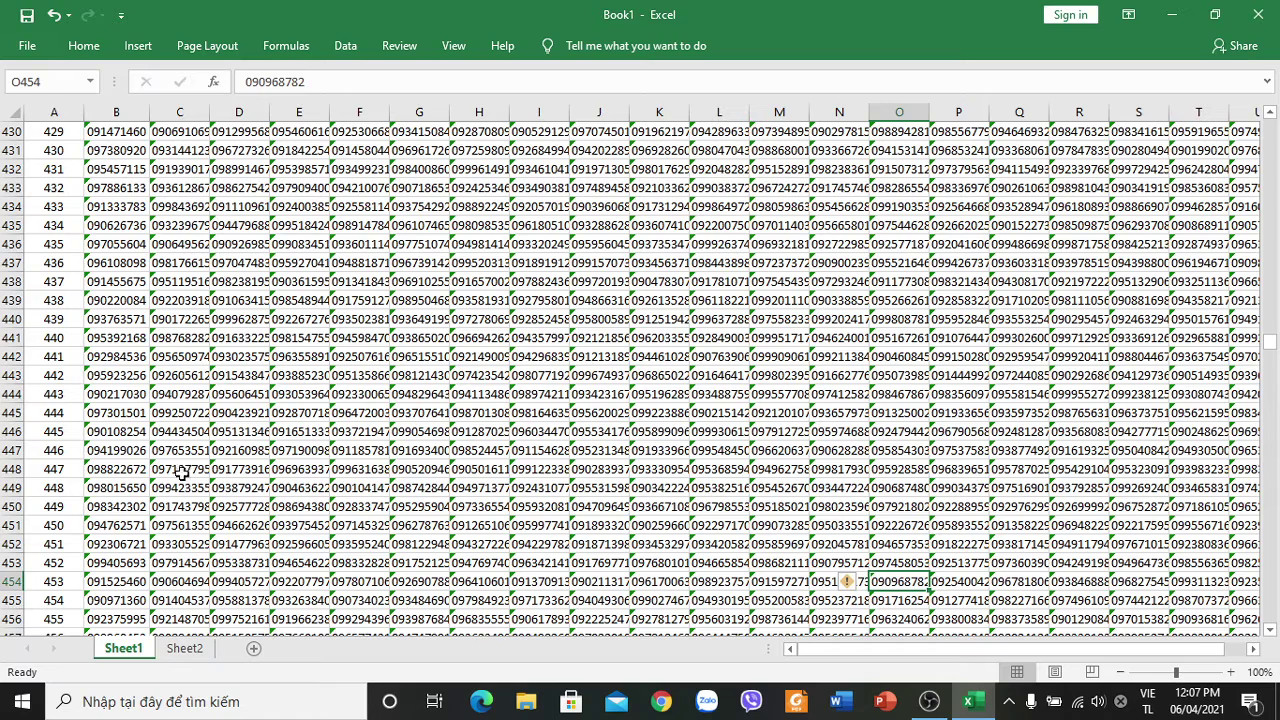
pyautogui.click(185, 646)
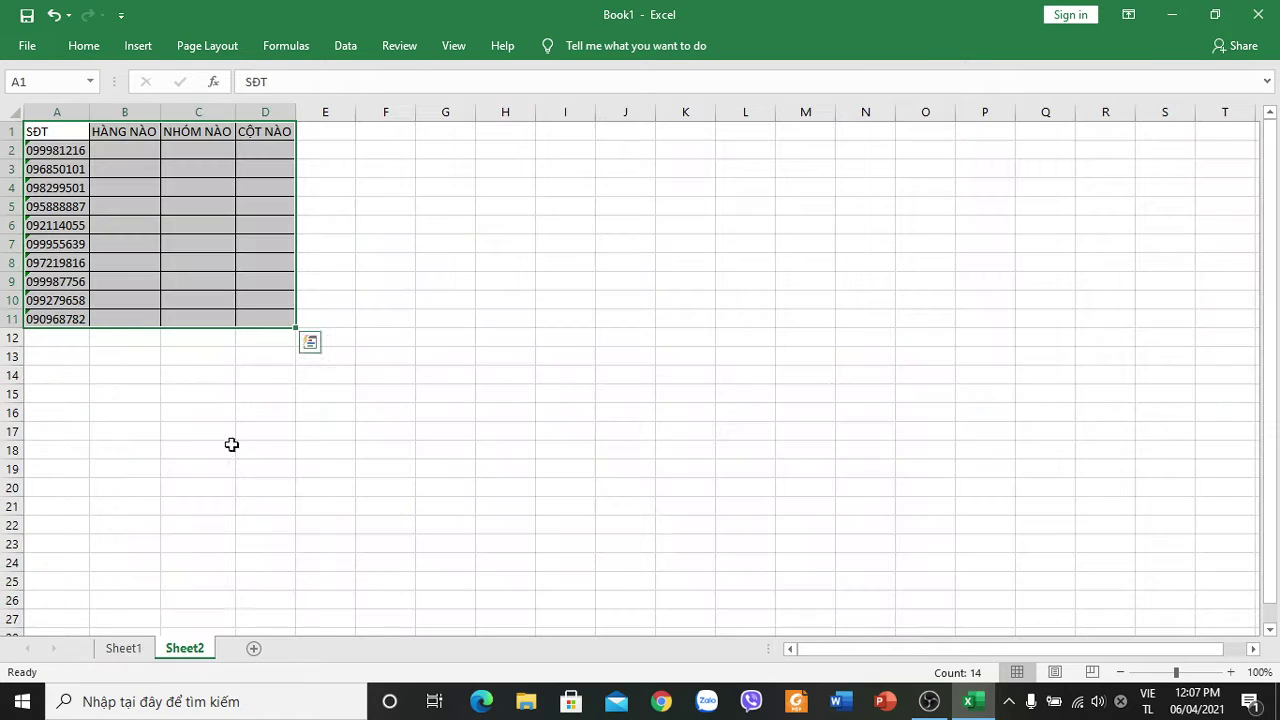
# Add a blank Sheet3, then return to Sheet1 and scroll up to its STT/NHÓM header row.
pyautogui.click(253, 648)
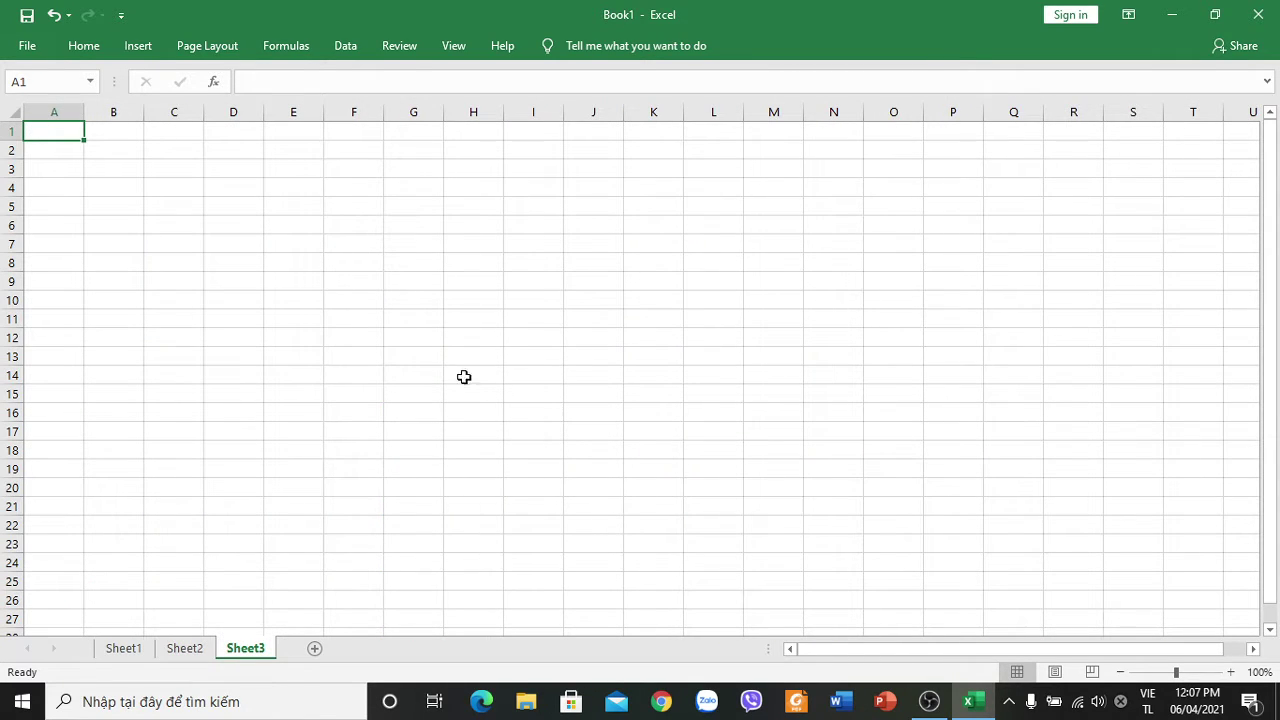
pyautogui.click(185, 648)
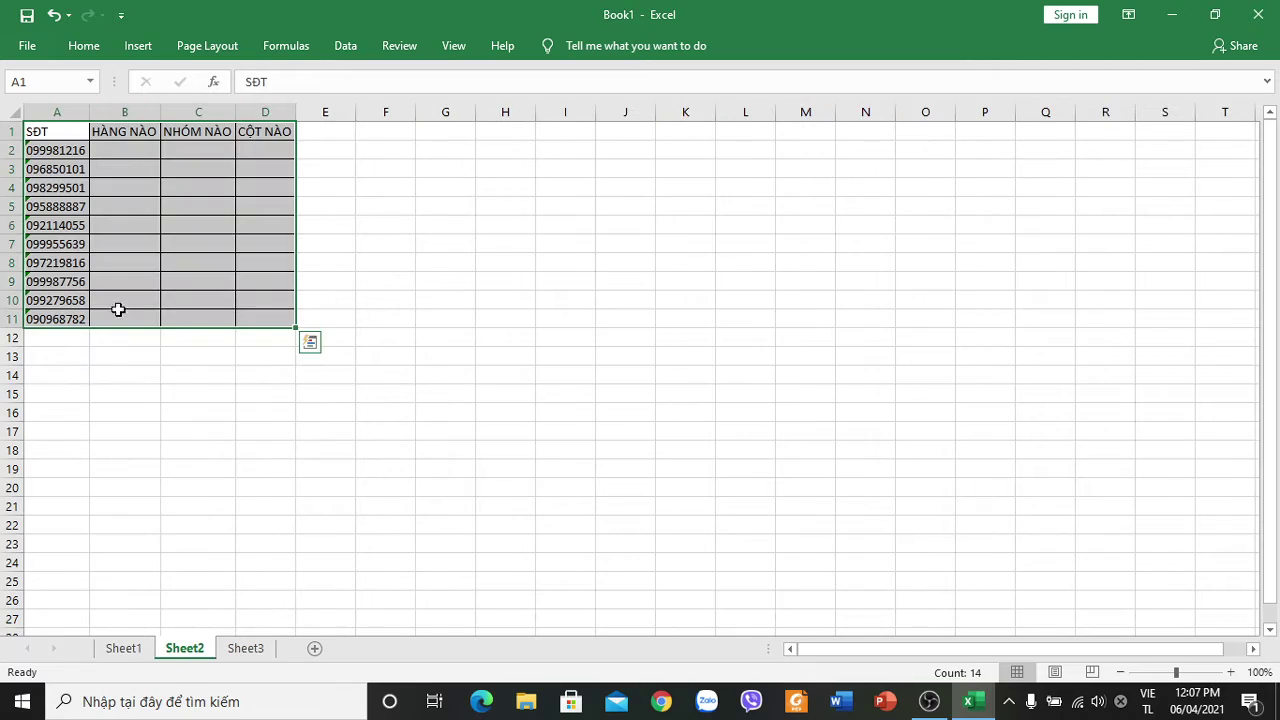
pyautogui.click(128, 648)
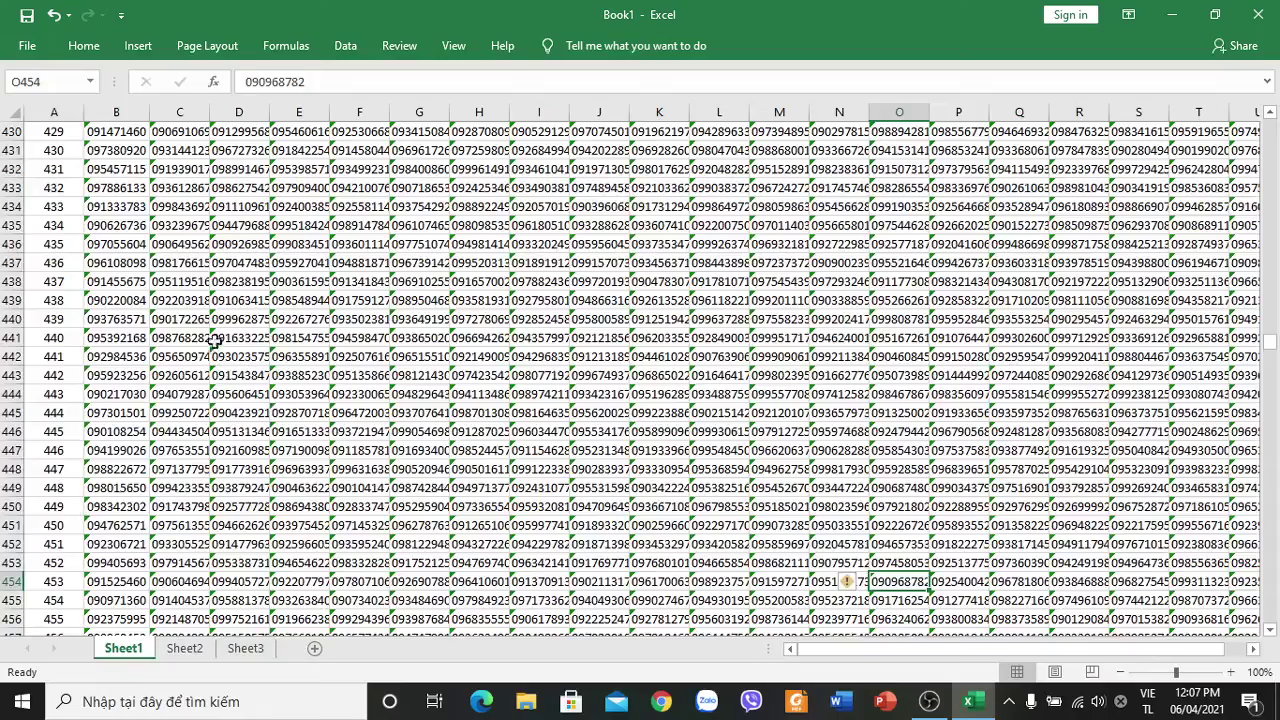
pyautogui.scroll(12, 228, 200)
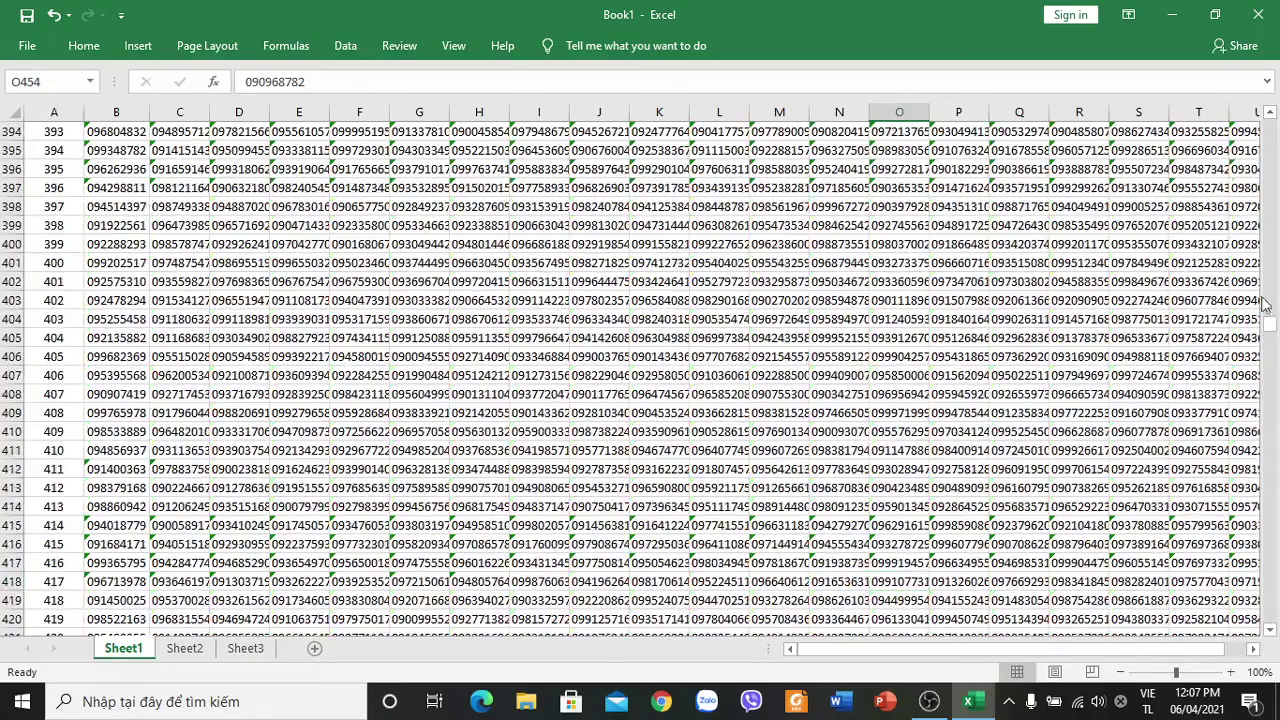
pyautogui.moveTo(1275, 335); pyautogui.dragTo(1270, 128)
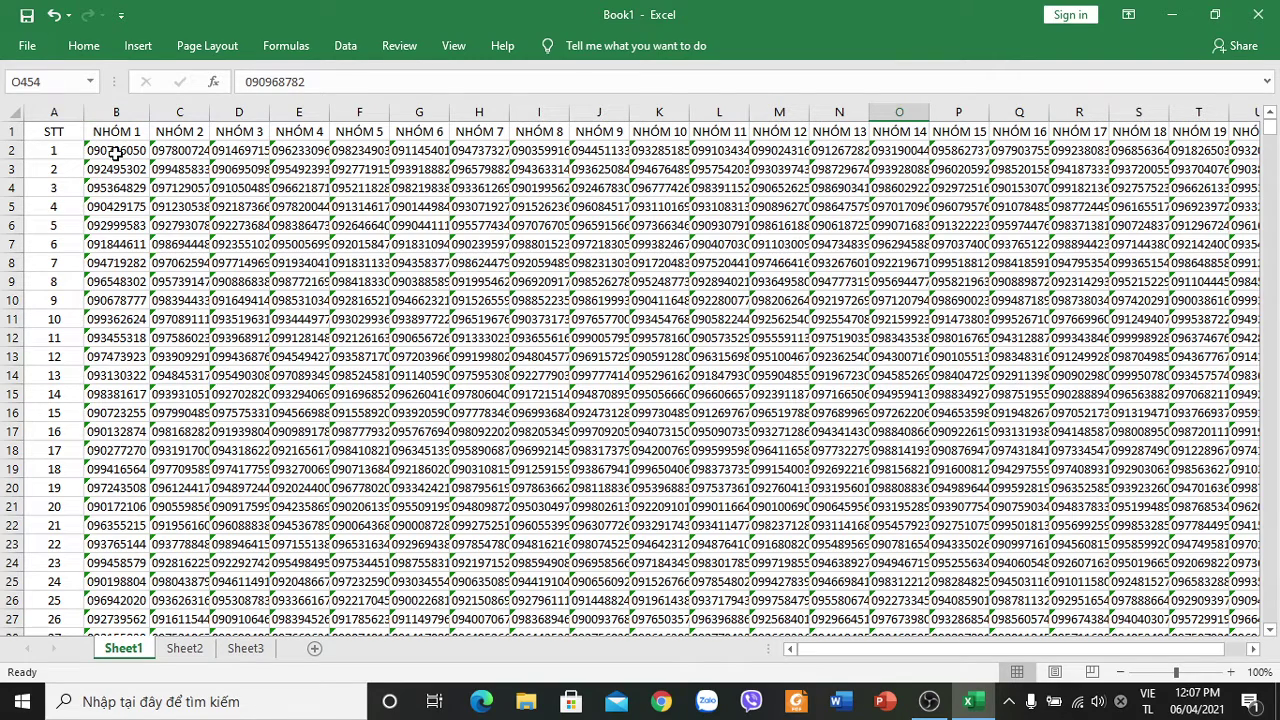
# Inspect NHÓM 1 cells B2–B6 and rows 2–3 on Sheet1, then switch to Sheet3.
pyautogui.click(120, 148)
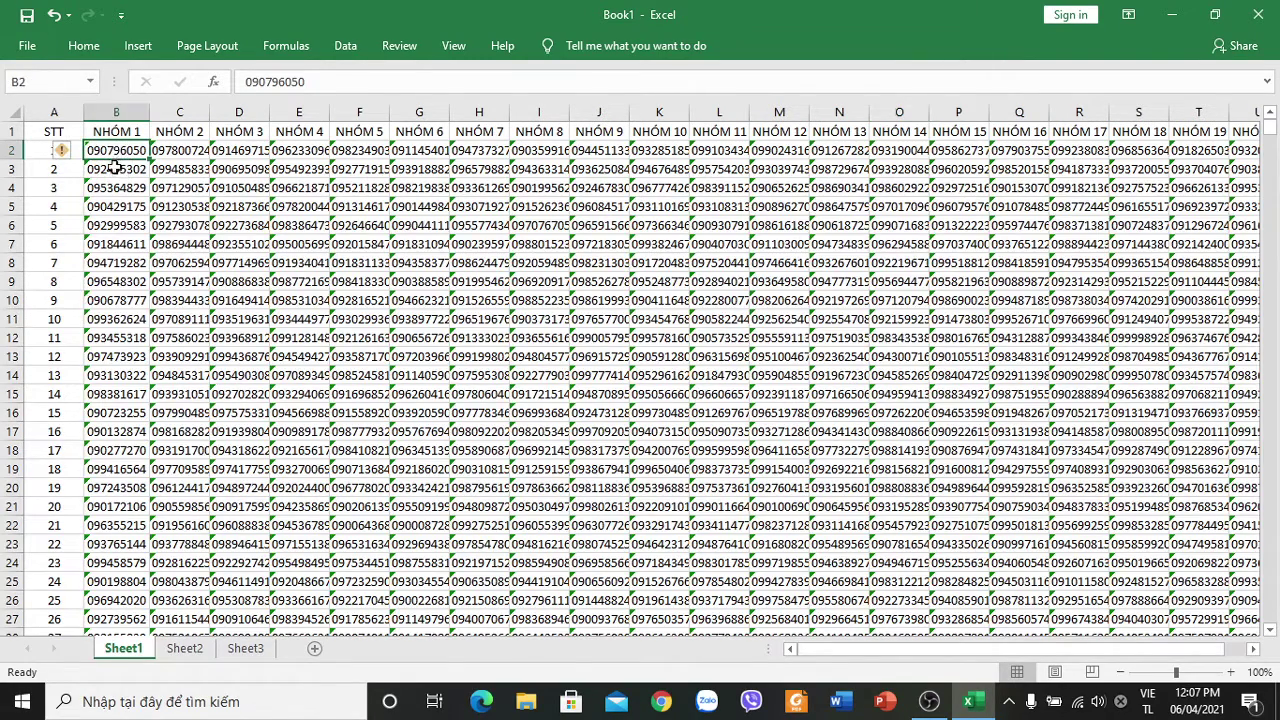
pyautogui.click(115, 168)
pyautogui.click(116, 200)
pyautogui.click(116, 224)
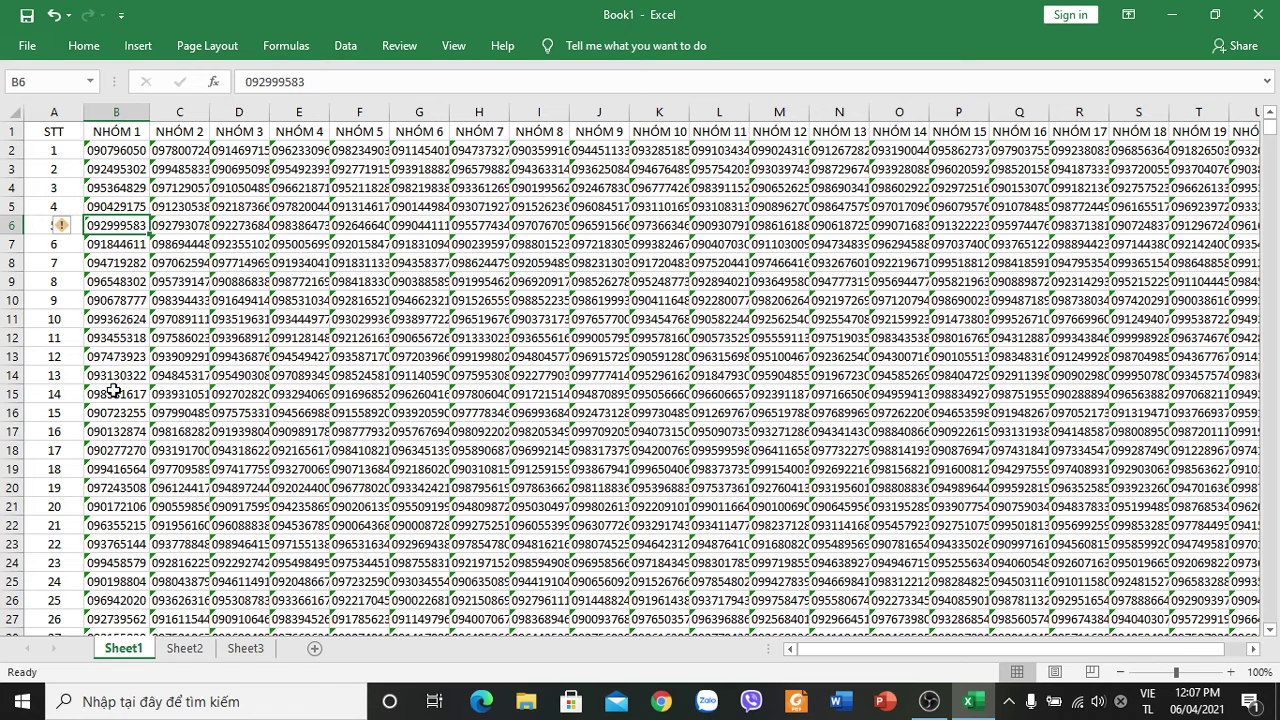
pyautogui.click(120, 152)
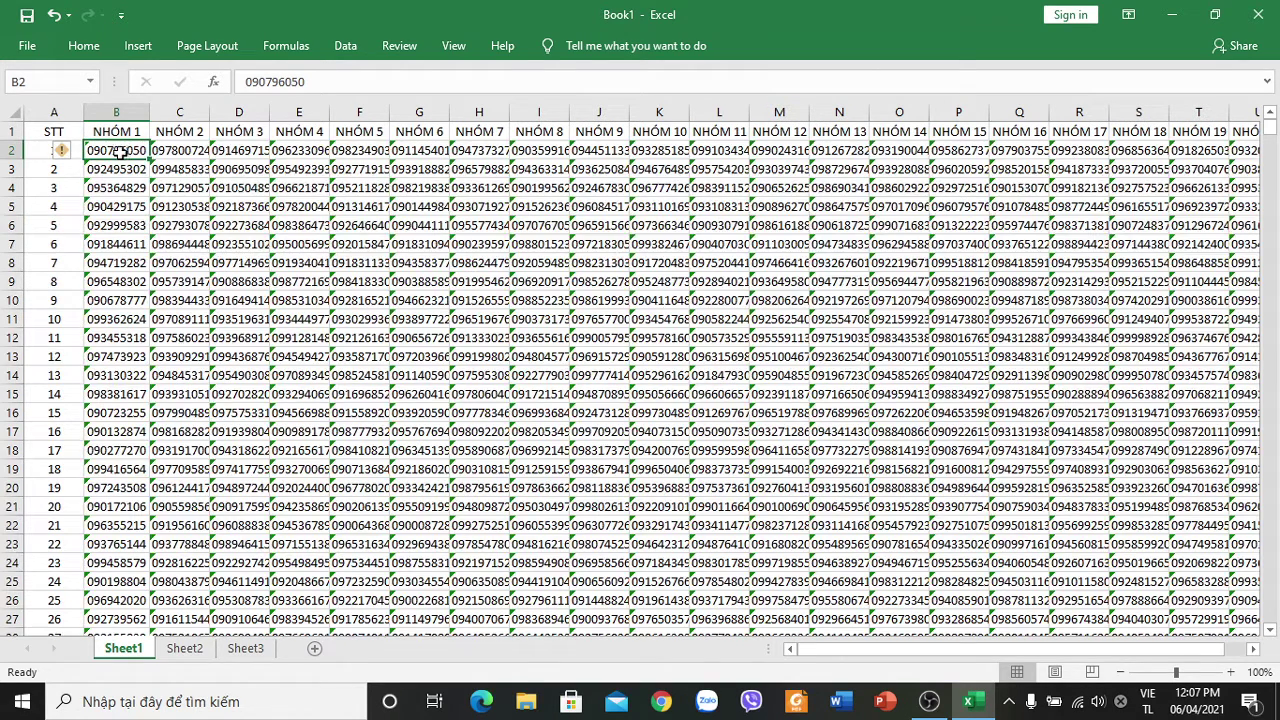
pyautogui.click(12, 168)
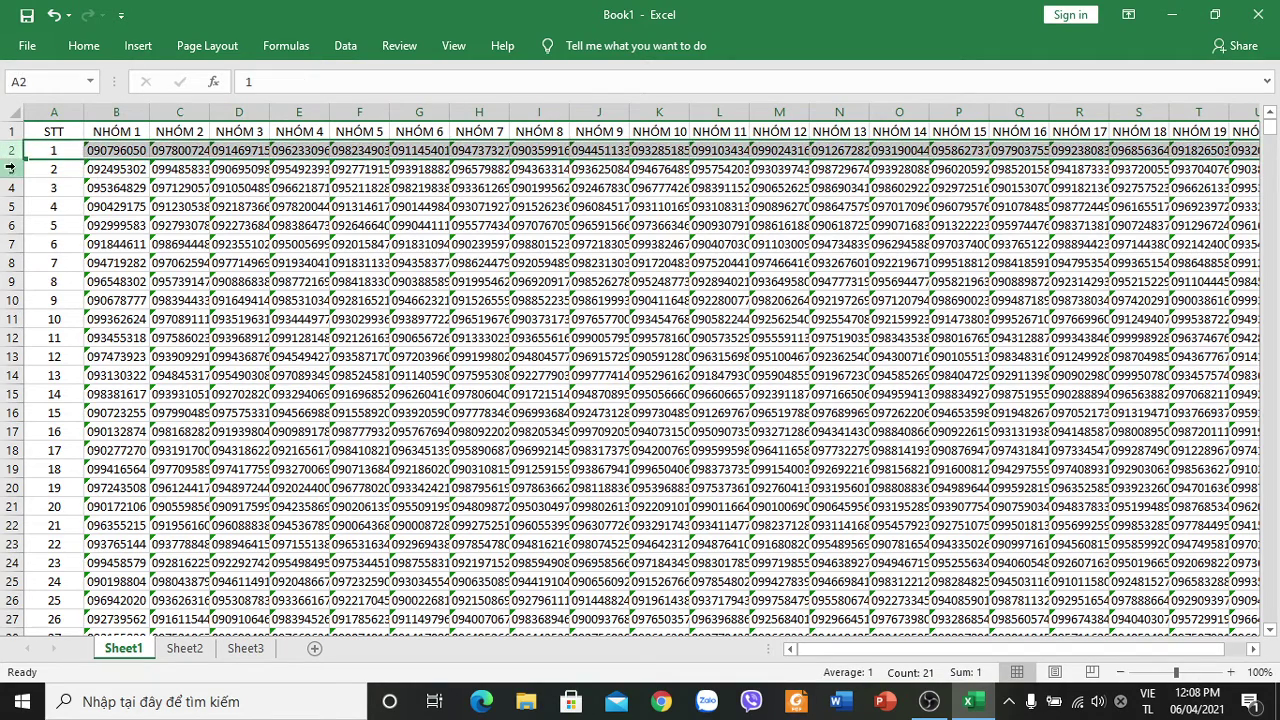
pyautogui.moveTo(12, 168); pyautogui.dragTo(8, 170)
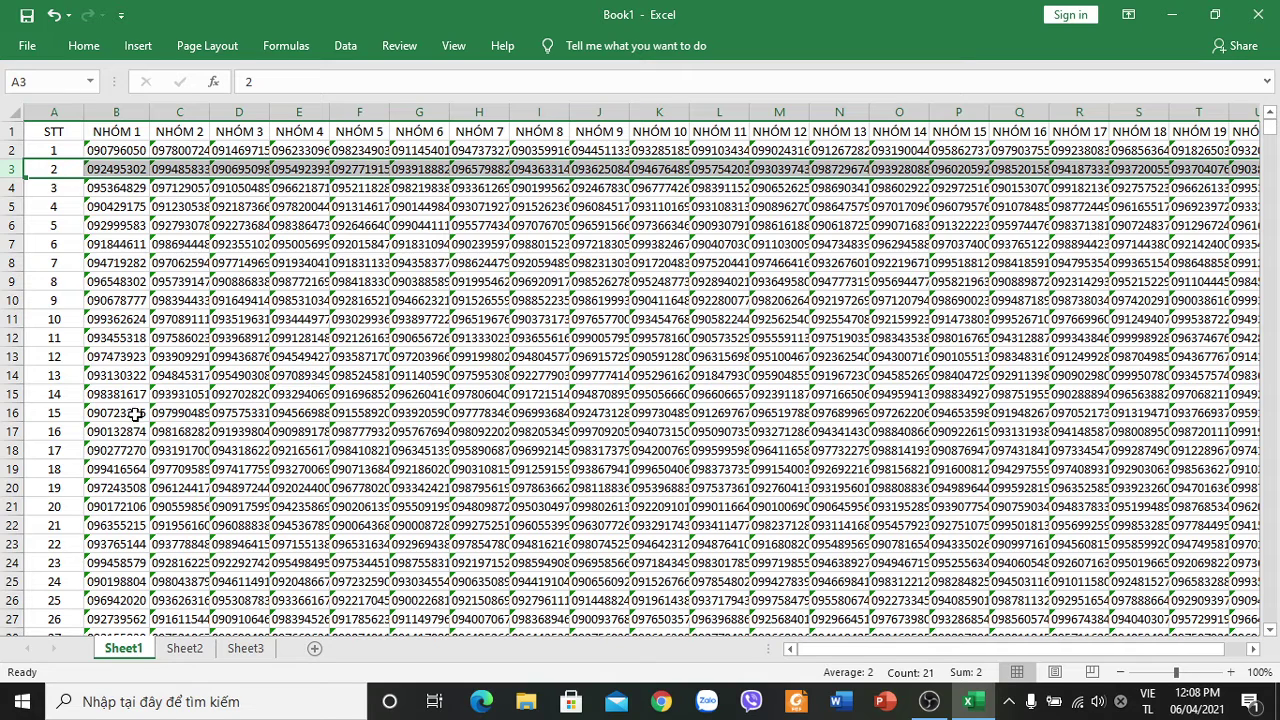
pyautogui.click(246, 650)
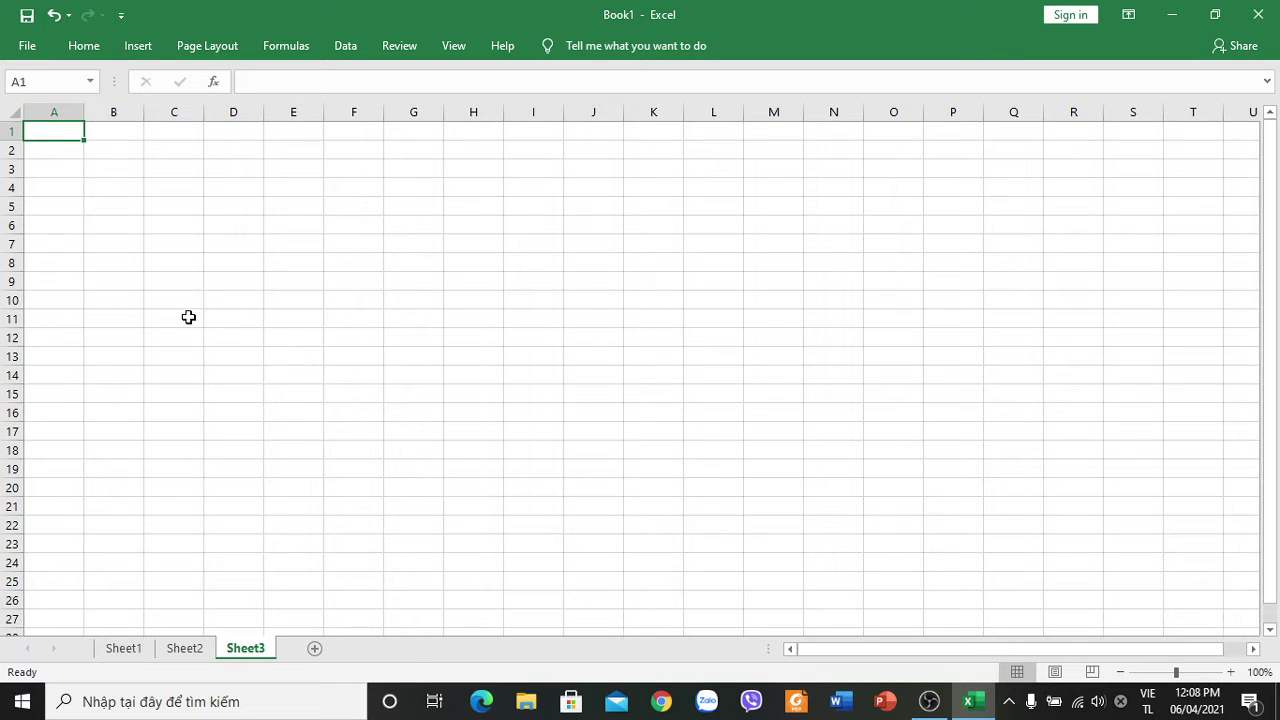
# On Sheet3, enter 1 in B2 and 1 in C2.
pyautogui.click(100, 133)
pyautogui.click(106, 147)
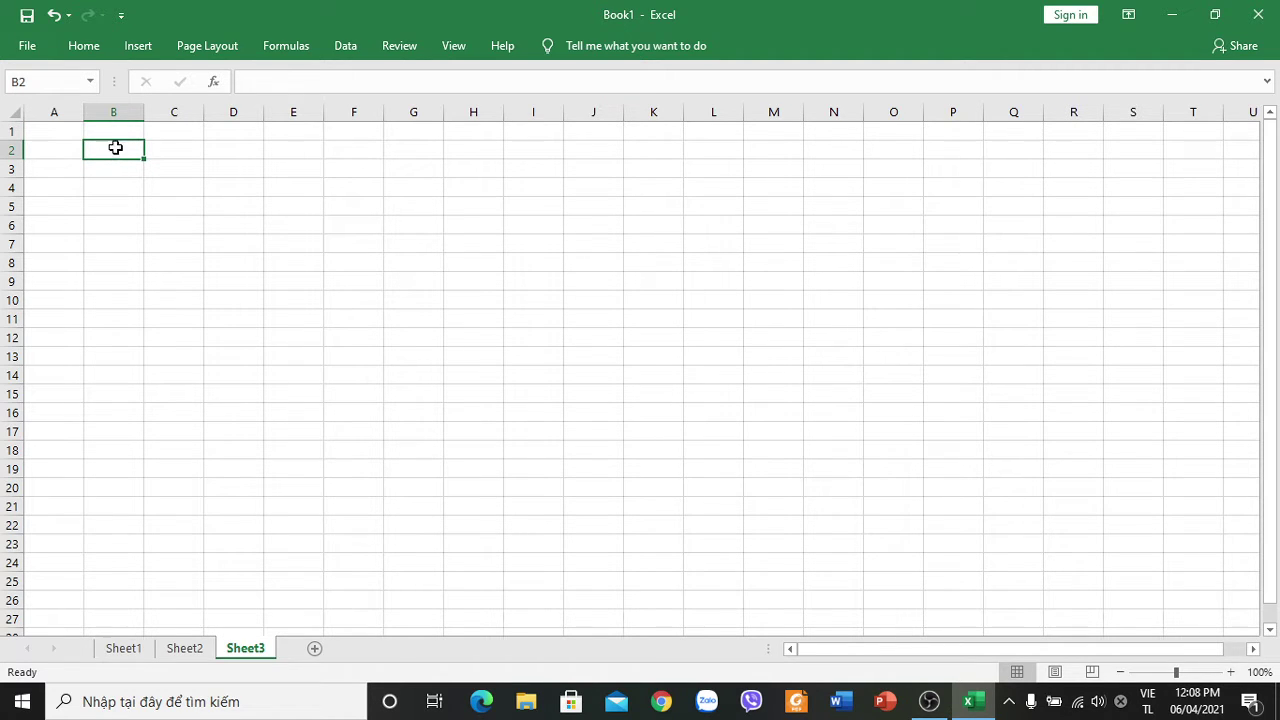
pyautogui.click(184, 152)
pyautogui.click(62, 152)
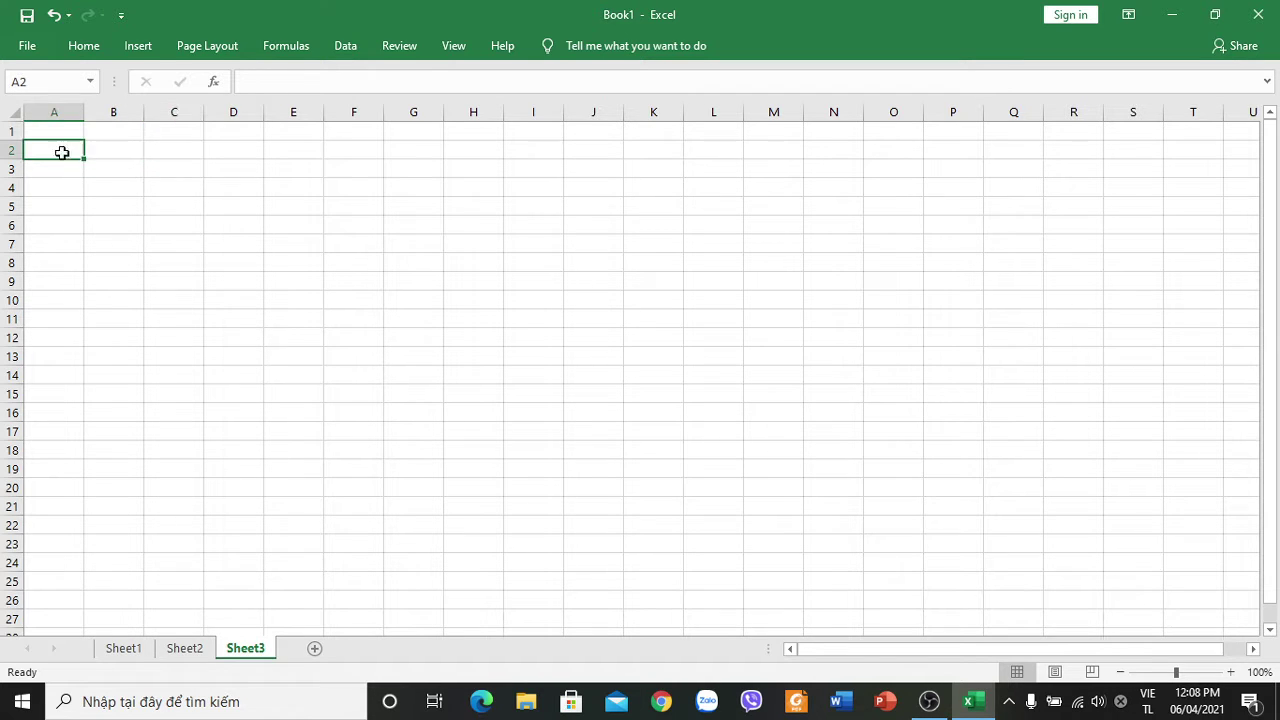
pyautogui.click(114, 150)
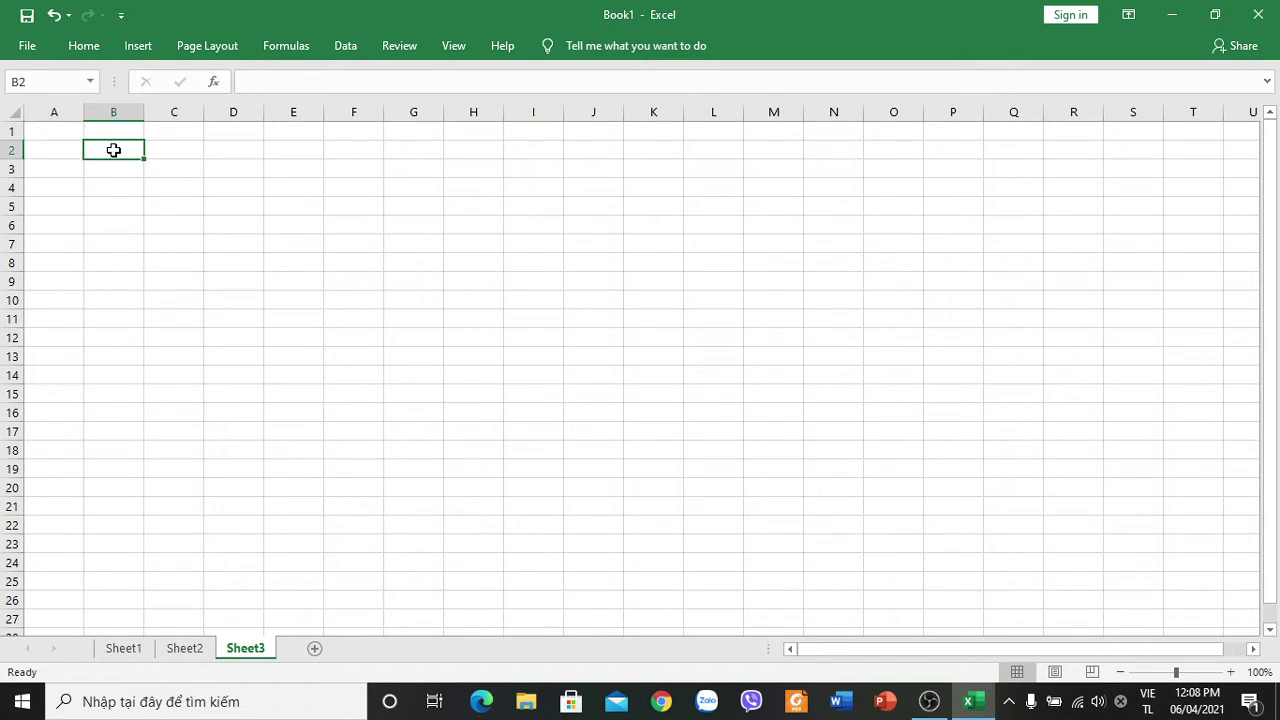
pyautogui.write('1')
pyautogui.click(160, 150)
pyautogui.write('1')
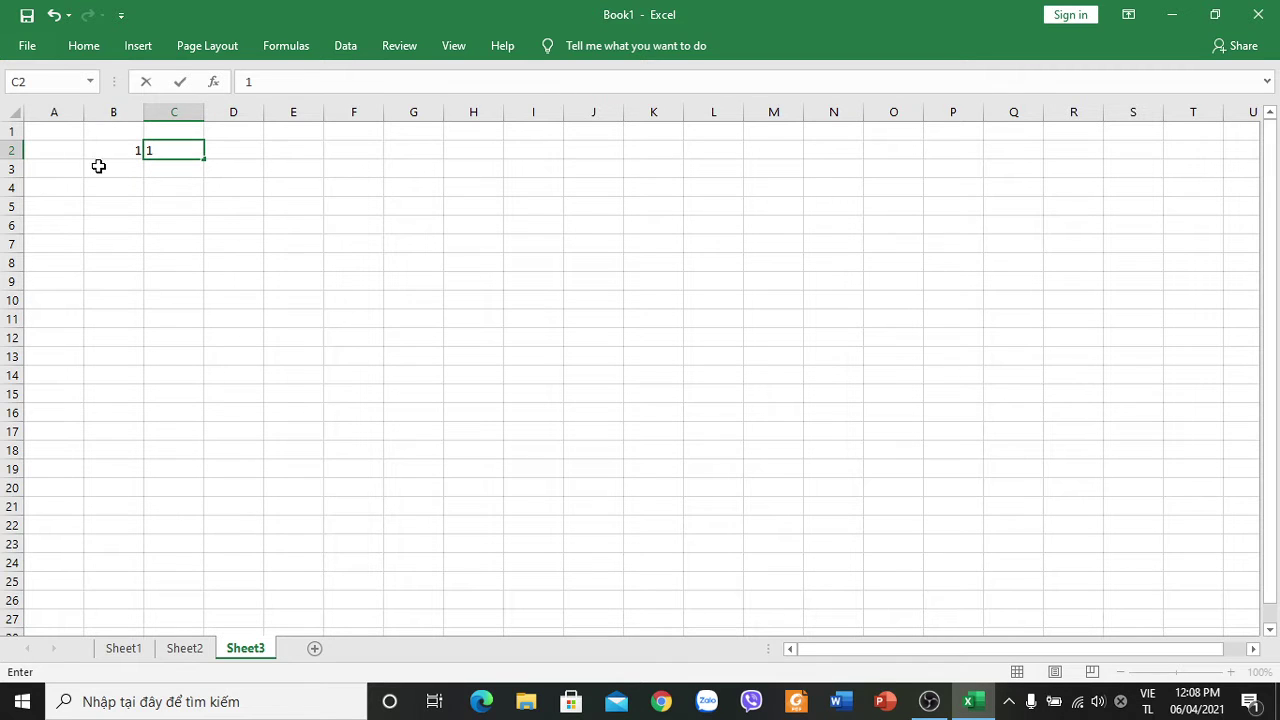
# Fill rows 3–4 with 2 and 3 in column B and 1 in column C.
pyautogui.click(99, 166)
pyautogui.write('2')
pyautogui.click(170, 170)
pyautogui.write('1')
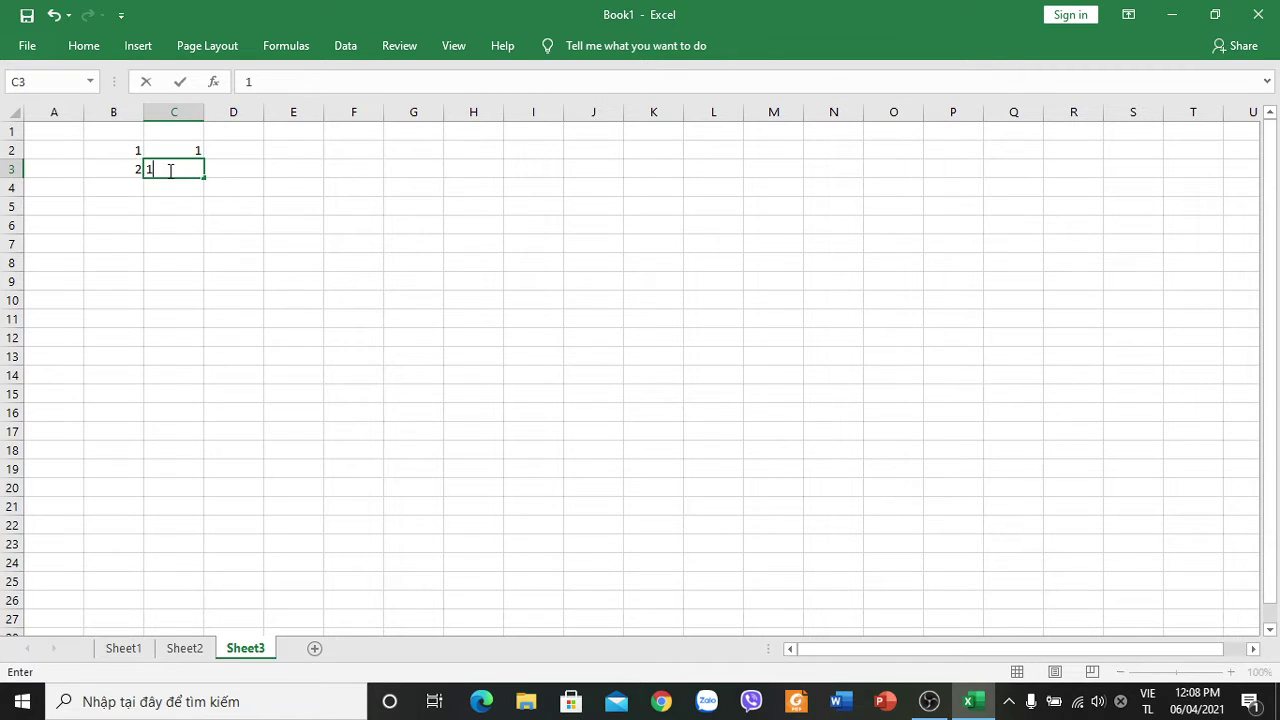
pyautogui.click(109, 190)
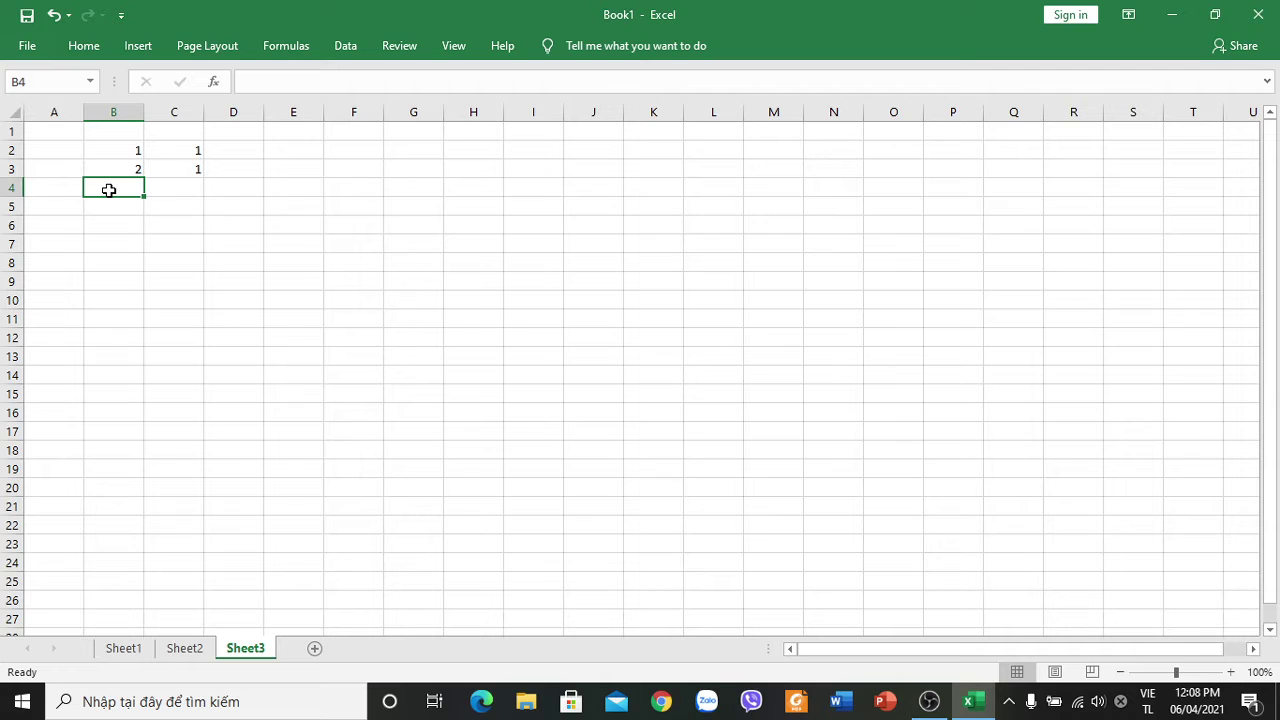
pyautogui.write('3')
pyautogui.click(172, 192)
pyautogui.write('1')
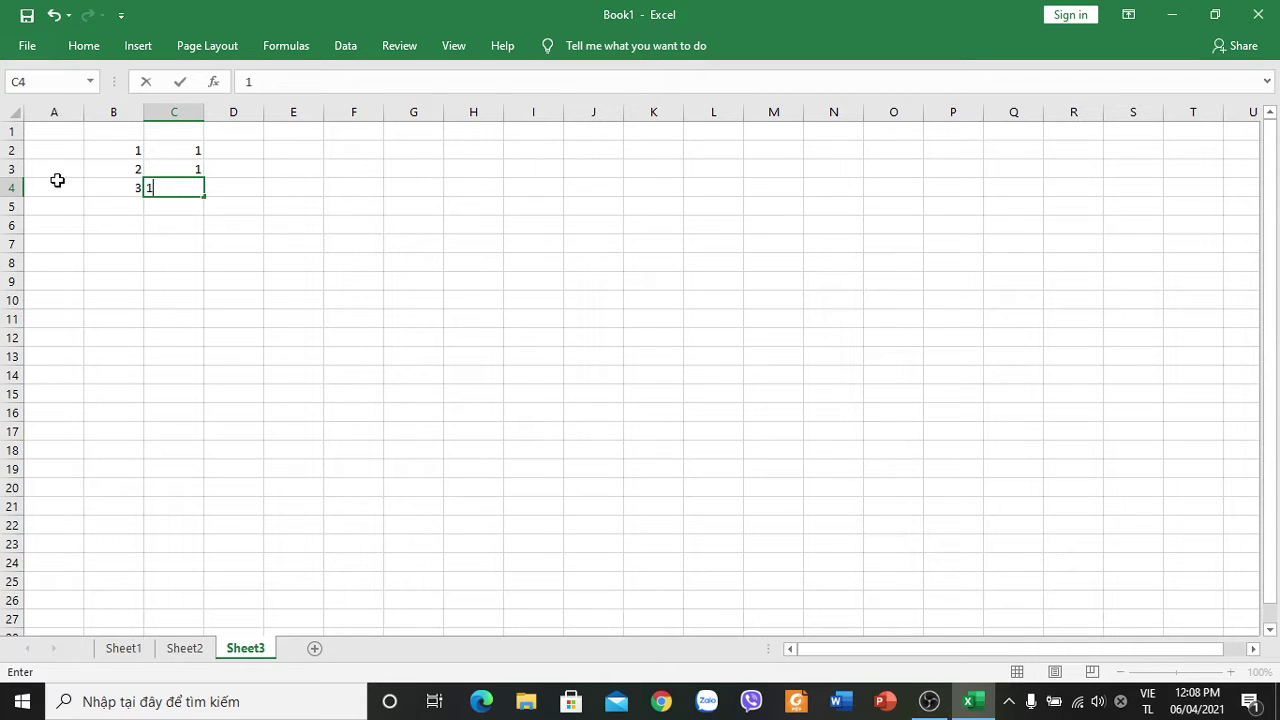
pyautogui.press('Return')
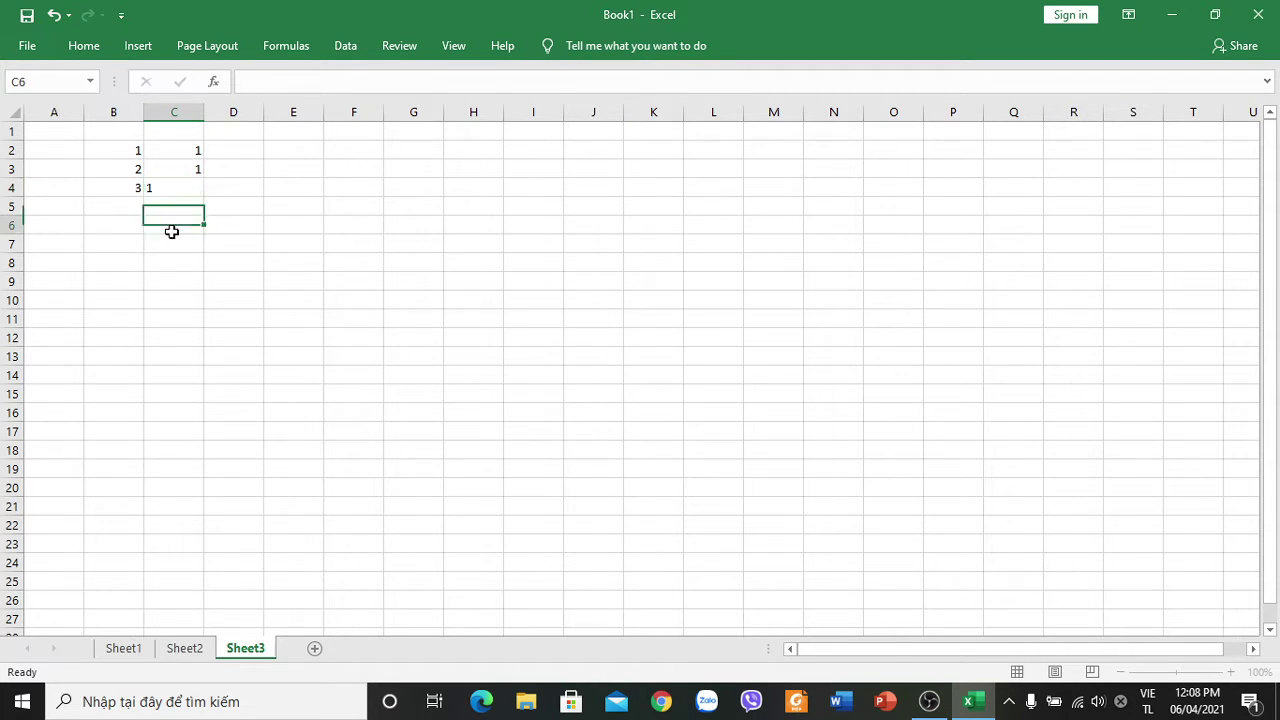
# Check the values in B2 and B3, then switch to Sheet2.
pyautogui.click(171, 226)
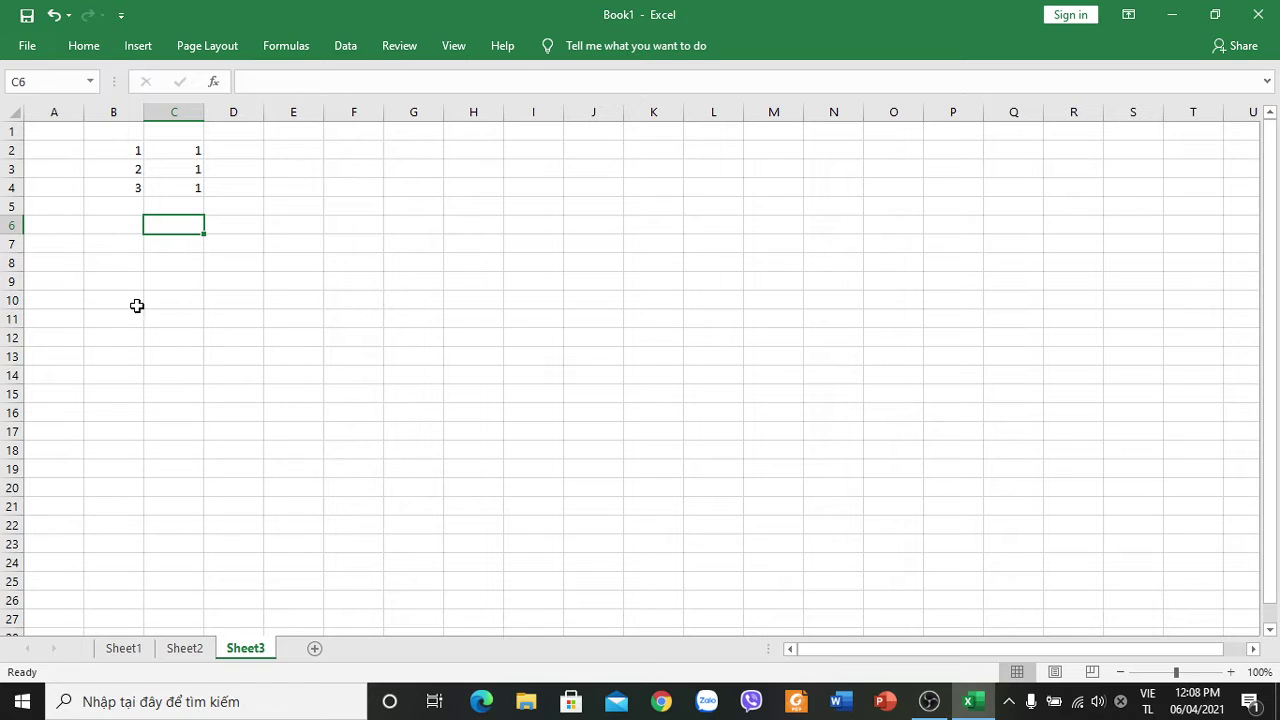
pyautogui.click(125, 152)
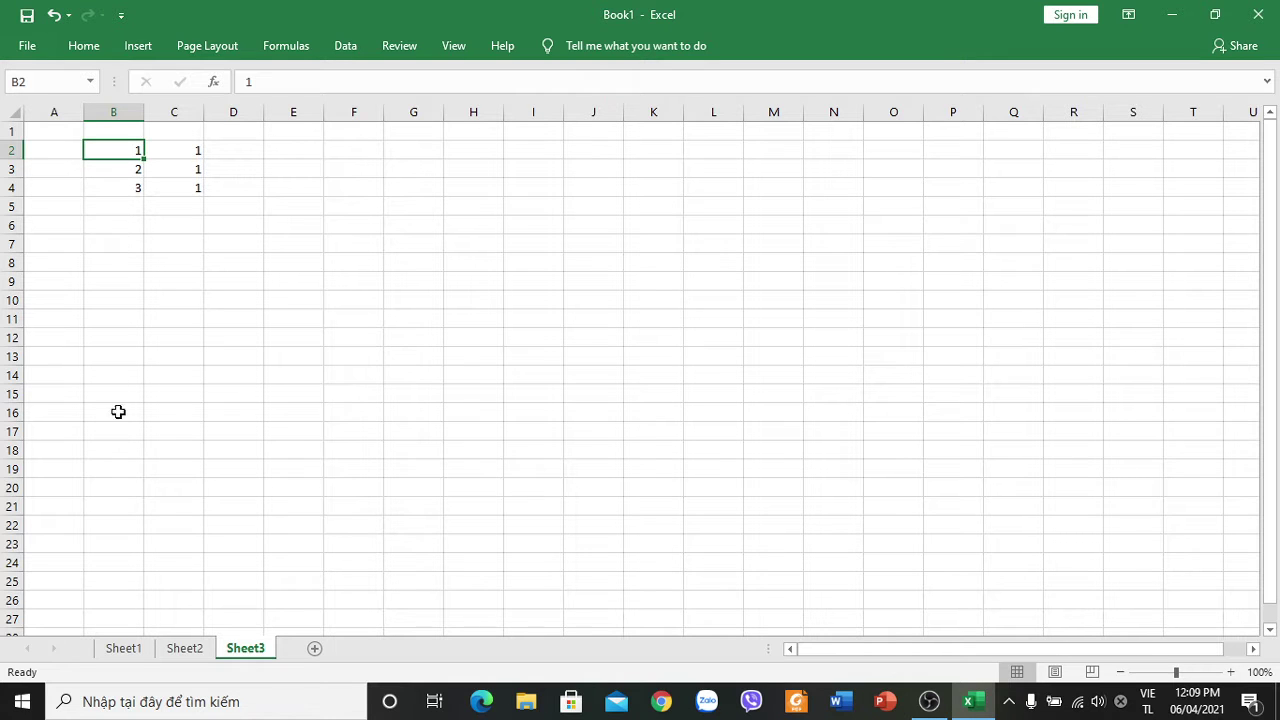
pyautogui.click(127, 163)
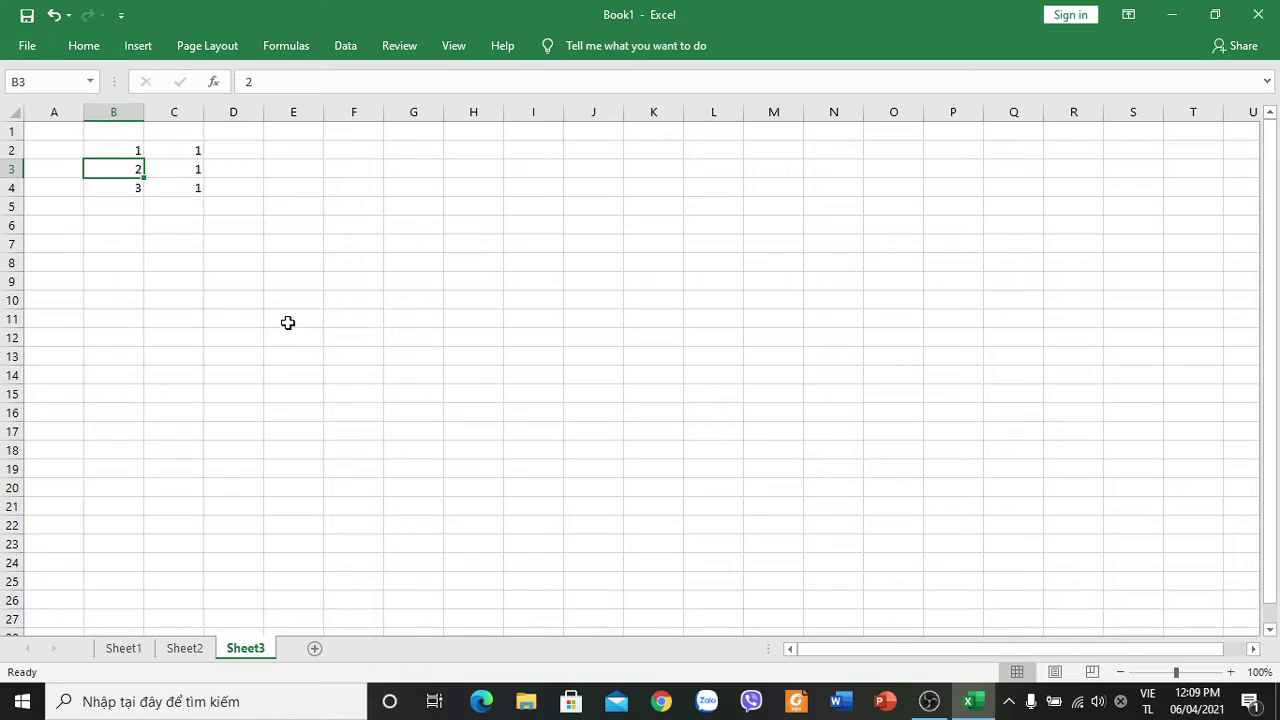
pyautogui.click(192, 652)
# Back on Sheet1, scroll right past NHÓM 20 and enter SĐT in V1.
pyautogui.click(141, 650)
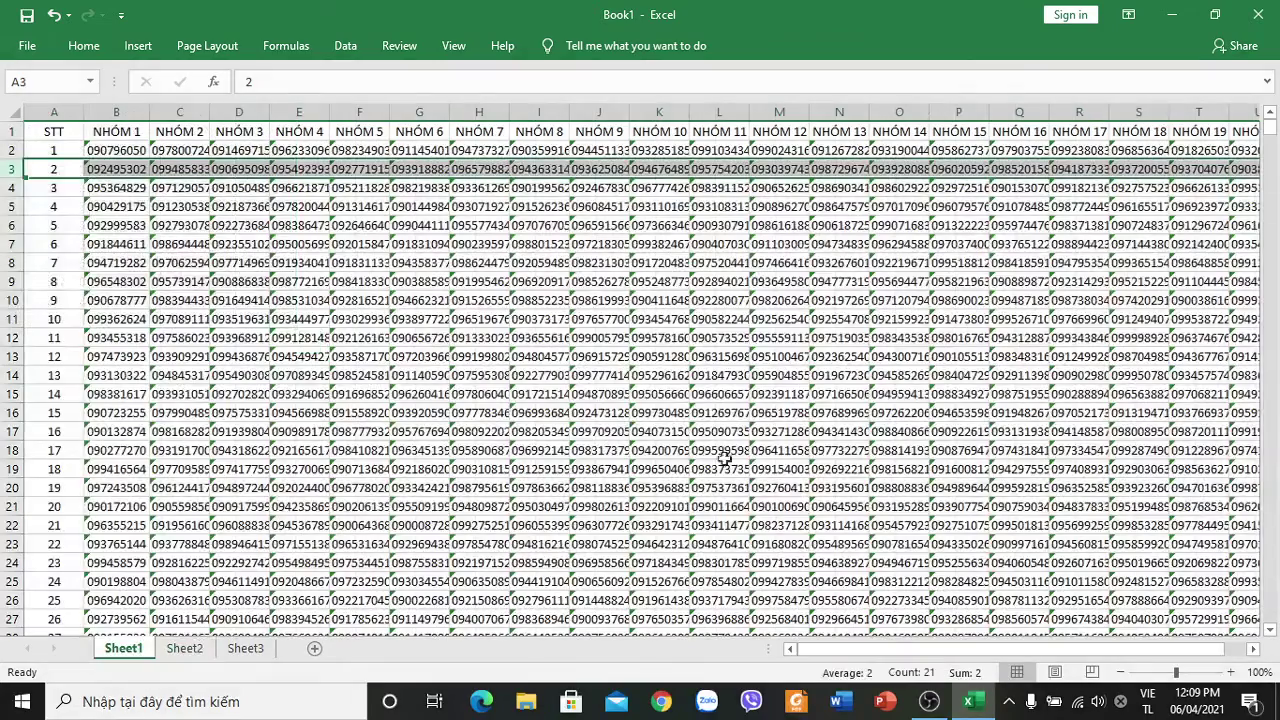
pyautogui.moveTo(965, 650); pyautogui.dragTo(1166, 650)
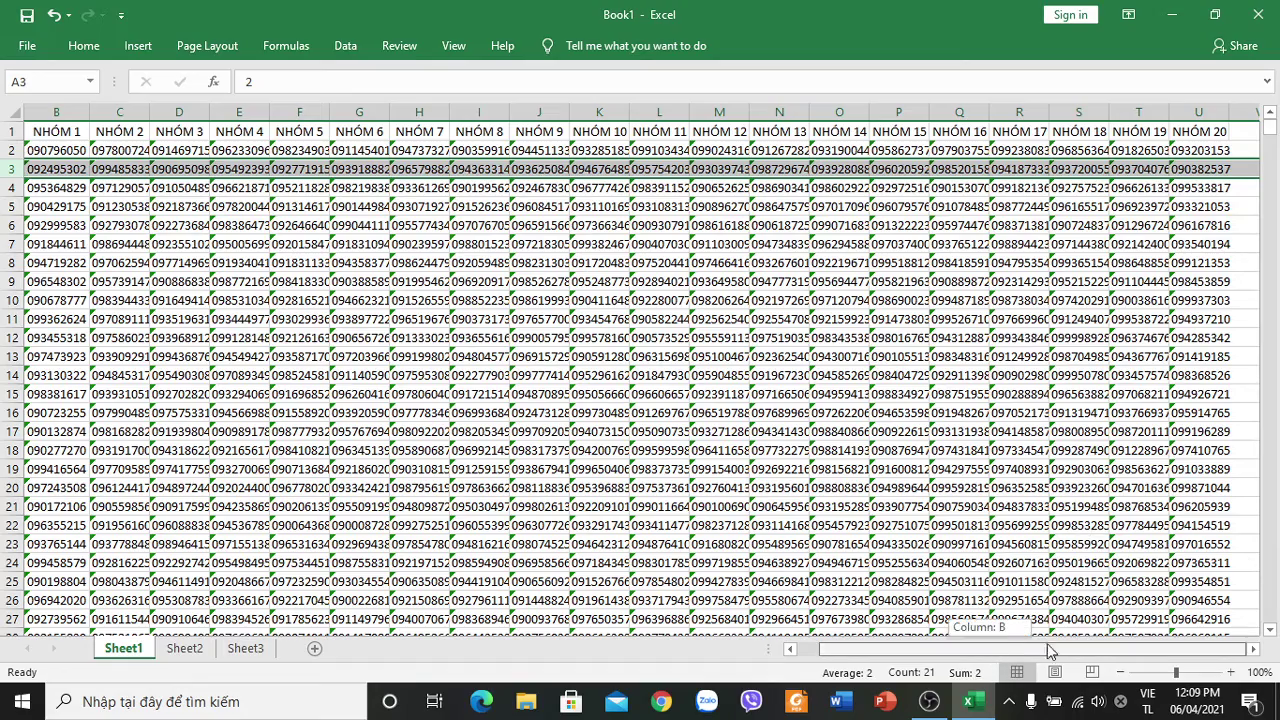
pyautogui.doubleClick(1245, 131)
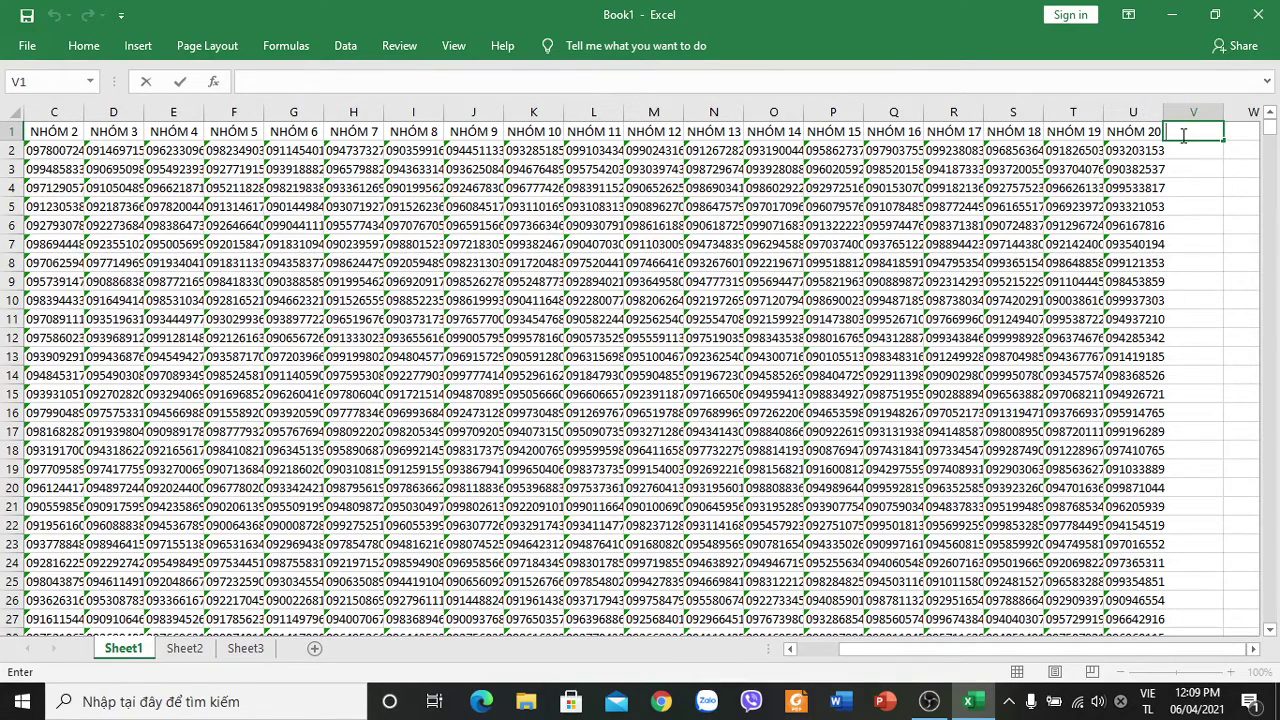
pyautogui.write('SDD')
pyautogui.press('BackSpace')
# Add the HÀNG header in W1 and NHÓM in X1, then begin editing W2.
pyautogui.click(1234, 131)
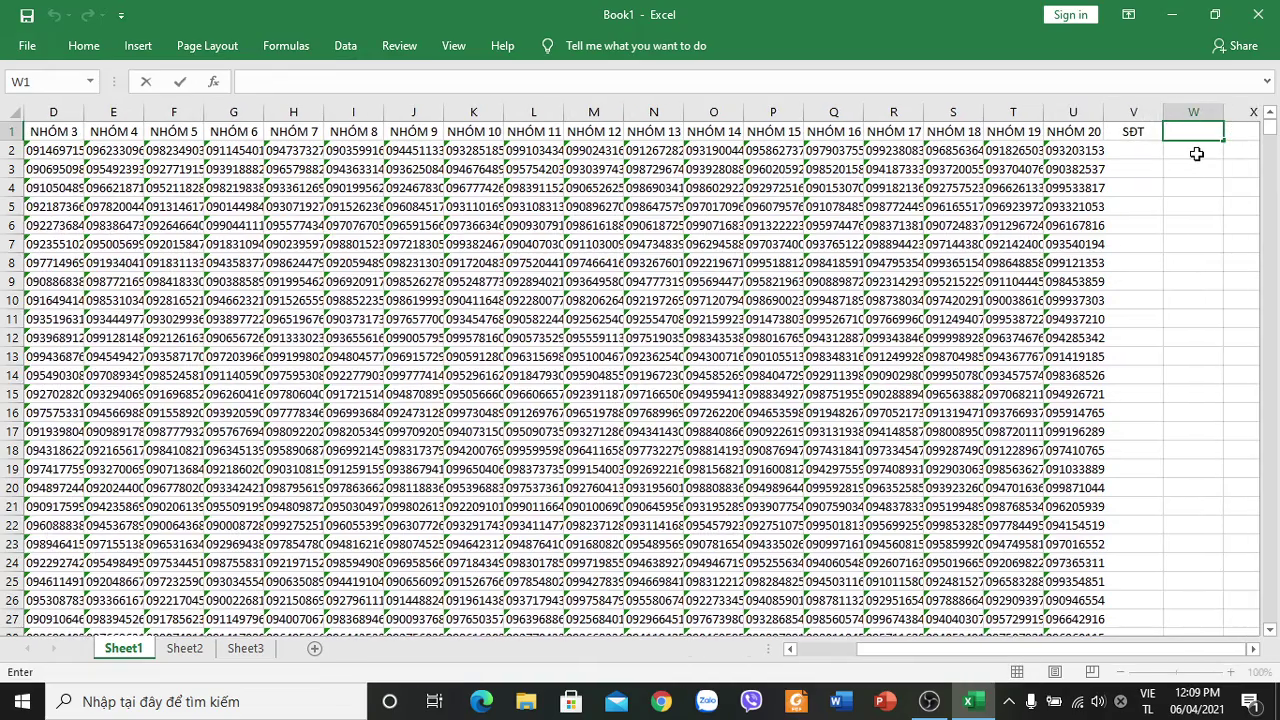
pyautogui.write('HÀNG')
pyautogui.click(1234, 131)
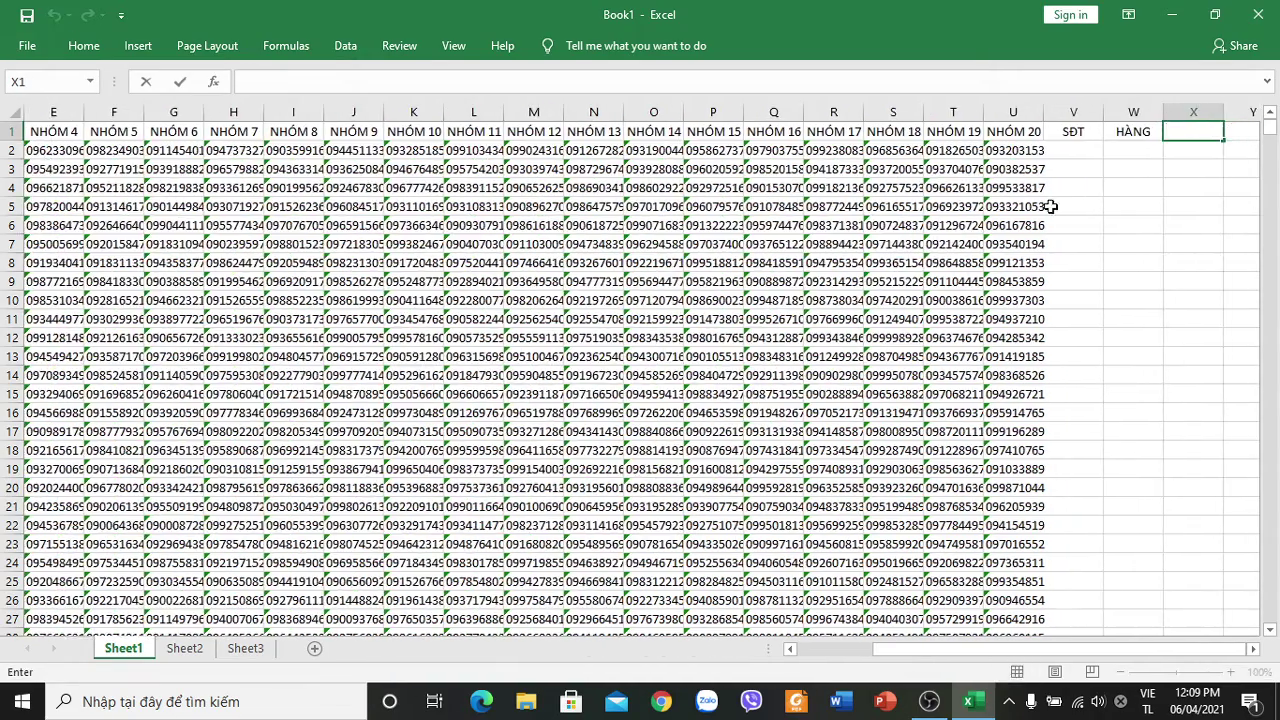
pyautogui.write('NHOM')
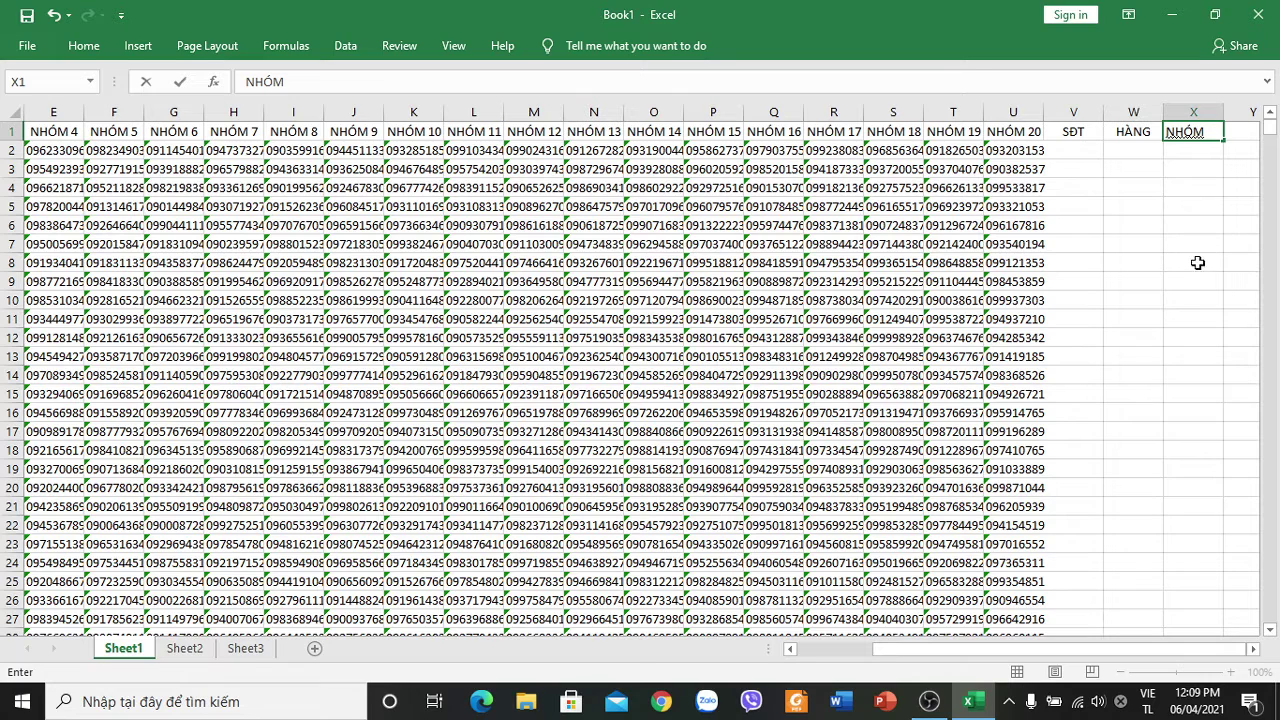
pyautogui.click(1128, 149)
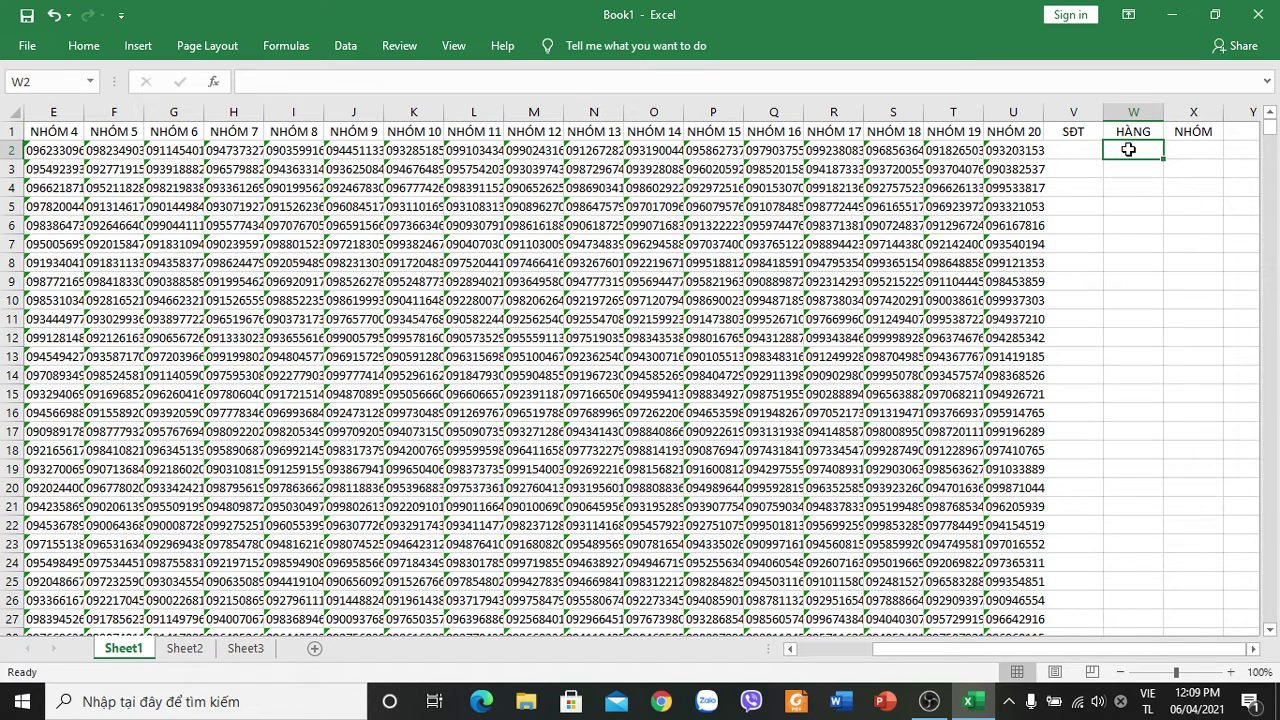
pyautogui.doubleClick(1128, 149)
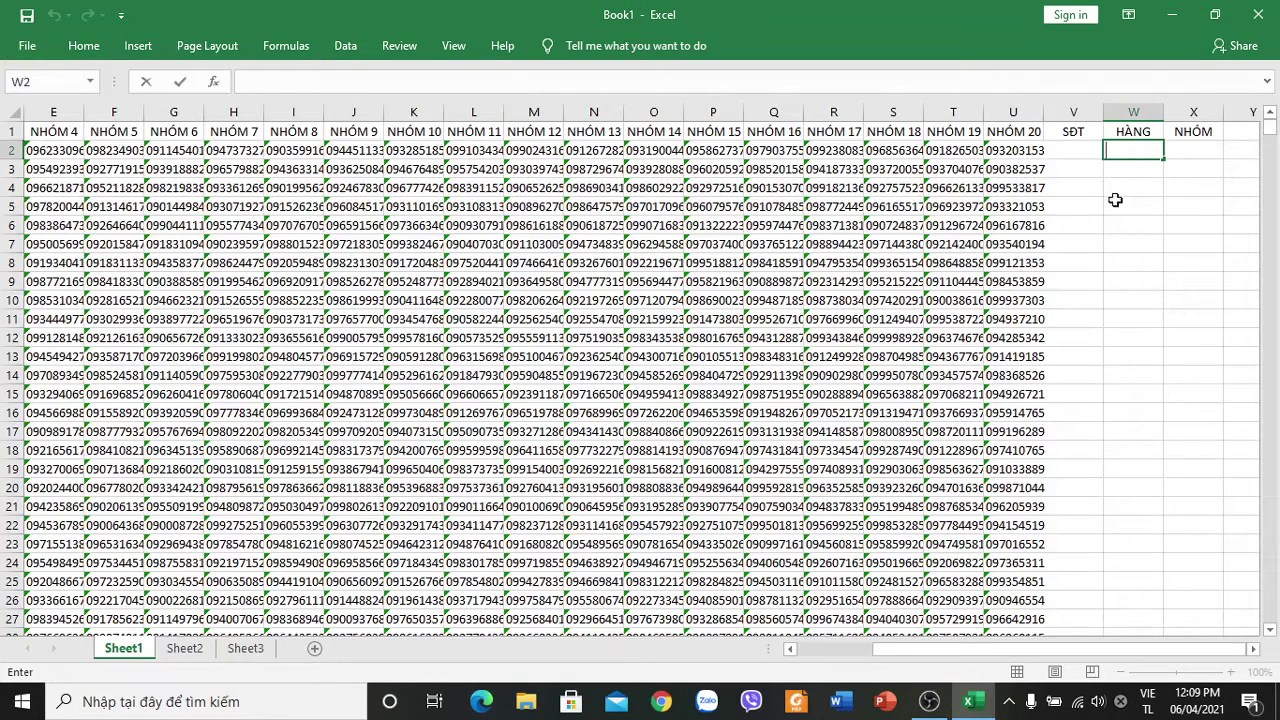
pyautogui.click(1137, 132)
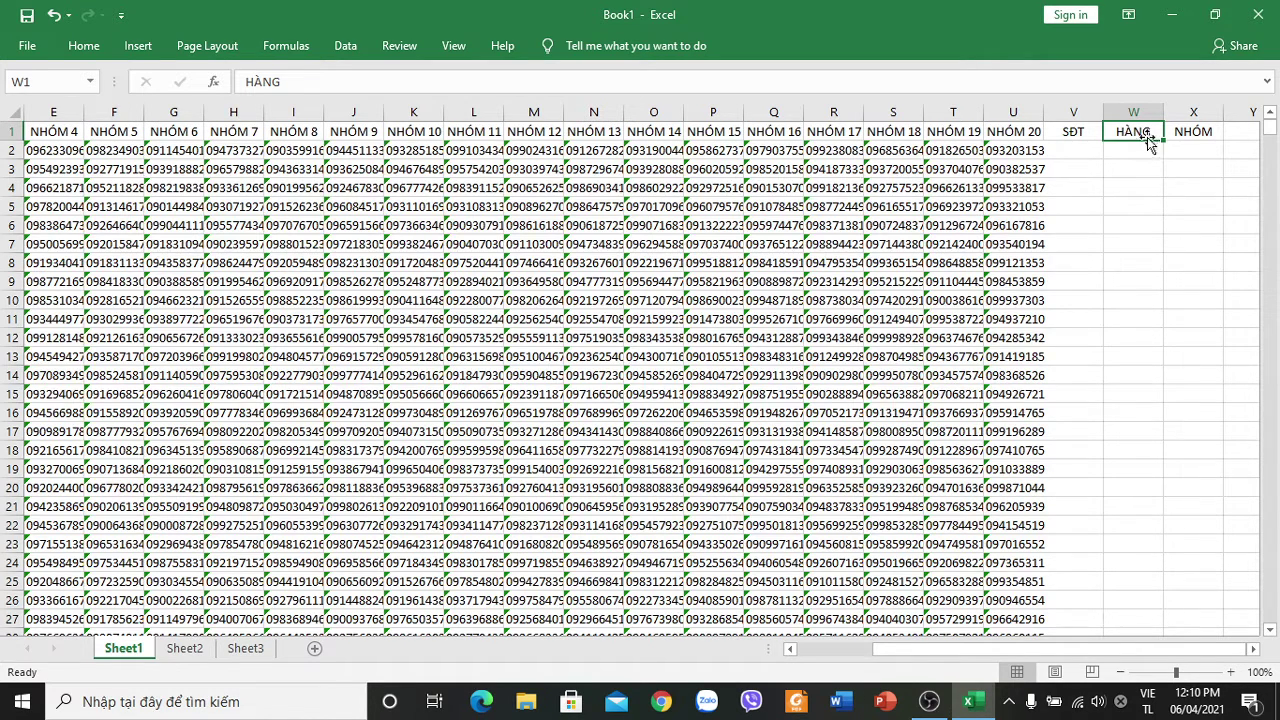
pyautogui.doubleClick(1139, 152)
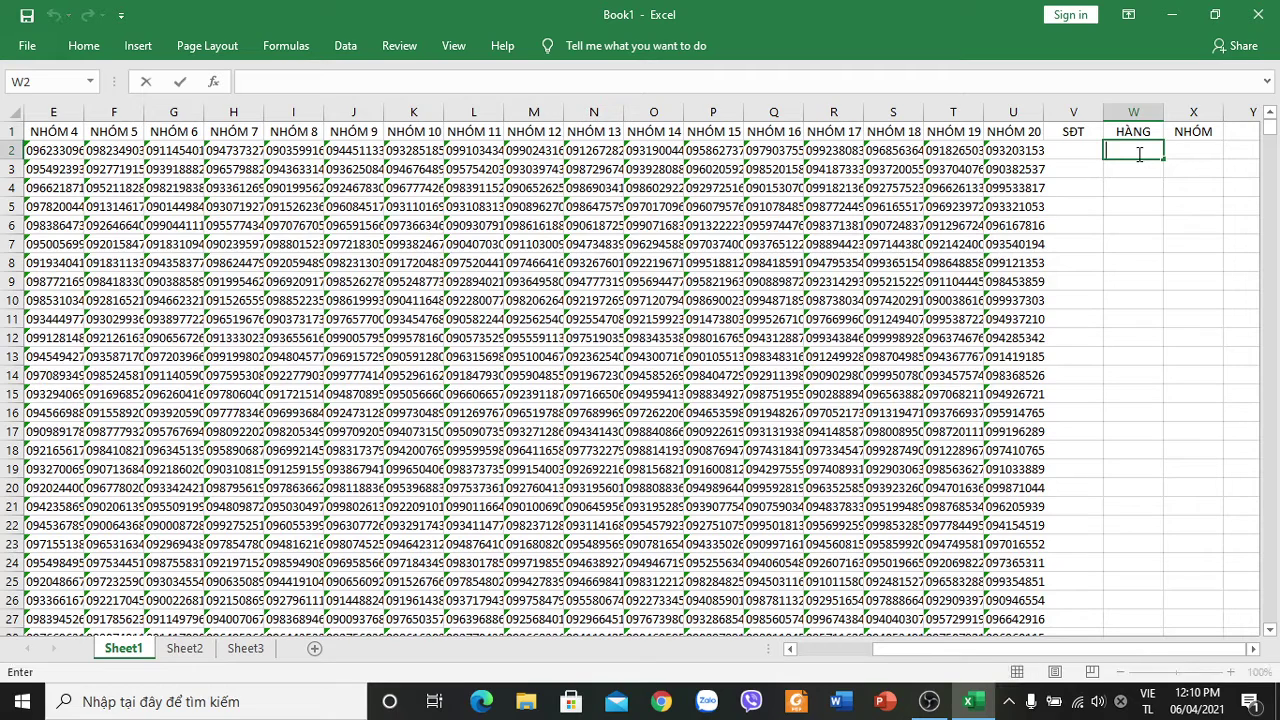
# Enter 1 in W2 and the counter formula =IF(W2=1000,1,W2+1) in W3.
pyautogui.write('1')
pyautogui.doubleClick(1143, 170)
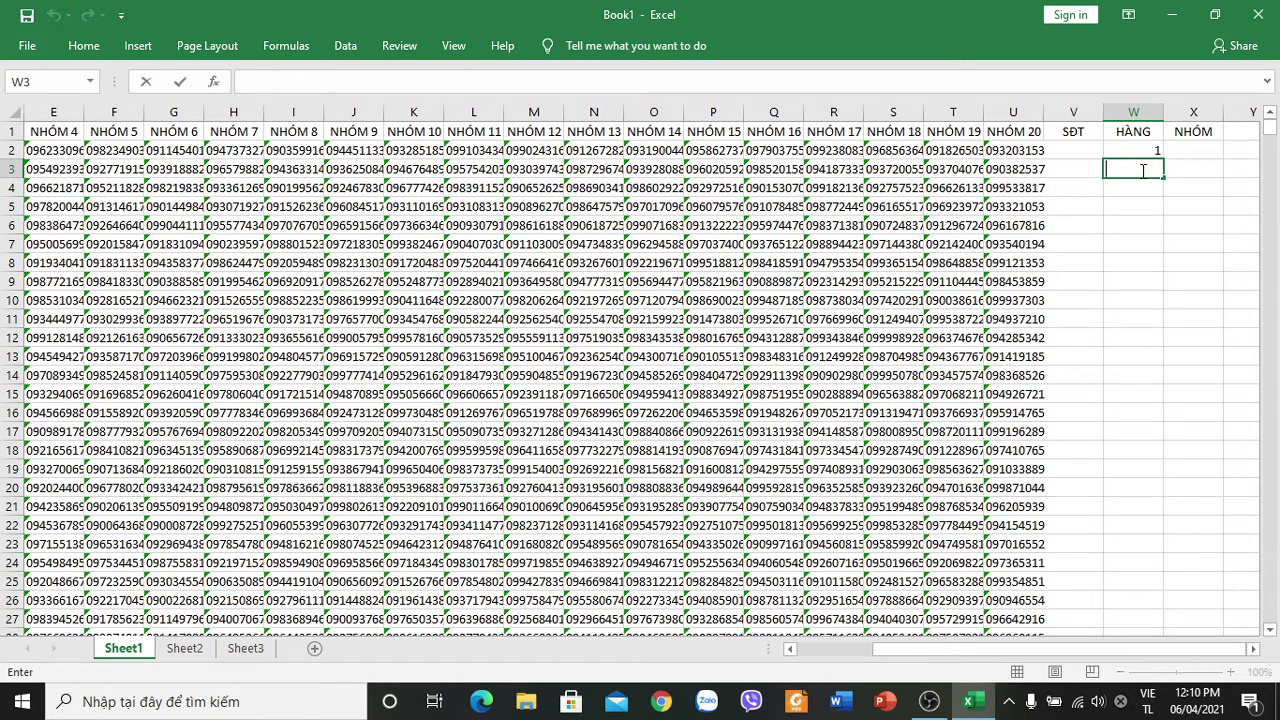
pyautogui.write('=')
pyautogui.write('IF')
pyautogui.write('(W2')
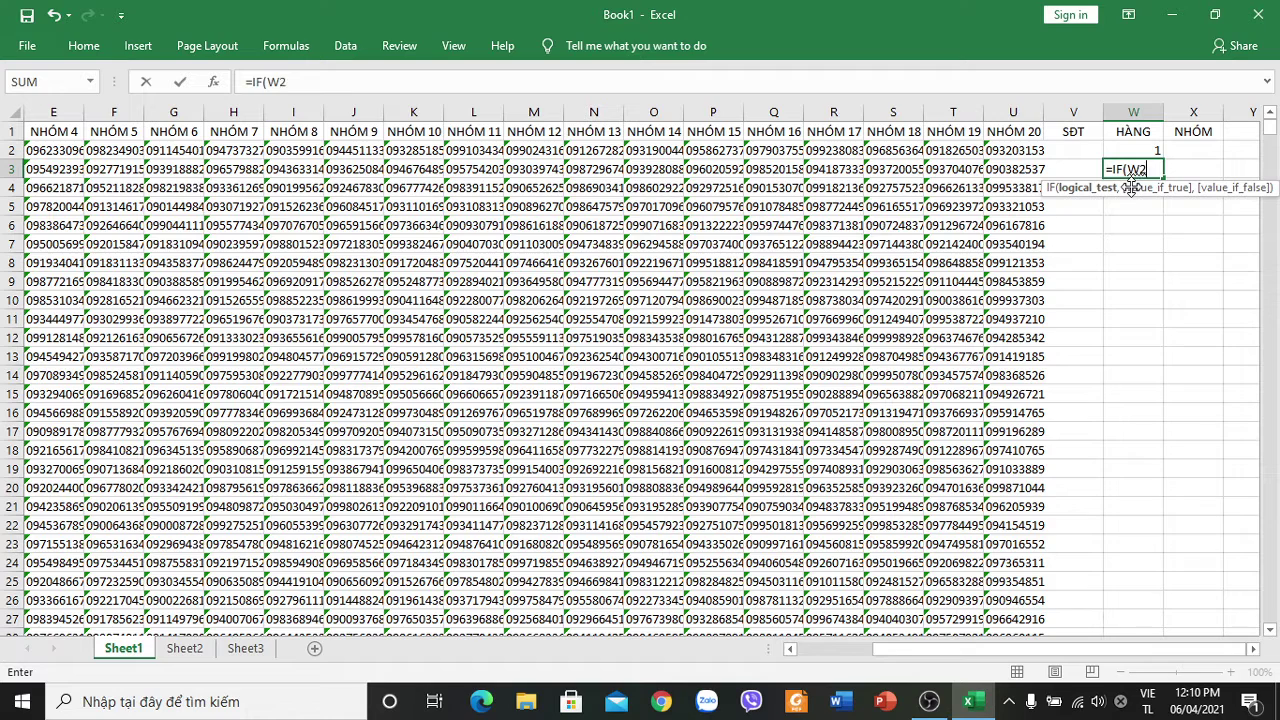
pyautogui.write('=100')
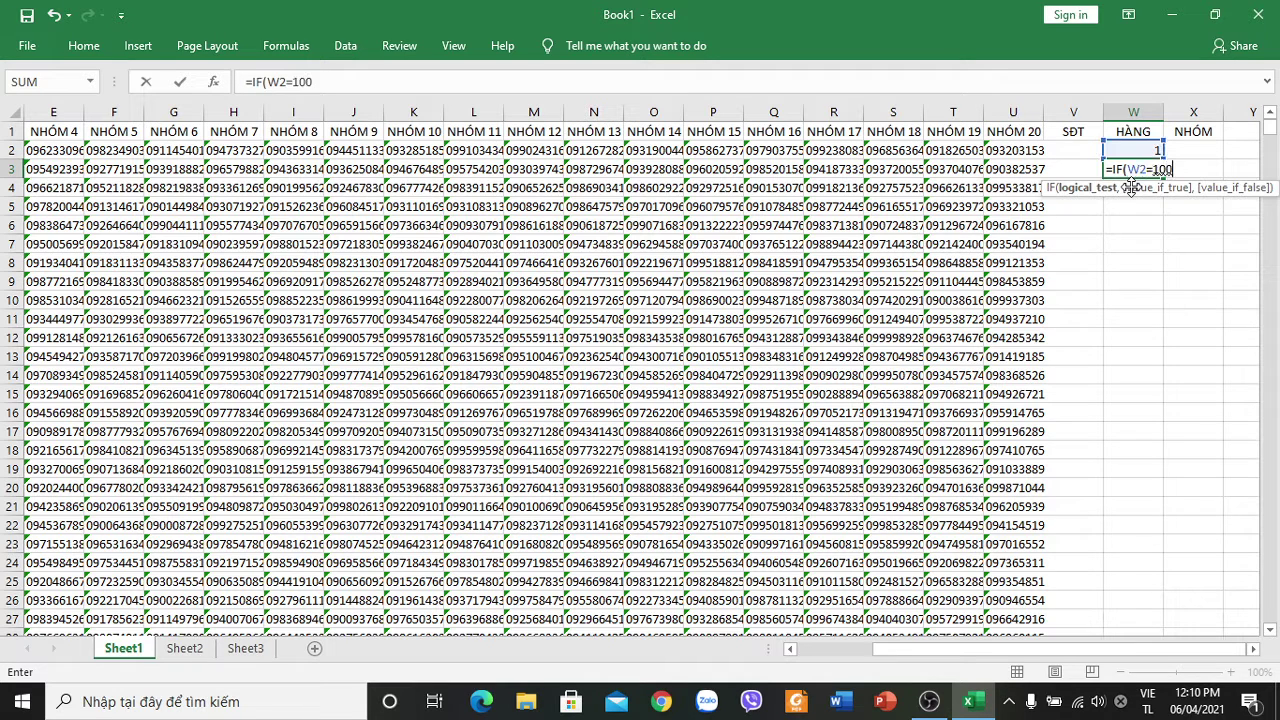
pyautogui.write('0,')
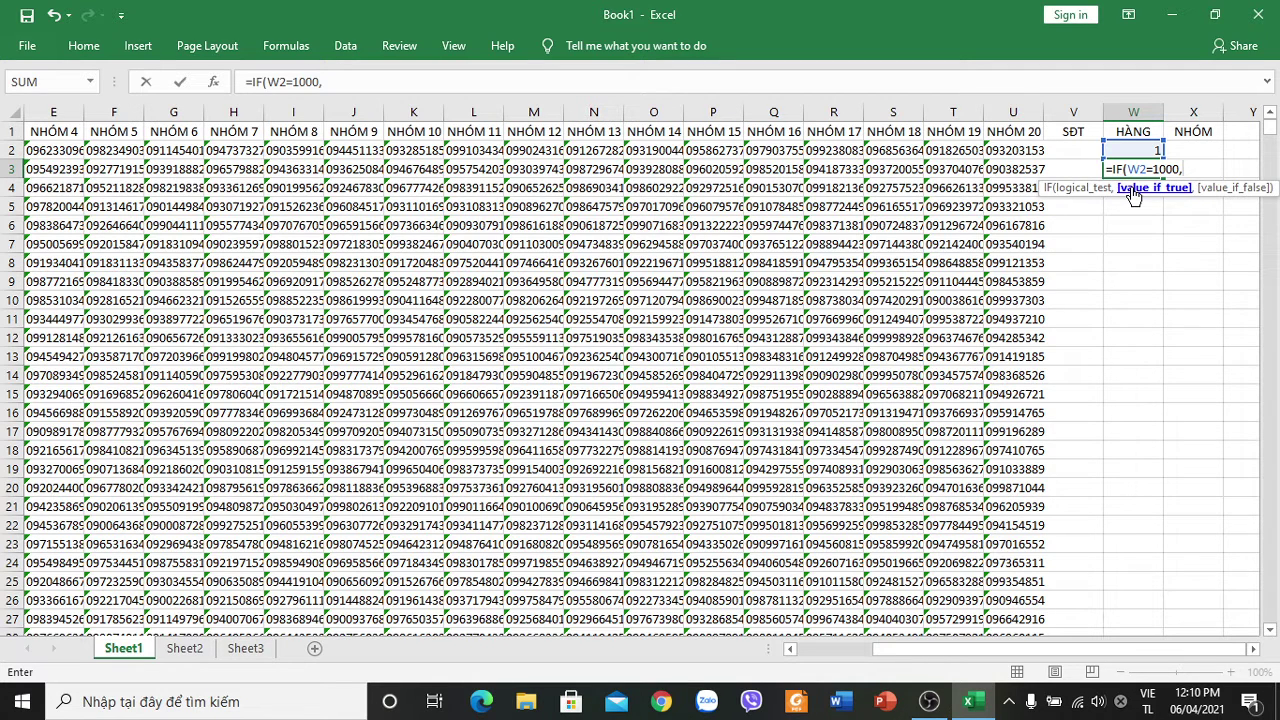
pyautogui.write('1,')
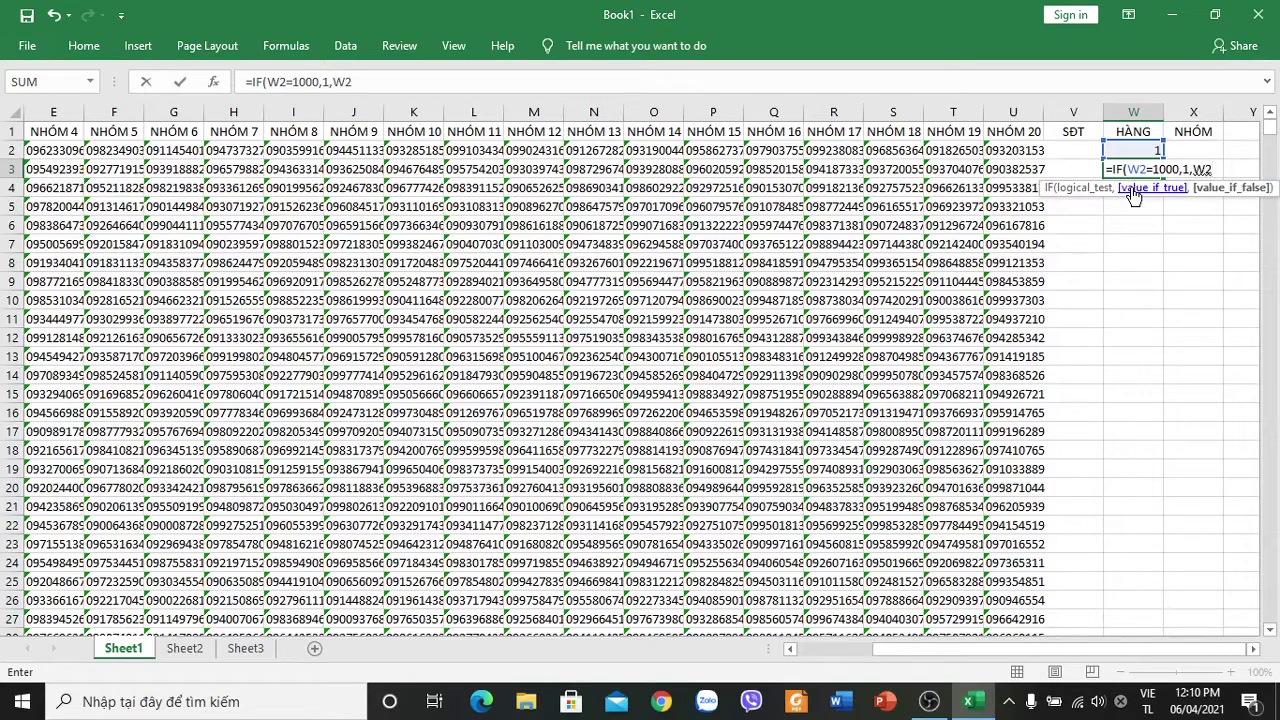
pyautogui.press('Return')
pyautogui.write('=')
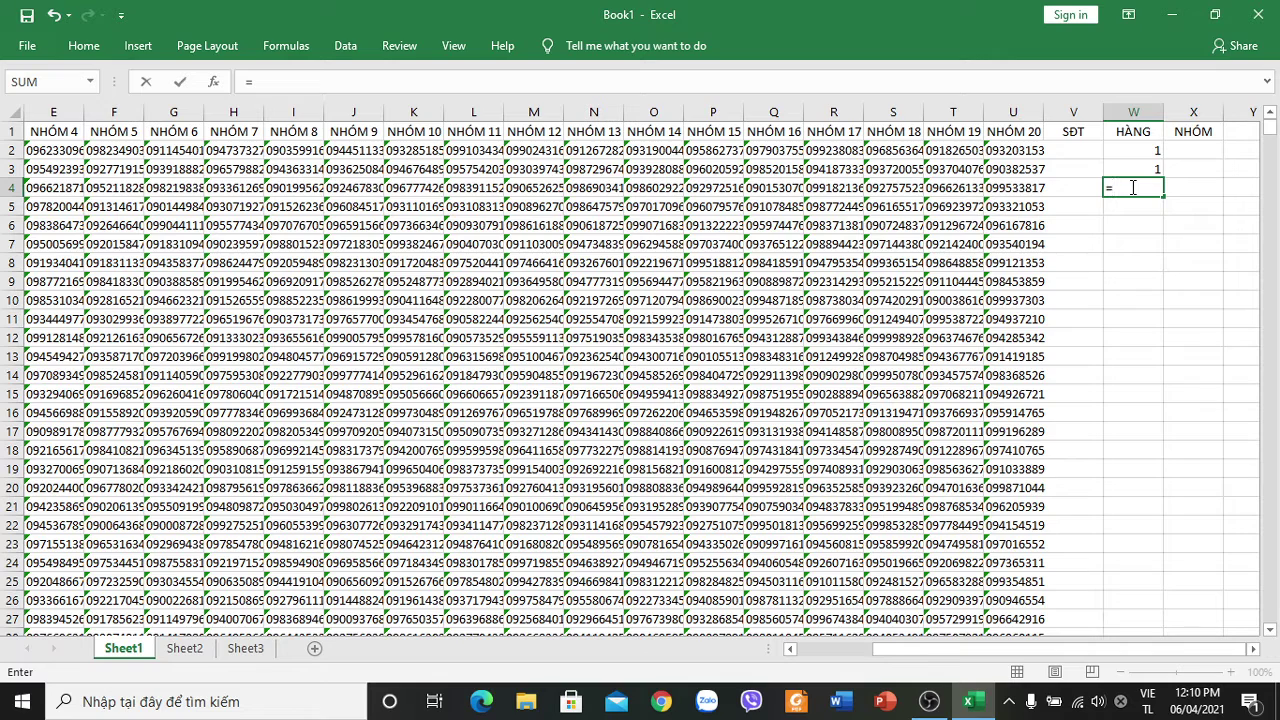
pyautogui.hotkey('ctrl', 'z')
pyautogui.doubleClick(1139, 170)
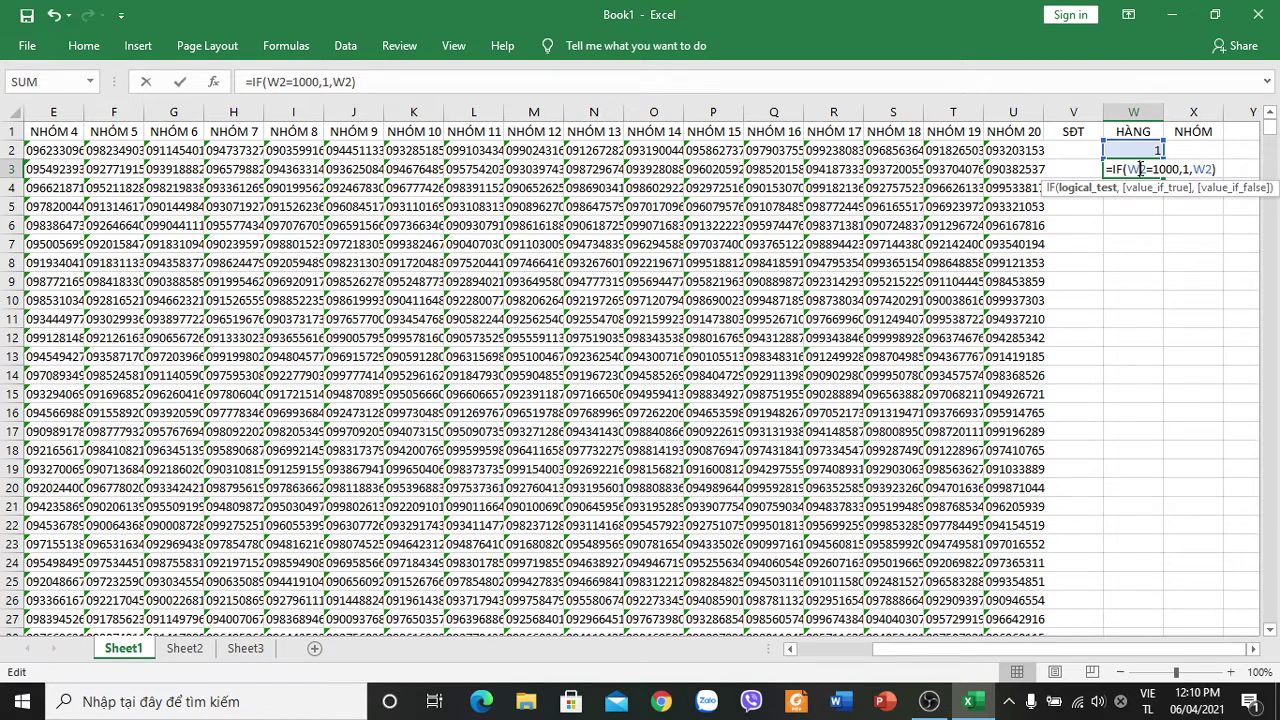
pyautogui.click(1213, 170)
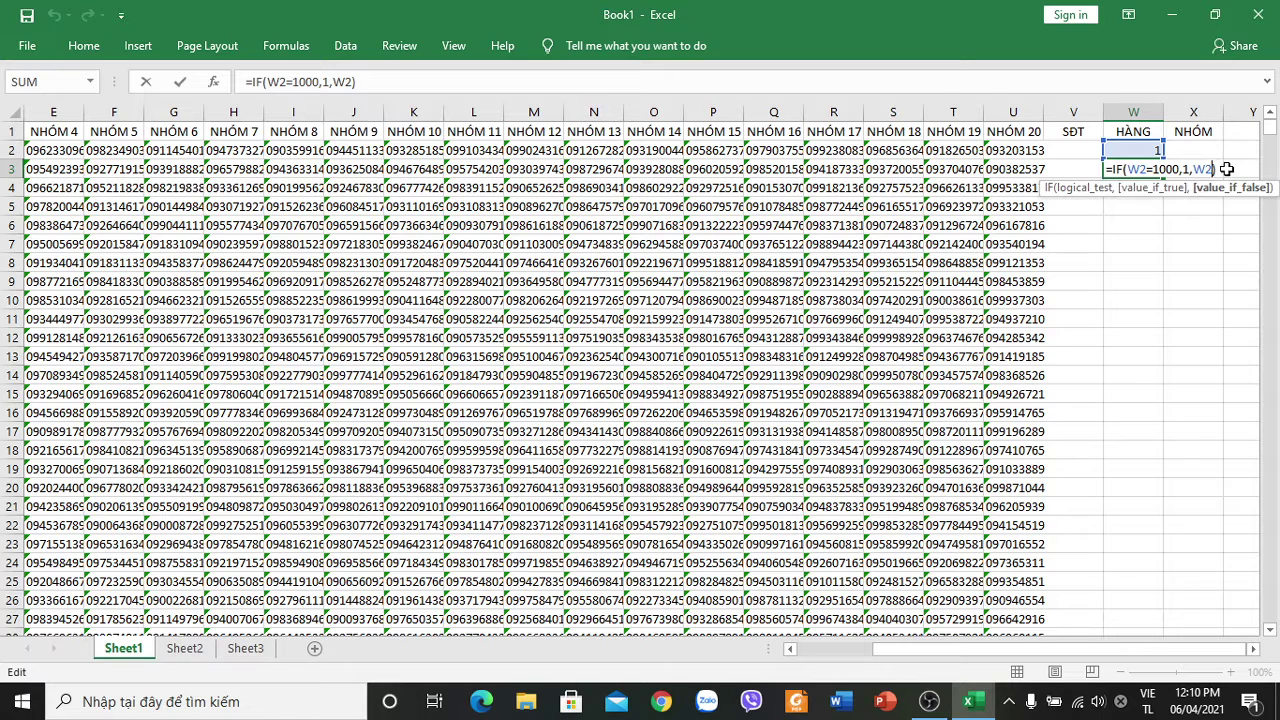
pyautogui.write('+1')
pyautogui.press('Return')
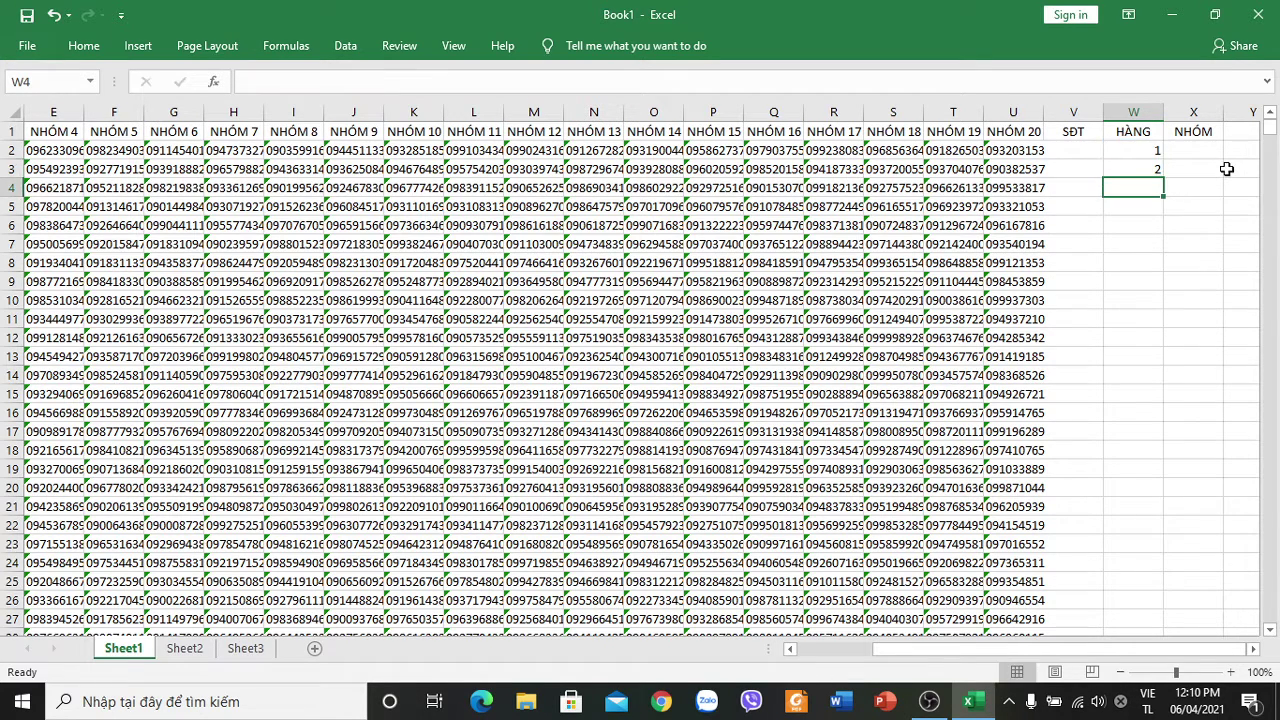
# Fill W3's counter formula down to row 1001, then select column X from row 1001 upward.
pyautogui.click(1150, 170)
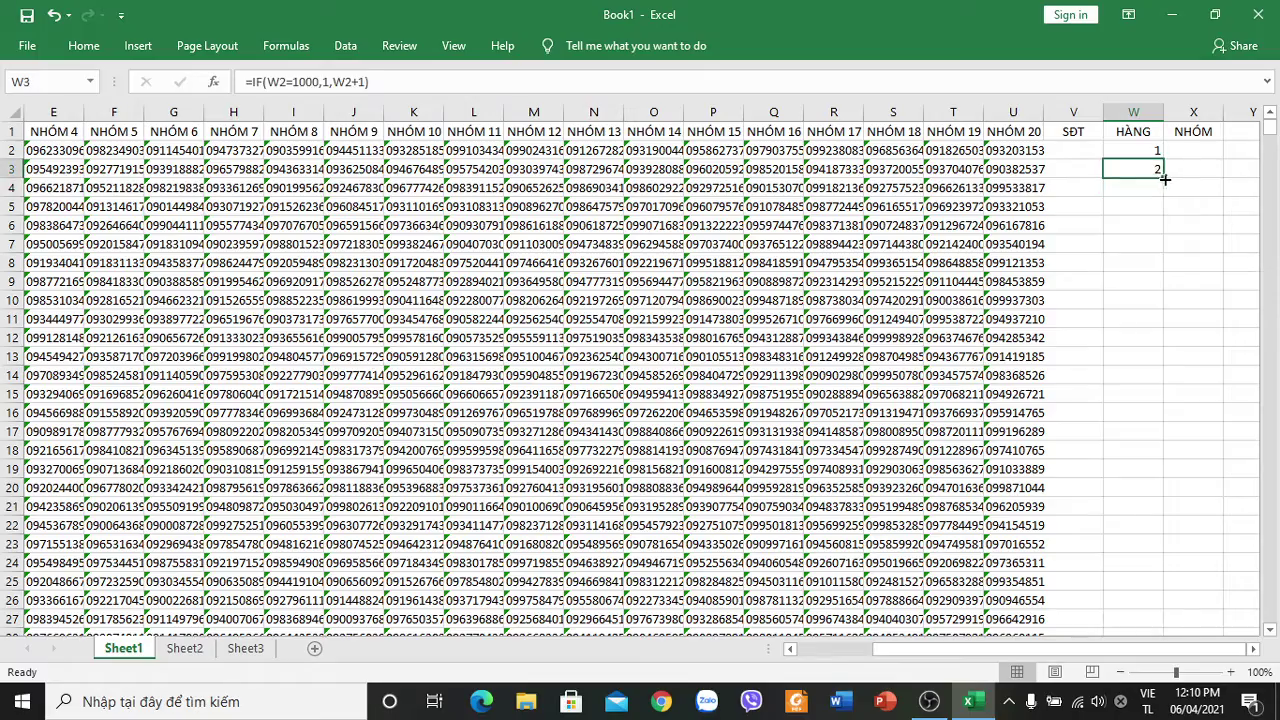
pyautogui.doubleClick(1164, 178)
pyautogui.scroll(-10, 1163, 251)
pyautogui.scroll(-11, 1153, 265)
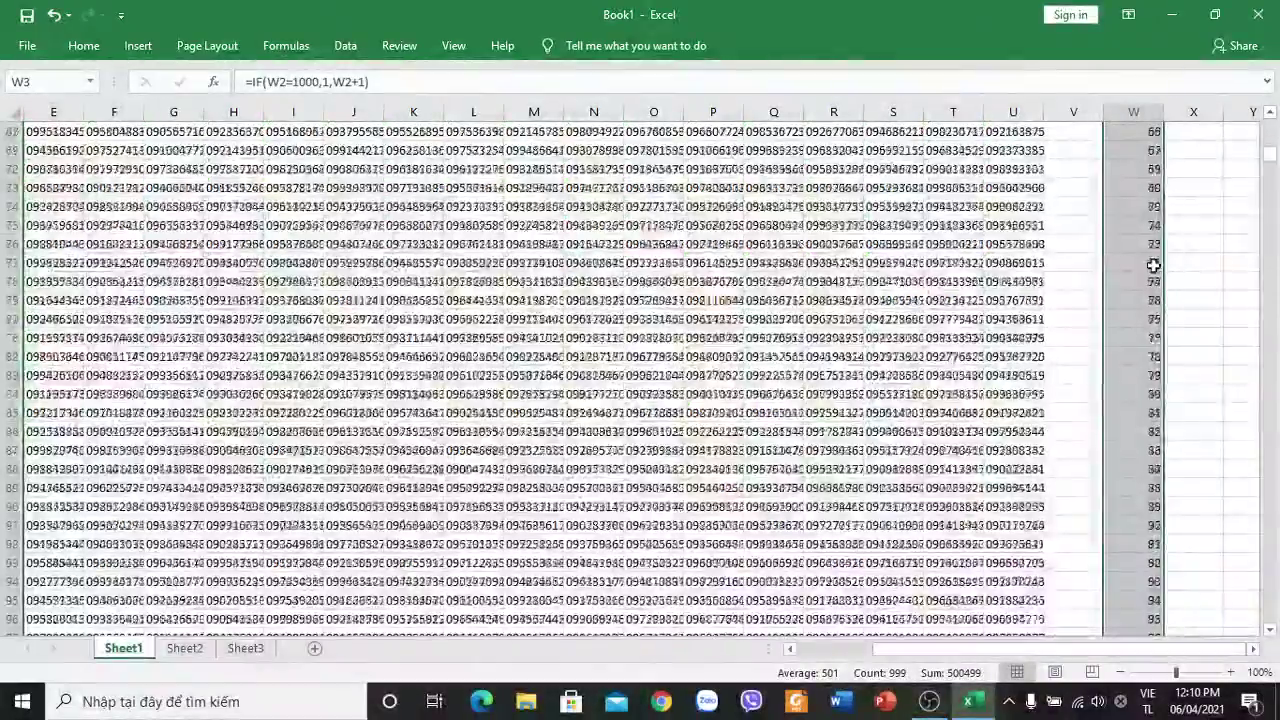
pyautogui.scroll(-10, 1153, 265)
pyautogui.scroll(-12, 1153, 265)
pyautogui.scroll(-10, 1153, 265)
pyautogui.moveTo(1268, 222); pyautogui.dragTo(1270, 612)
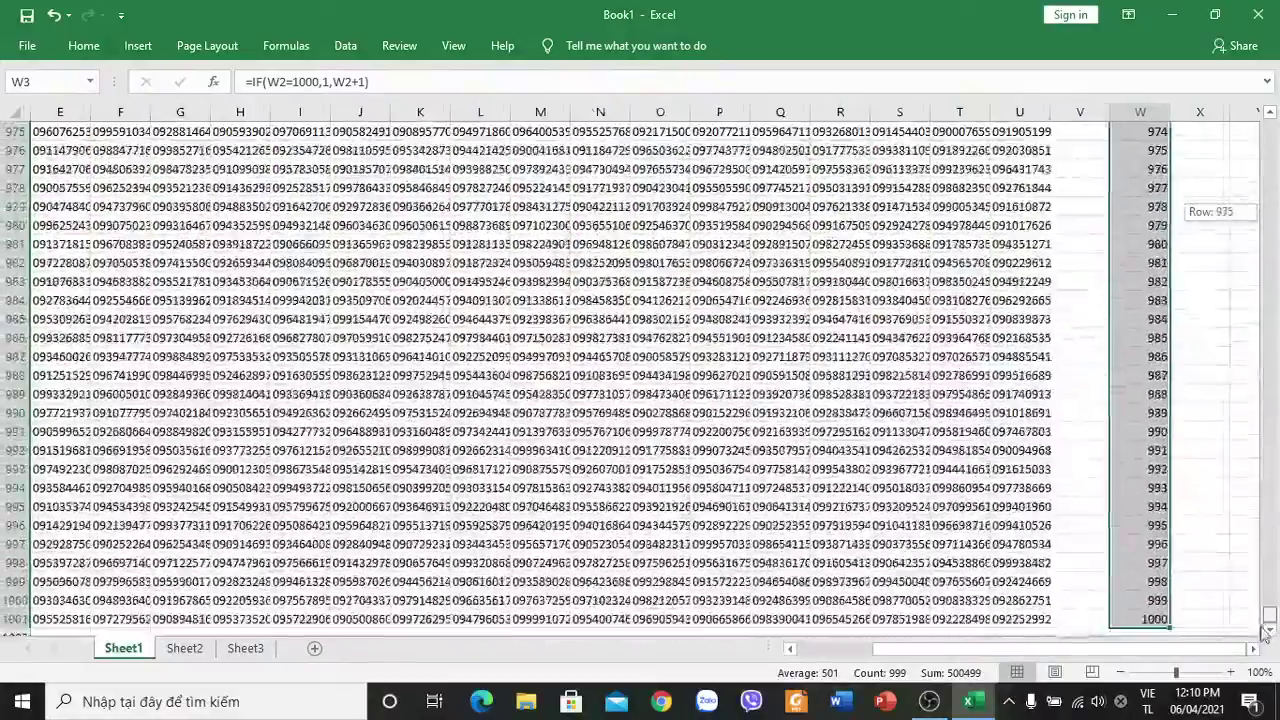
pyautogui.click(1163, 619)
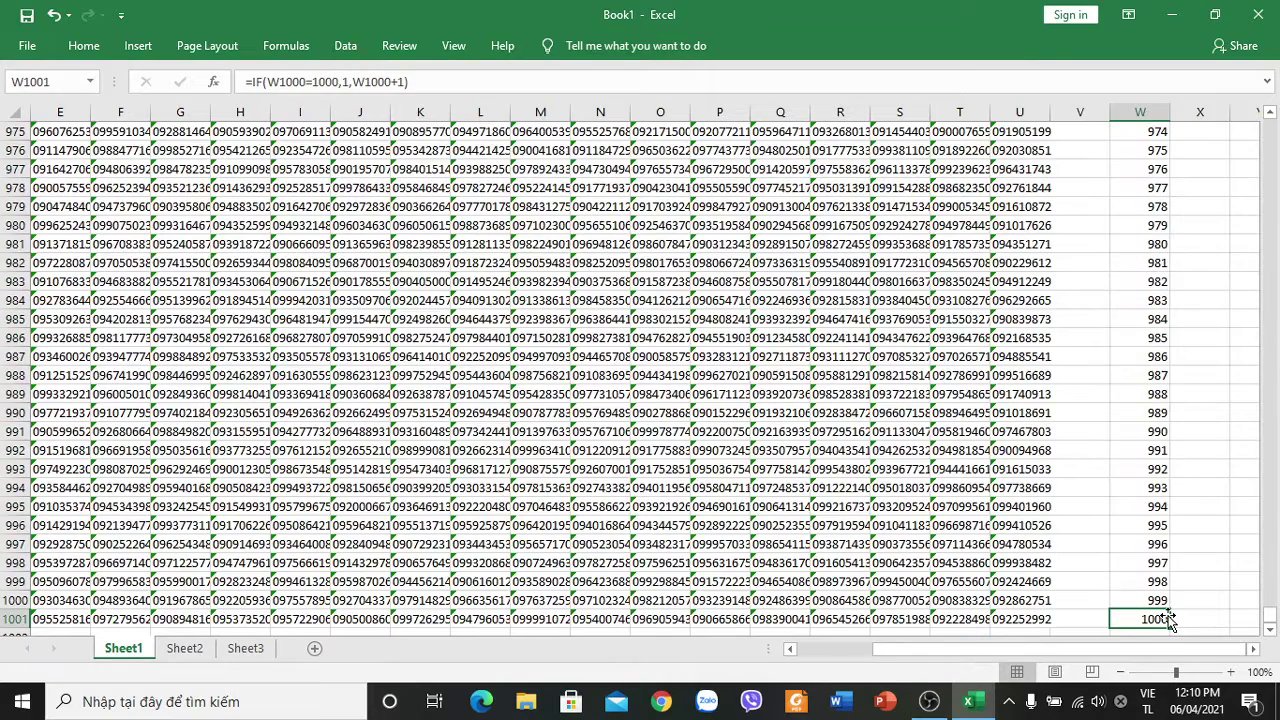
pyautogui.press('Right')
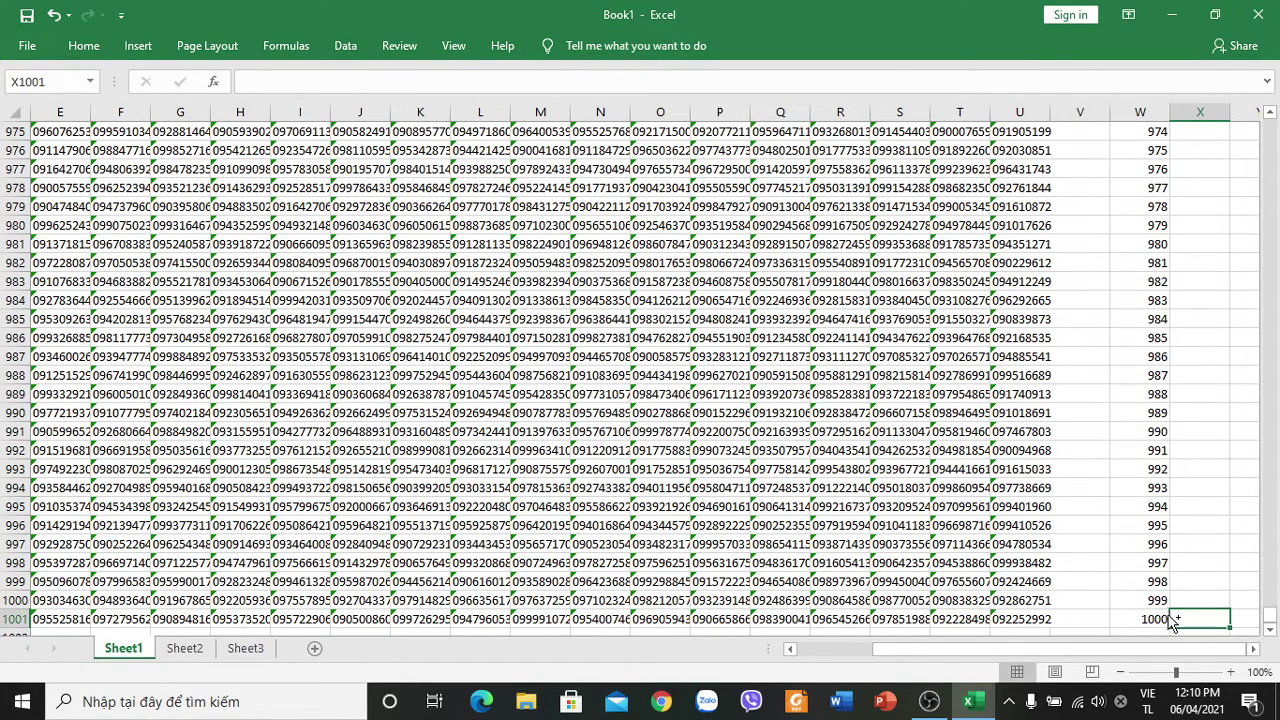
pyautogui.hotkey('ctrl', 'shift', 'Up')
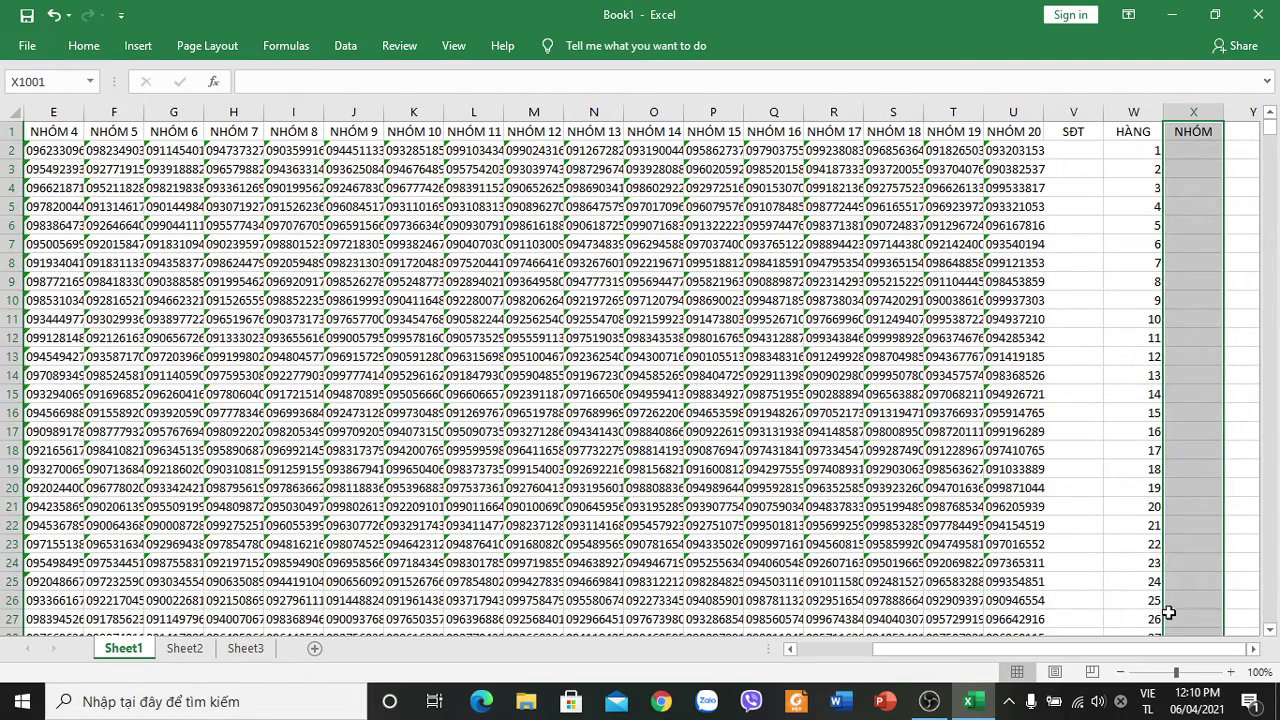
# Enter 1 in X2 and fill it down the NHÓM column to row 1001.
pyautogui.click(1197, 147)
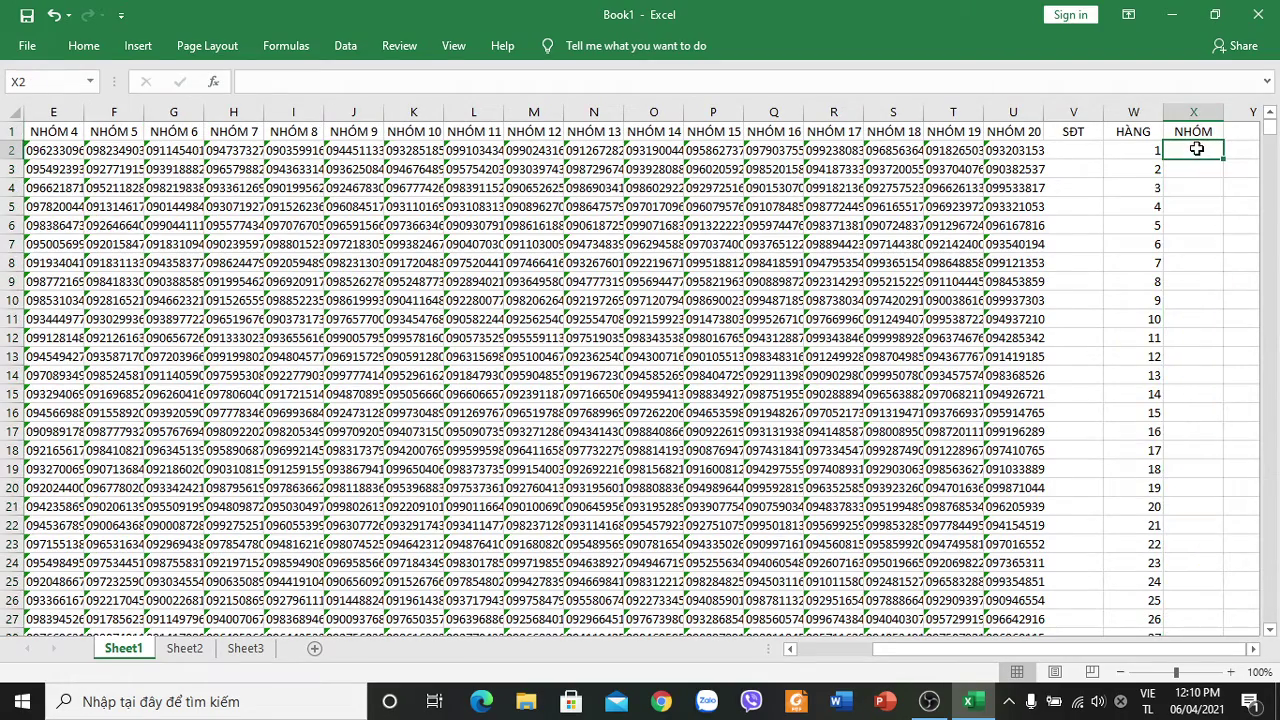
pyautogui.doubleClick(1195, 151)
pyautogui.write('1')
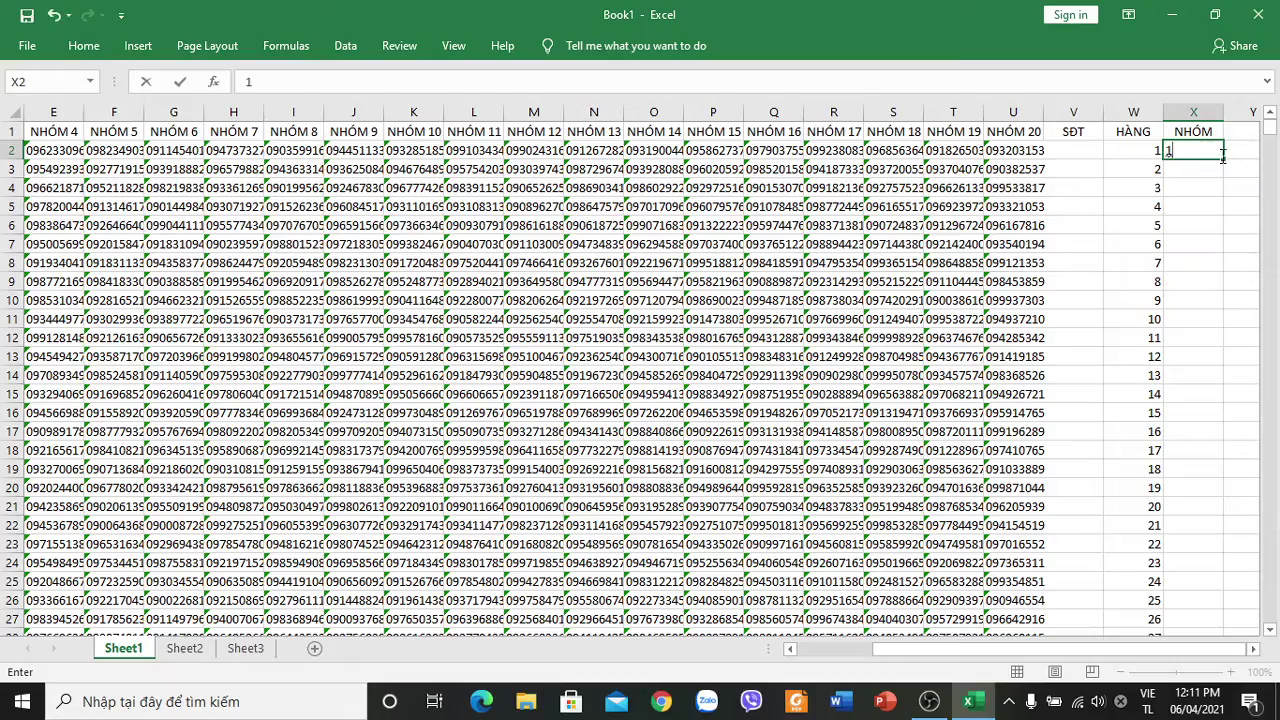
pyautogui.doubleClick(1224, 160)
pyautogui.scroll(-9, 1175, 345)
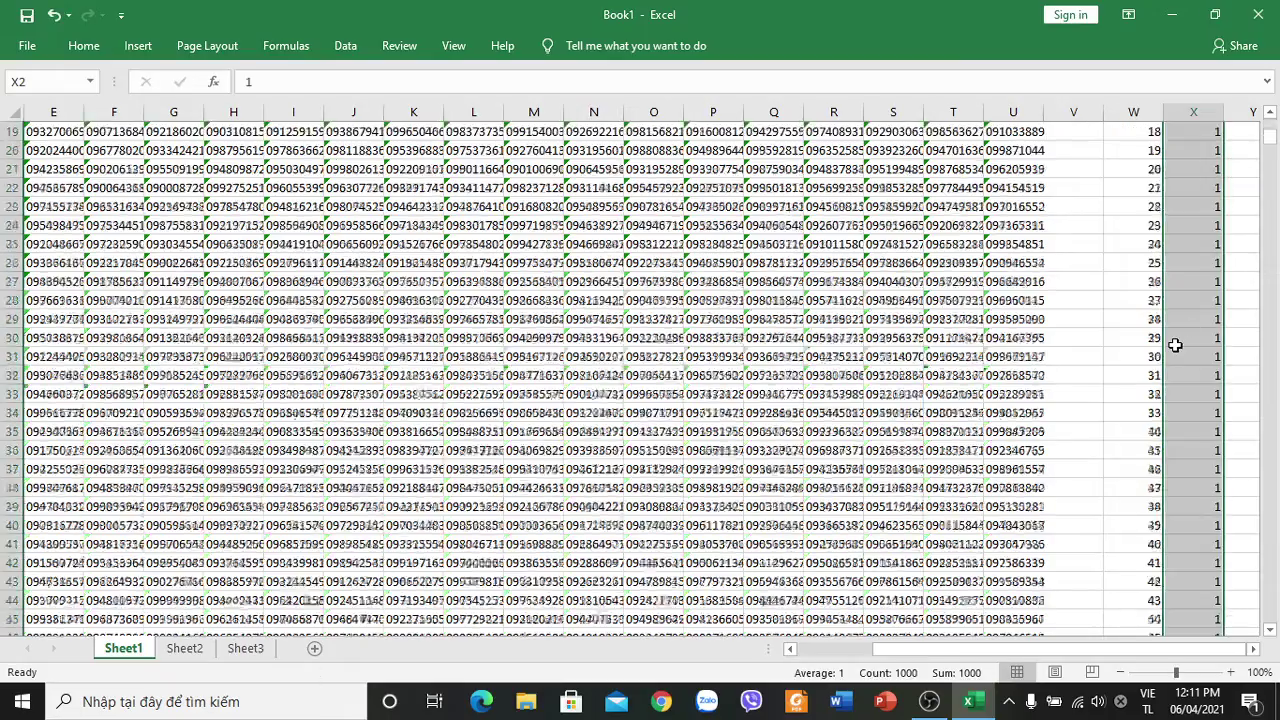
pyautogui.scroll(-5, 1175, 345)
pyautogui.scroll(9, 1175, 345)
pyautogui.scroll(5, 1175, 345)
pyautogui.scroll(-3, 1175, 345)
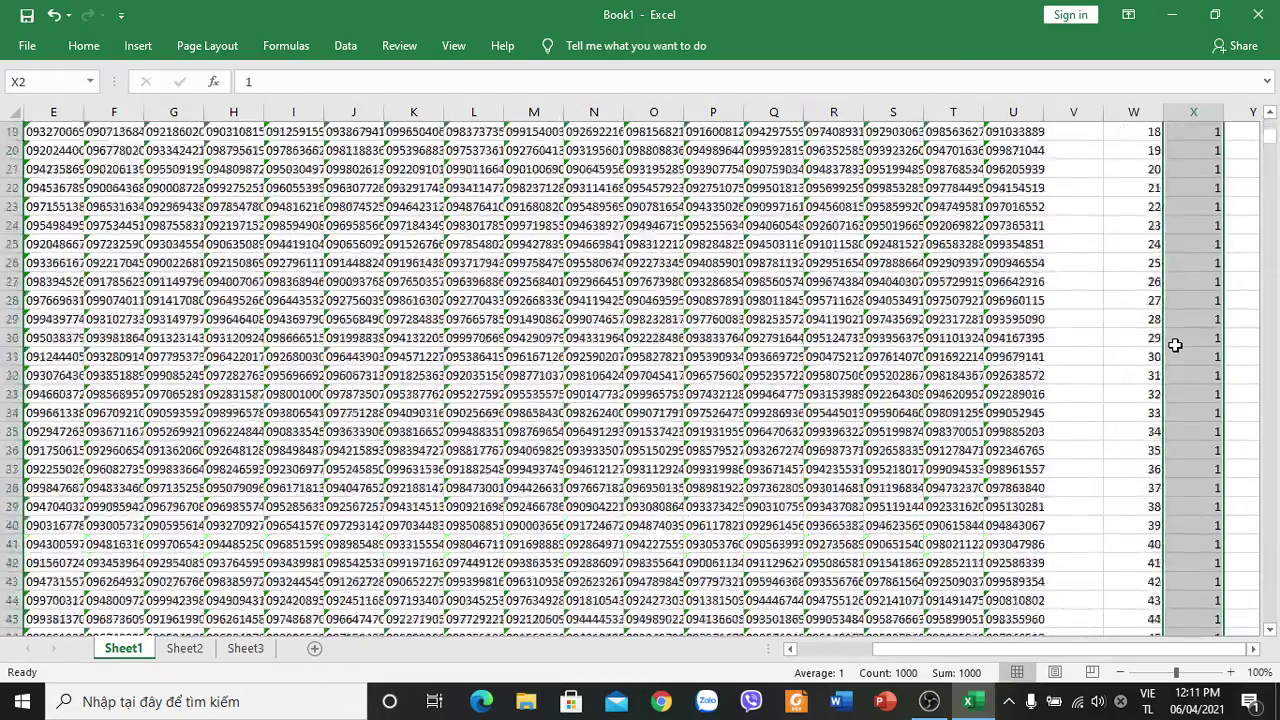
pyautogui.scroll(-2, 1175, 345)
pyautogui.scroll(5, 1175, 345)
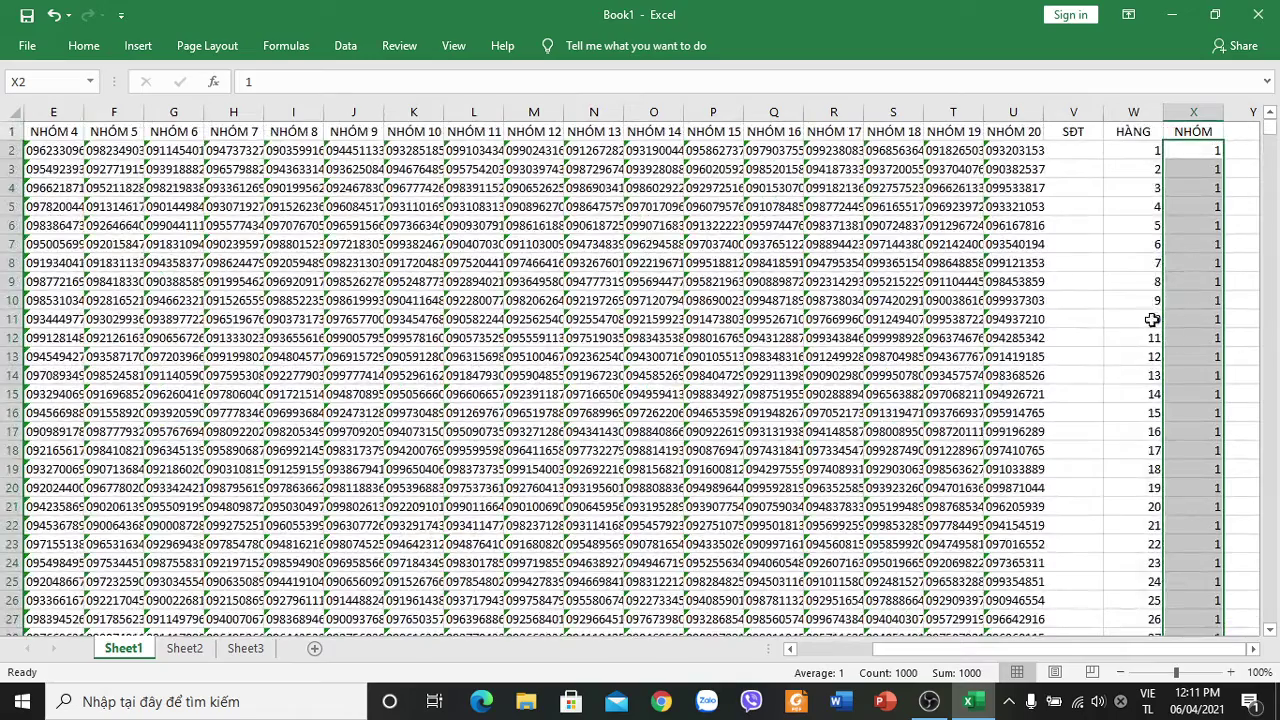
# Copy W3's HÀNG counter formula down to row 1001 and check the result.
pyautogui.click(1139, 150)
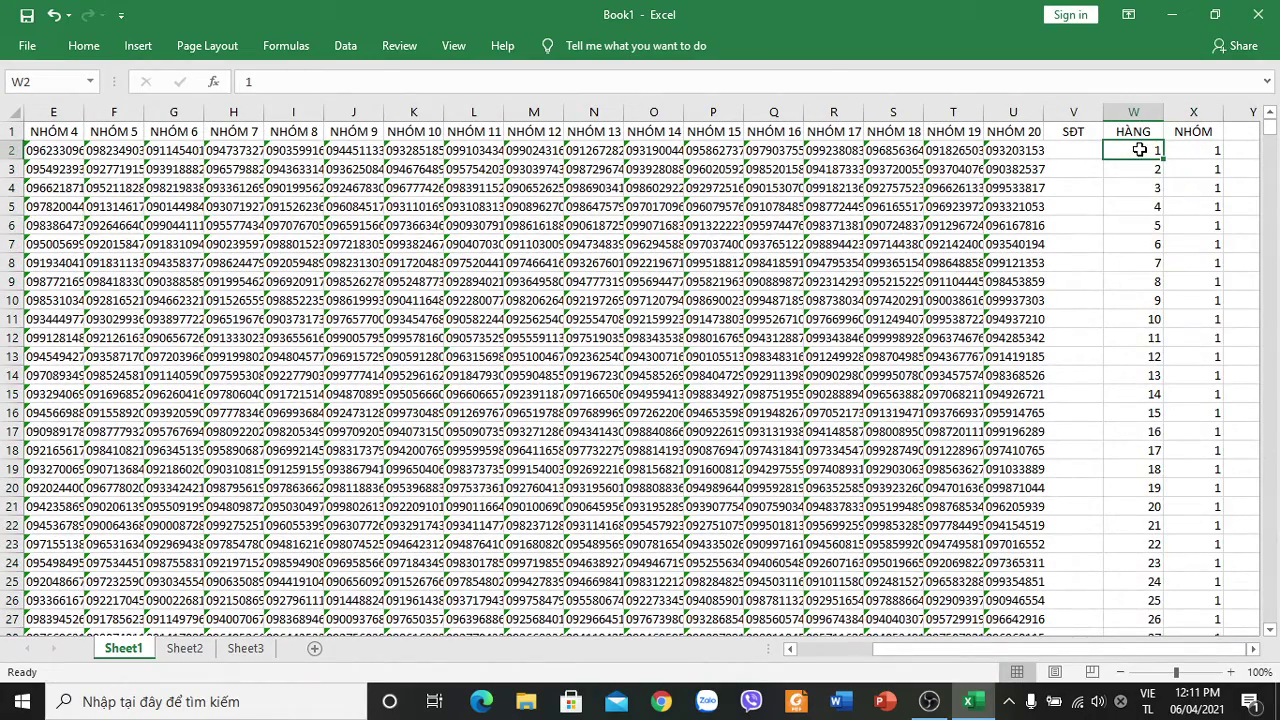
pyautogui.click(1141, 175)
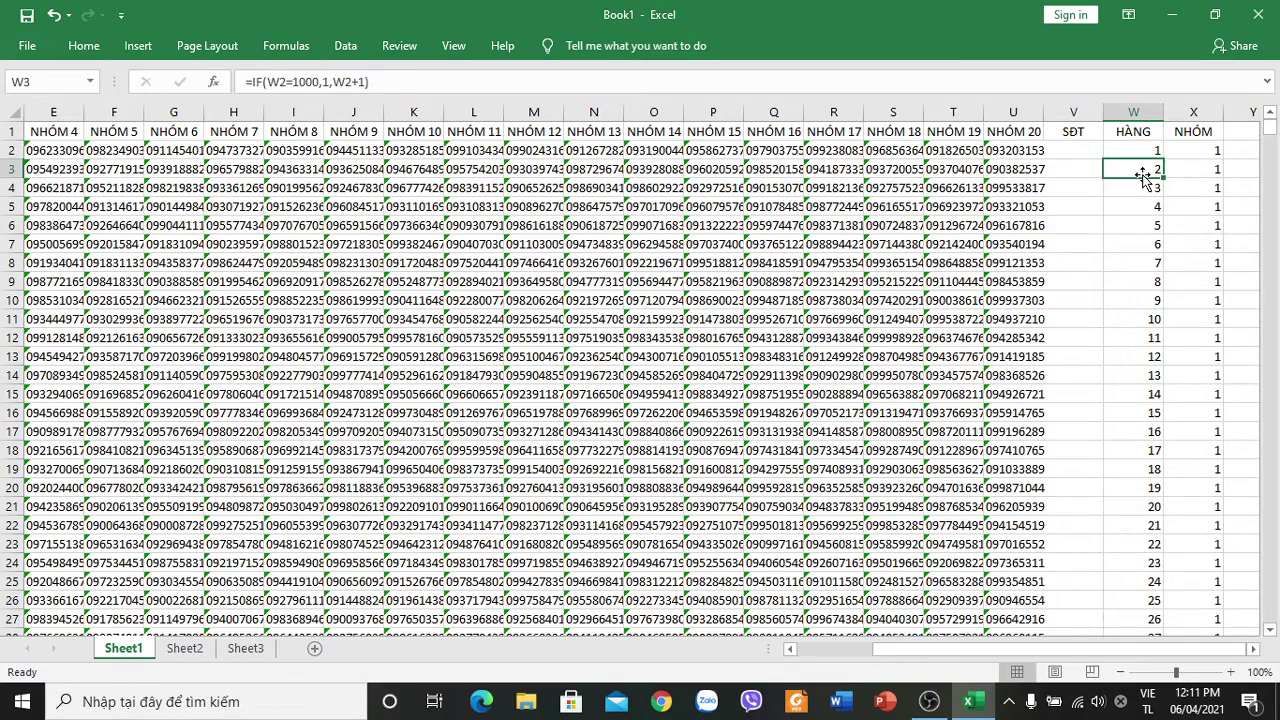
pyautogui.doubleClick(1167, 179)
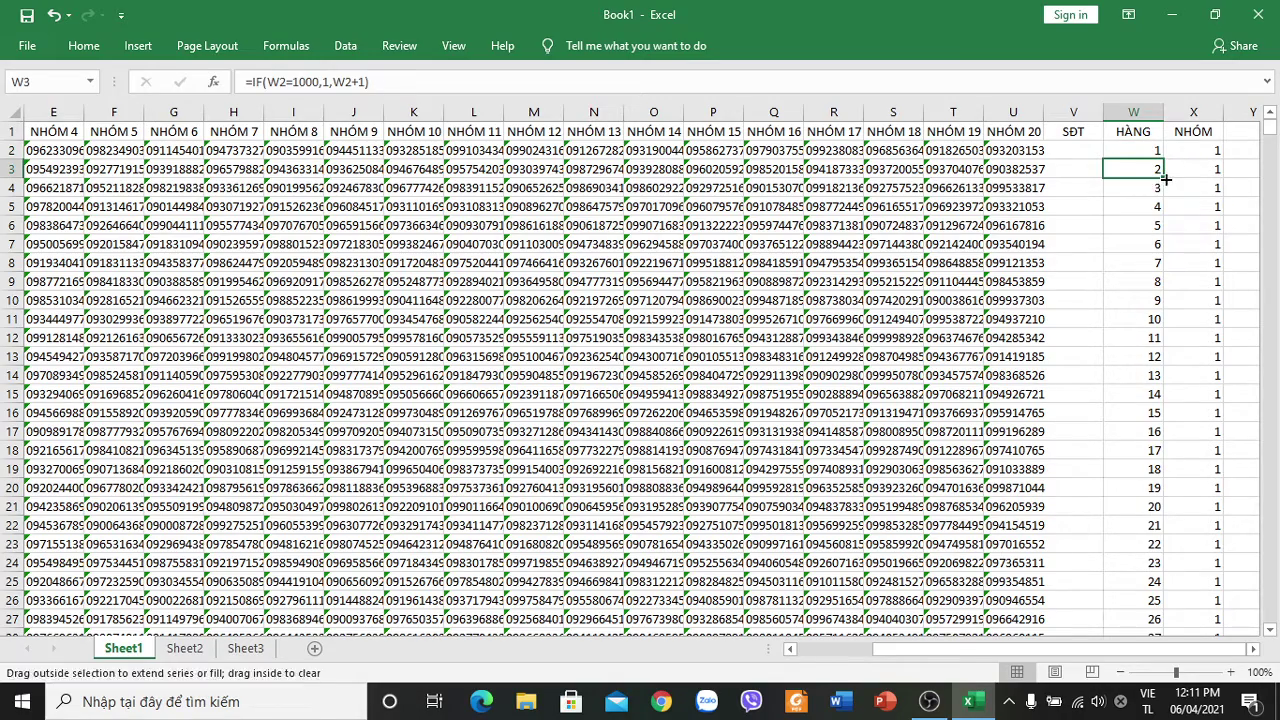
pyautogui.scroll(-20, 1175, 175)
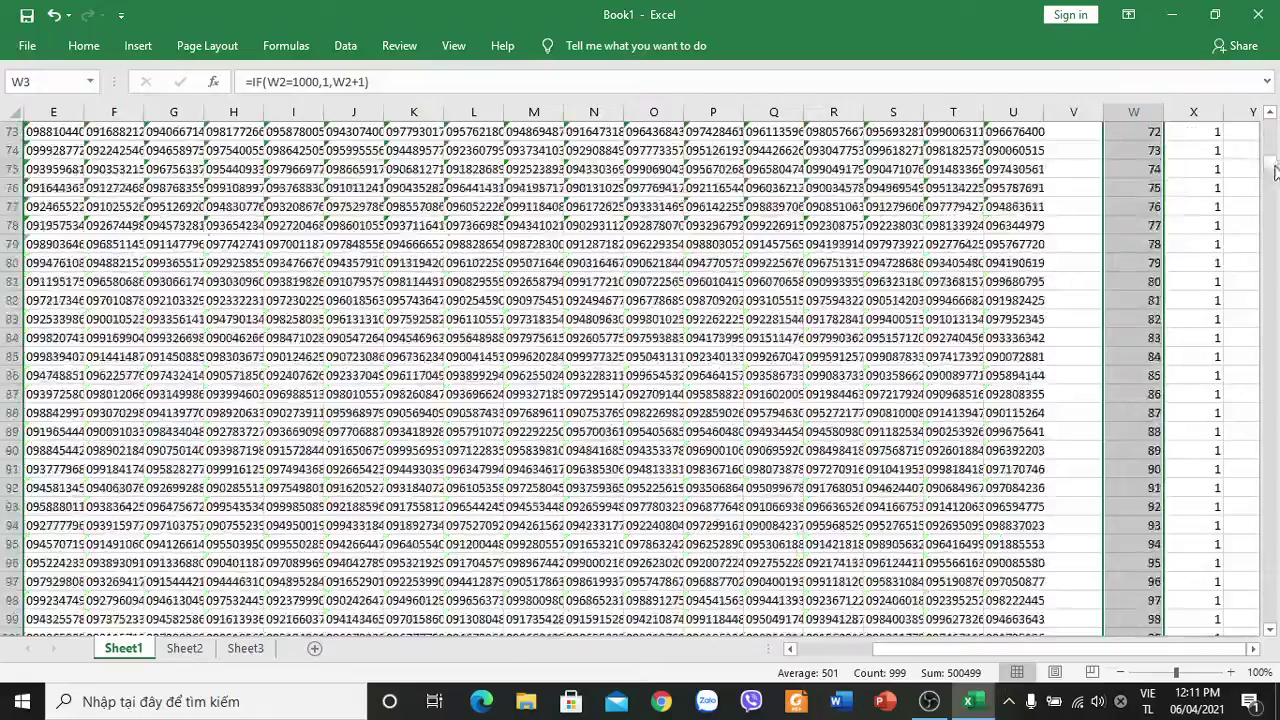
pyautogui.moveTo(1269, 160); pyautogui.dragTo(1270, 600)
pyautogui.scroll(-9, 1094, 451)
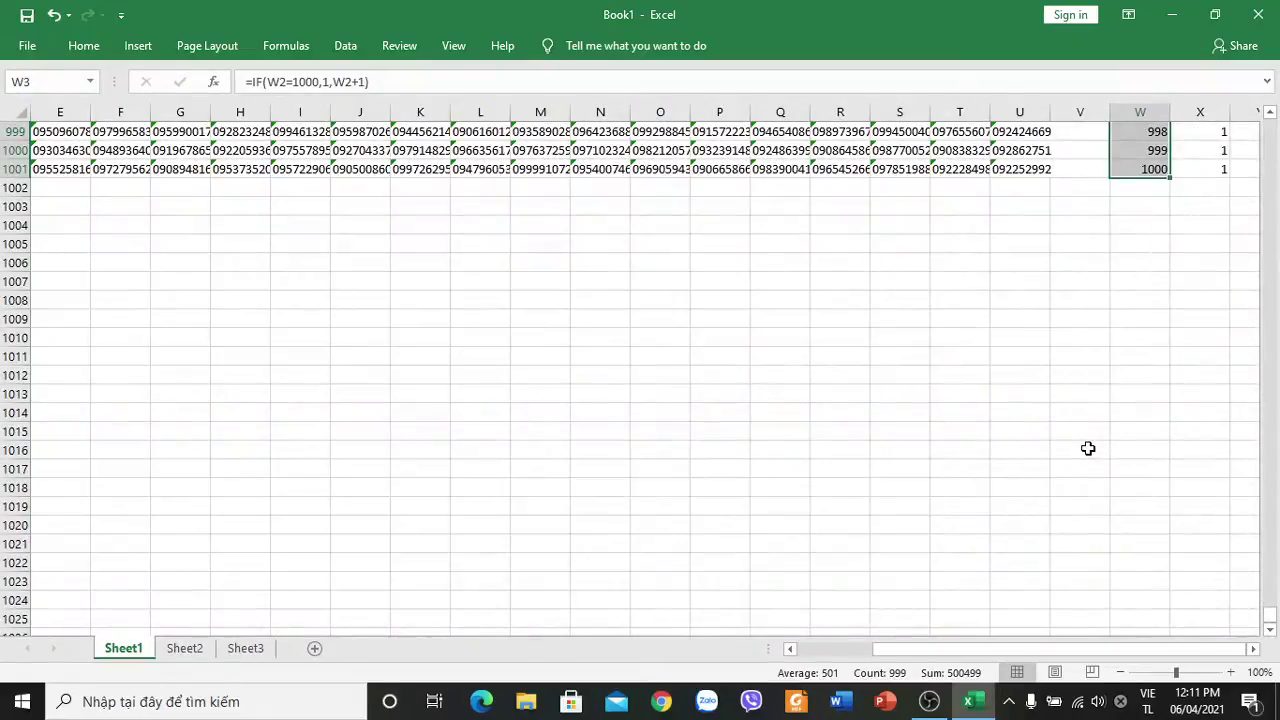
pyautogui.scroll(3, 1087, 447)
pyautogui.scroll(3, 1086, 444)
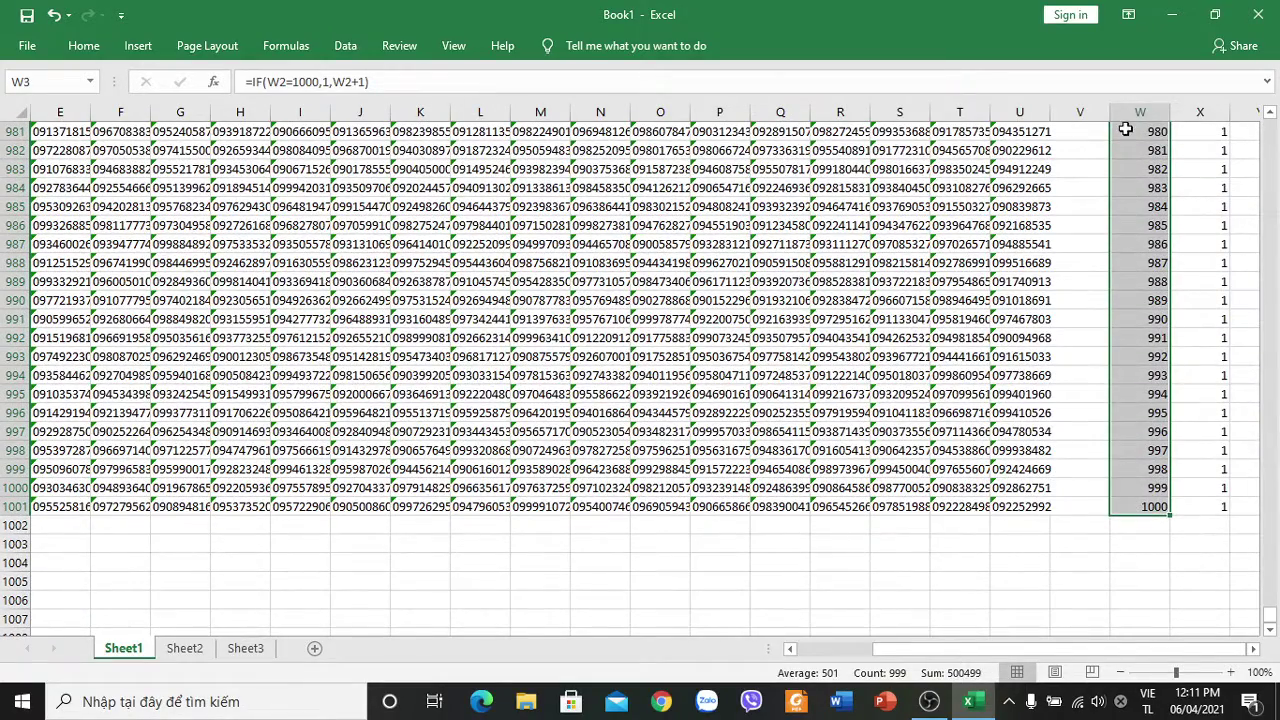
pyautogui.scroll(12, 1086, 237)
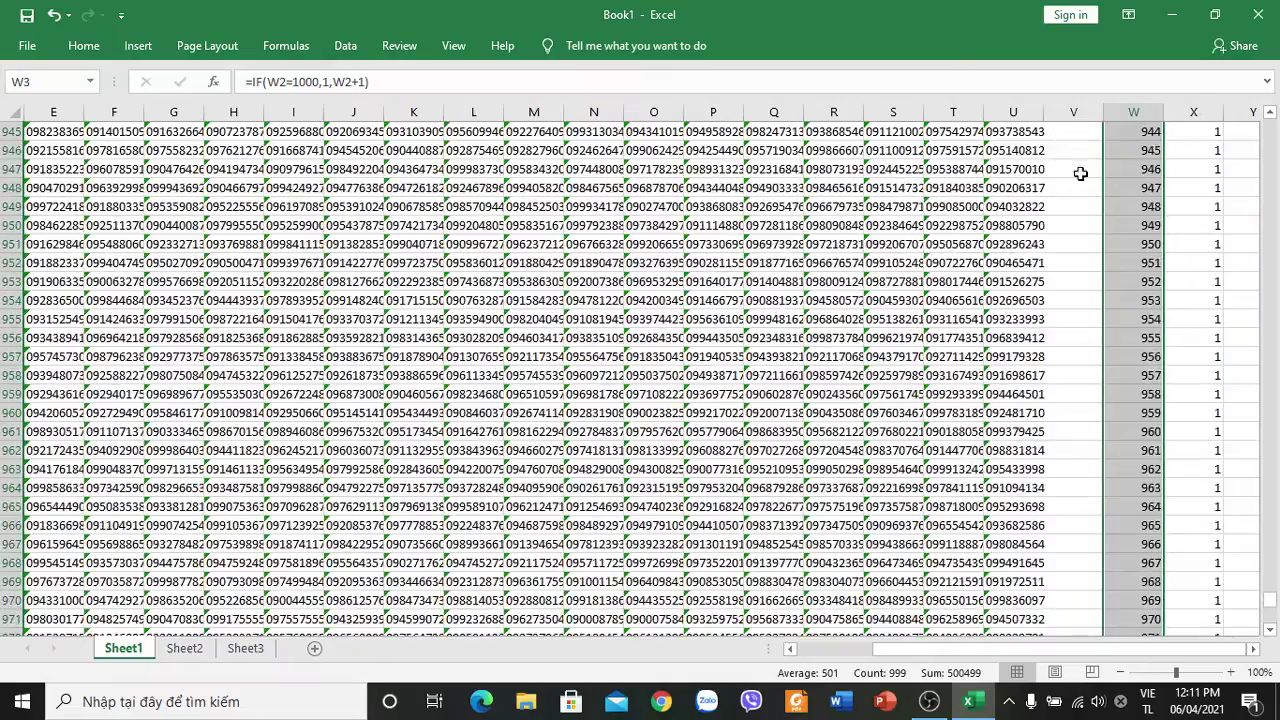
pyautogui.scroll(7, 1067, 187)
pyautogui.scroll(10, 1067, 187)
pyautogui.scroll(10, 1067, 187)
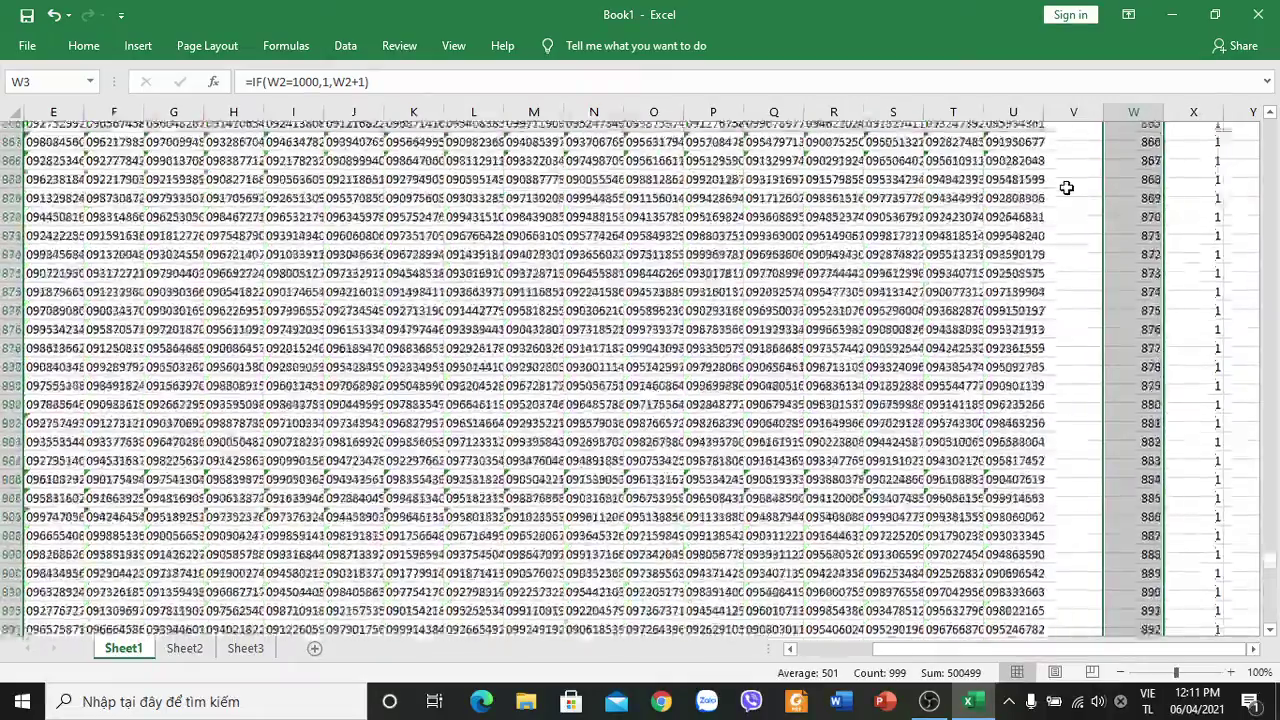
pyautogui.scroll(11, 1067, 187)
pyautogui.scroll(8, 1067, 187)
pyautogui.scroll(8, 1067, 187)
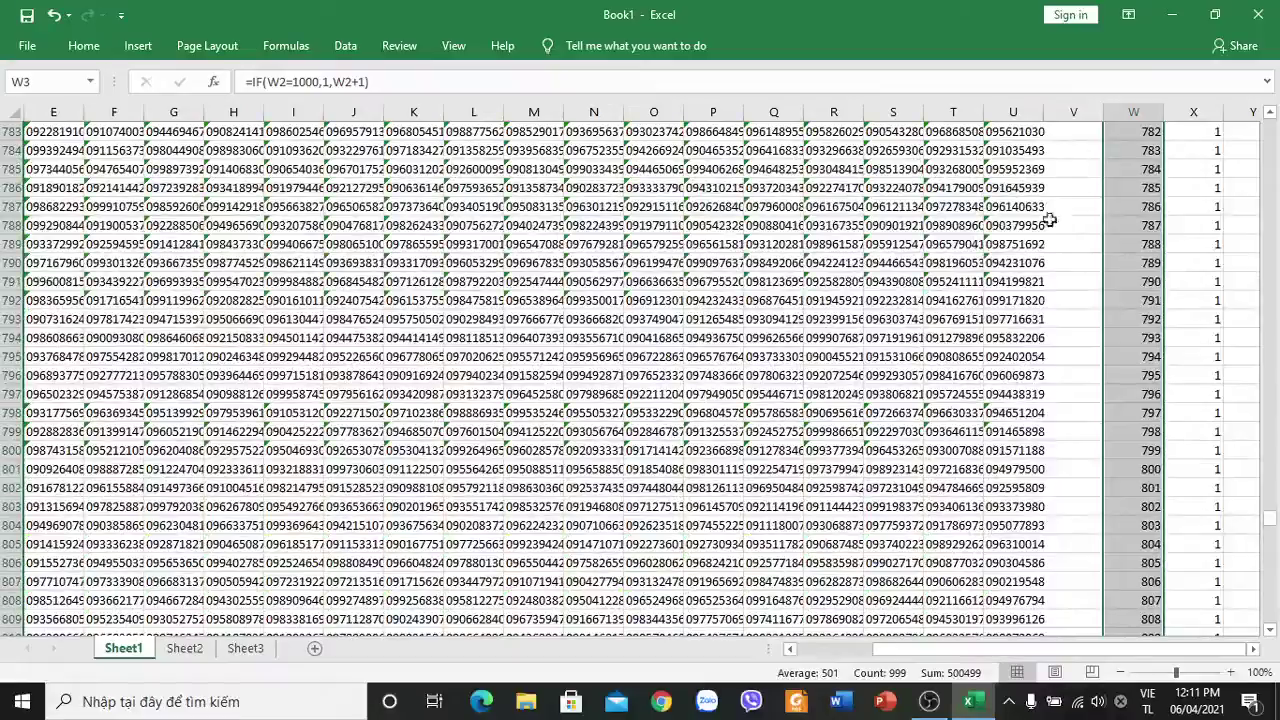
pyautogui.scroll(13, 1087, 452)
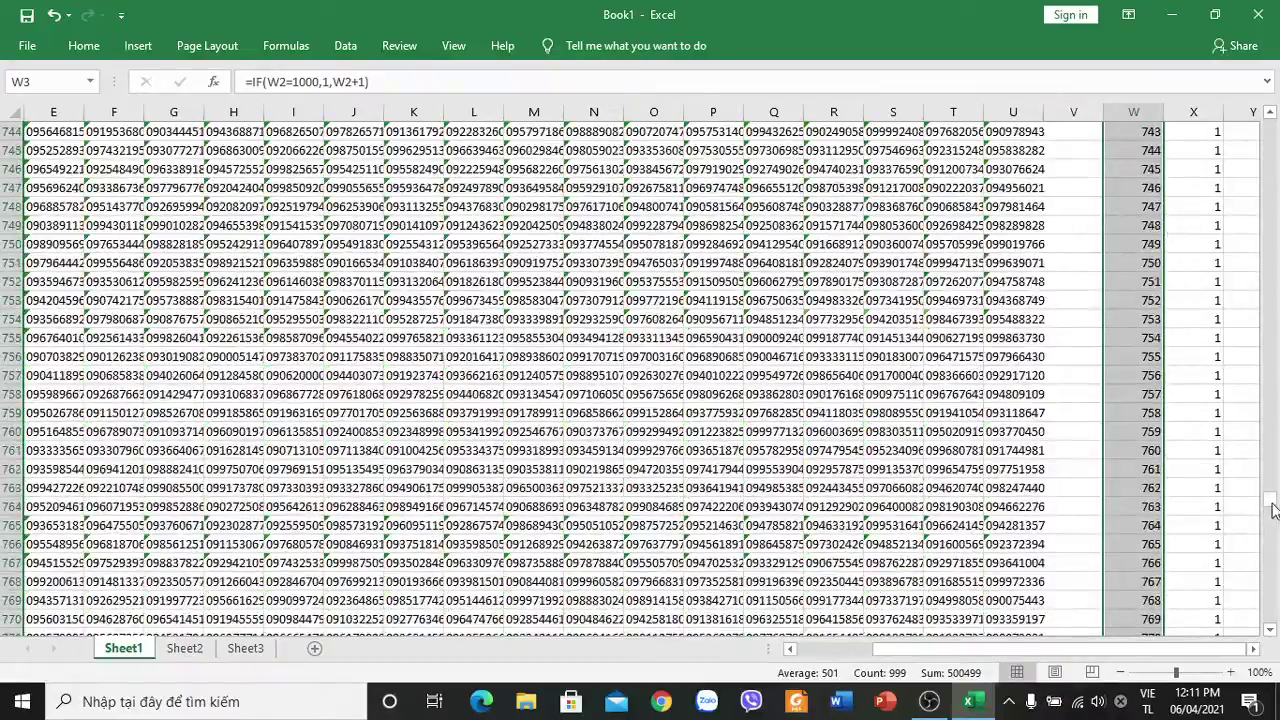
pyautogui.moveTo(1272, 510); pyautogui.dragTo(1272, 130)
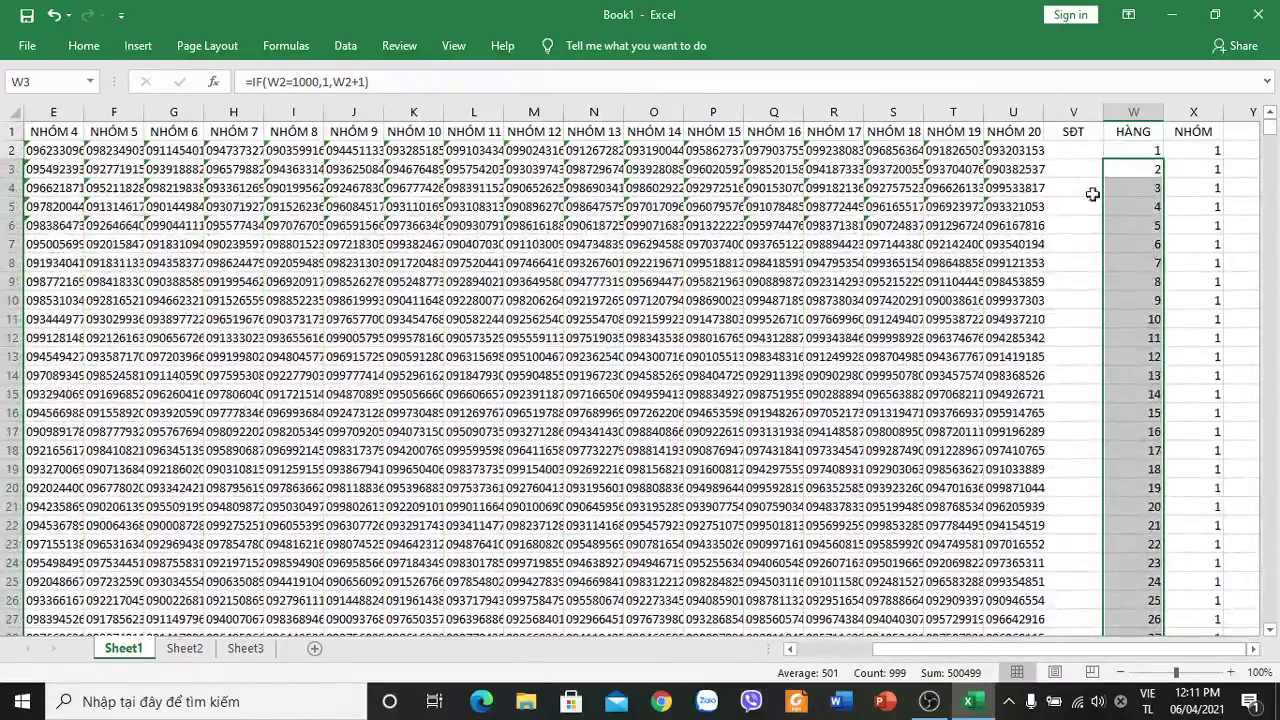
# Insert a blank column V before the SĐT column.
pyautogui.rightClick(1101, 111)
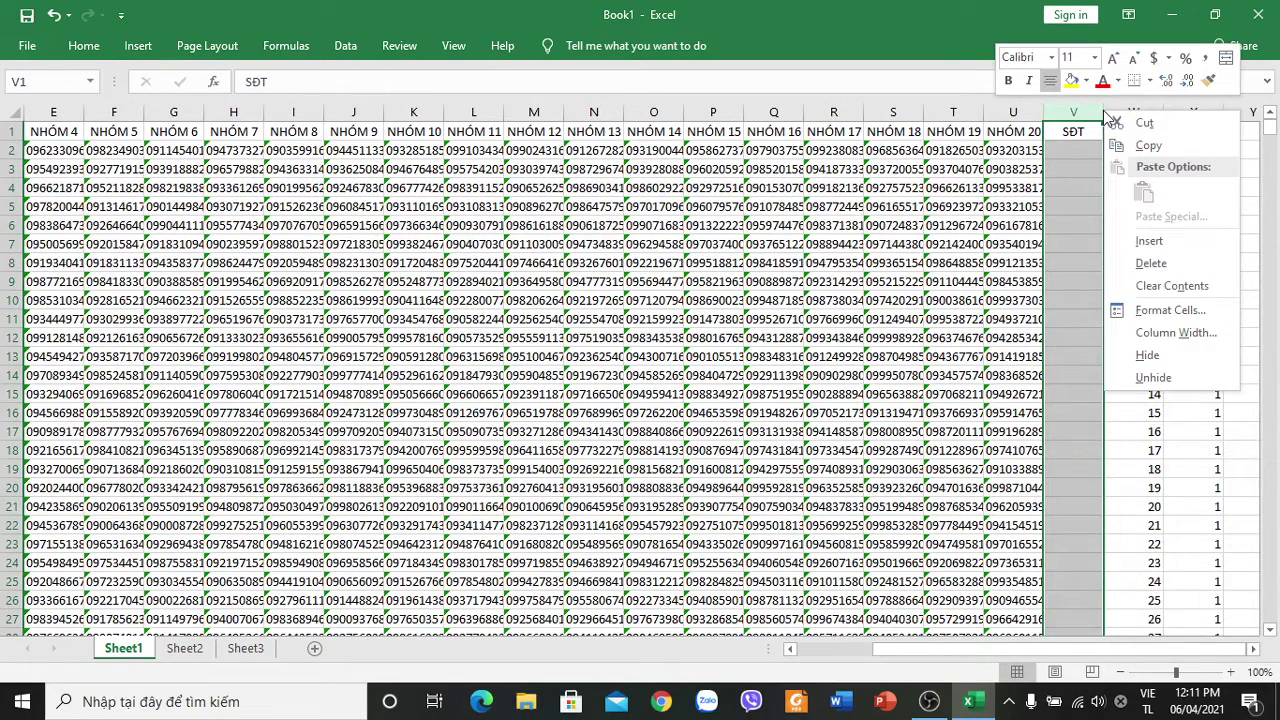
pyautogui.click(1152, 241)
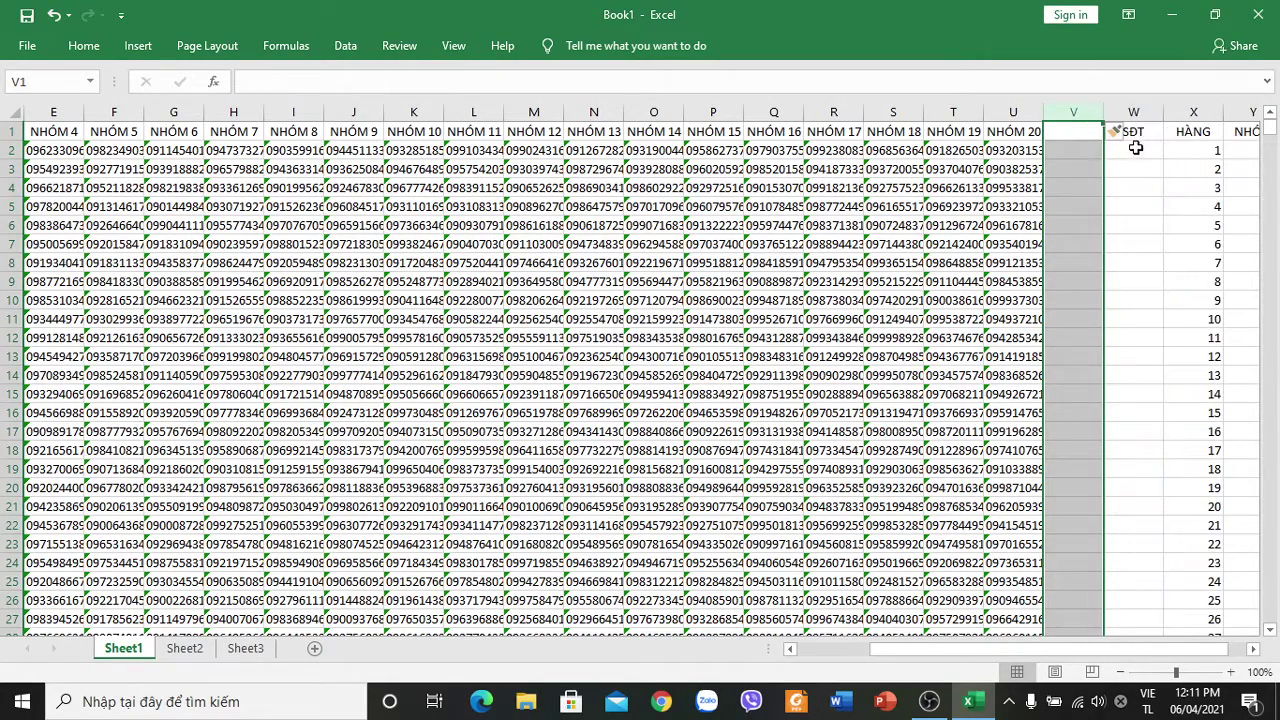
pyautogui.click(1155, 135)
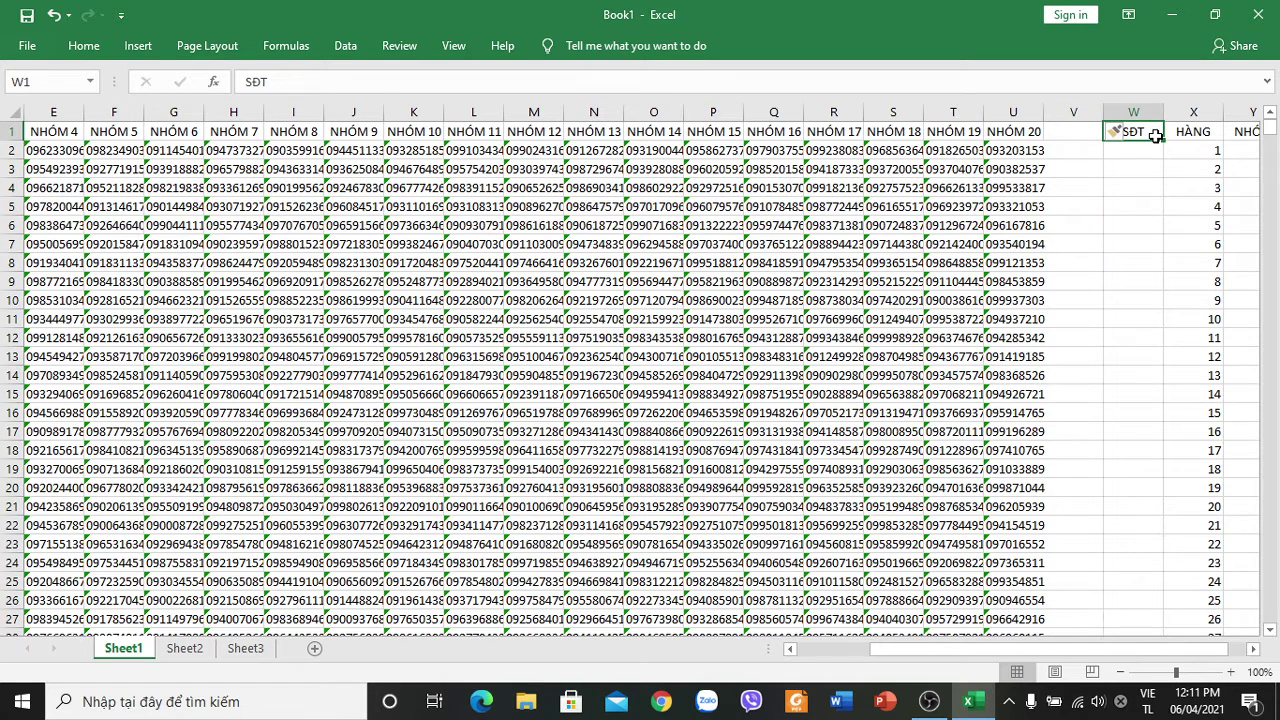
# Replace the SĐT header in W1 with 1 and fill column W as a linear series, step 1, up to 20000.
pyautogui.press('BackSpace')
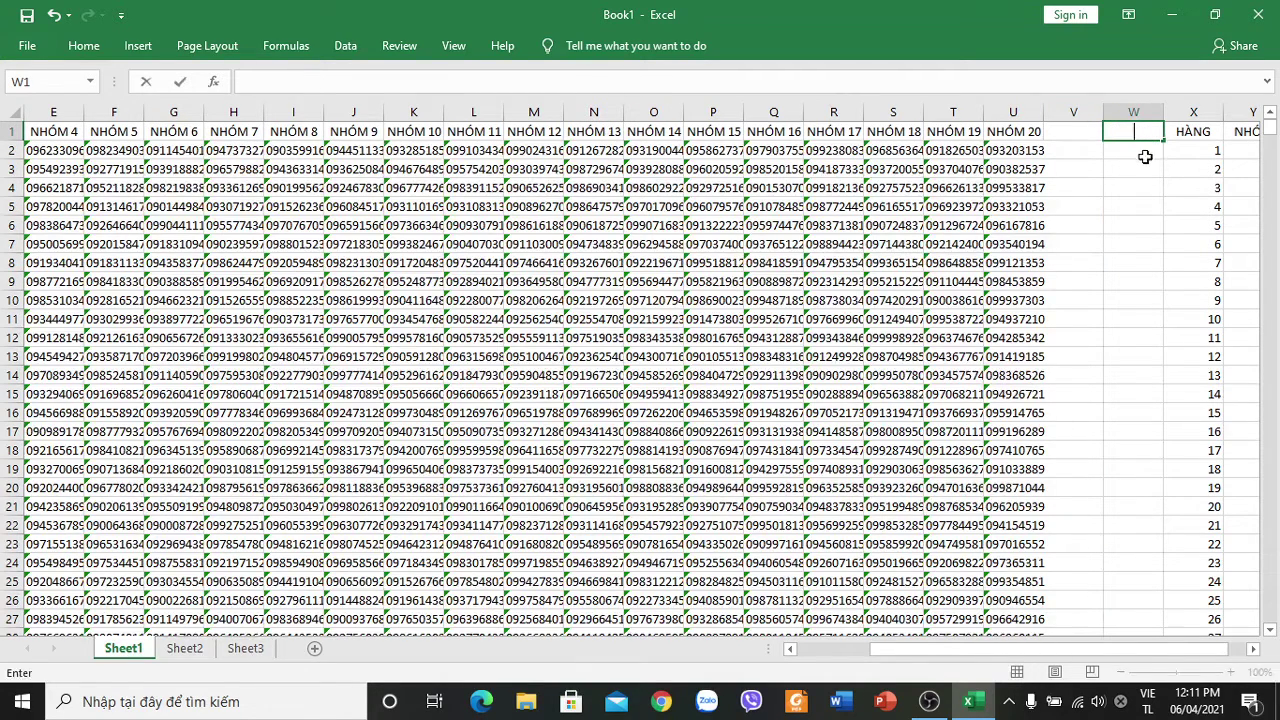
pyautogui.click(1136, 131)
pyautogui.click(1134, 112)
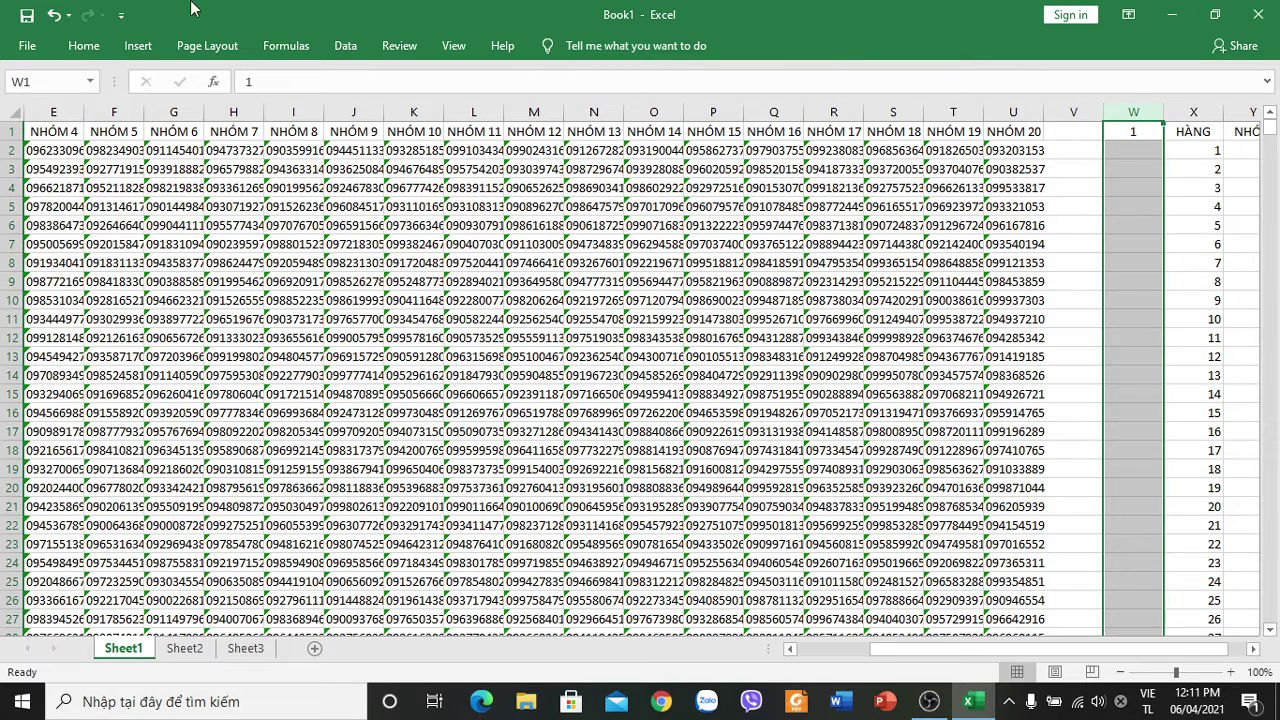
pyautogui.click(93, 50)
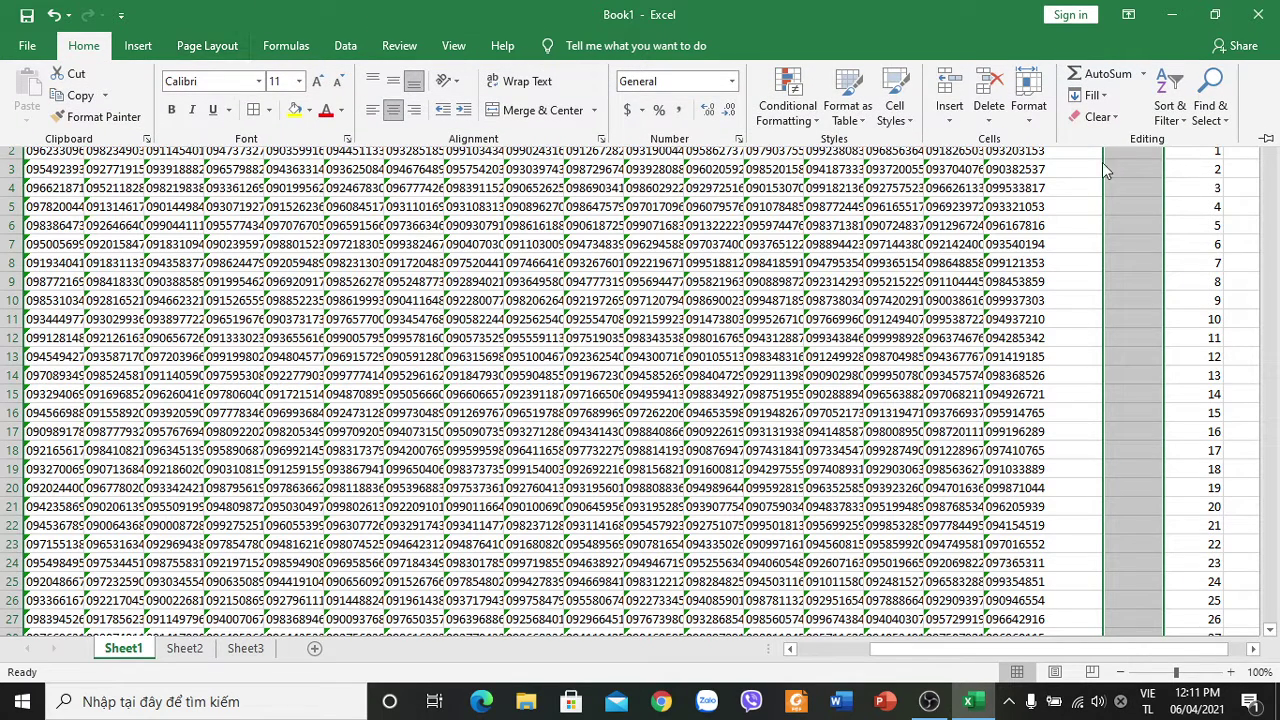
pyautogui.click(1097, 95)
pyautogui.click(1110, 231)
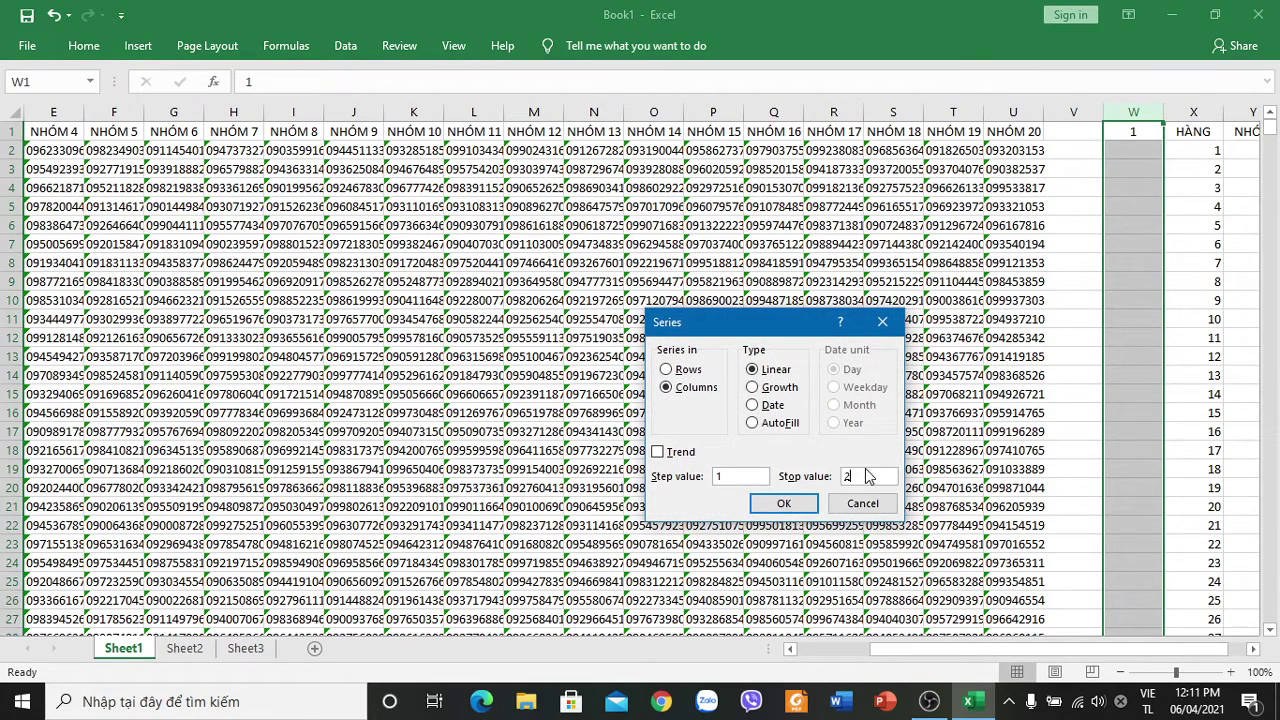
pyautogui.click(790, 505)
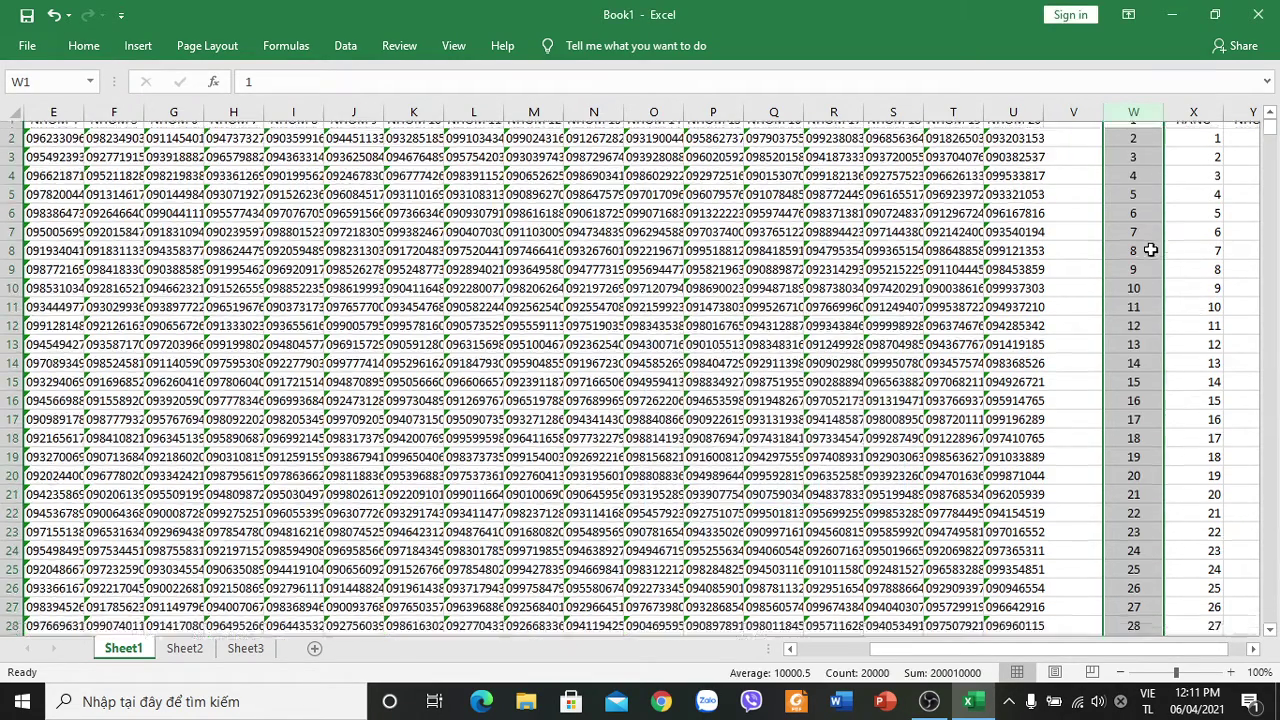
pyautogui.scroll(-7, 1153, 217)
pyautogui.scroll(-6, 1153, 217)
pyautogui.moveTo(1269, 130)
pyautogui.mouseDown()
pyautogui.moveTo(1240, 645)
pyautogui.moveTo(1268, 125)
pyautogui.mouseUp()
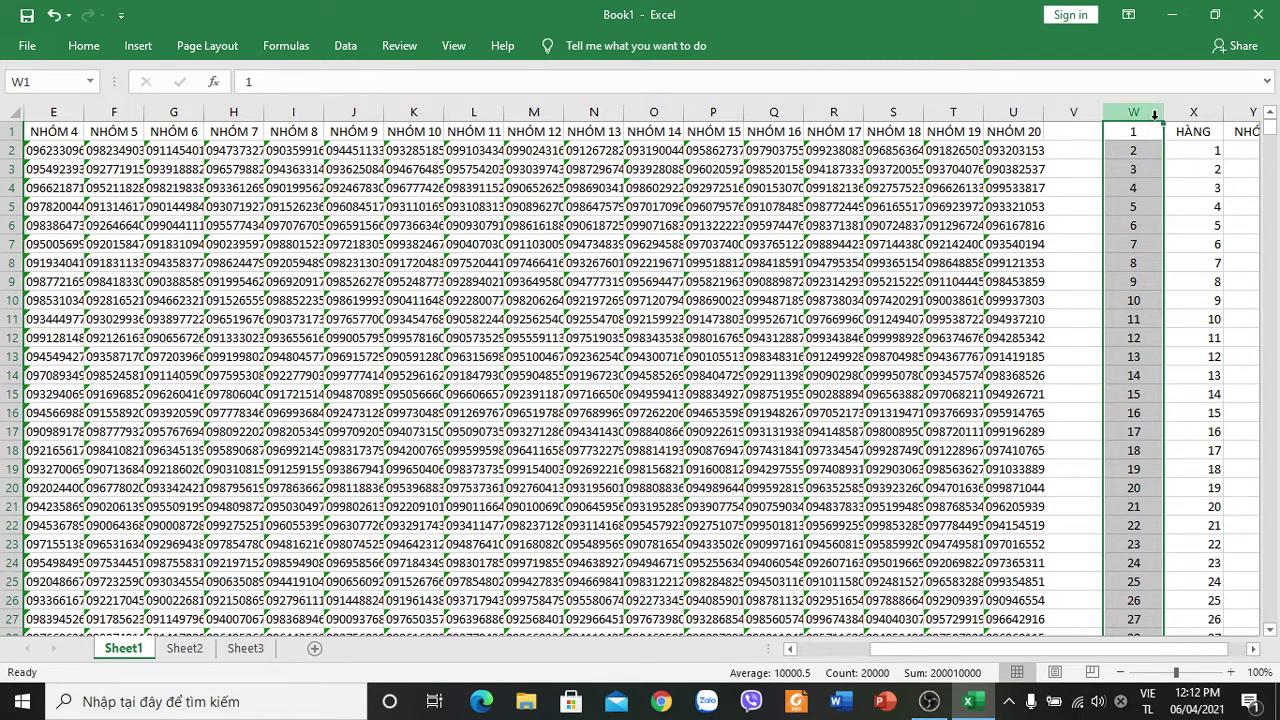
# Move the W1:W20000 numbering down one row so it starts in W2, and clear W1.
pyautogui.moveTo(1157, 126); pyautogui.dragTo(1150, 150)
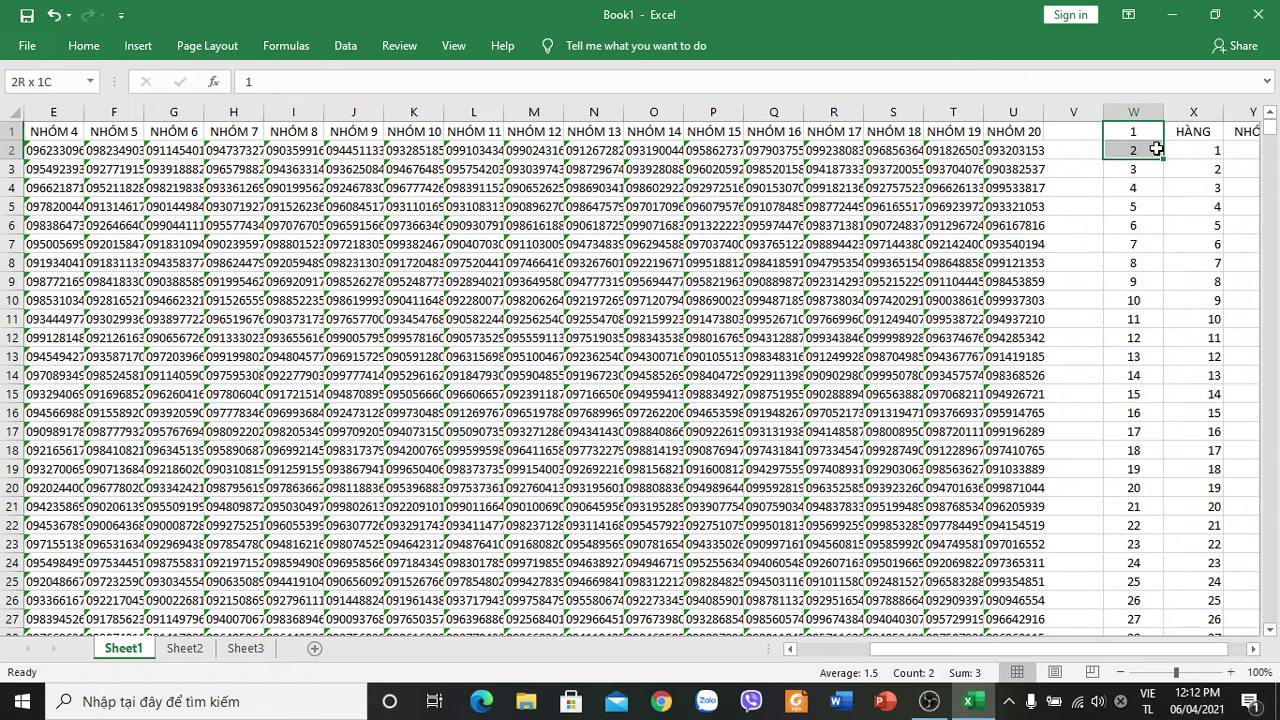
pyautogui.click(1150, 131)
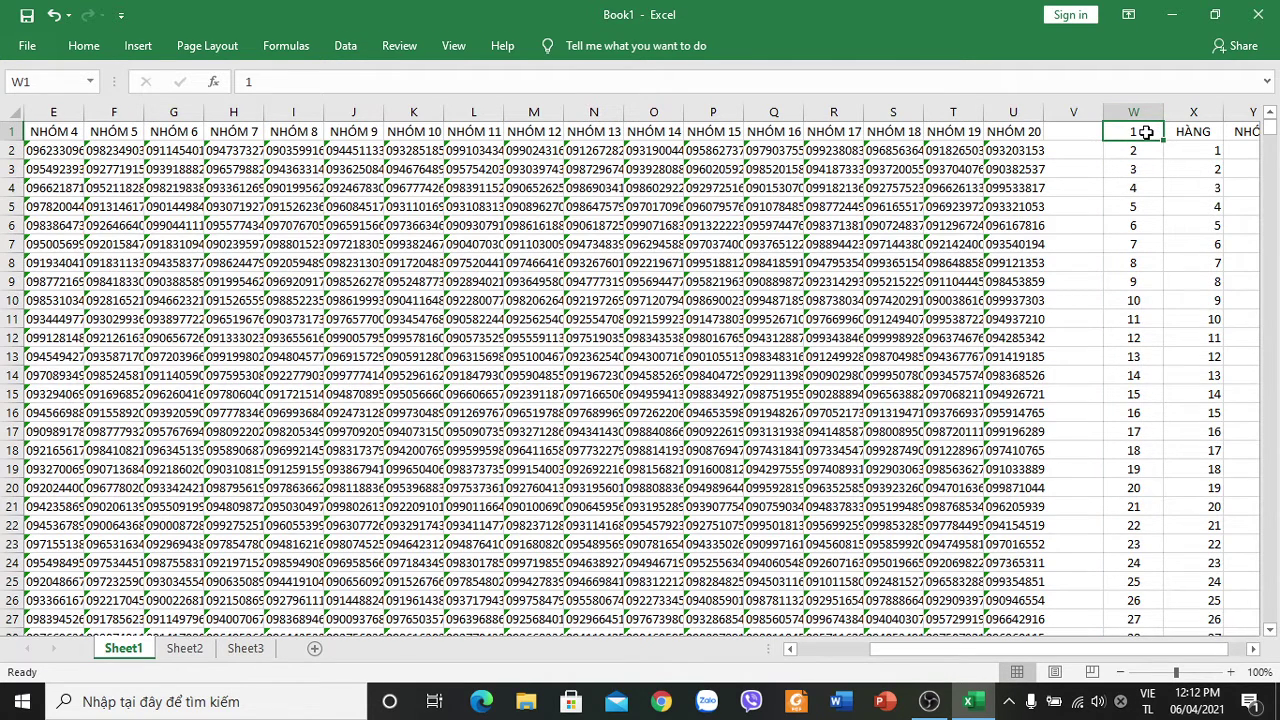
pyautogui.hotkey('ctrl', 'shift', 'Down')
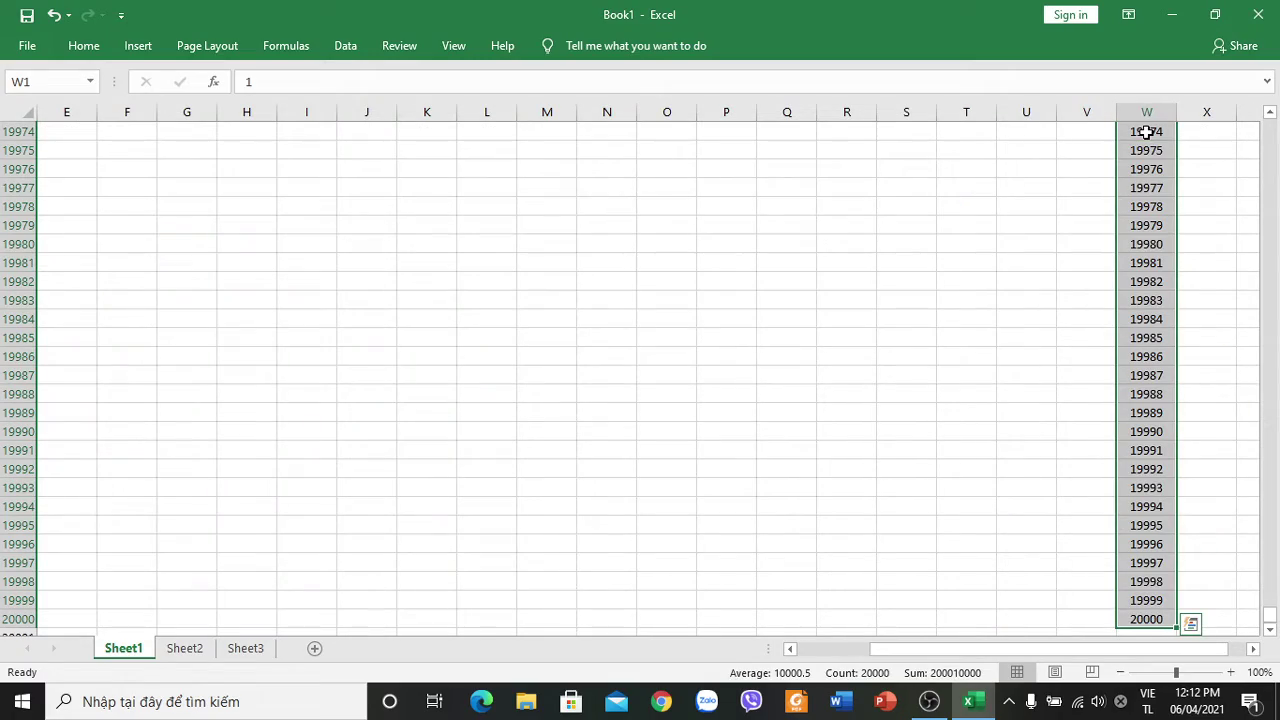
pyautogui.moveTo(1270, 612); pyautogui.dragTo(1270, 125)
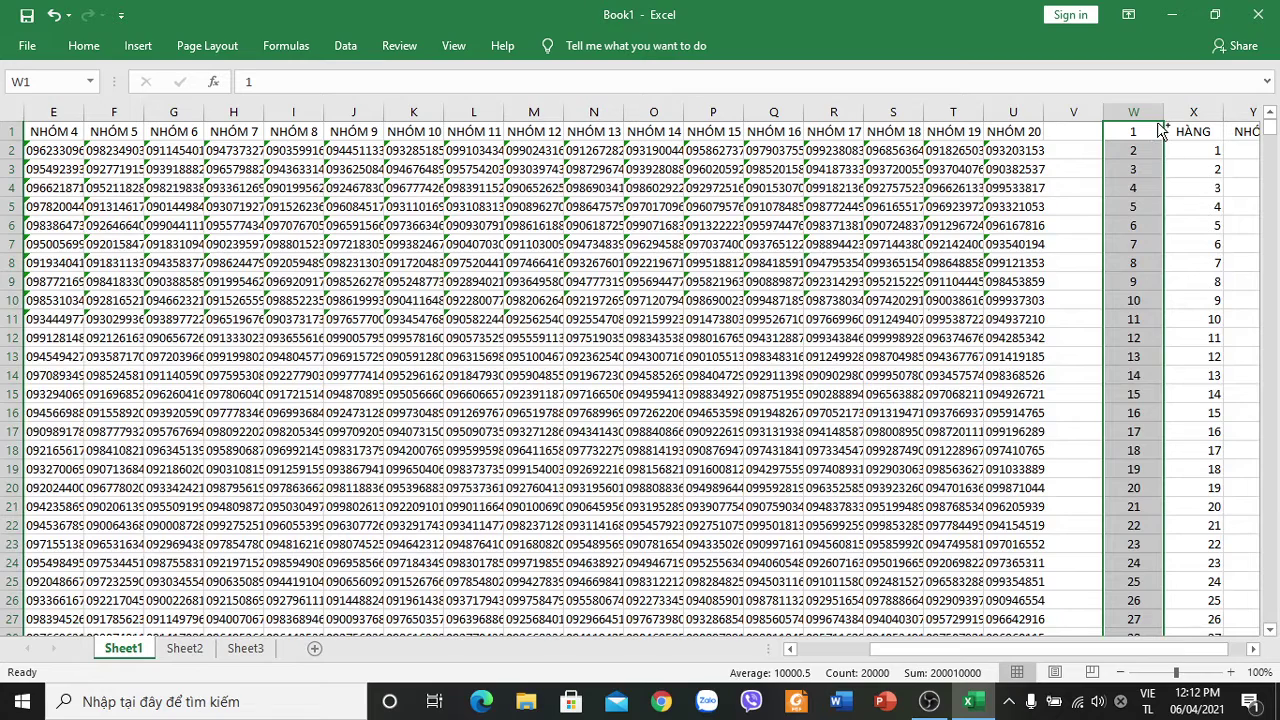
pyautogui.moveTo(1163, 113); pyautogui.dragTo(1148, 150)
pyautogui.click(1147, 131)
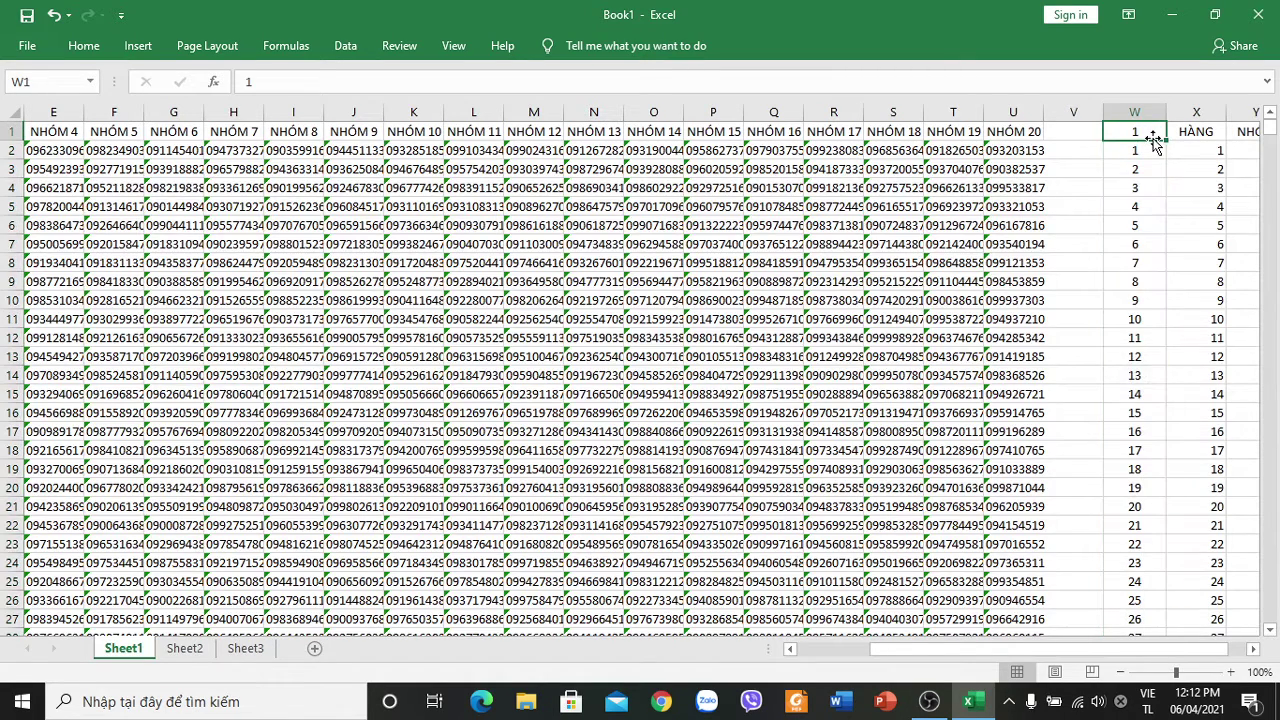
pyautogui.press('BackSpace')
pyautogui.moveTo(1271, 135); pyautogui.dragTo(1278, 443)
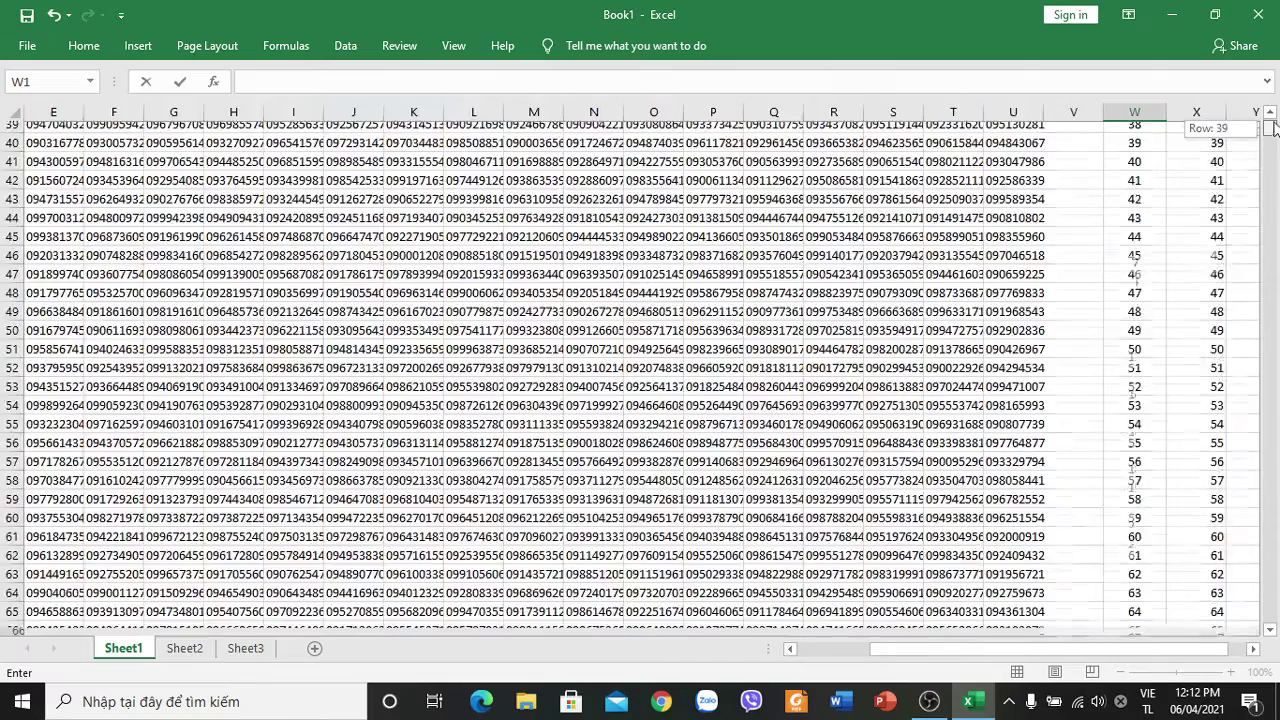
pyautogui.moveTo(1278, 443); pyautogui.dragTo(1272, 130)
# Extend the HÀNG counter formula =IF(X2=1000,1,X2+1) from X3 down column X, checking the values.
pyautogui.click(1212, 167)
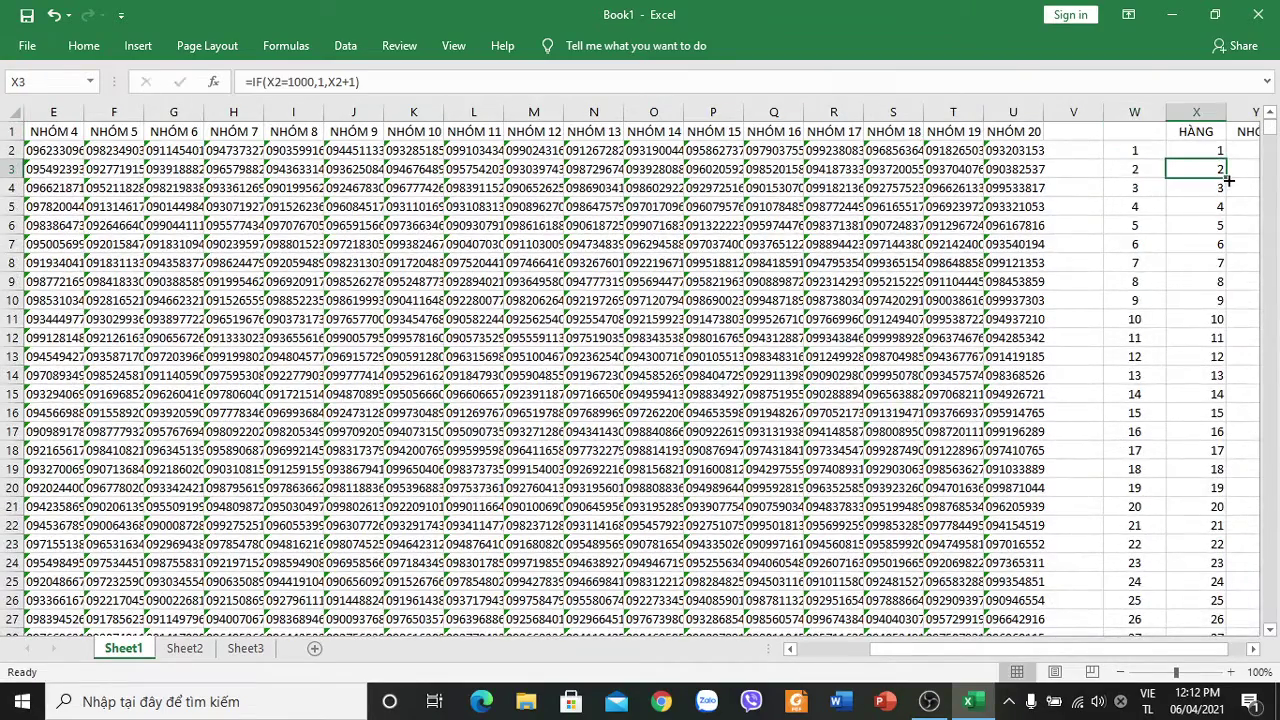
pyautogui.moveTo(1228, 178); pyautogui.dragTo(1278, 318)
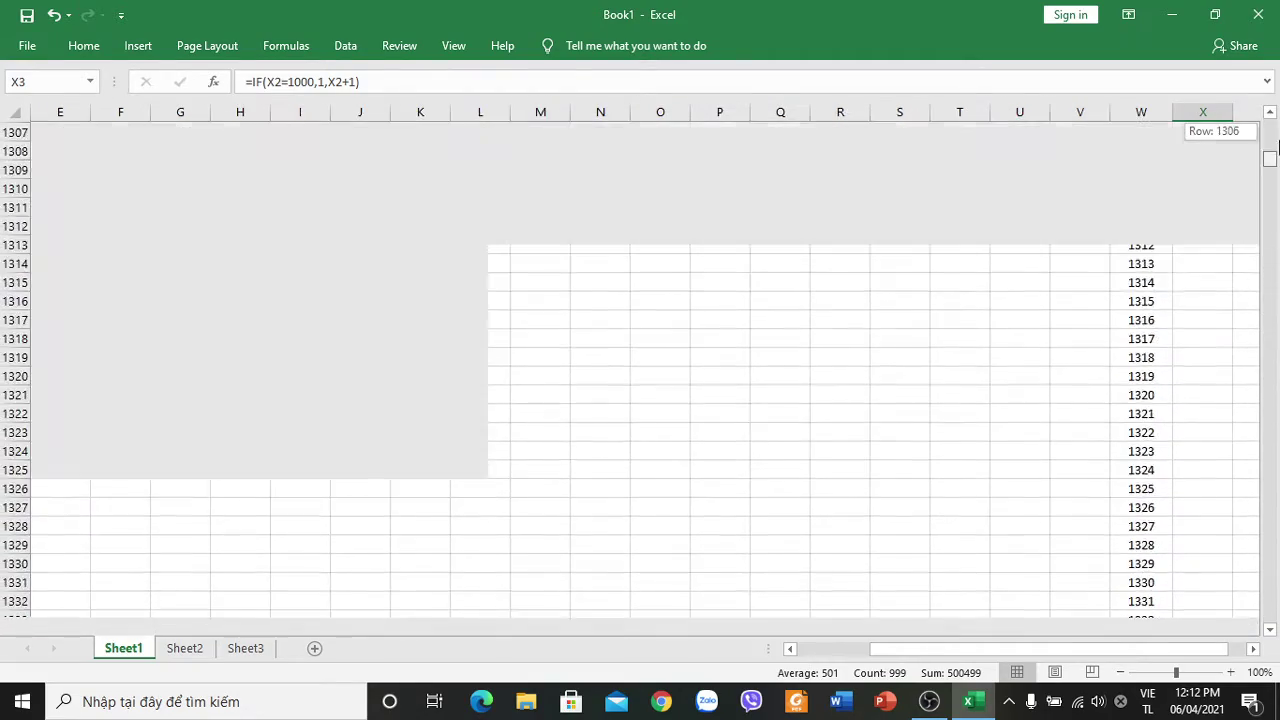
pyautogui.moveTo(1278, 318)
pyautogui.mouseDown()
pyautogui.moveTo(1276, 130)
pyautogui.moveTo(1254, 220)
pyautogui.mouseUp()
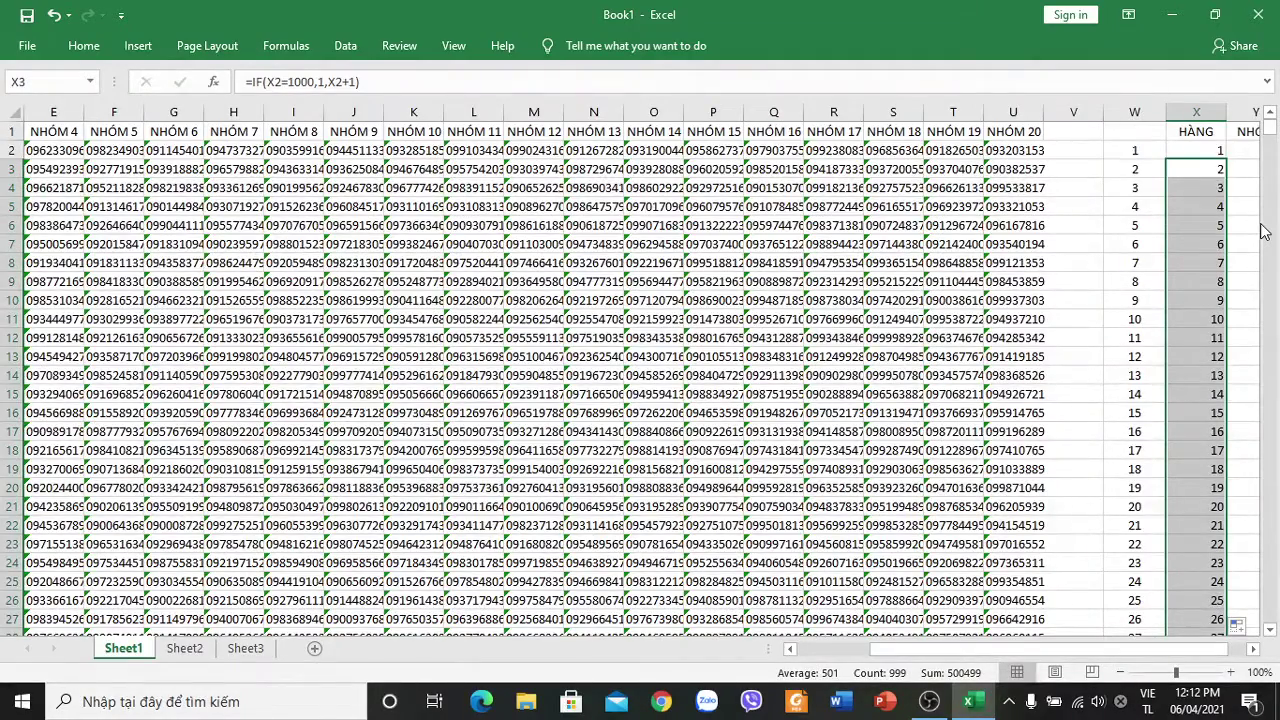
pyautogui.click(1218, 172)
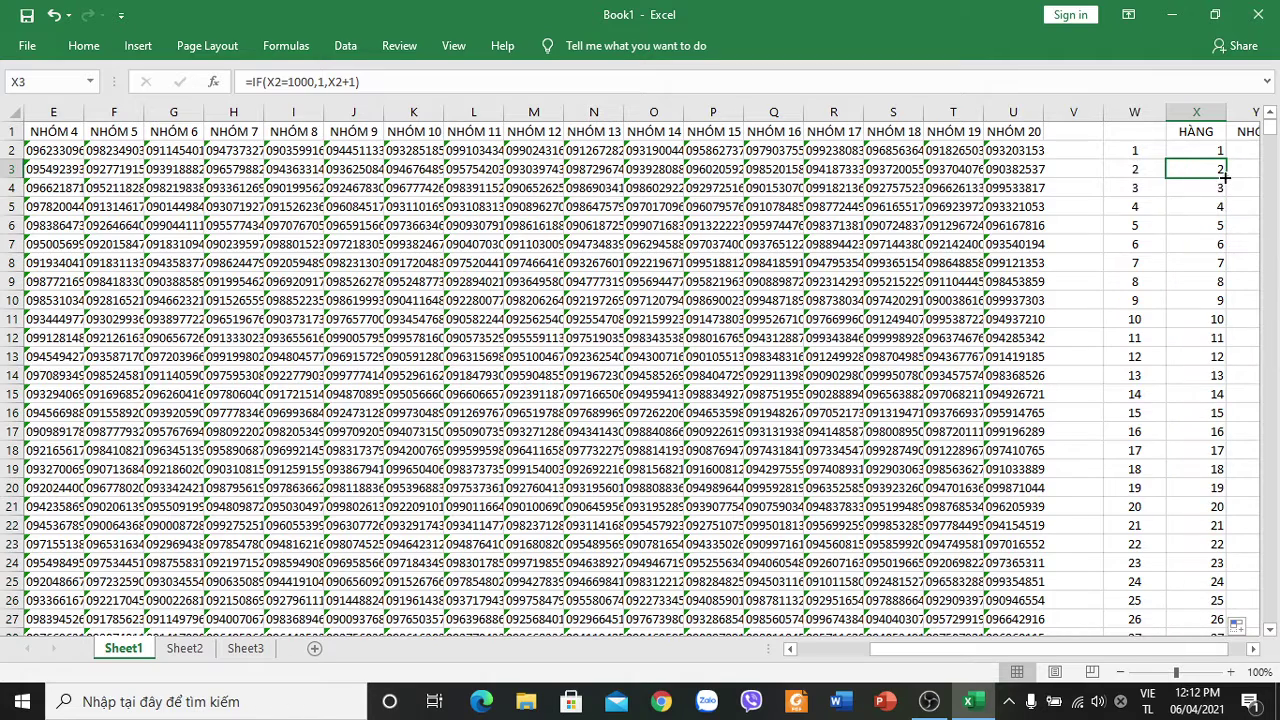
pyautogui.doubleClick(1227, 177)
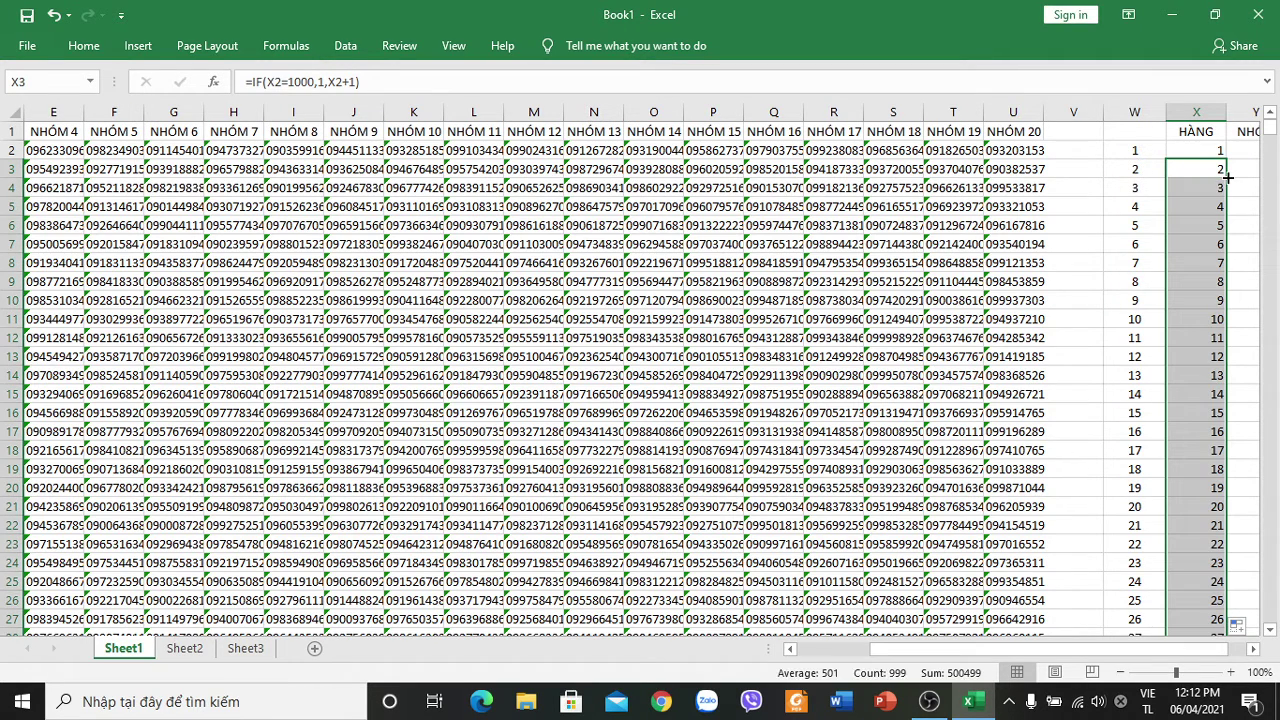
pyautogui.moveTo(1275, 305); pyautogui.dragTo(1270, 120)
pyautogui.click(1200, 147)
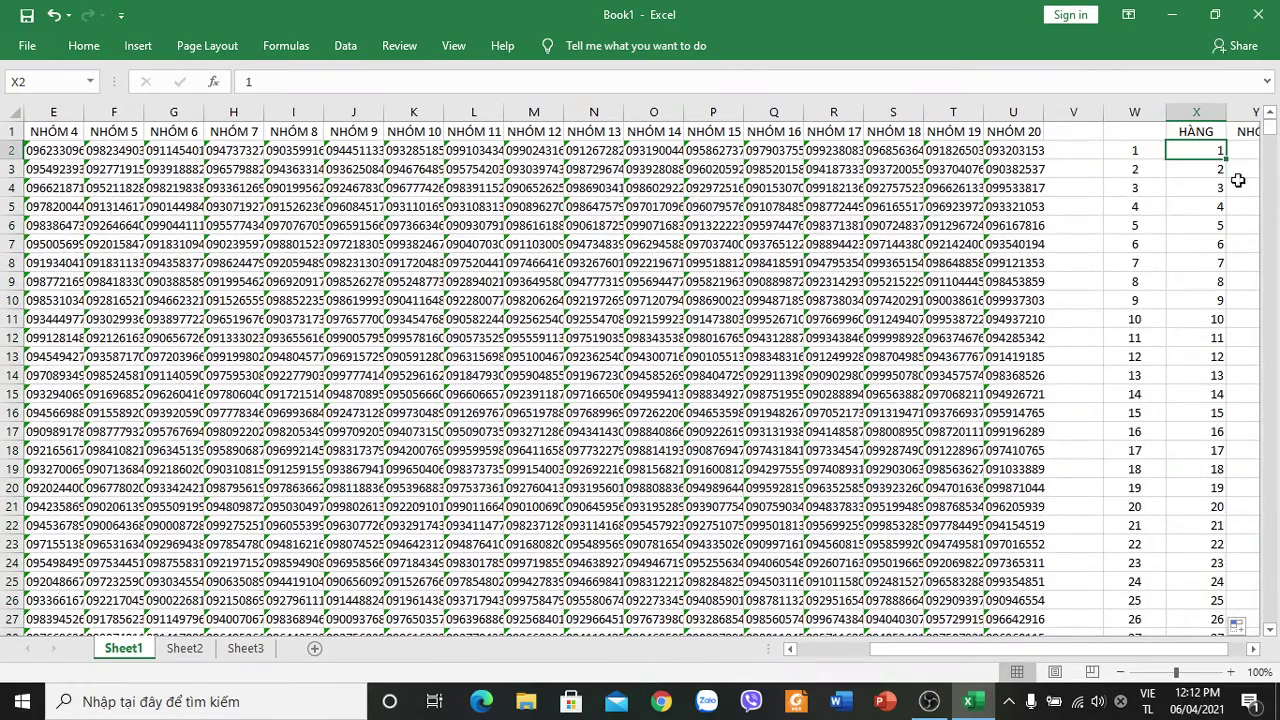
pyautogui.click(1197, 184)
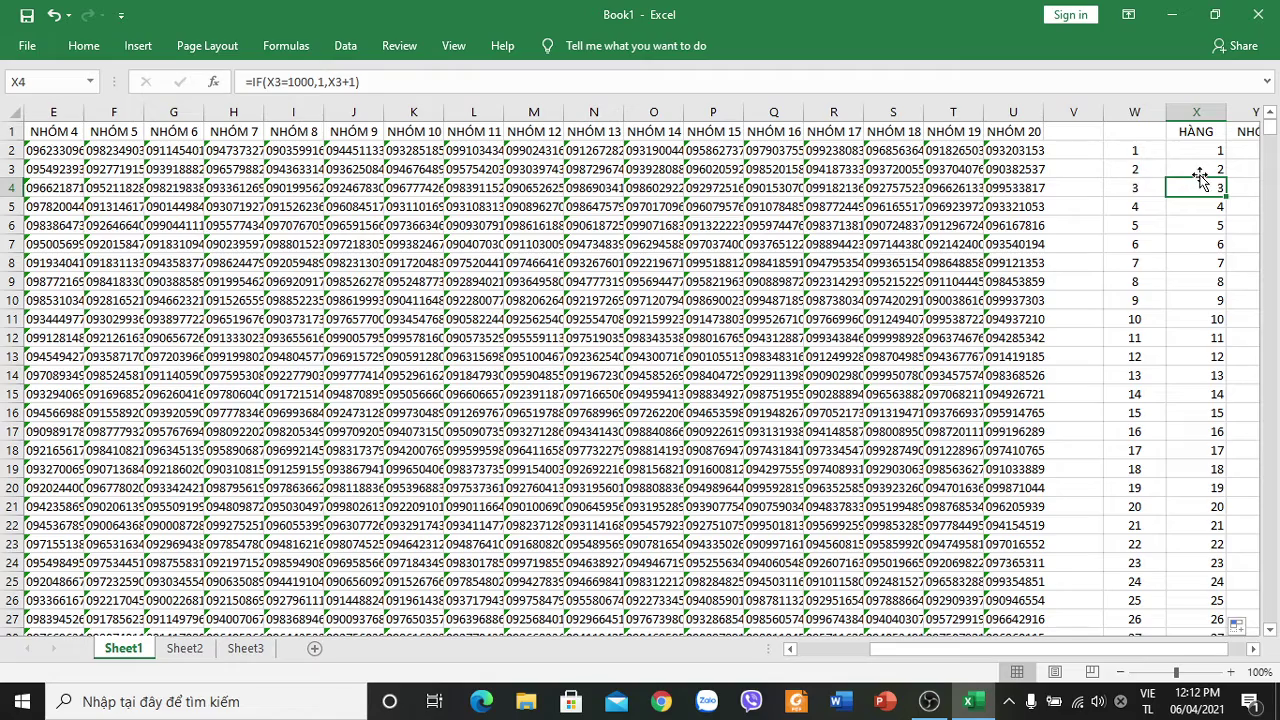
pyautogui.click(1199, 172)
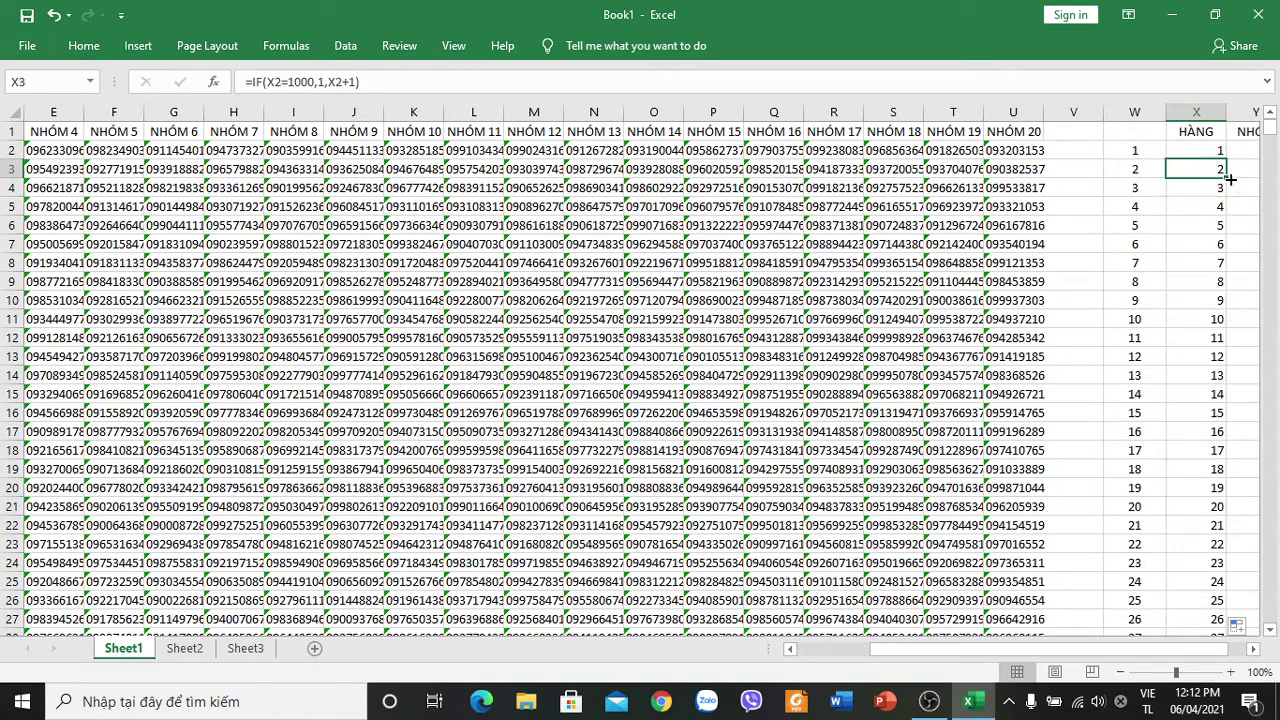
# Fill the HÀNG formula from X3 down to X1001, then scroll to row 20001.
pyautogui.doubleClick(1229, 178)
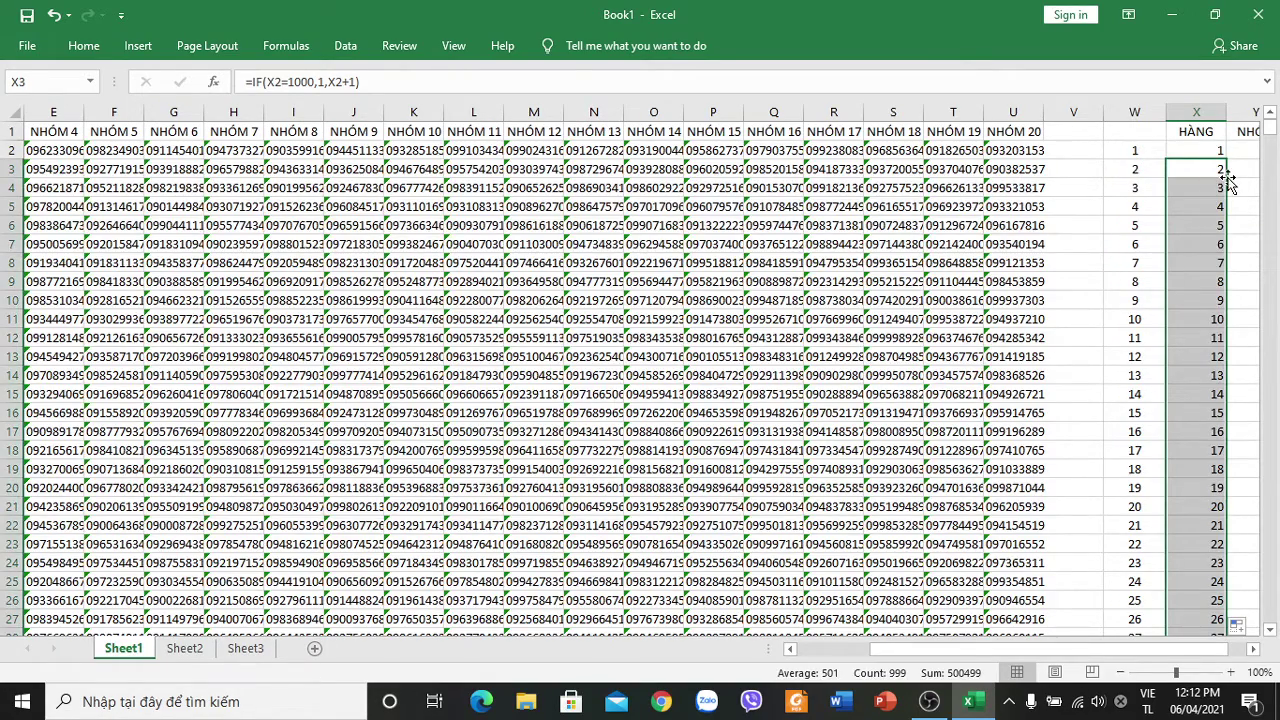
pyautogui.moveTo(1270, 130)
pyautogui.mouseDown()
pyautogui.moveTo(1271, 147)
pyautogui.moveTo(1270, 122)
pyautogui.mouseUp()
pyautogui.moveTo(1129, 645)
pyautogui.mouseDown()
pyautogui.moveTo(1084, 647)
pyautogui.moveTo(1100, 647)
pyautogui.mouseUp()
pyautogui.click(1218, 160)
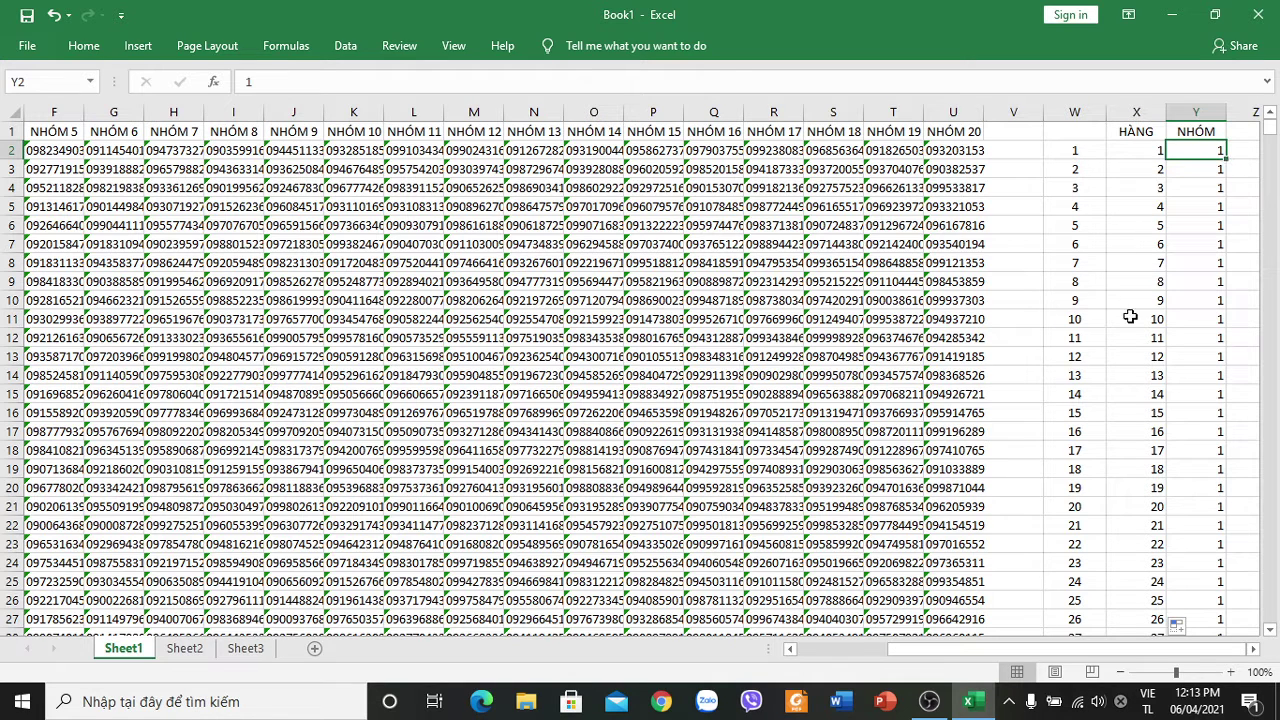
pyautogui.click(1150, 168)
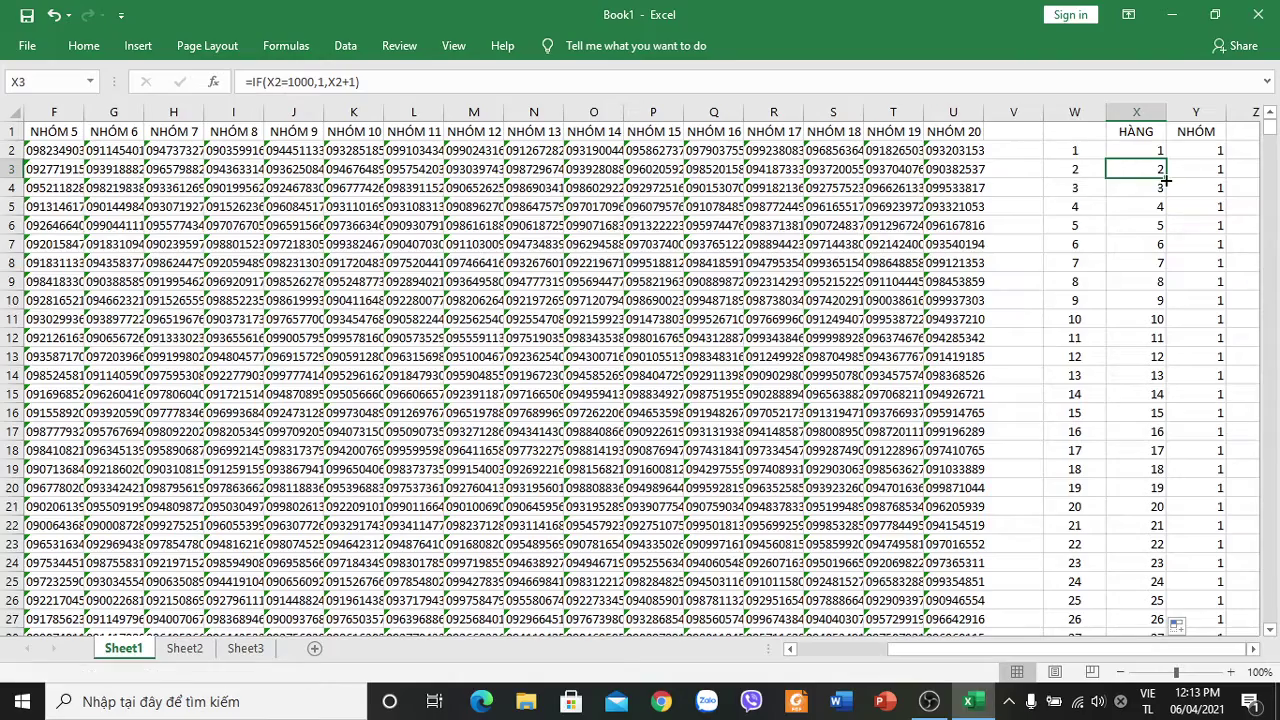
pyautogui.doubleClick(1168, 177)
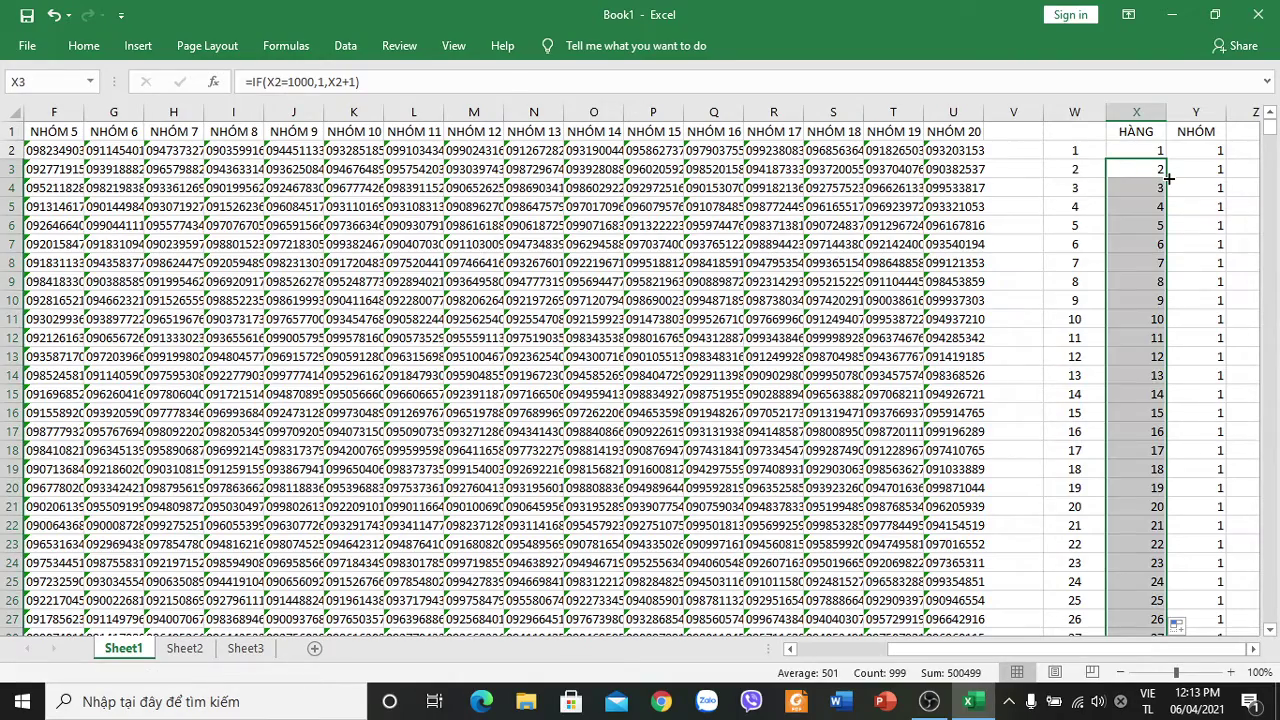
pyautogui.scroll(-13, 1146, 206)
pyautogui.scroll(-7, 1143, 214)
pyautogui.scroll(-7, 1143, 214)
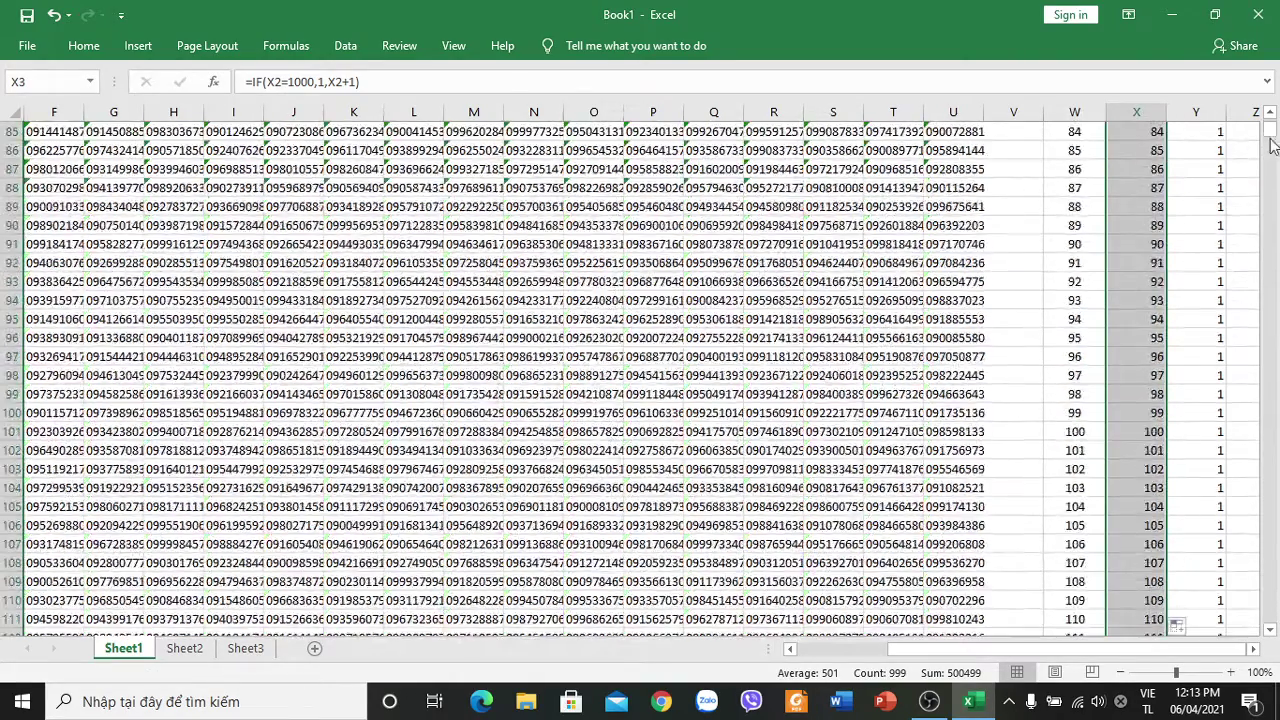
pyautogui.moveTo(1269, 130); pyautogui.dragTo(1268, 625)
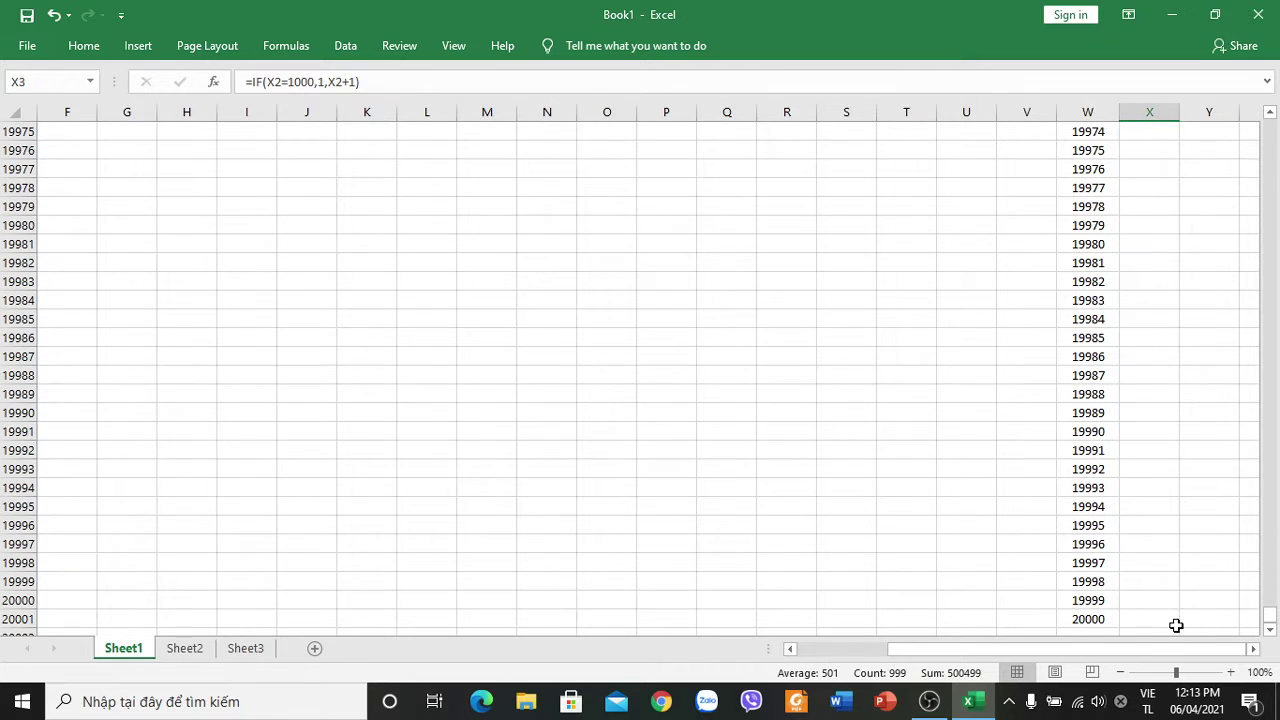
# Select X1001:X20001 and fill the HÀNG counter formula down to row 20001, then return to the top.
pyautogui.click(1088, 620)
pyautogui.click(1148, 618)
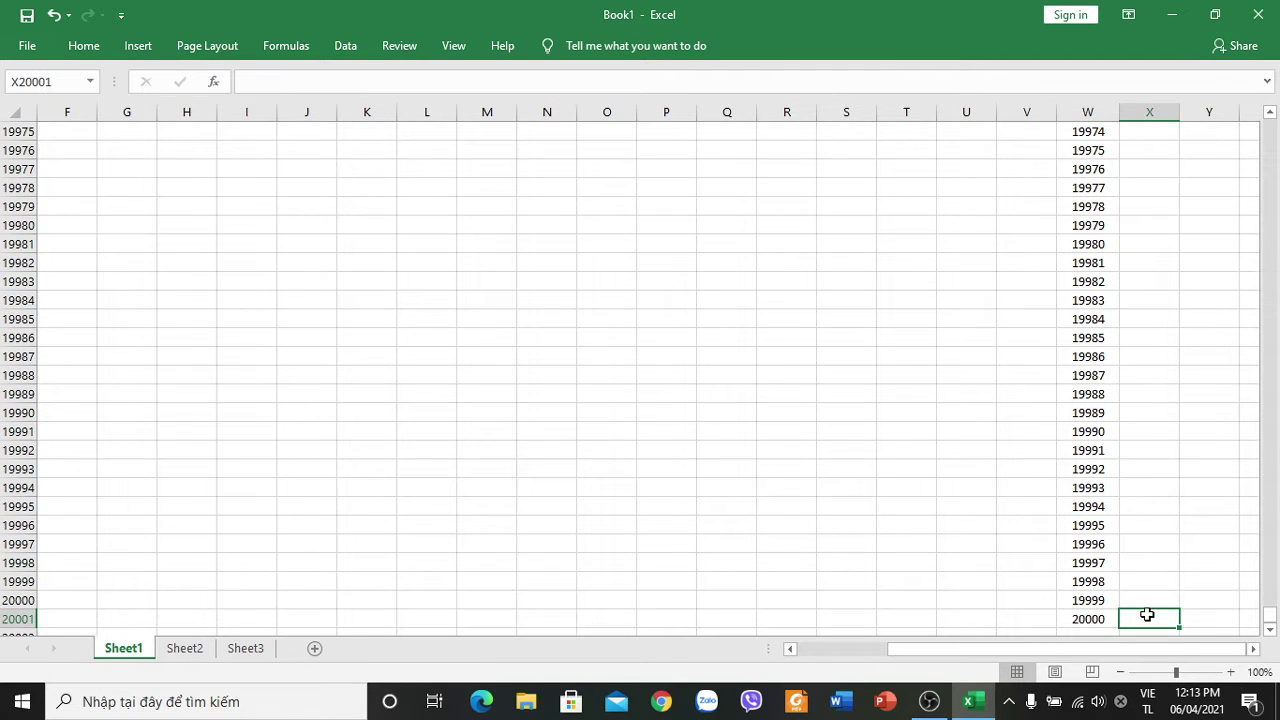
pyautogui.hotkey('ctrl', 'shift', 'Up')
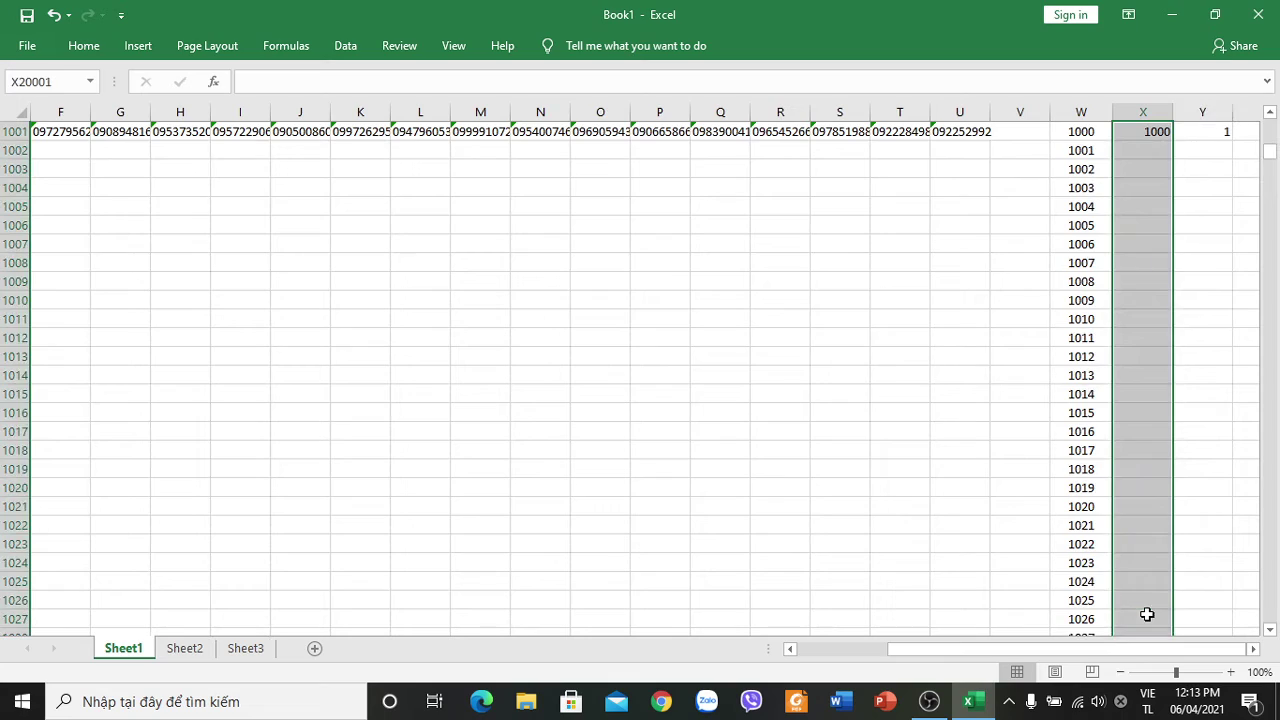
pyautogui.scroll(5, 1147, 614)
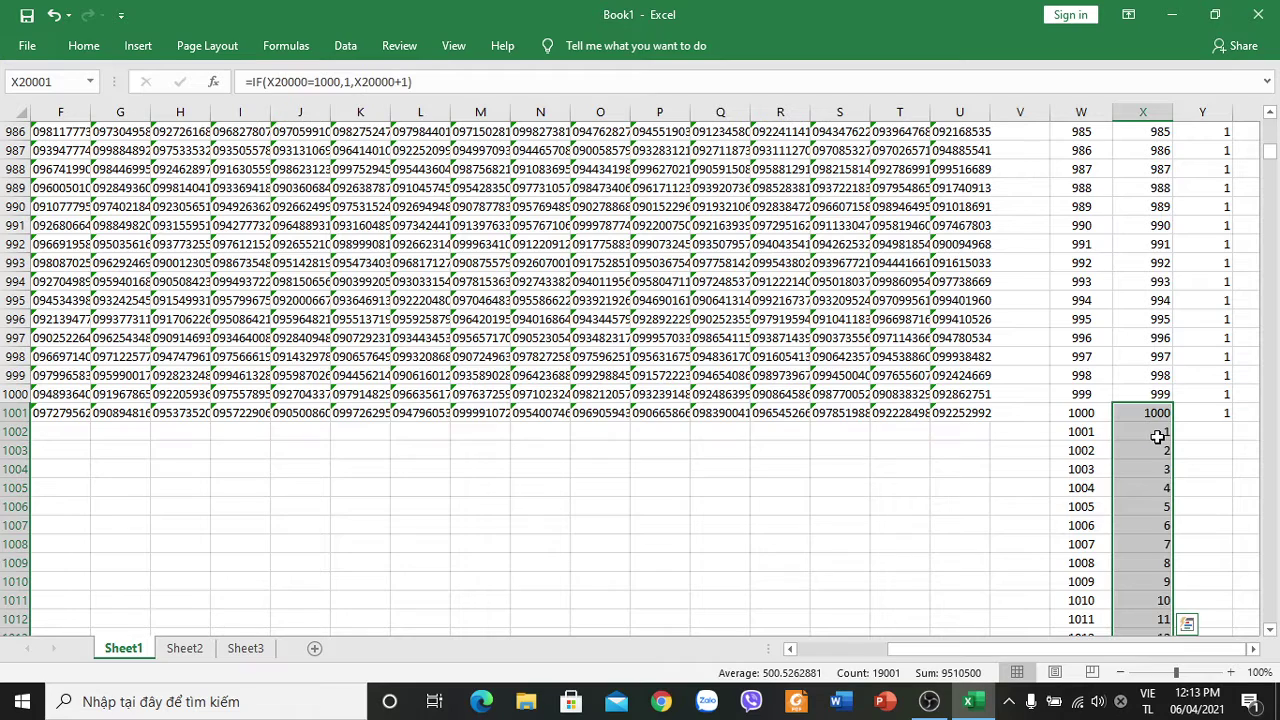
pyautogui.scroll(-2, 1155, 432)
pyautogui.scroll(-4, 1152, 430)
pyautogui.scroll(-6, 1152, 425)
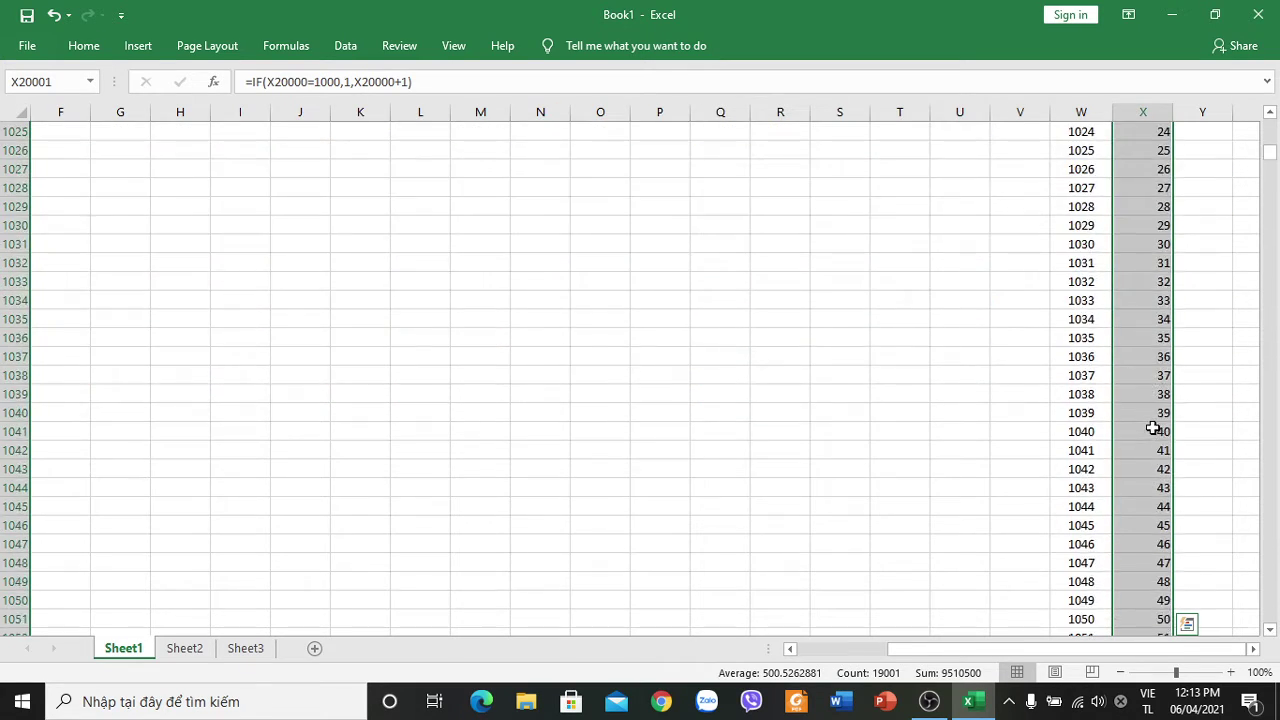
pyautogui.scroll(-9, 1152, 420)
pyautogui.scroll(-13, 1152, 420)
pyautogui.moveTo(1267, 189)
pyautogui.mouseDown()
pyautogui.moveTo(1270, 158)
pyautogui.moveTo(1257, 306)
pyautogui.mouseUp()
pyautogui.scroll(7, 1120, 317)
pyautogui.scroll(12, 1120, 317)
pyautogui.scroll(6, 1121, 318)
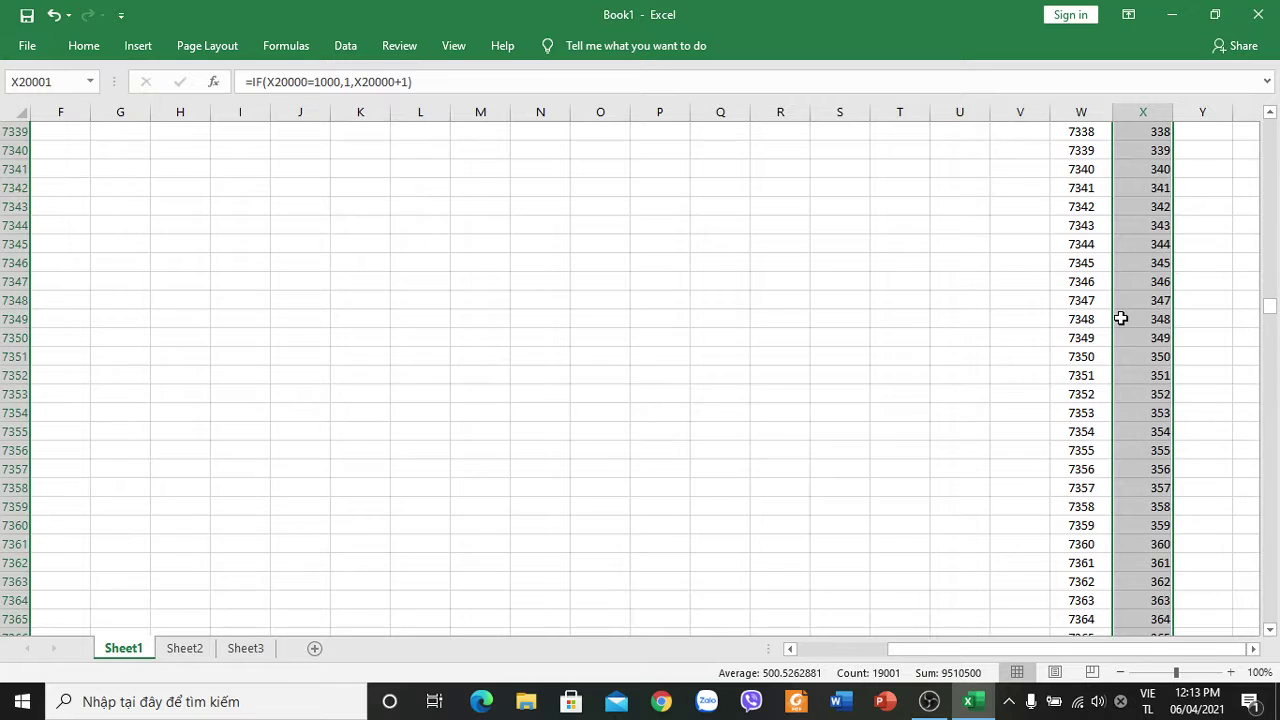
pyautogui.scroll(5, 1121, 318)
pyautogui.scroll(13, 1128, 311)
pyautogui.moveTo(1269, 286)
pyautogui.mouseDown()
pyautogui.moveTo(1258, 630)
pyautogui.moveTo(1272, 620)
pyautogui.moveTo(1270, 126)
pyautogui.mouseUp()
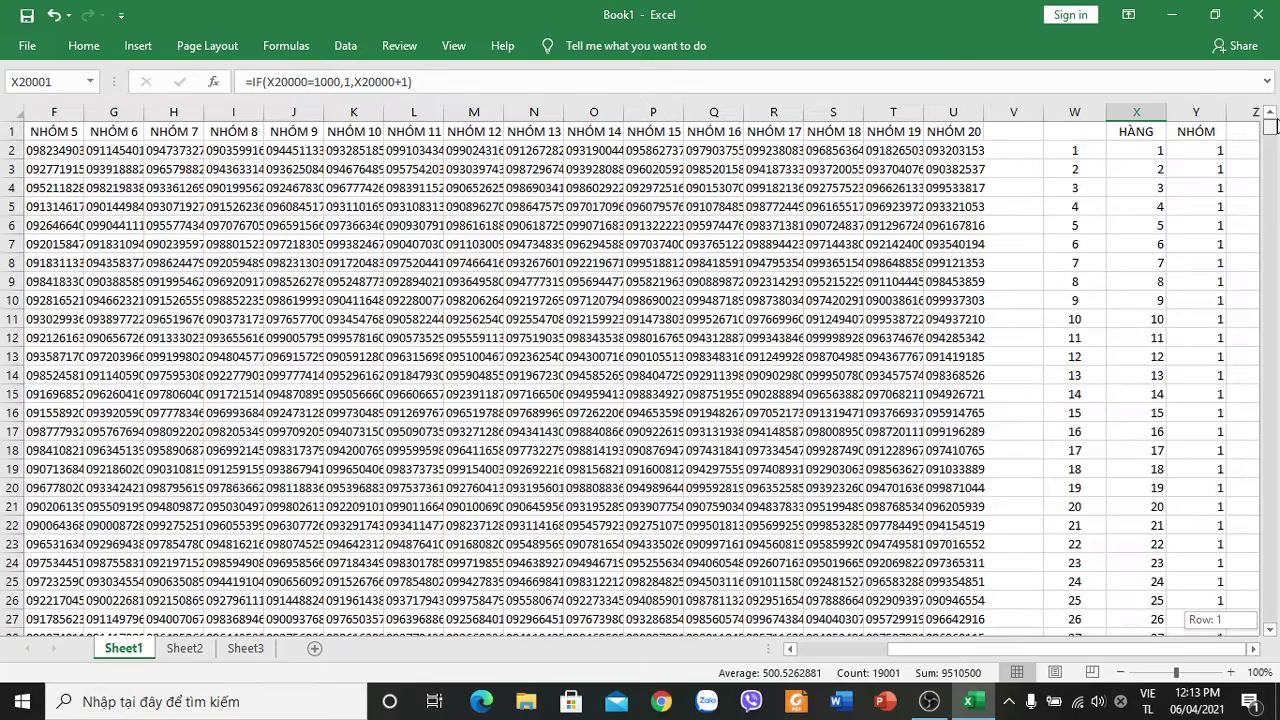
pyautogui.scroll(-6, 1194, 280)
pyautogui.scroll(-7, 1197, 251)
pyautogui.scroll(-8, 1190, 290)
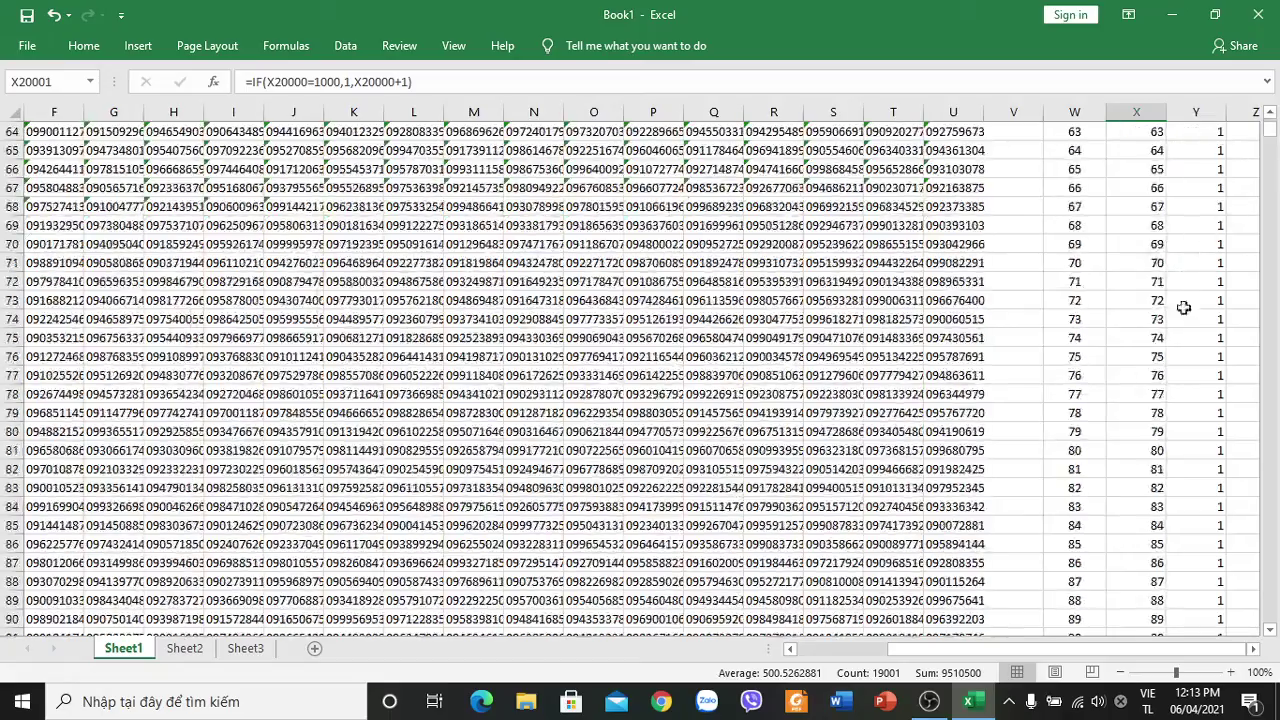
pyautogui.scroll(-7, 1165, 455)
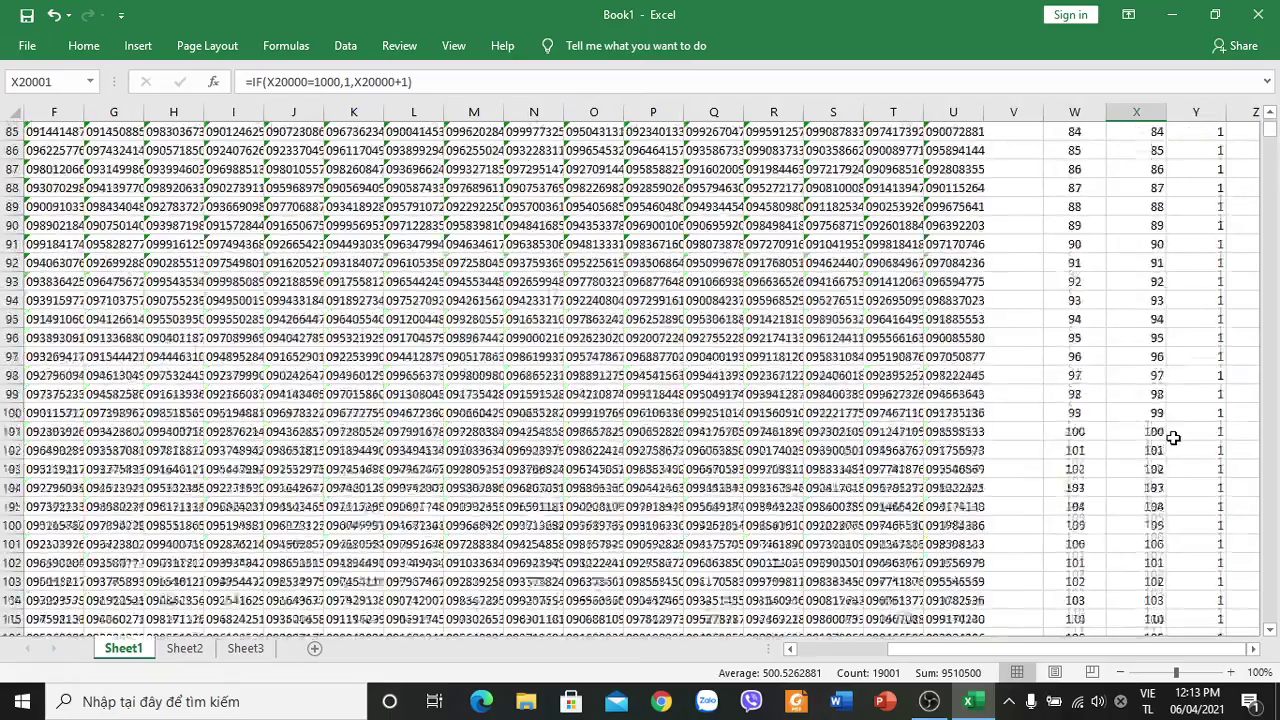
pyautogui.scroll(-7, 1171, 436)
pyautogui.scroll(-6, 1180, 390)
pyautogui.scroll(-4, 1189, 349)
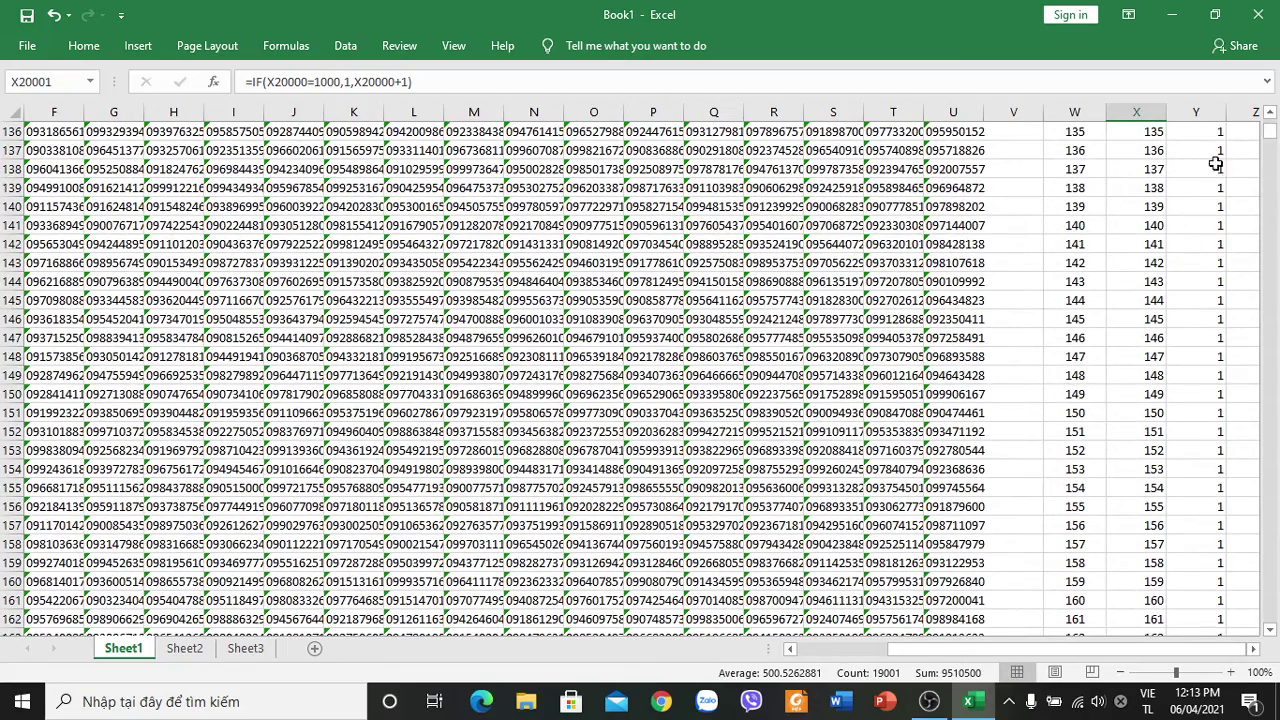
pyautogui.moveTo(1271, 132); pyautogui.dragTo(1272, 172)
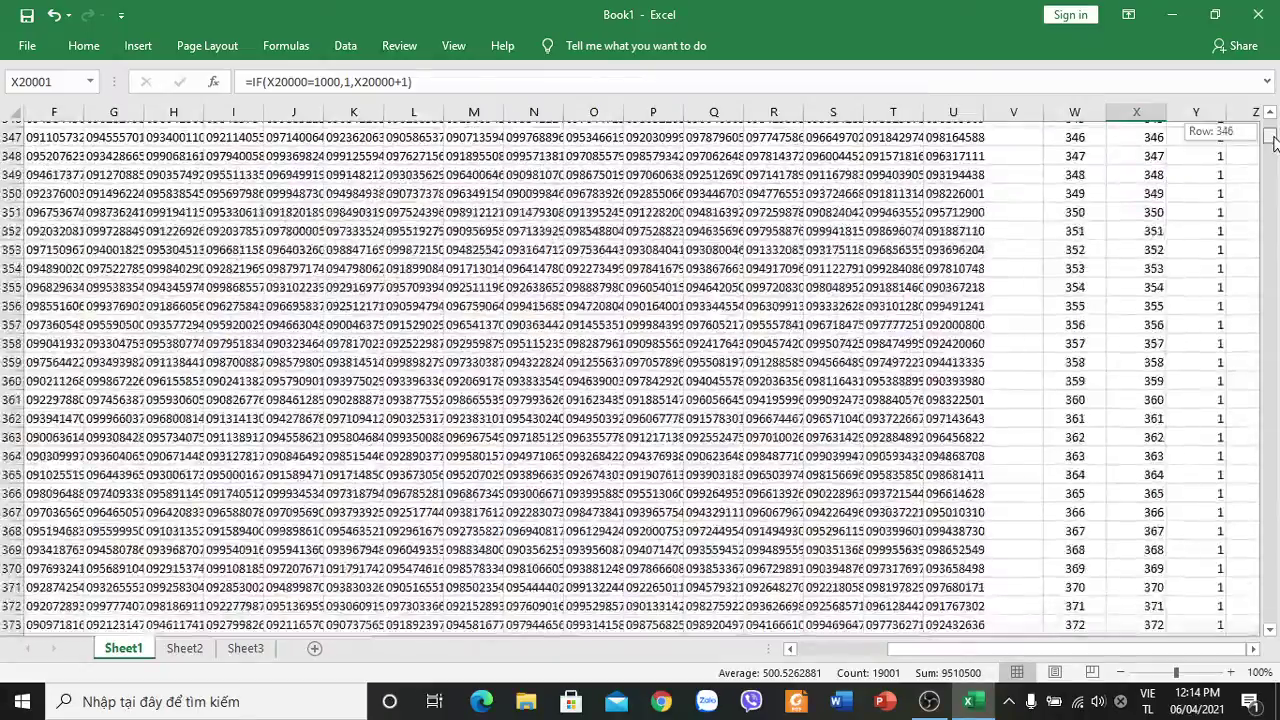
pyautogui.moveTo(1272, 172); pyautogui.dragTo(1268, 135)
pyautogui.scroll(-9, 1205, 225)
pyautogui.scroll(-12, 1205, 225)
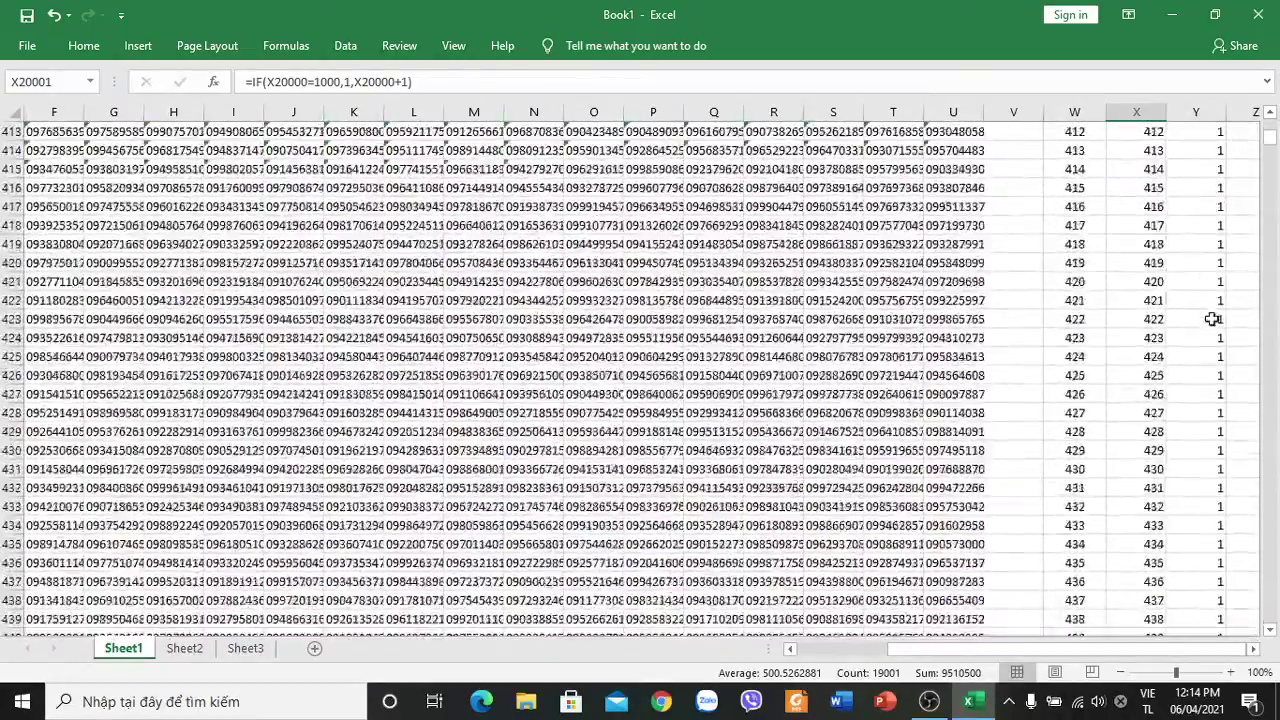
pyautogui.scroll(-7, 1211, 320)
pyautogui.scroll(-7, 1211, 320)
pyautogui.click(1224, 131)
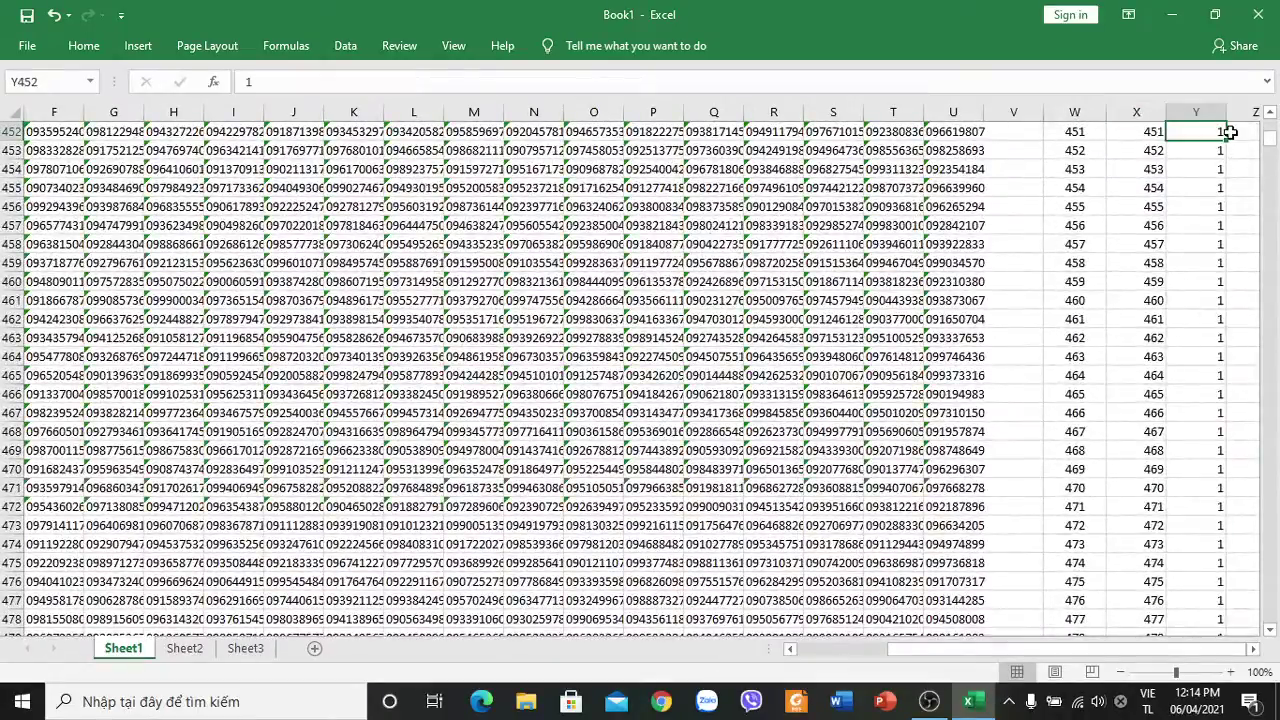
pyautogui.doubleClick(1230, 137)
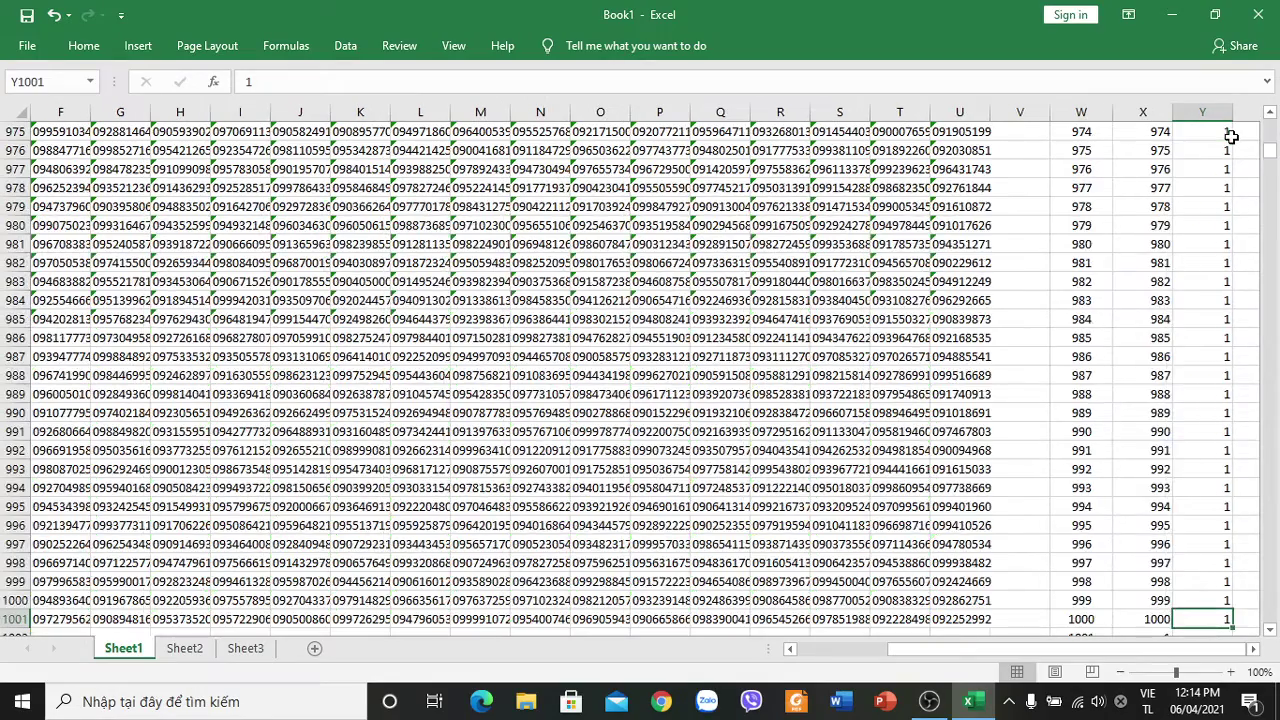
pyautogui.scroll(-2, 1235, 515)
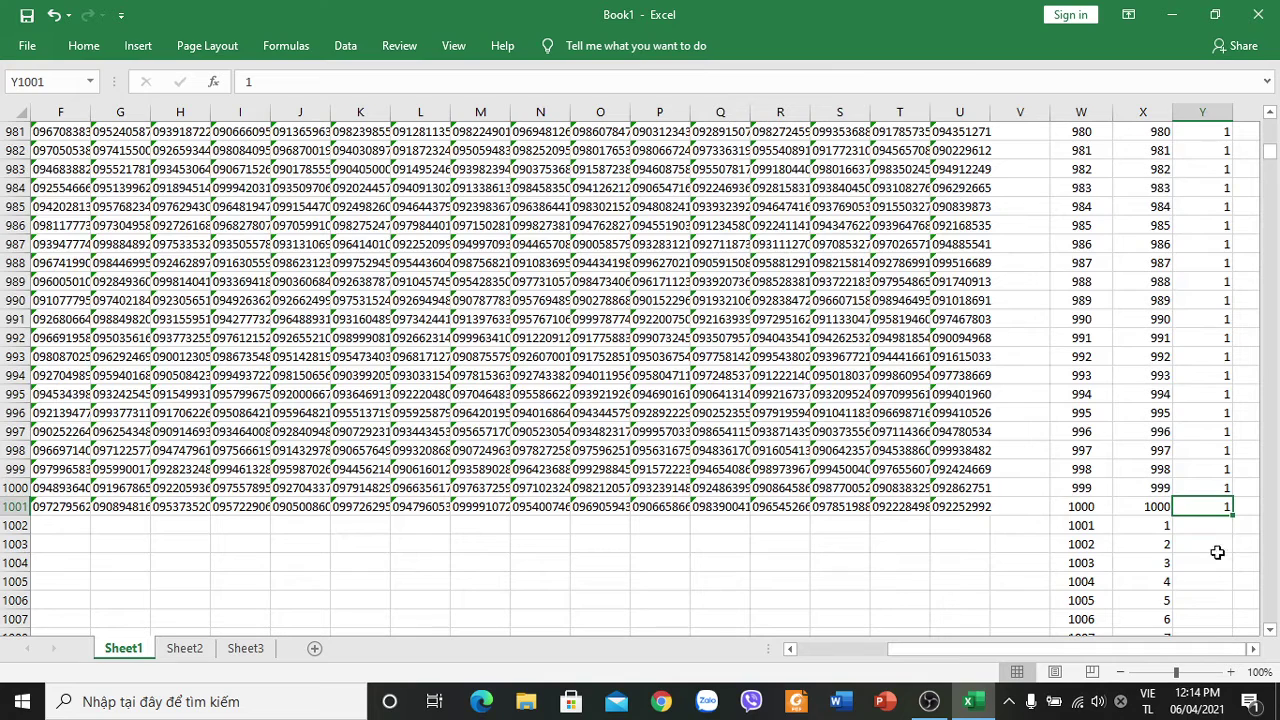
pyautogui.doubleClick(1208, 527)
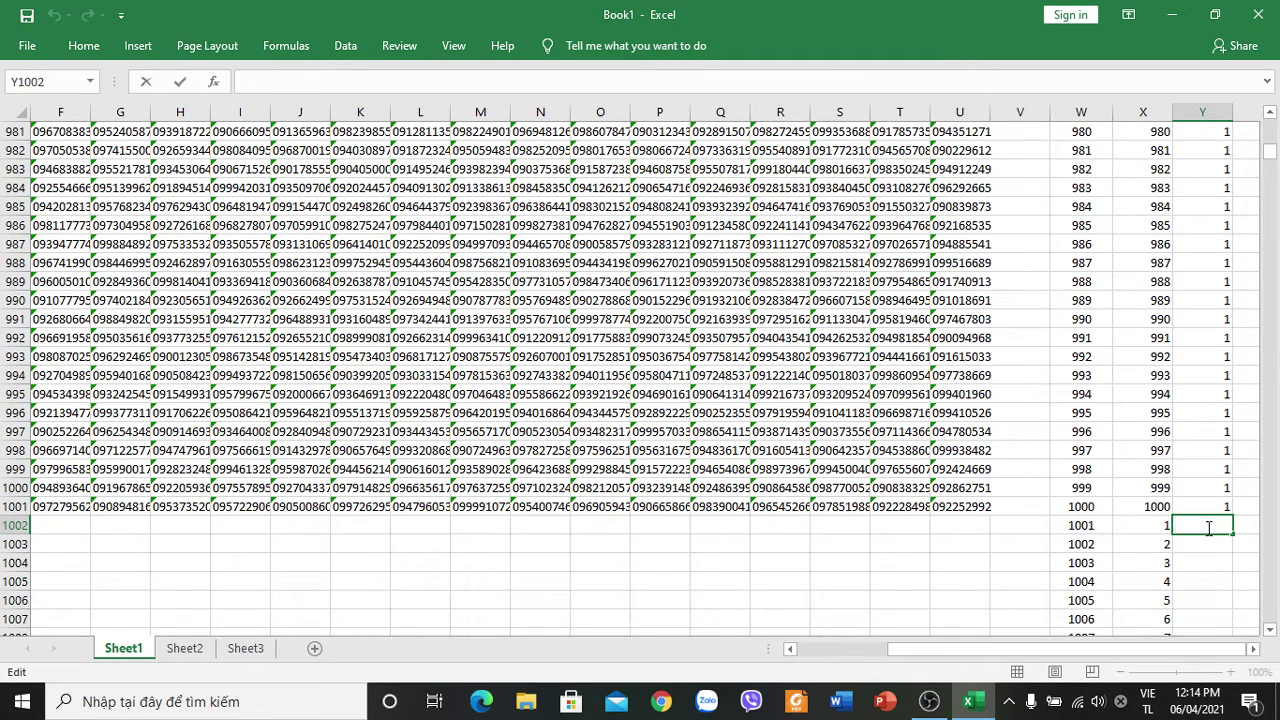
# Start the NHÓM formula in Y1002 by typing =IF(X1001=1000,.
pyautogui.write('=')
pyautogui.write('l')
pyautogui.write('F')
pyautogui.write('(')
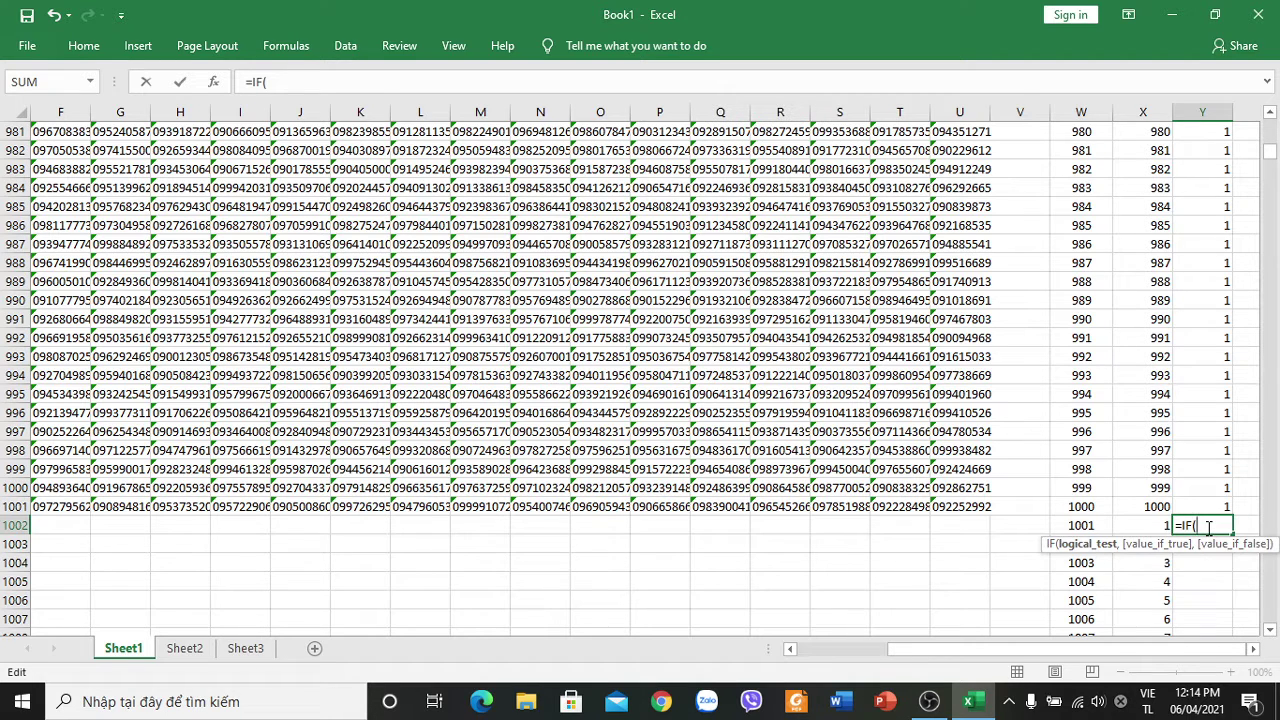
pyautogui.write('X')
pyautogui.write('1001')
pyautogui.write('=')
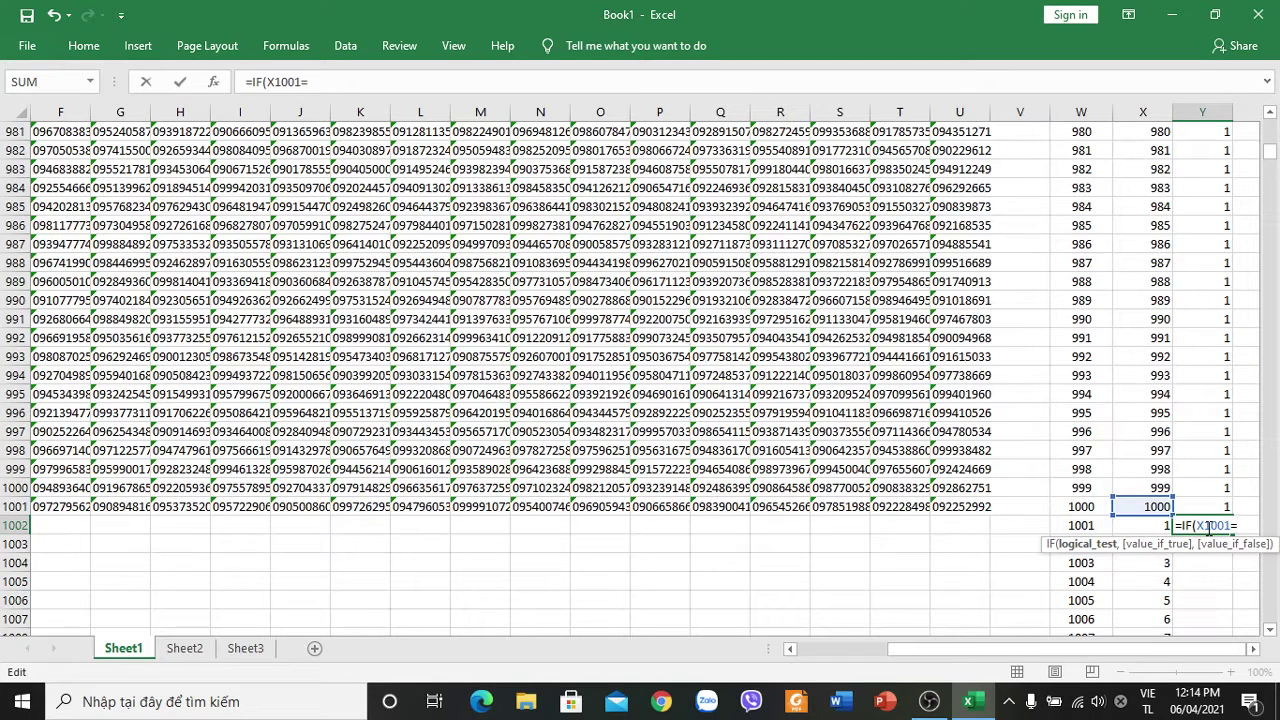
pyautogui.write('1000')
pyautogui.write(',')
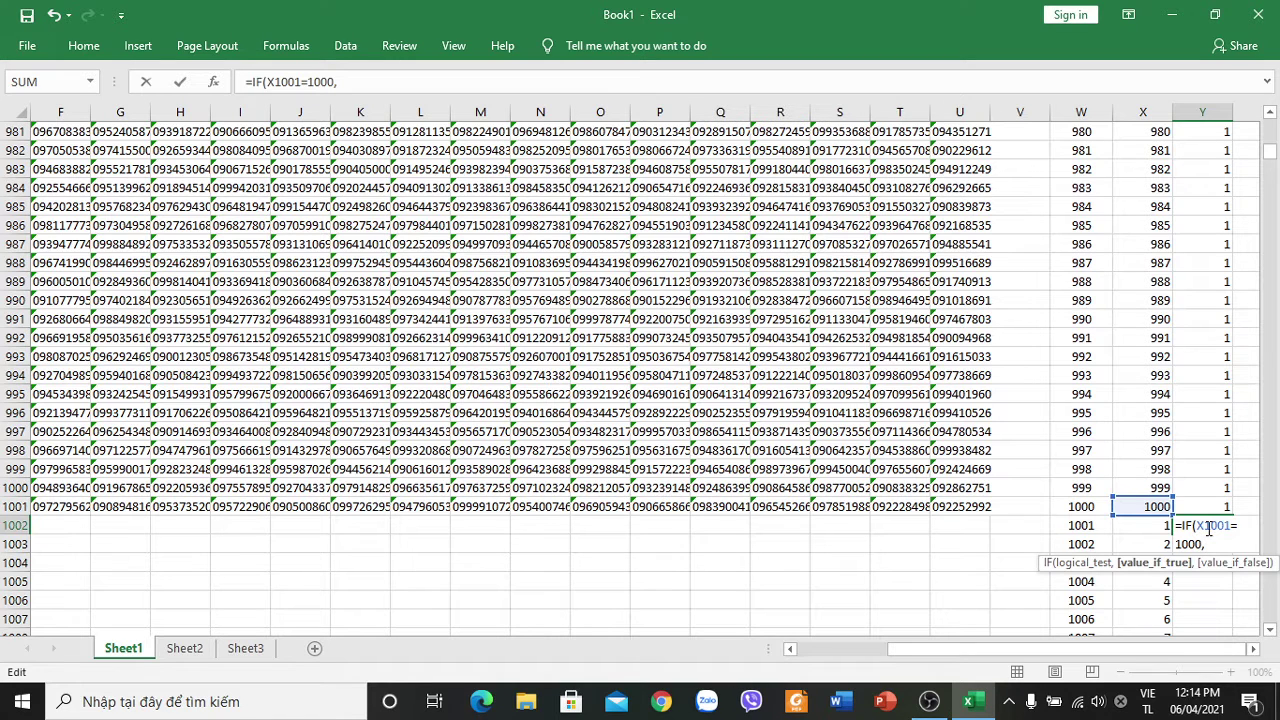
# Correct Y1002 to =IF(X1001=1000,Y2+1,Y1001) so it returns group 2.
pyautogui.write('Y')
pyautogui.write('2')
pyautogui.write(',')
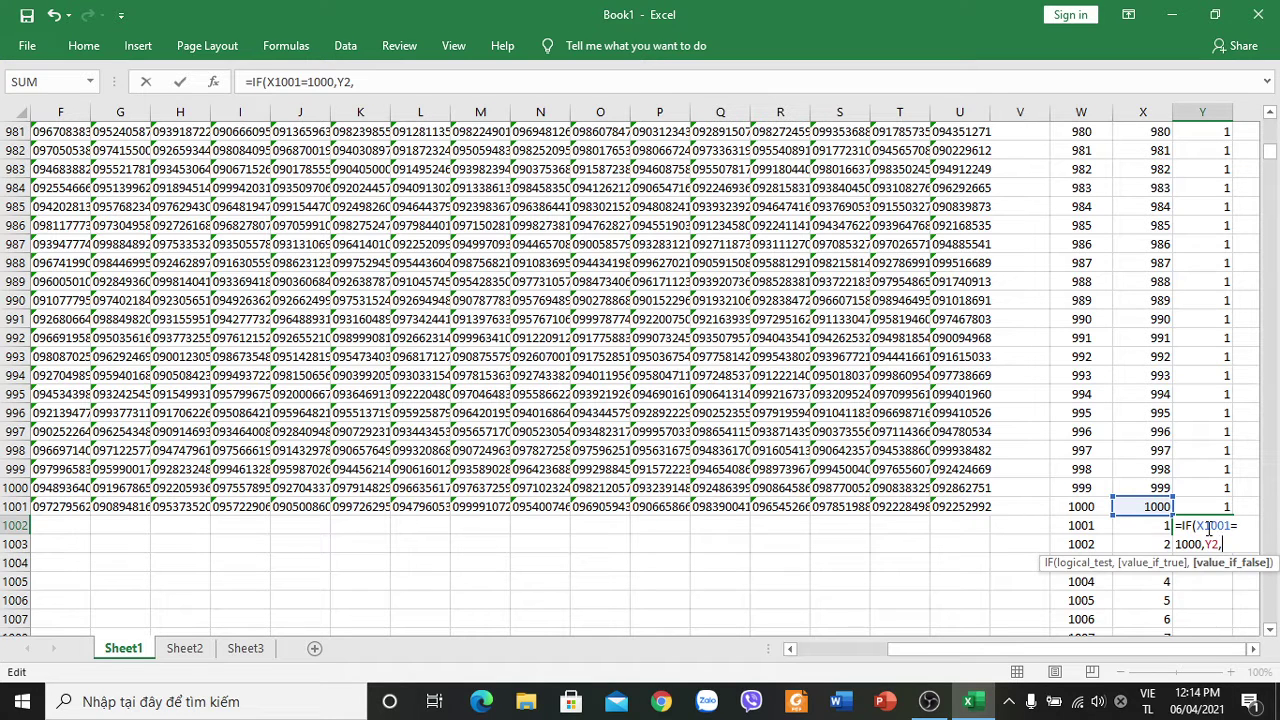
pyautogui.write('Y')
pyautogui.write('1001+')
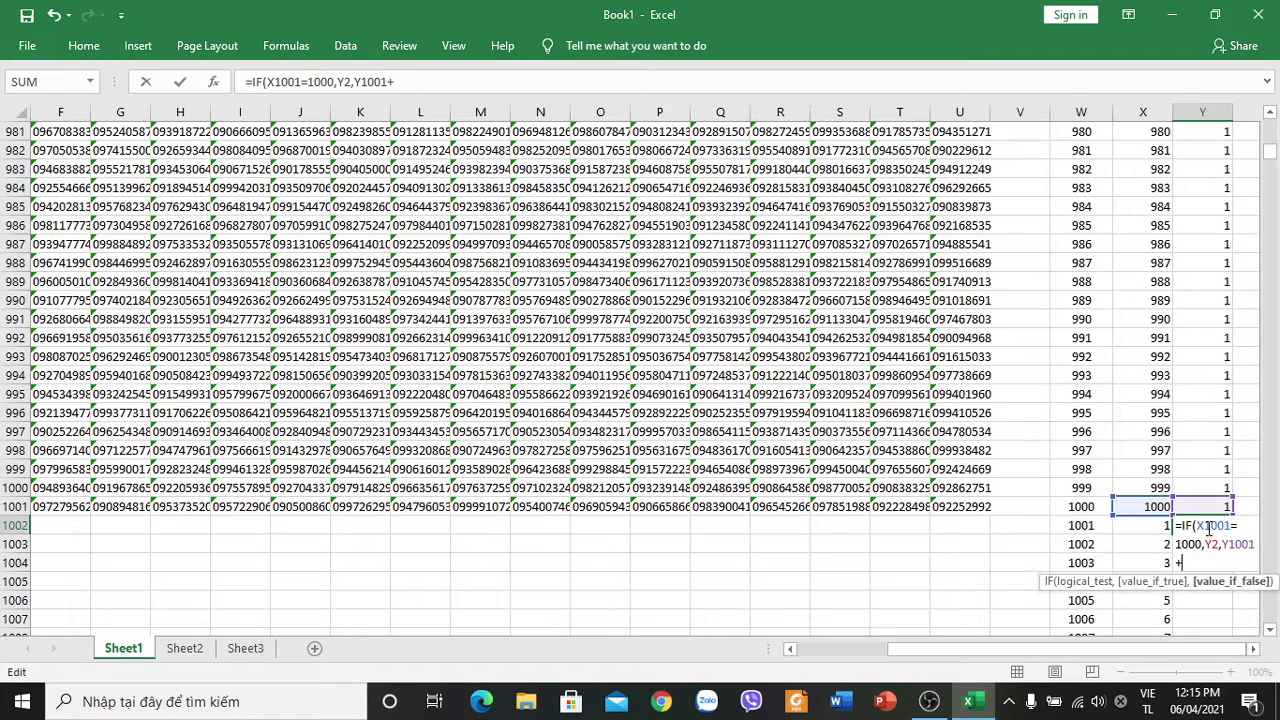
pyautogui.write('1')
pyautogui.write(')')
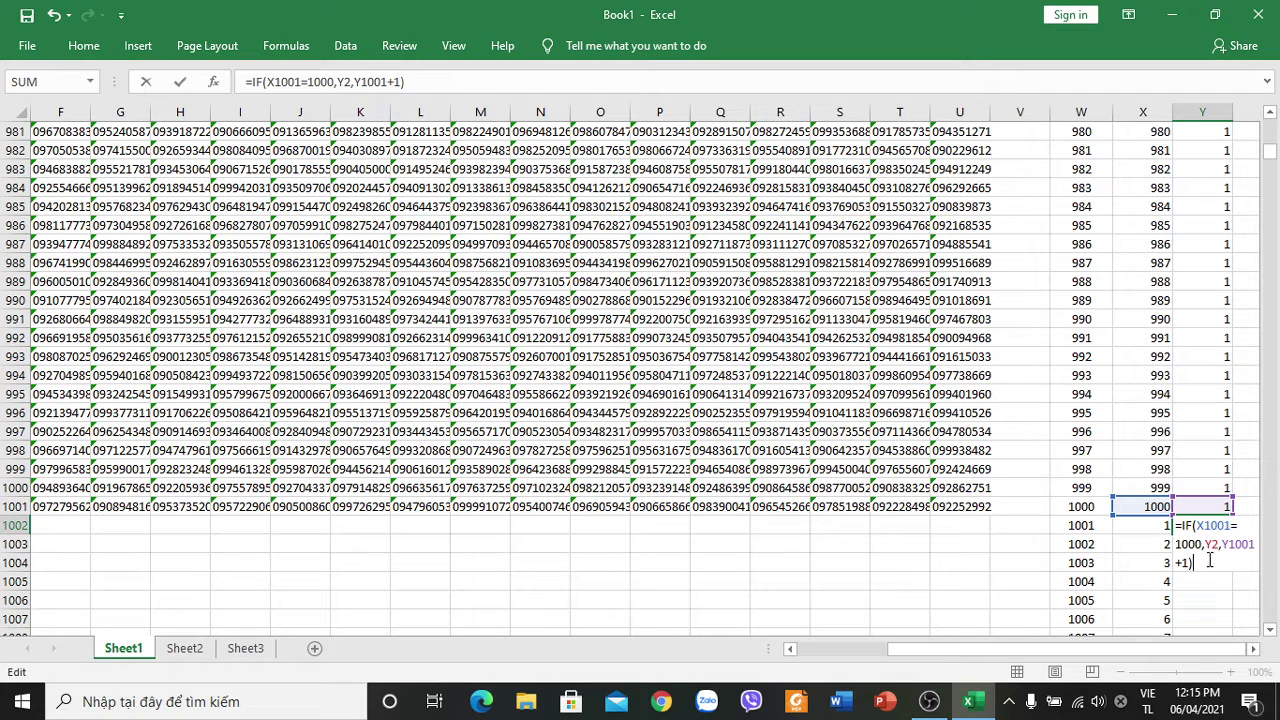
pyautogui.press('BackSpace')
pyautogui.press('BackSpace')
pyautogui.press('BackSpace')
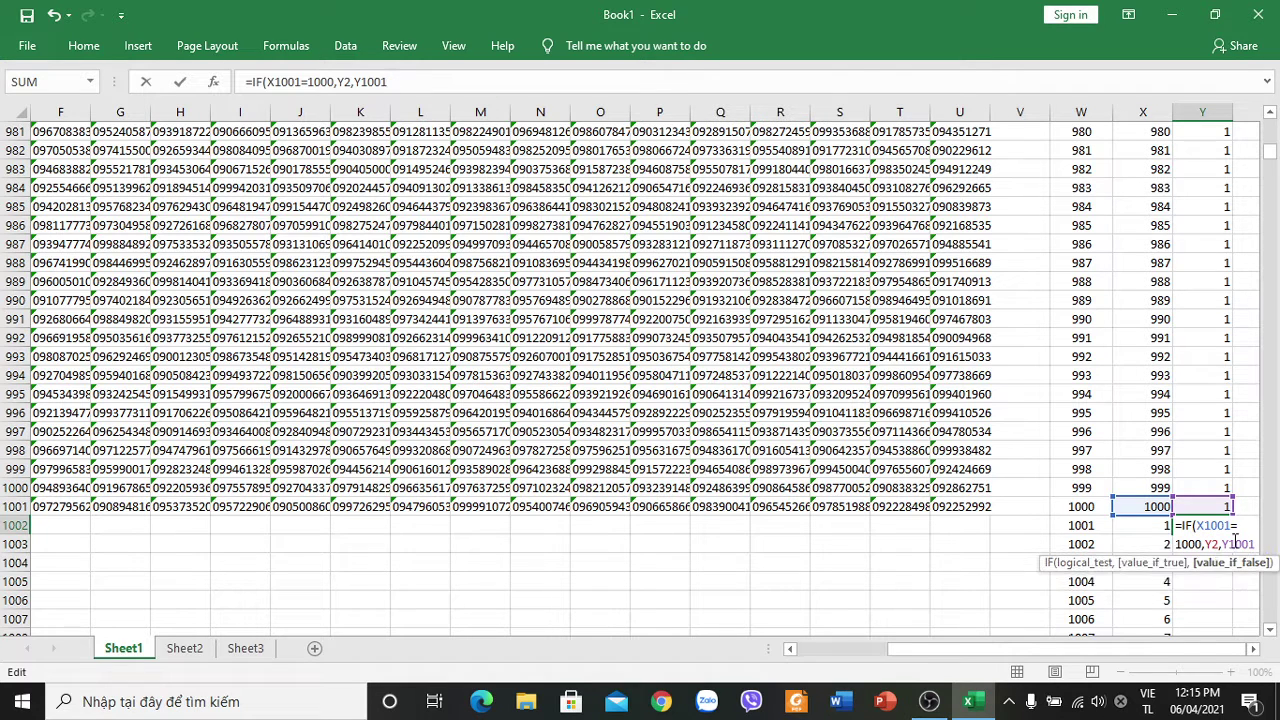
pyautogui.click(1219, 543)
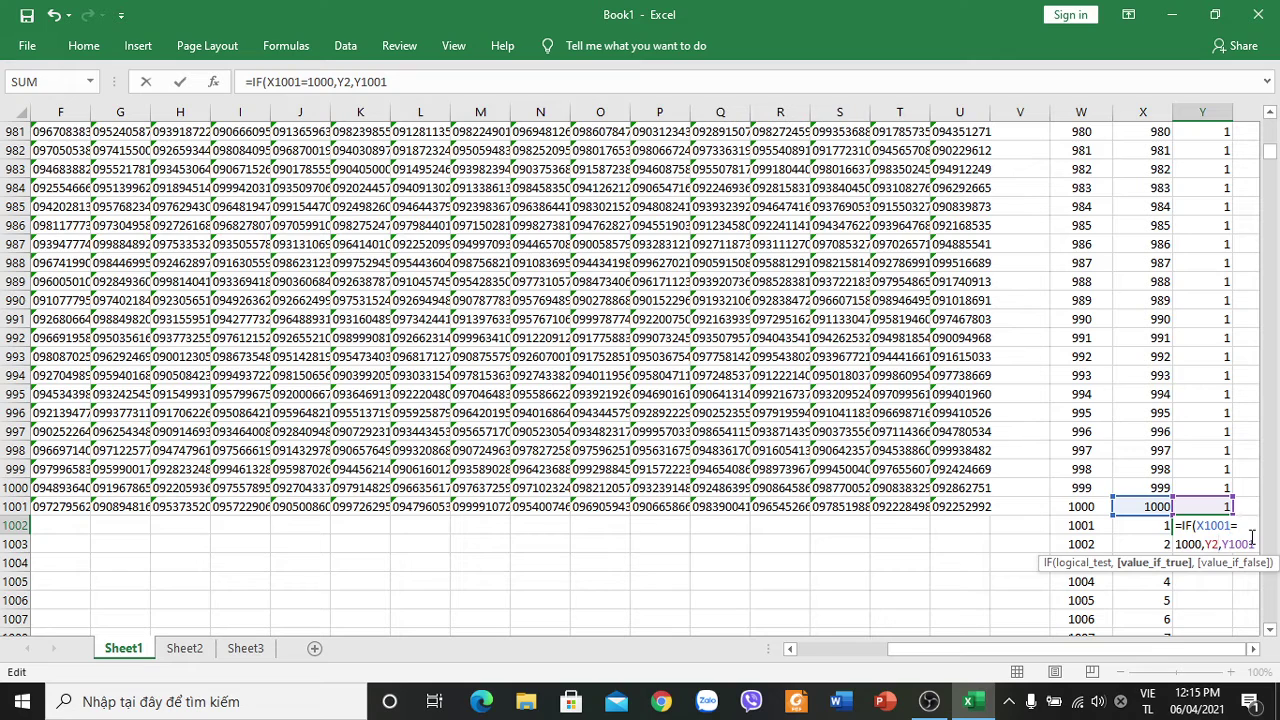
pyautogui.write('+1')
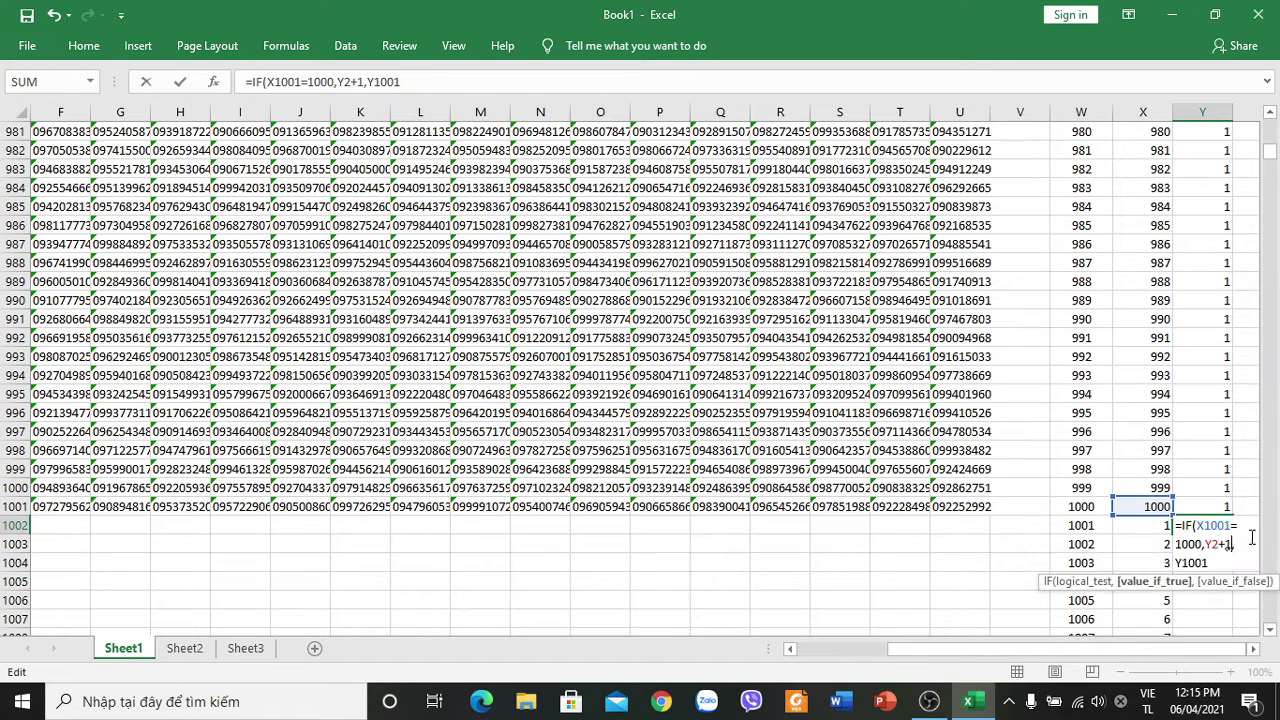
pyautogui.click(1218, 563)
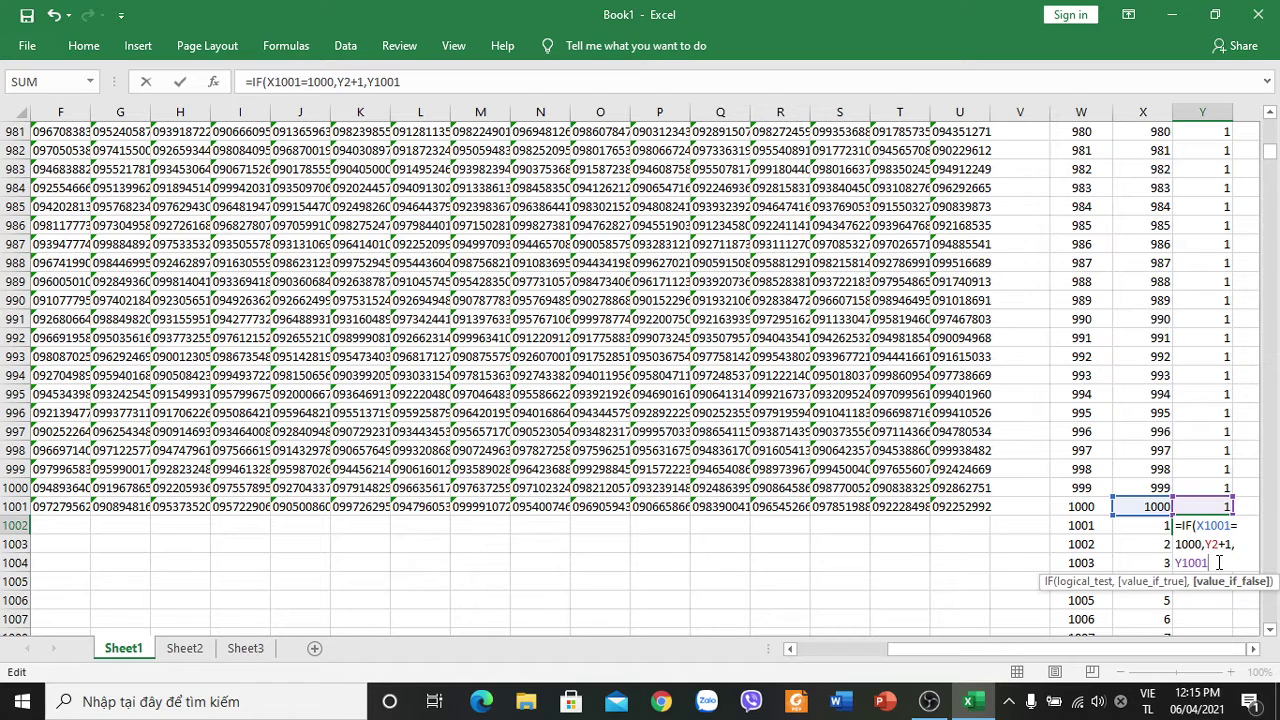
pyautogui.write(')')
pyautogui.press('Return')
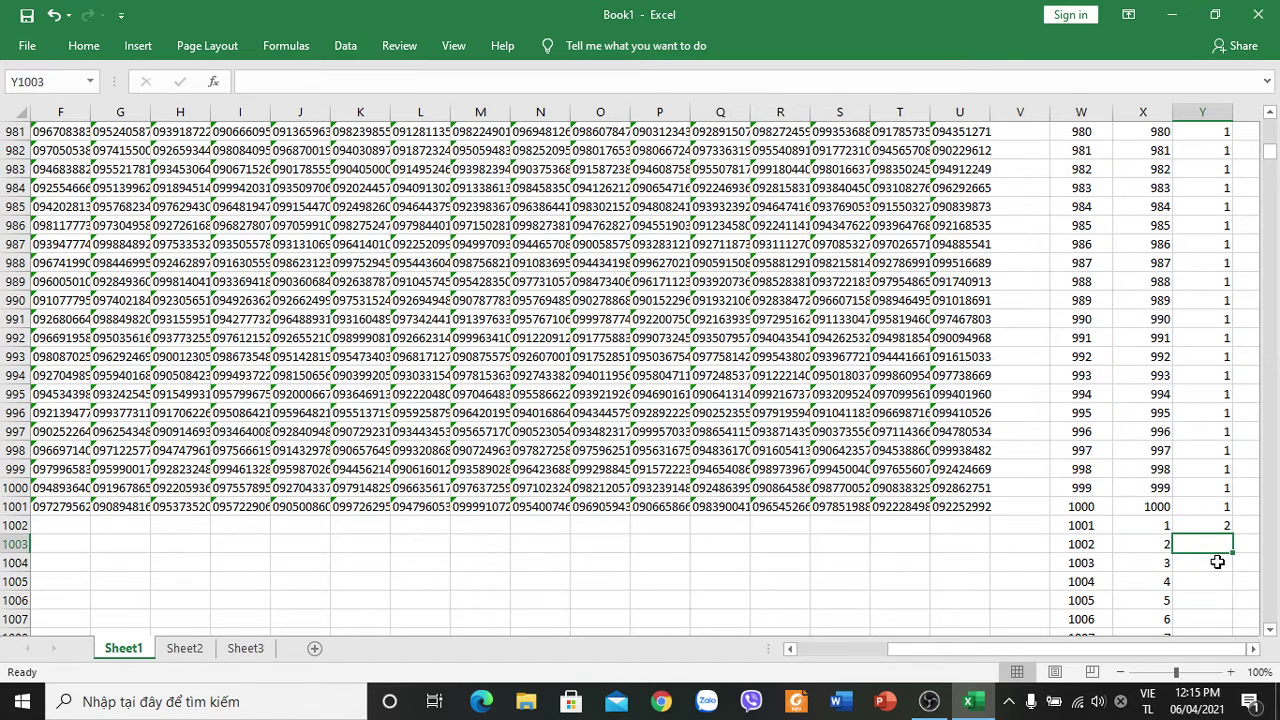
# Fill the Y1002 group formula down column Y and scroll through the results.
pyautogui.click(1200, 527)
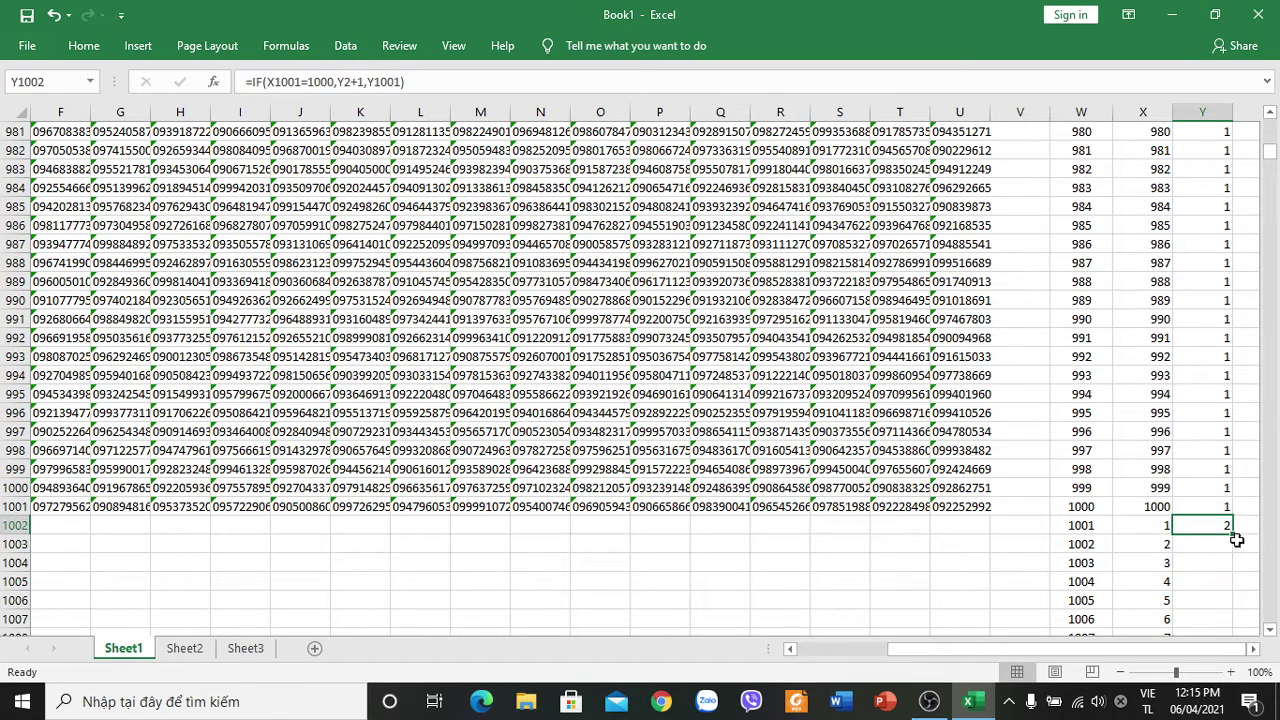
pyautogui.doubleClick(1235, 538)
pyautogui.scroll(-5, 1228, 534)
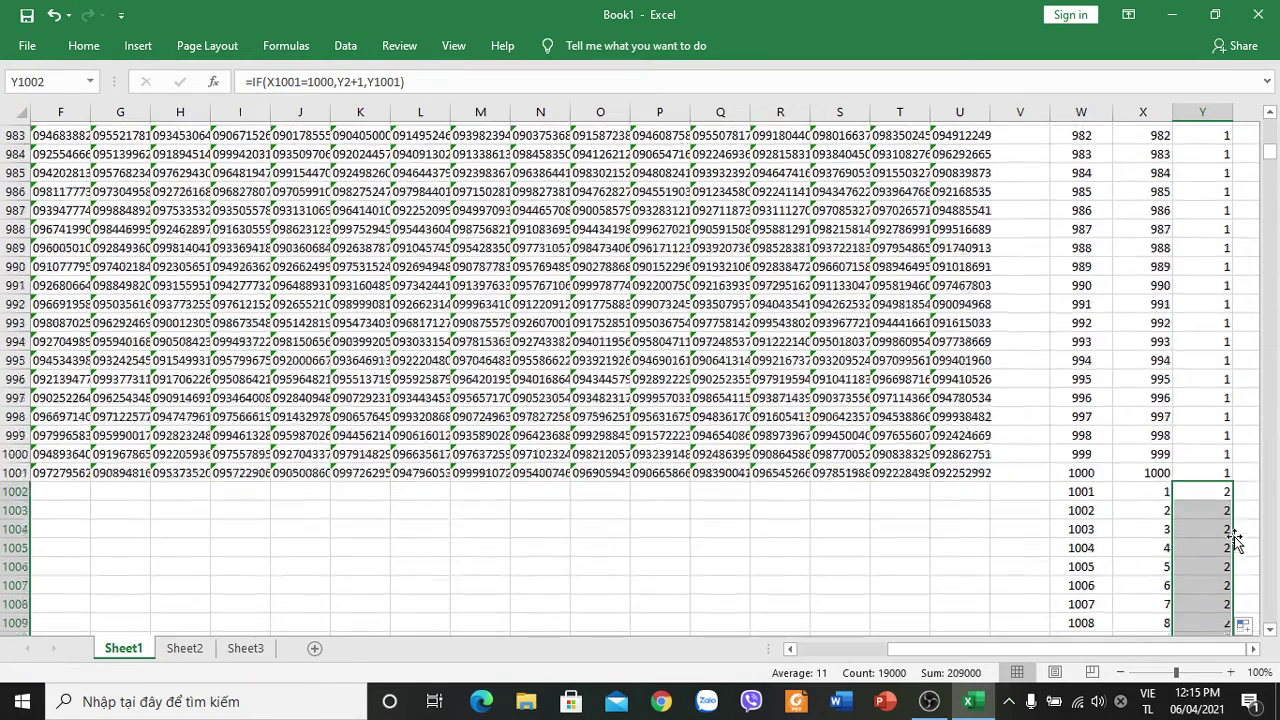
pyautogui.scroll(-5, 1228, 534)
pyautogui.scroll(-5, 1225, 530)
pyautogui.scroll(-18, 1225, 530)
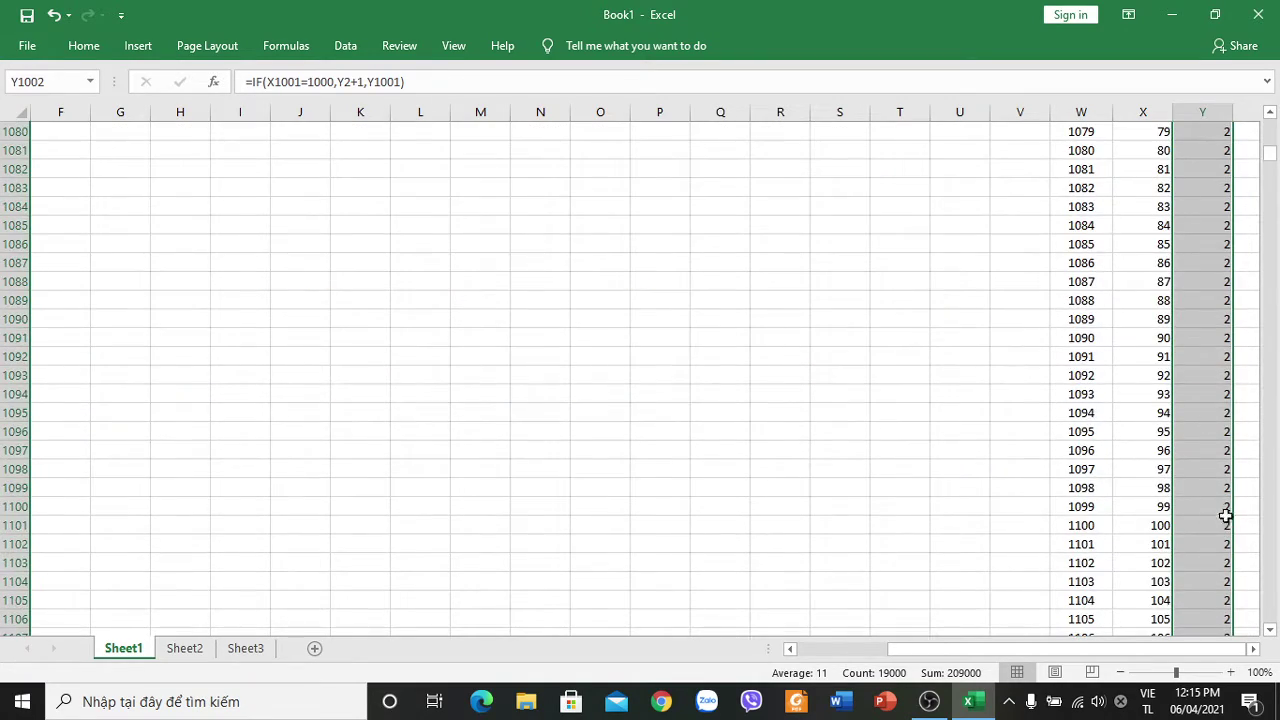
pyautogui.moveTo(1273, 158)
pyautogui.mouseDown()
pyautogui.moveTo(1269, 208)
pyautogui.moveTo(1268, 186)
pyautogui.mouseUp()
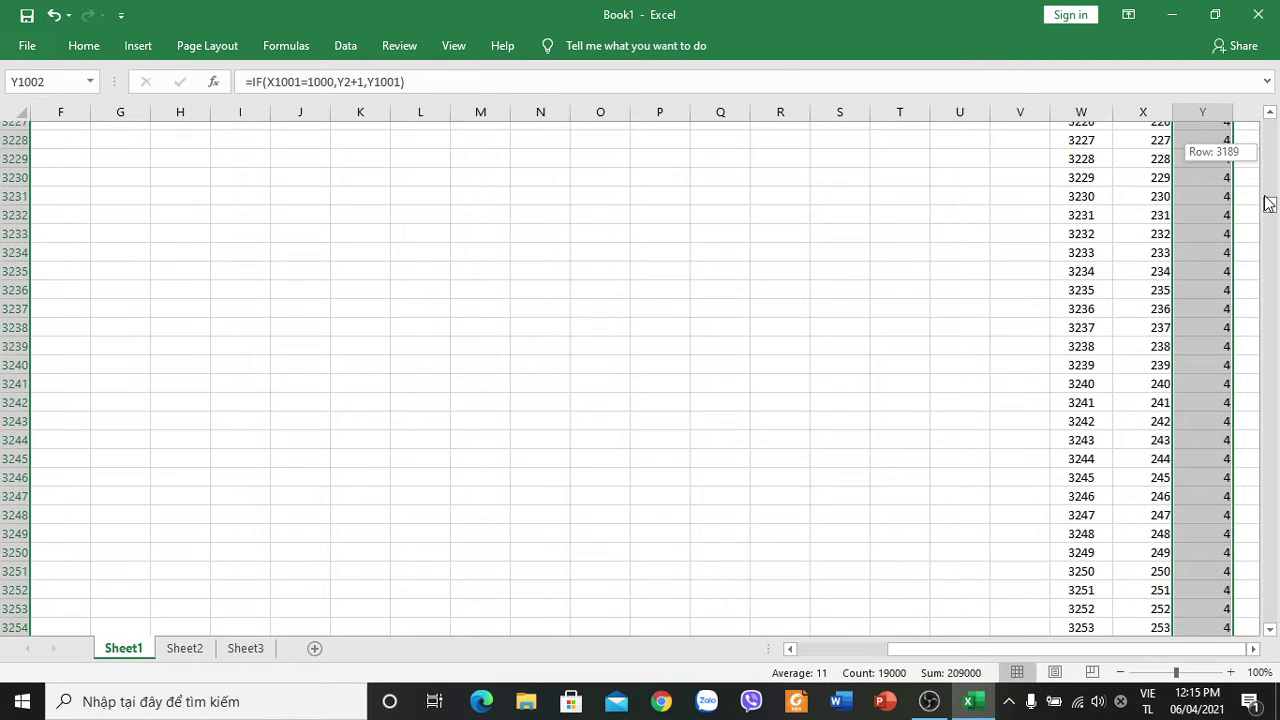
pyautogui.scroll(13, 1211, 274)
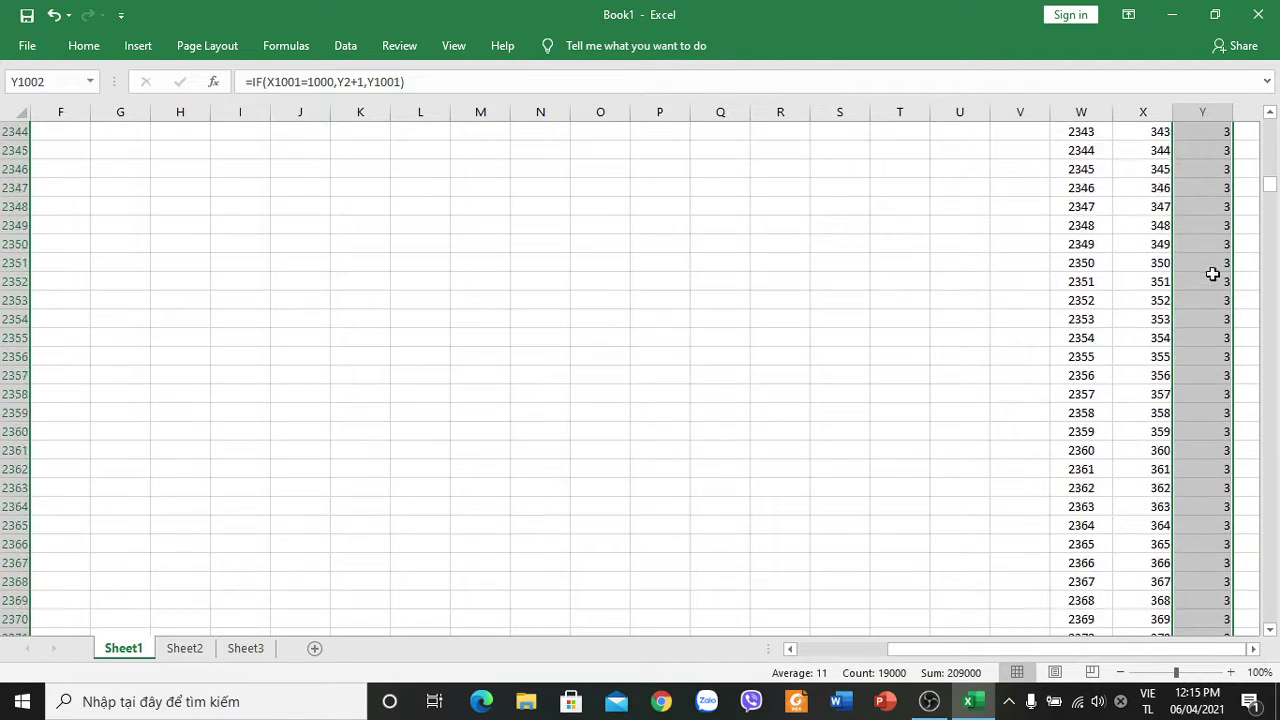
pyautogui.scroll(12, 1211, 291)
pyautogui.scroll(13, 1211, 291)
pyautogui.scroll(12, 1211, 291)
pyautogui.scroll(8, 1211, 291)
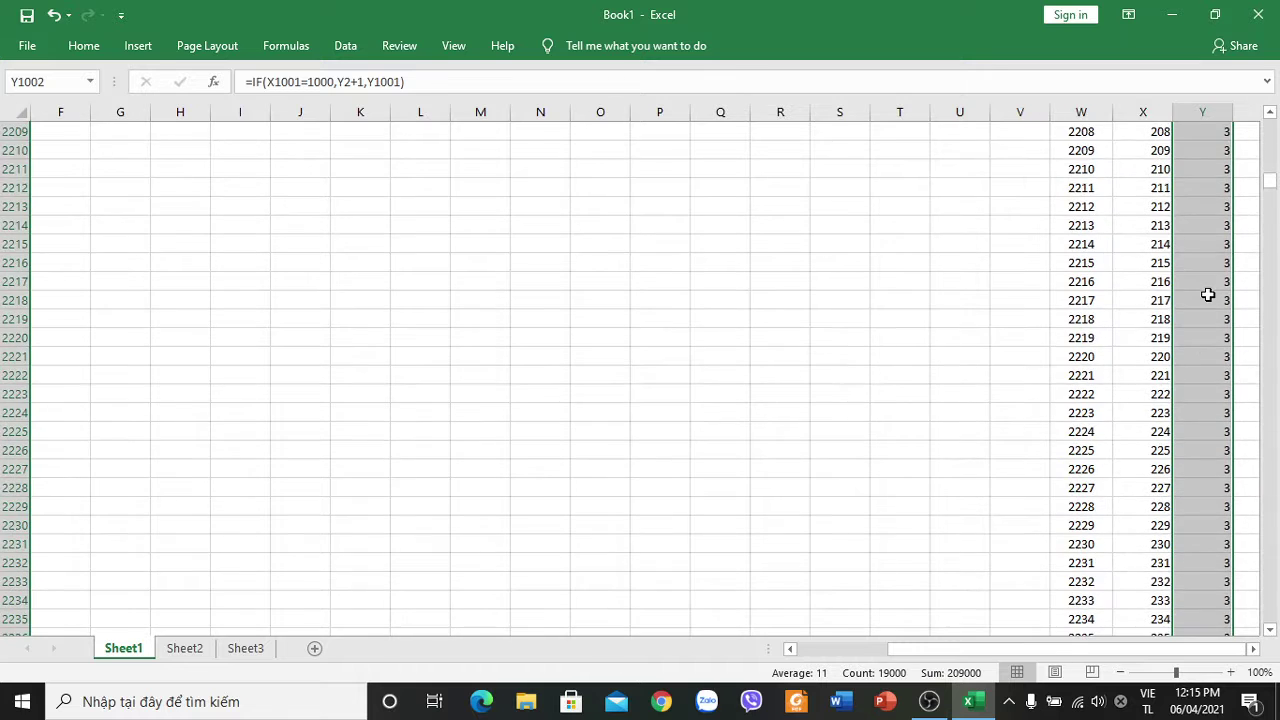
pyautogui.scroll(7, 1209, 294)
pyautogui.moveTo(1271, 186); pyautogui.dragTo(1268, 172)
pyautogui.scroll(-7, 1216, 423)
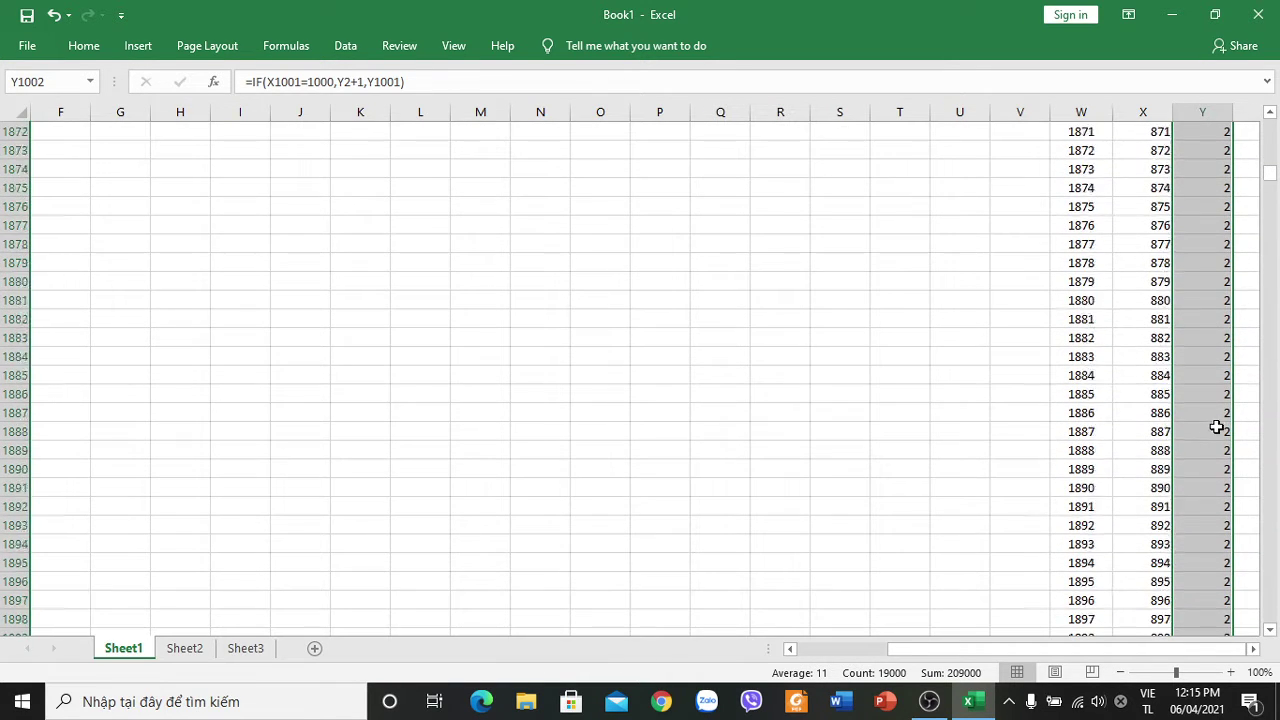
pyautogui.scroll(-13, 1216, 425)
pyautogui.scroll(-14, 1216, 425)
pyautogui.scroll(-7, 1216, 427)
pyautogui.scroll(-10, 1216, 425)
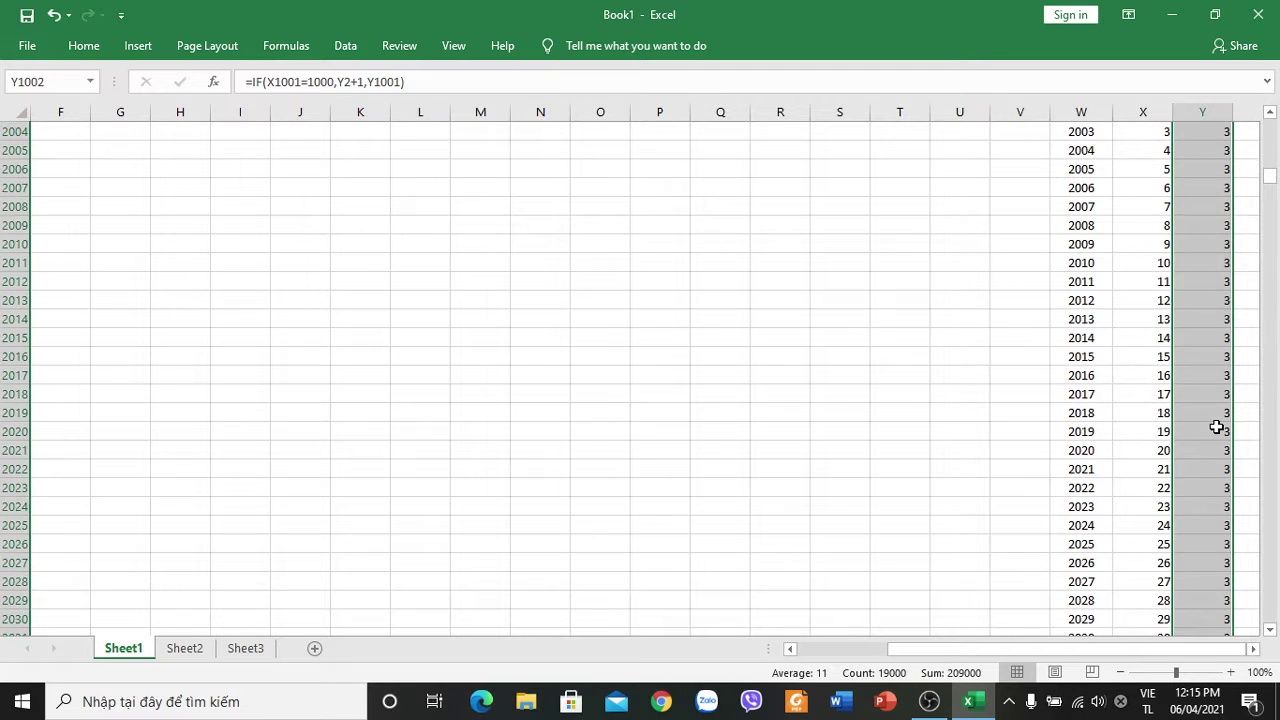
pyautogui.scroll(3, 1214, 423)
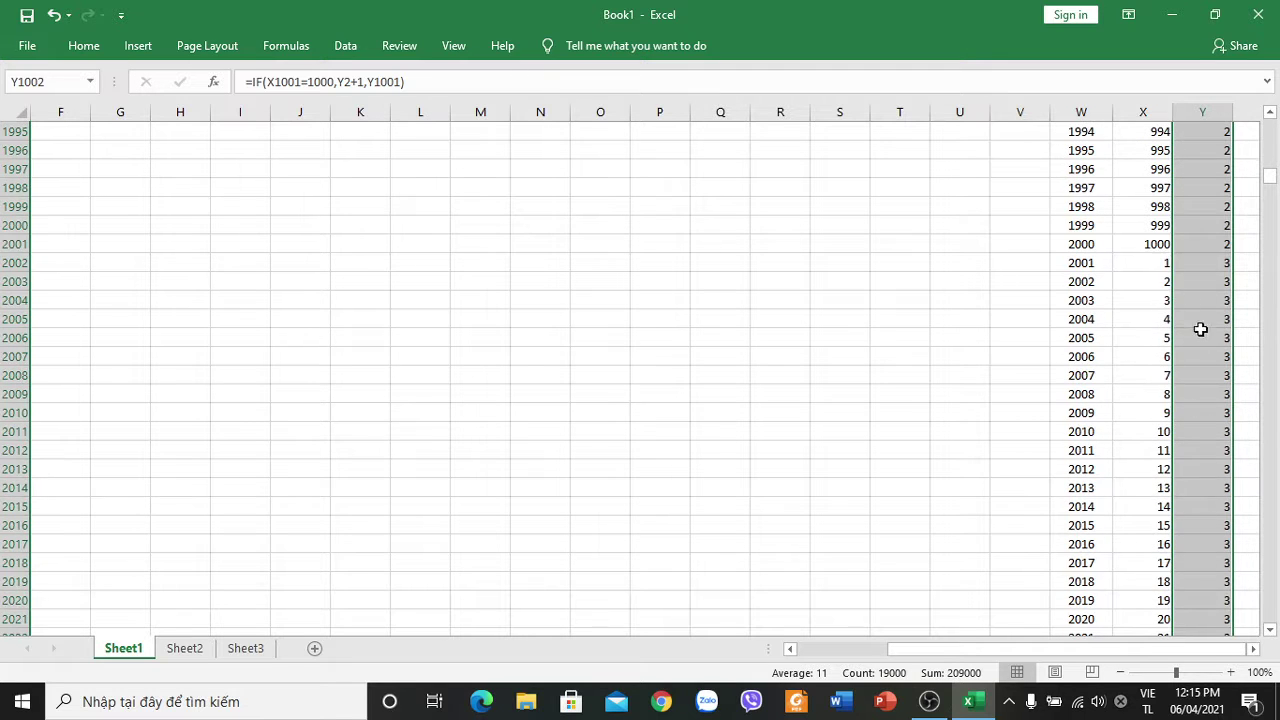
# Check the X and Y formulas around row 2002, where the group becomes 3.
pyautogui.click(1224, 244)
pyautogui.click(1224, 264)
pyautogui.click(1220, 284)
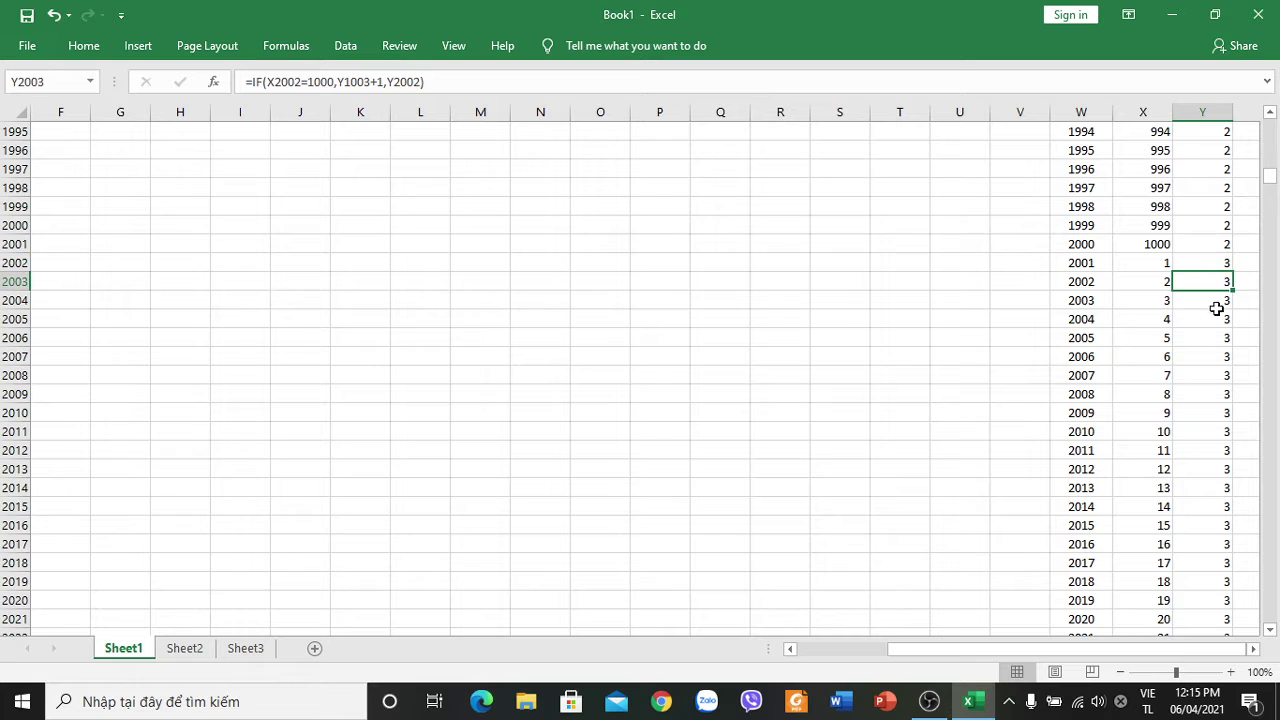
pyautogui.click(1221, 302)
pyautogui.click(1215, 321)
pyautogui.click(1211, 340)
pyautogui.click(1212, 357)
pyautogui.click(1213, 372)
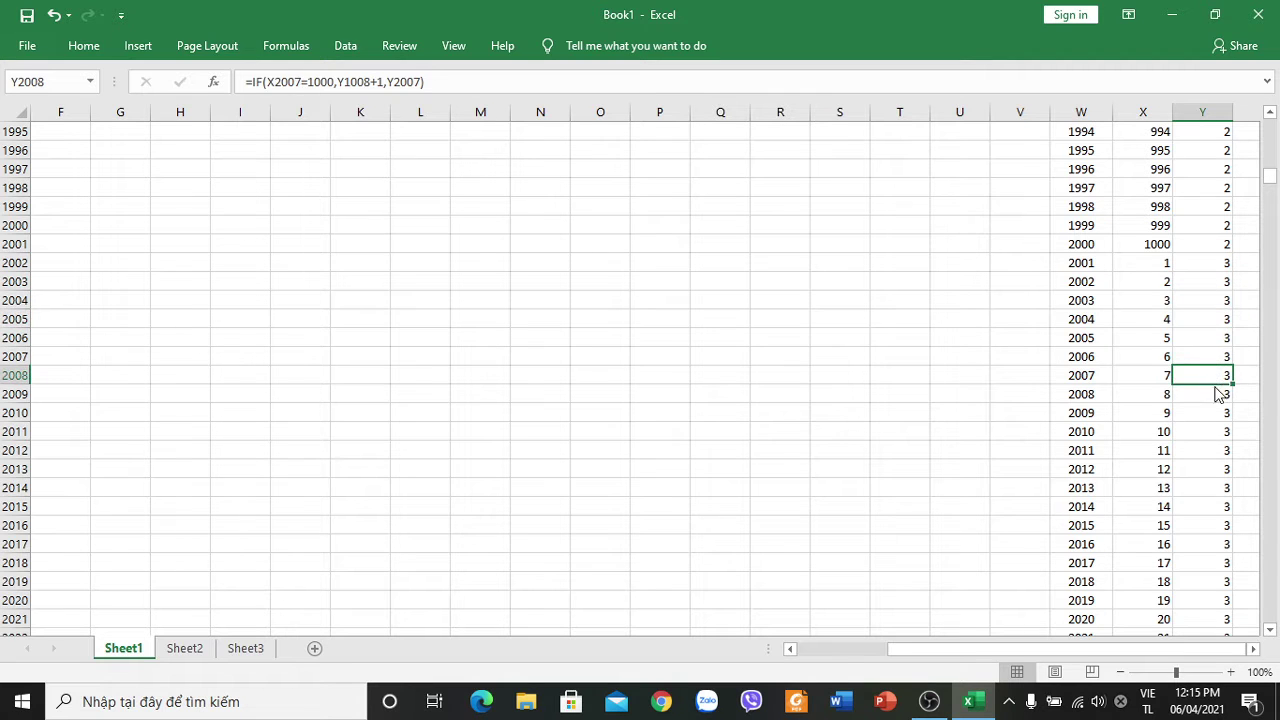
pyautogui.click(1158, 266)
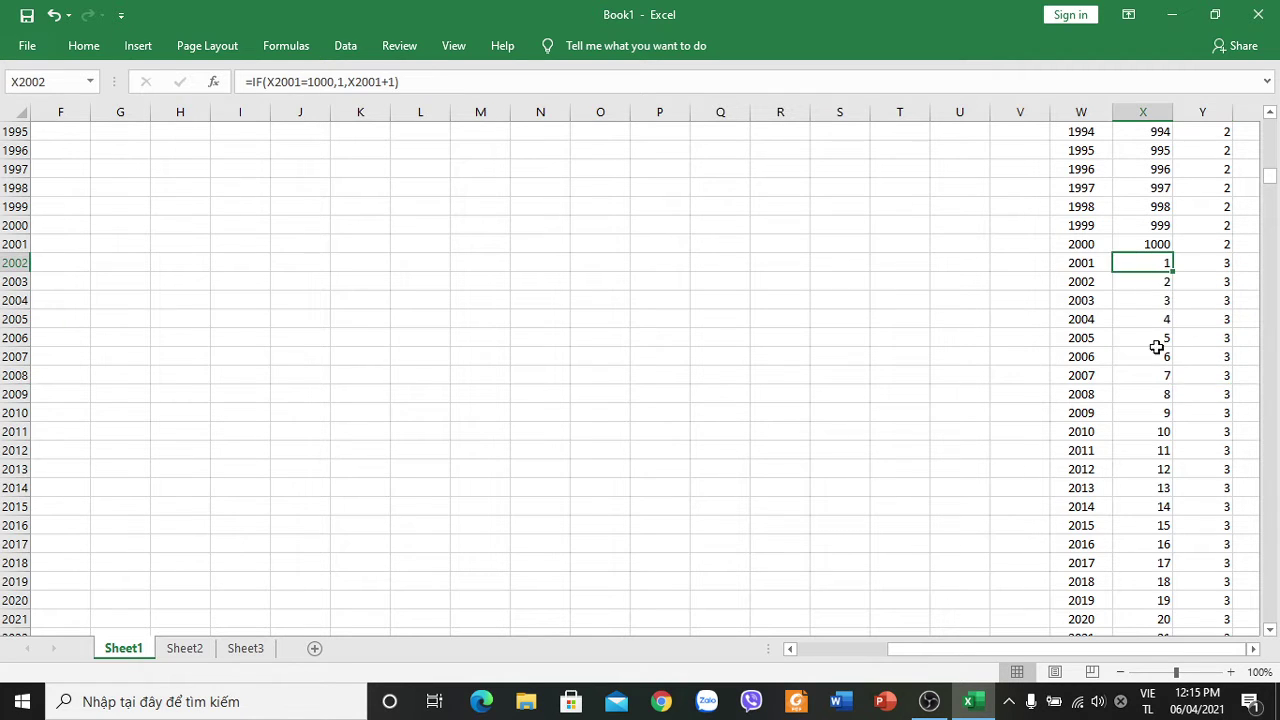
pyautogui.click(1215, 272)
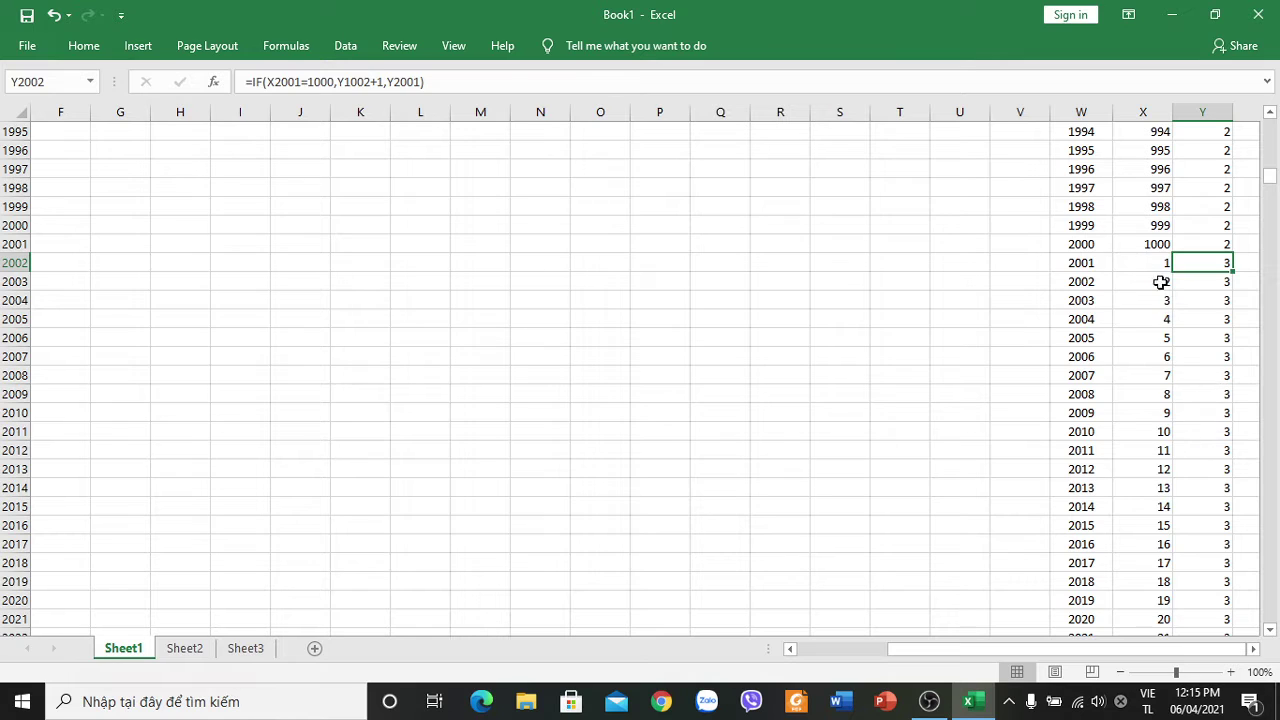
pyautogui.scroll(2, 1149, 380)
pyautogui.scroll(12, 1149, 380)
pyautogui.scroll(7, 1149, 380)
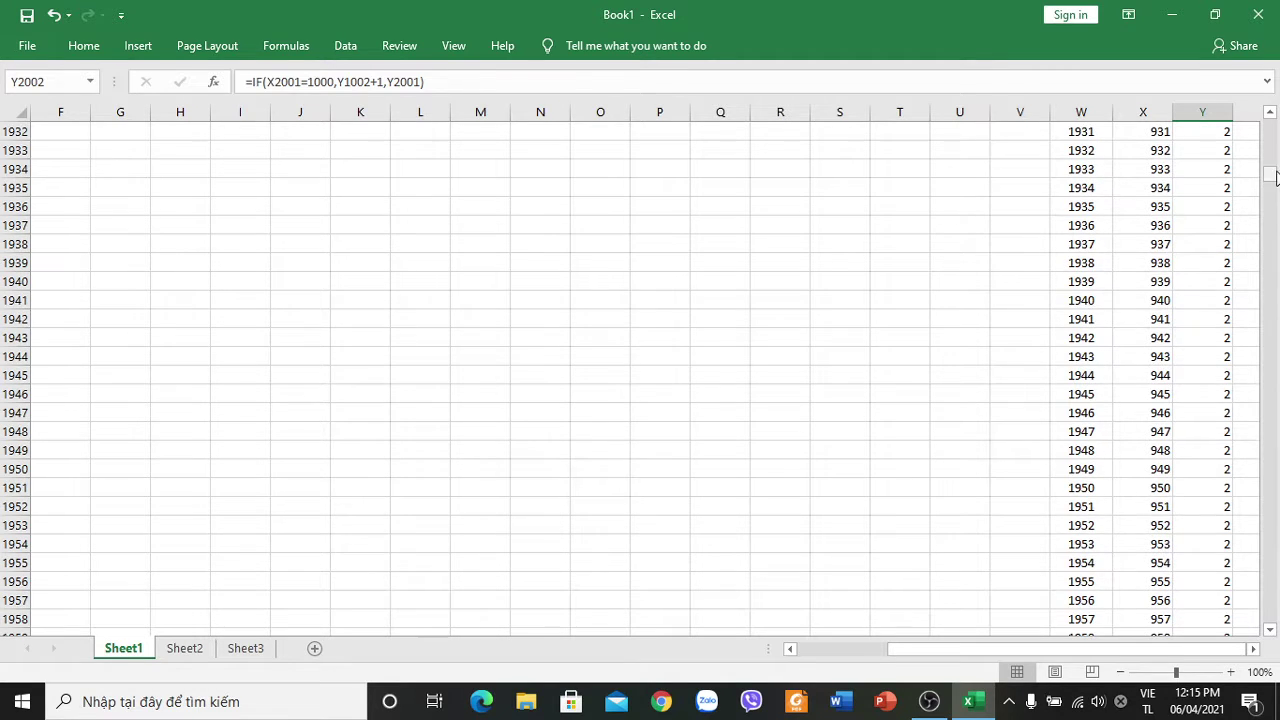
pyautogui.moveTo(1271, 172); pyautogui.dragTo(1271, 148)
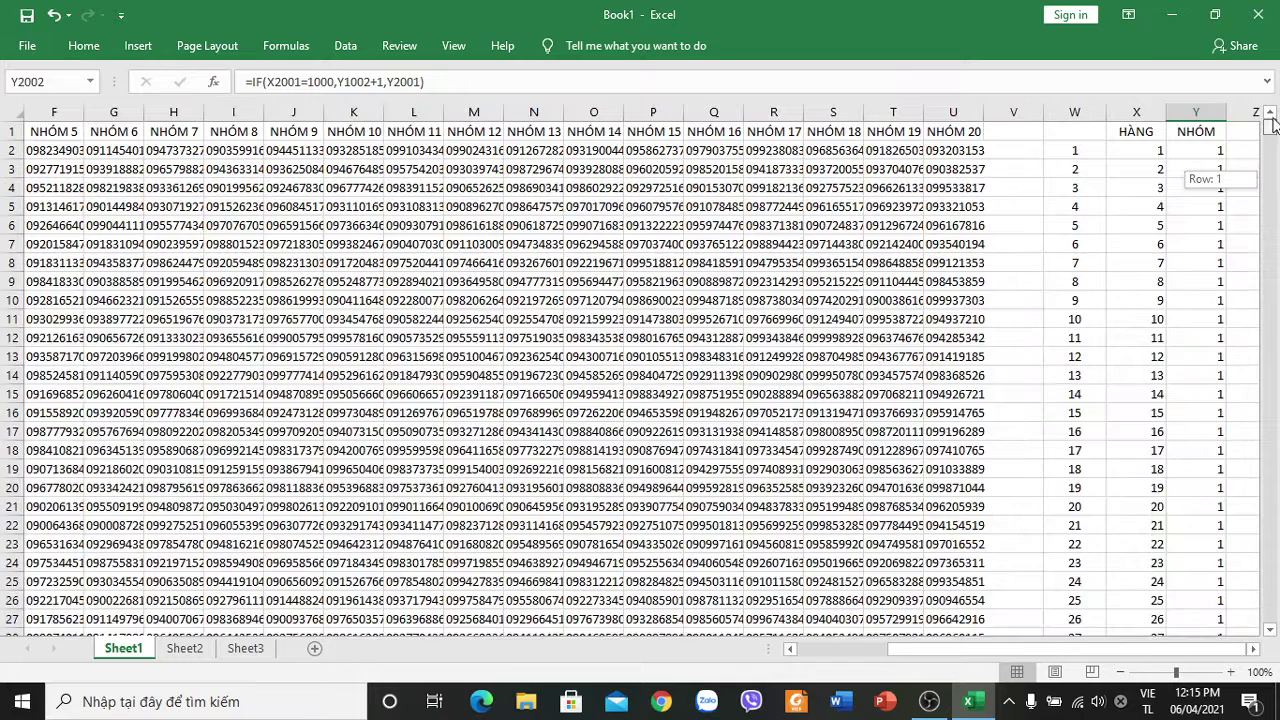
# Centre-align the HÀNG column X and the NHÓM column Y.
pyautogui.click(1137, 113)
pyautogui.click(84, 45)
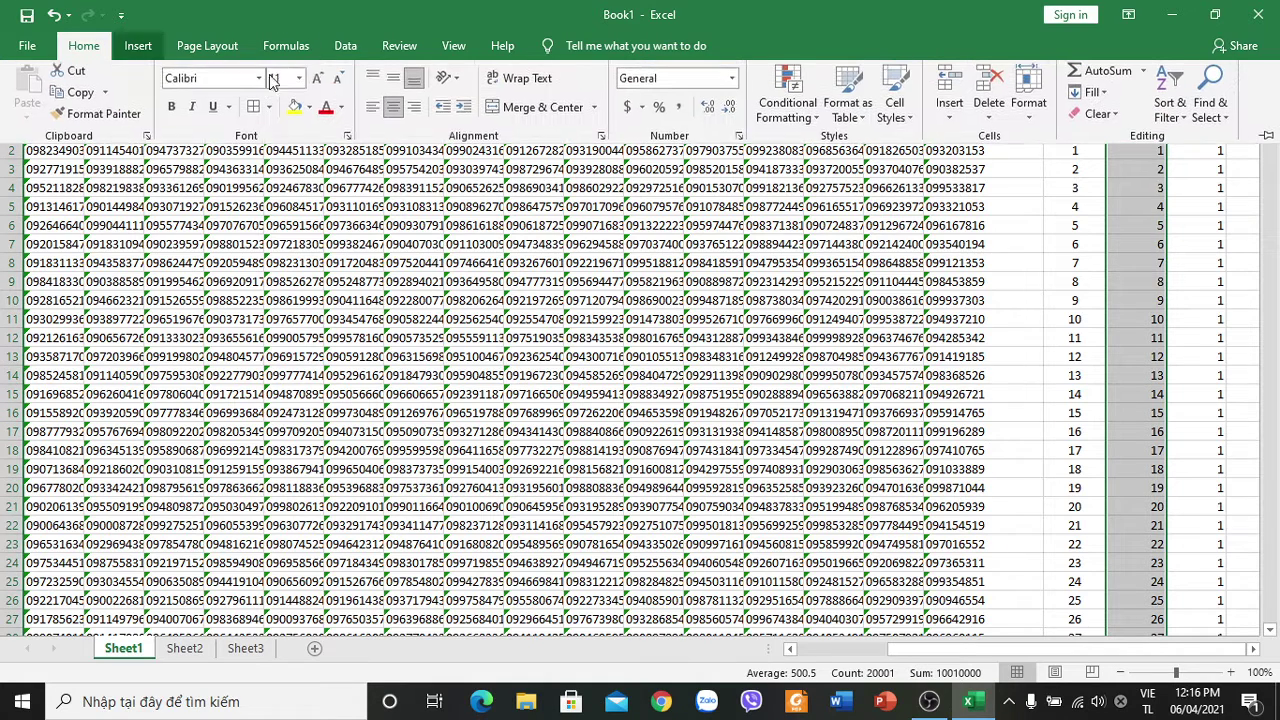
pyautogui.click(397, 117)
pyautogui.click(1198, 110)
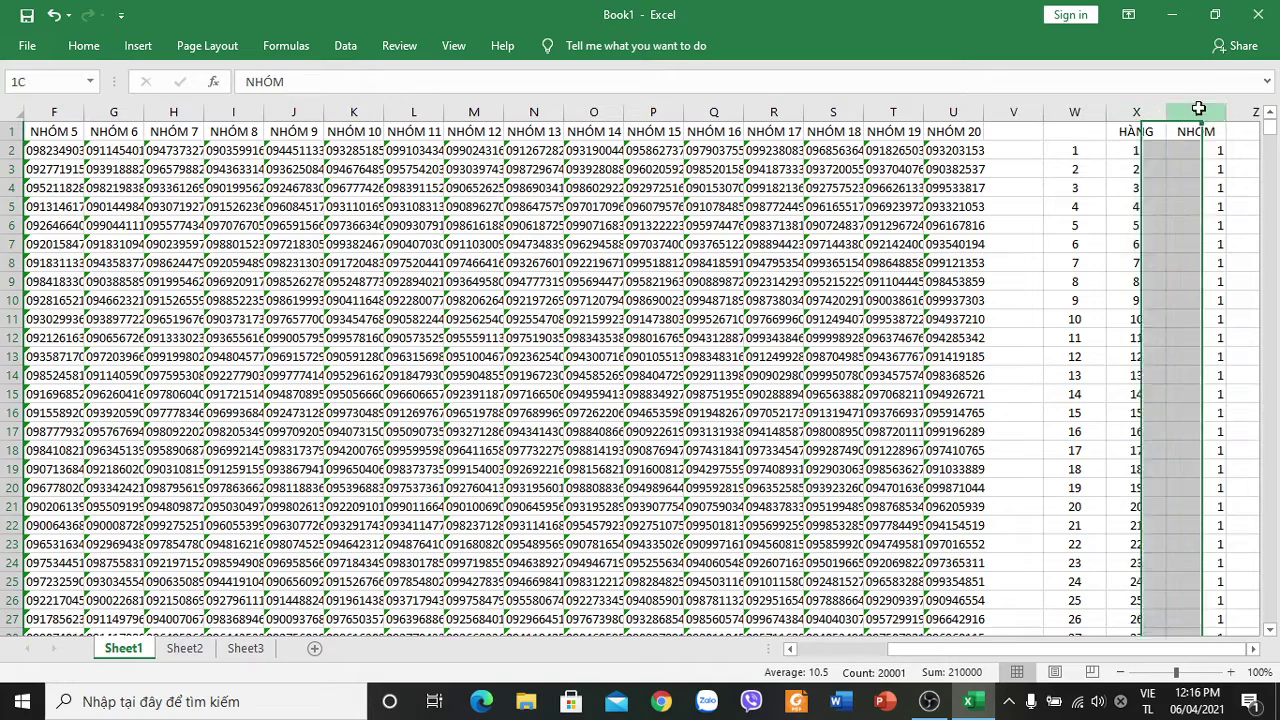
pyautogui.click(84, 45)
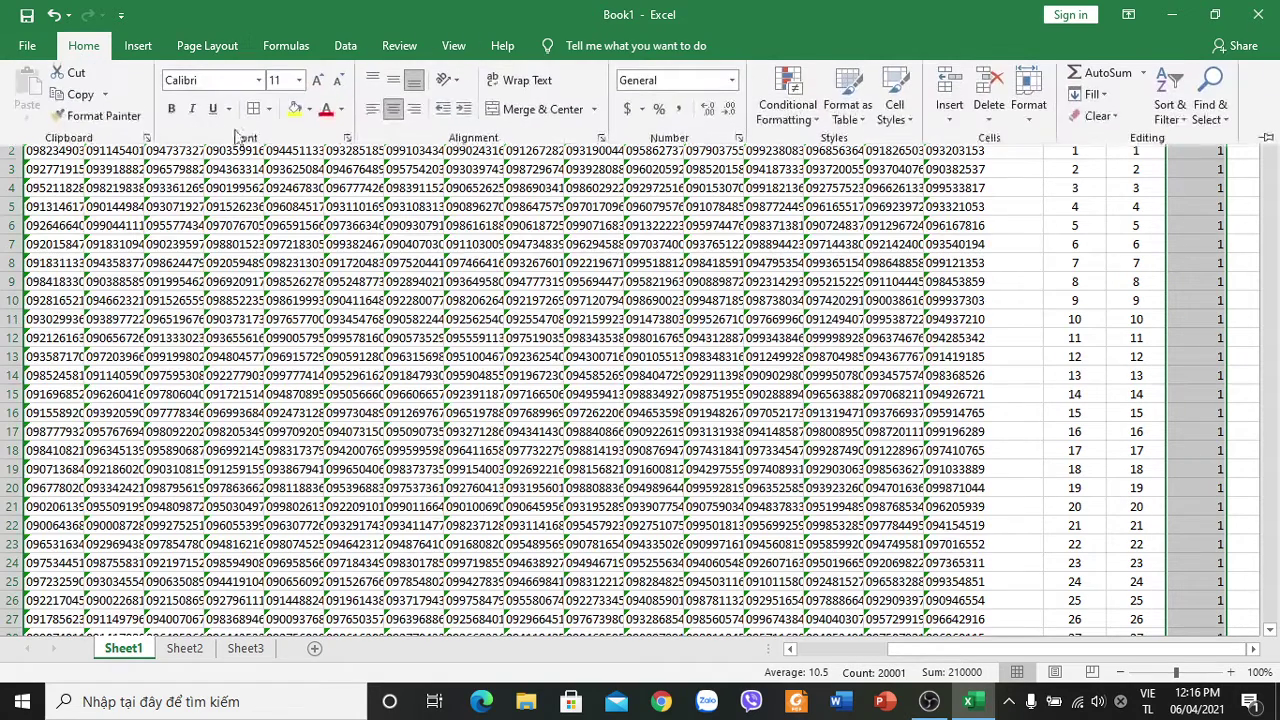
pyautogui.click(395, 115)
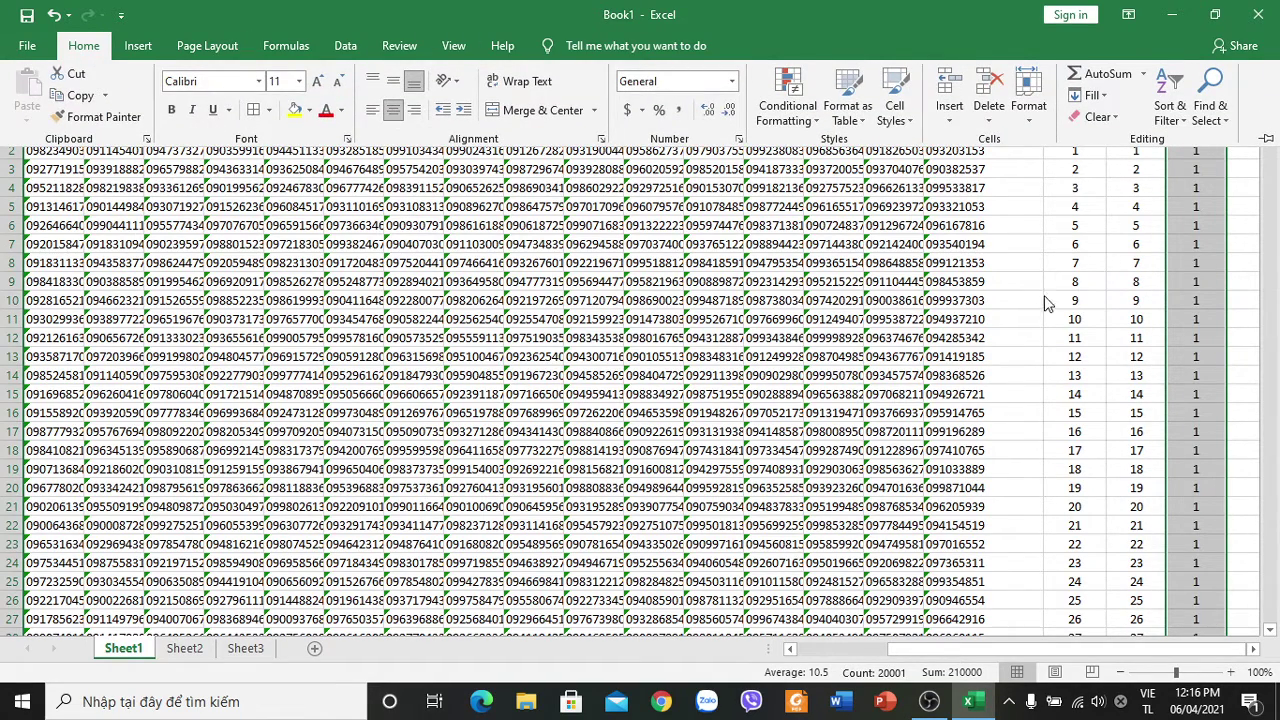
# Add the header STT in W1 and SĐT in V1.
pyautogui.click(1070, 131)
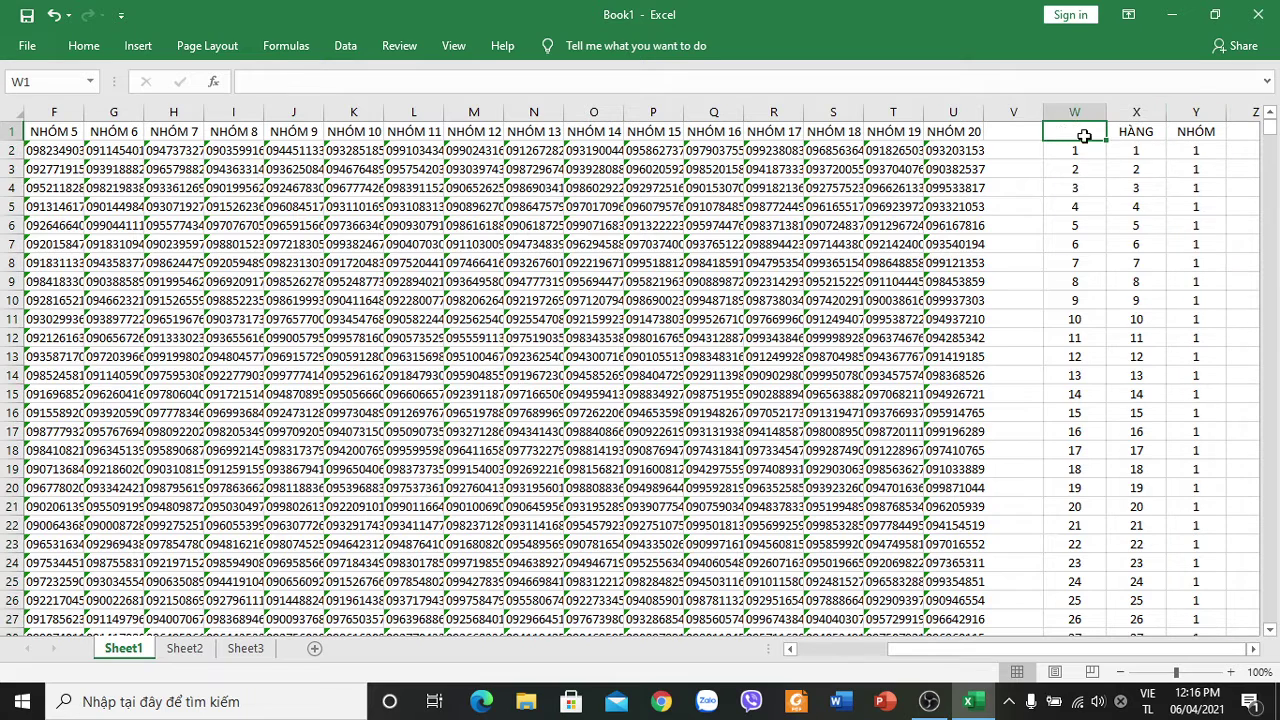
pyautogui.write('STT')
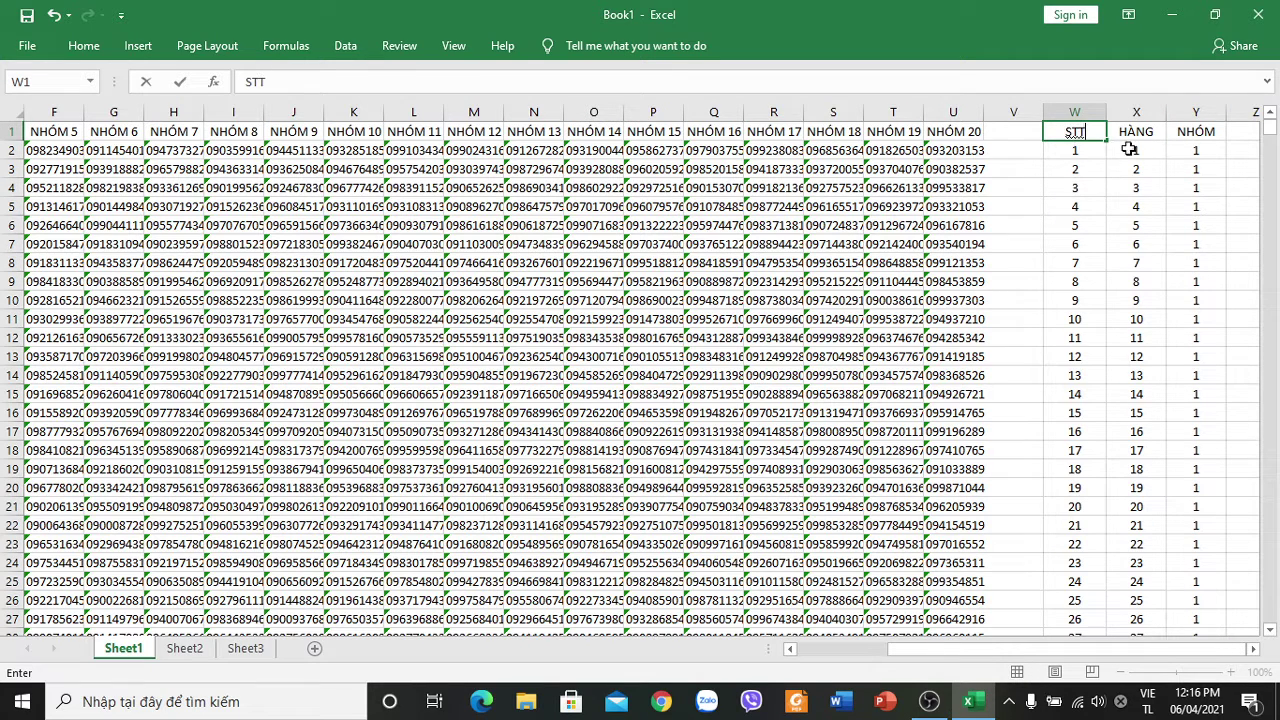
pyautogui.click(1120, 140)
pyautogui.click(1025, 133)
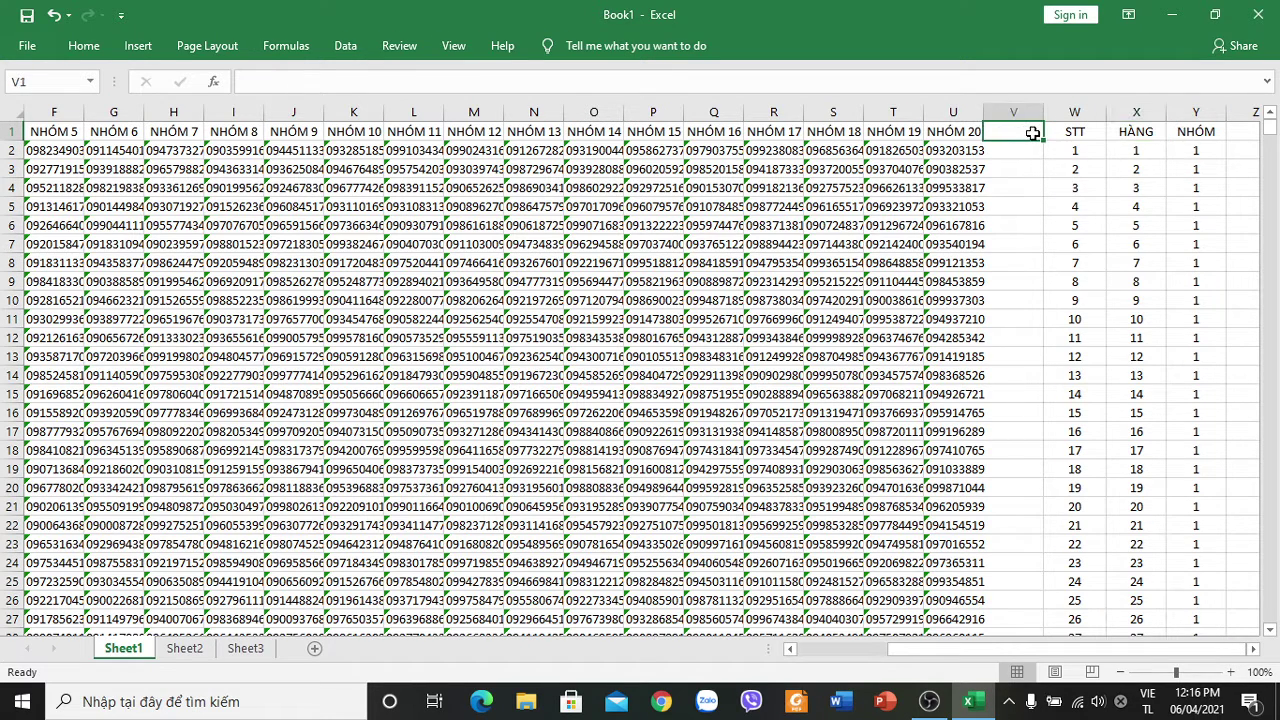
pyautogui.write('S ĐT')
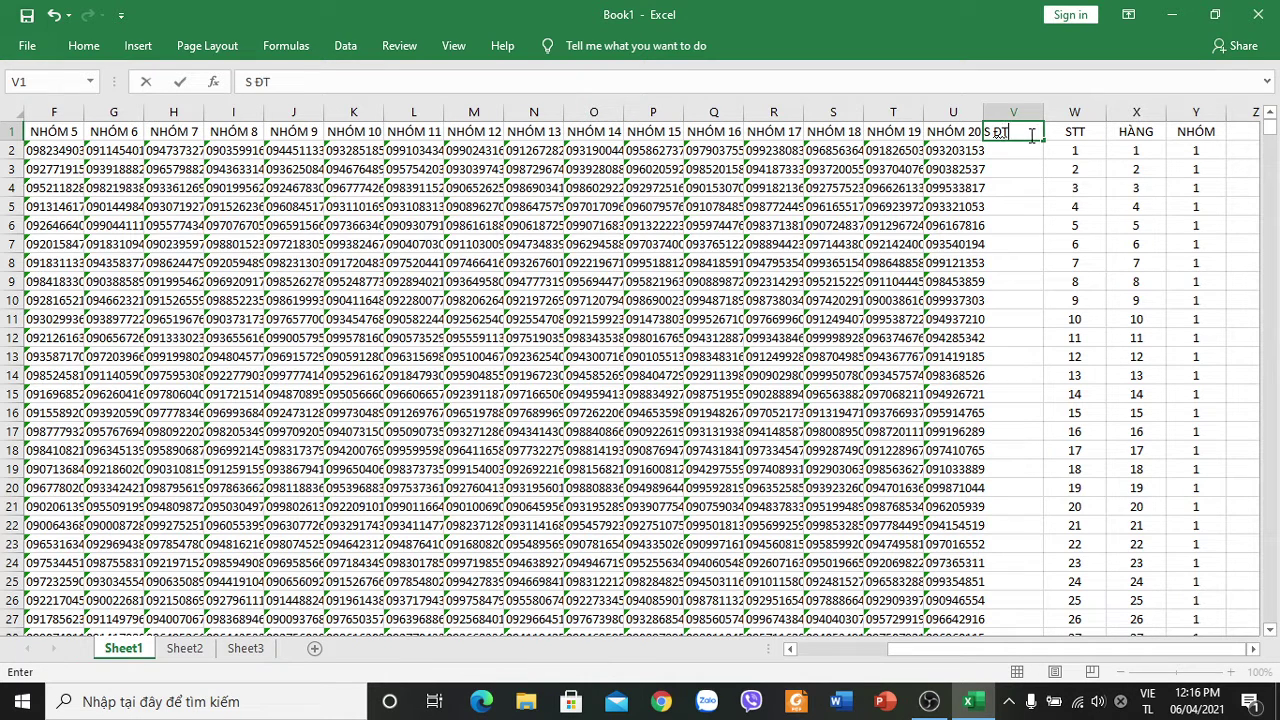
pyautogui.click(996, 132)
pyautogui.press('BackSpace')
pyautogui.click(1013, 112)
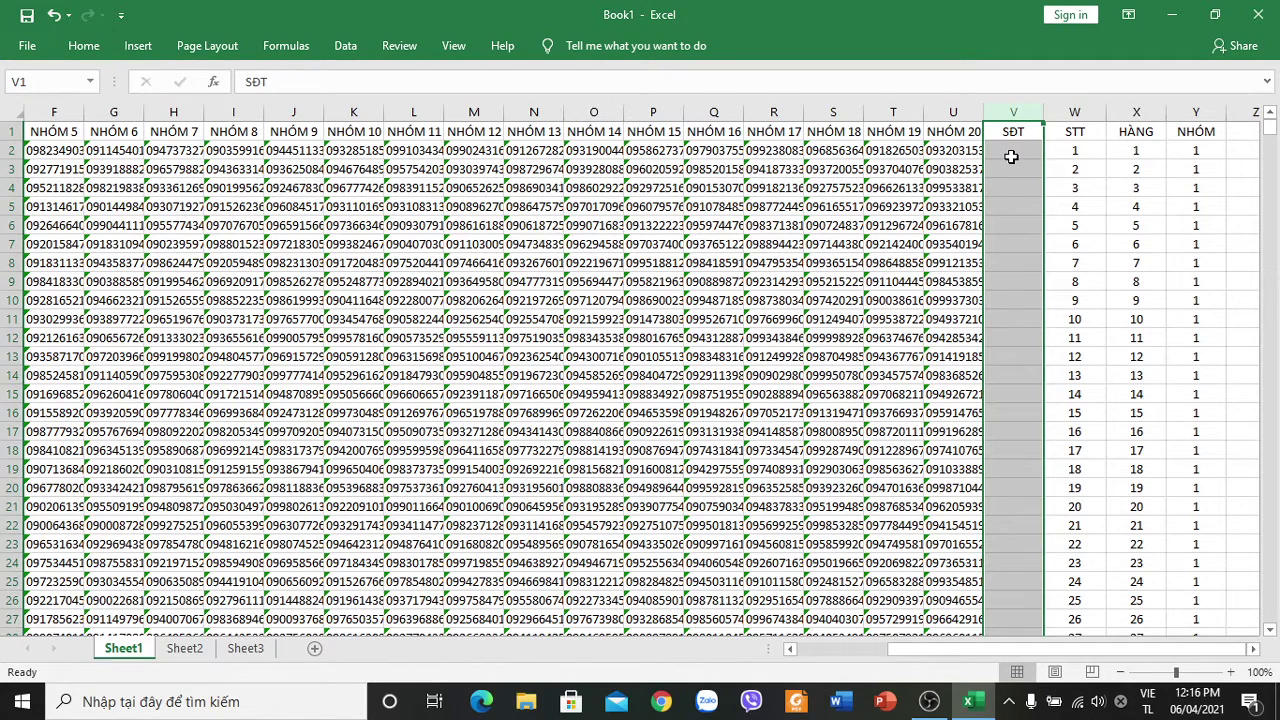
pyautogui.scroll(-7, 1013, 163)
pyautogui.scroll(-7, 1013, 163)
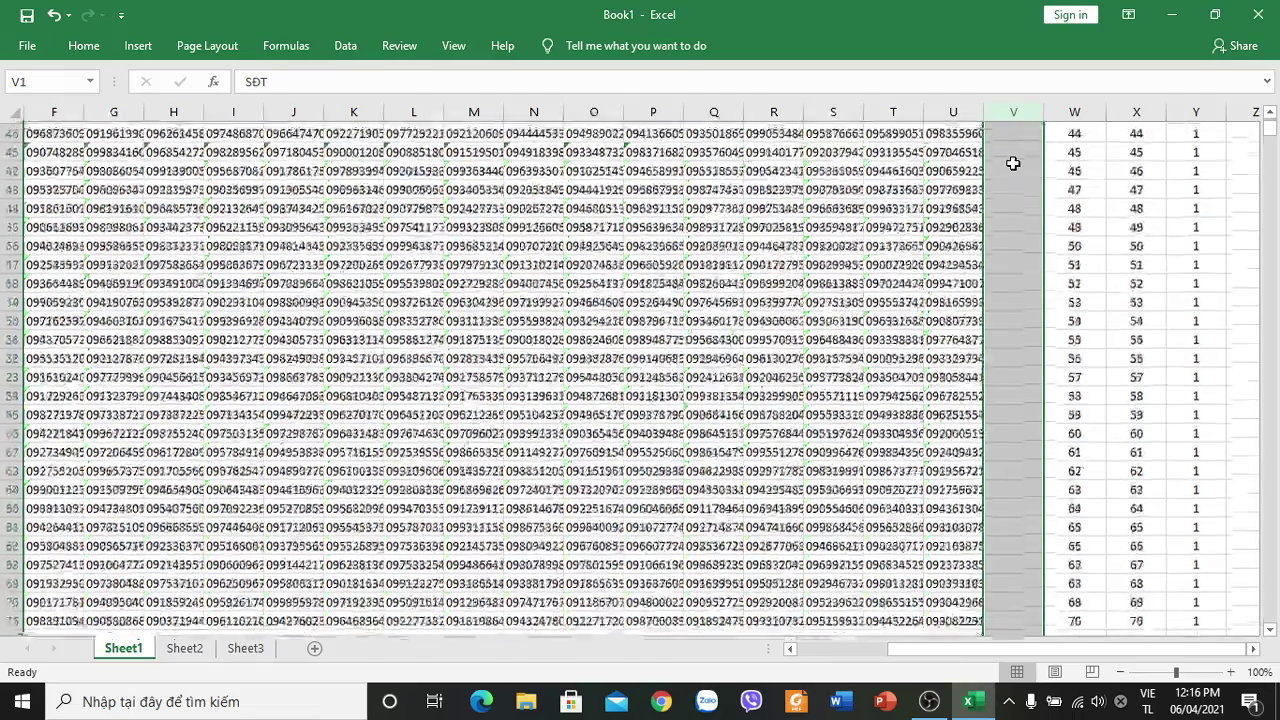
pyautogui.scroll(11, 1013, 163)
pyautogui.scroll(4, 1013, 163)
# Enter =INDEX($B$2:$U$1001,X2,Y2) in V2 to return the phone number.
pyautogui.click(1016, 150)
pyautogui.write('=INDEX')
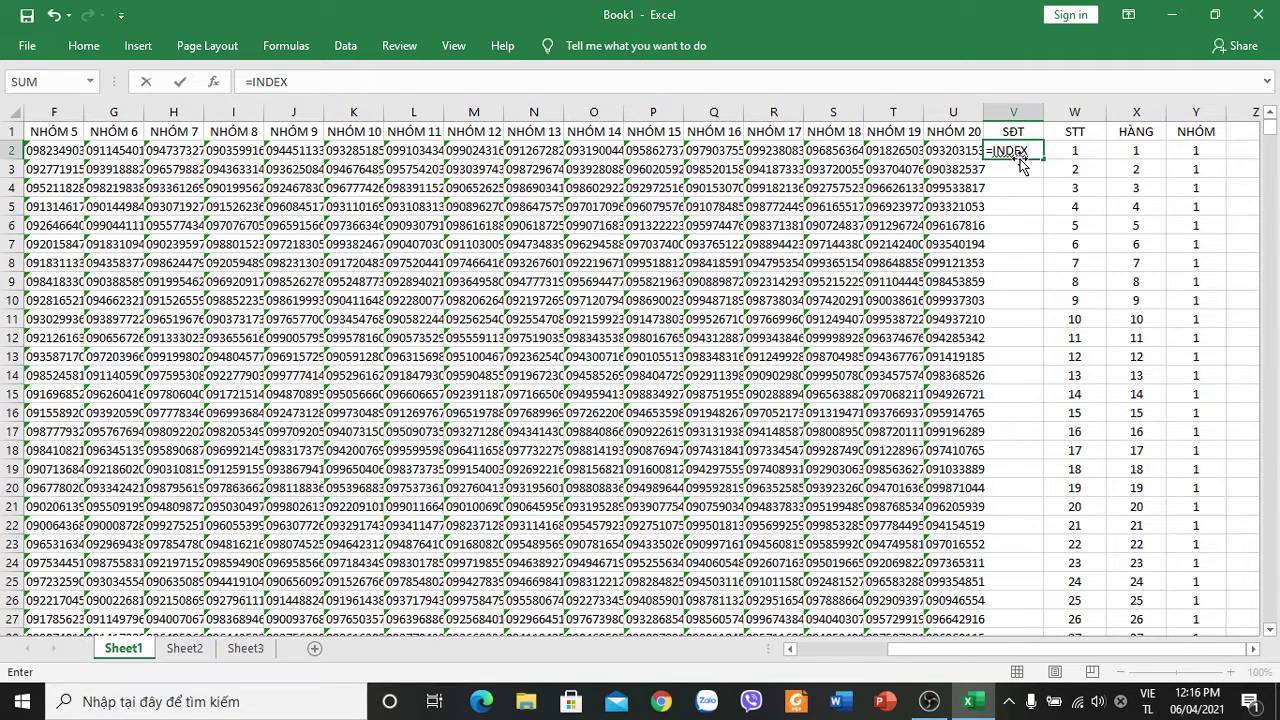
pyautogui.write('(')
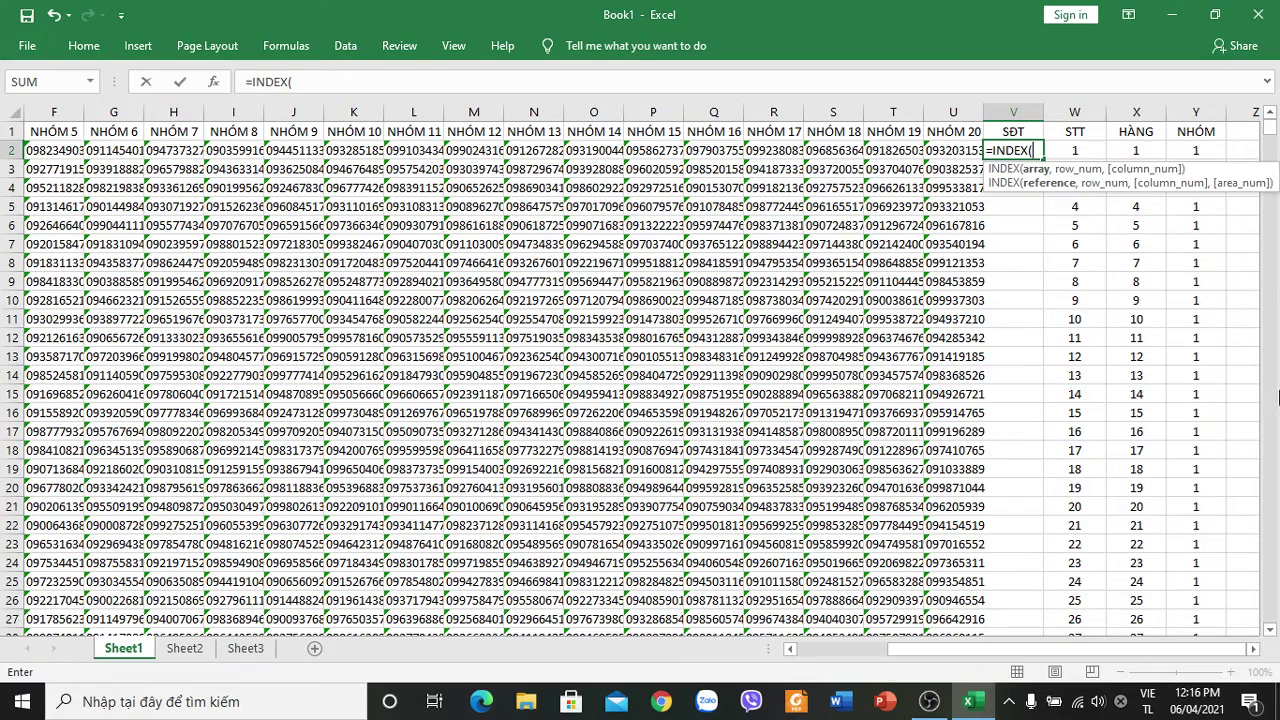
pyautogui.moveTo(1015, 655); pyautogui.dragTo(900, 662)
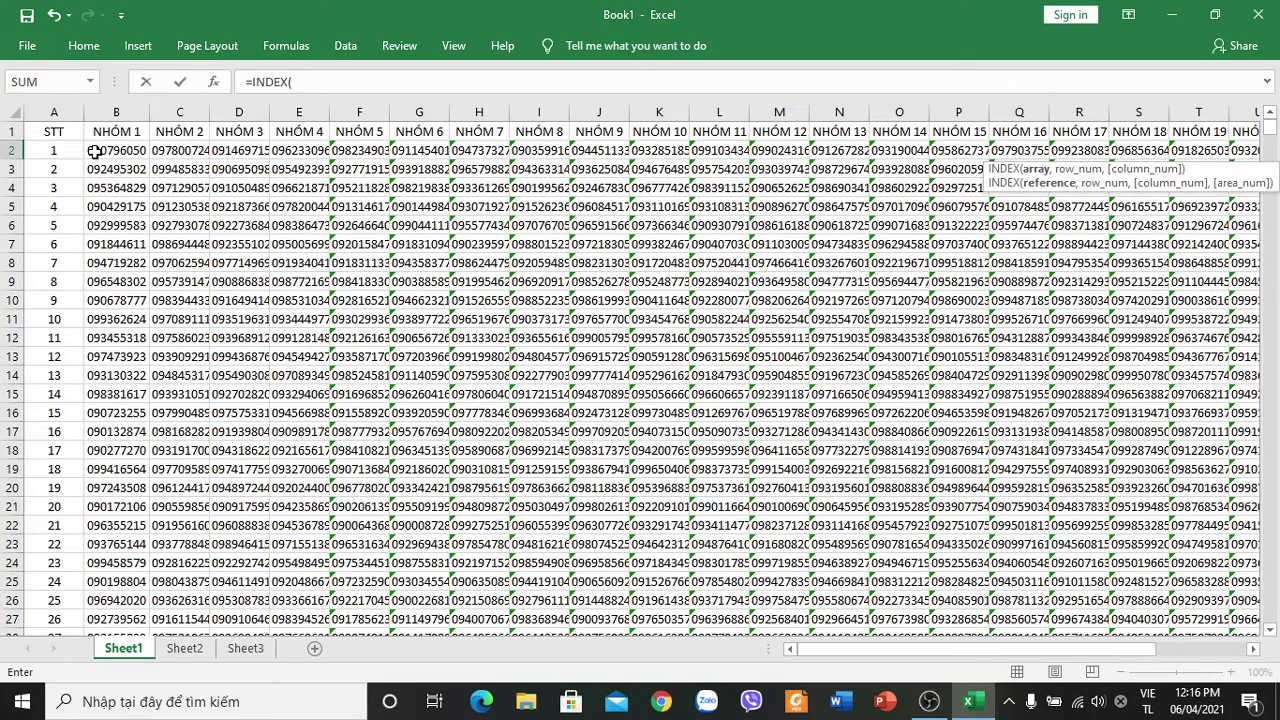
pyautogui.click(100, 150)
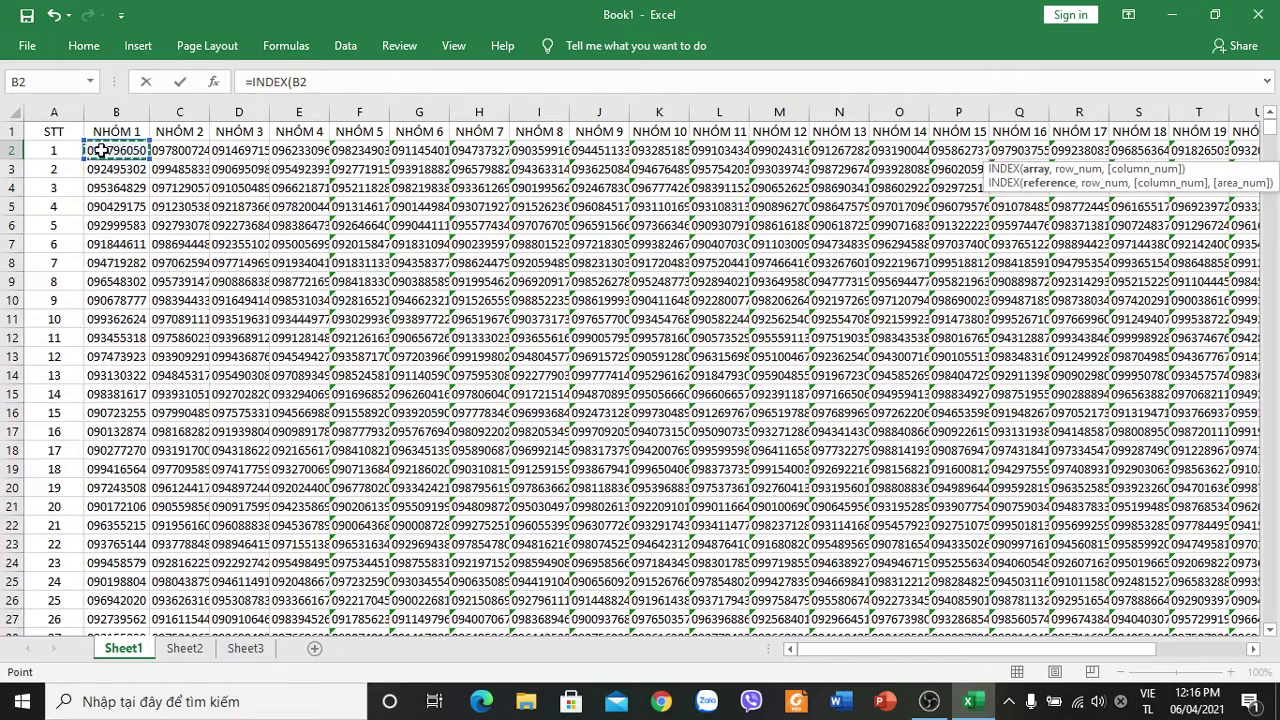
pyautogui.hotkey('ctrl', 'shift', 'Right')
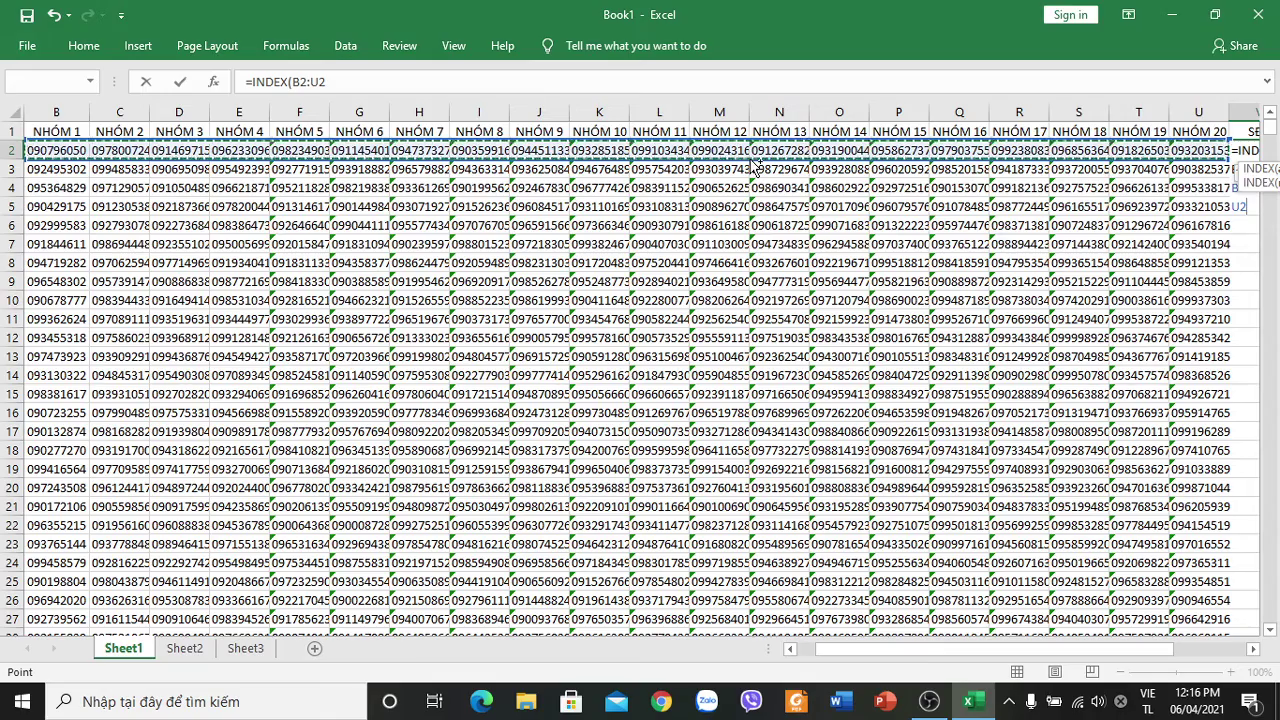
pyautogui.hotkey('ctrl', 'shift', 'Down')
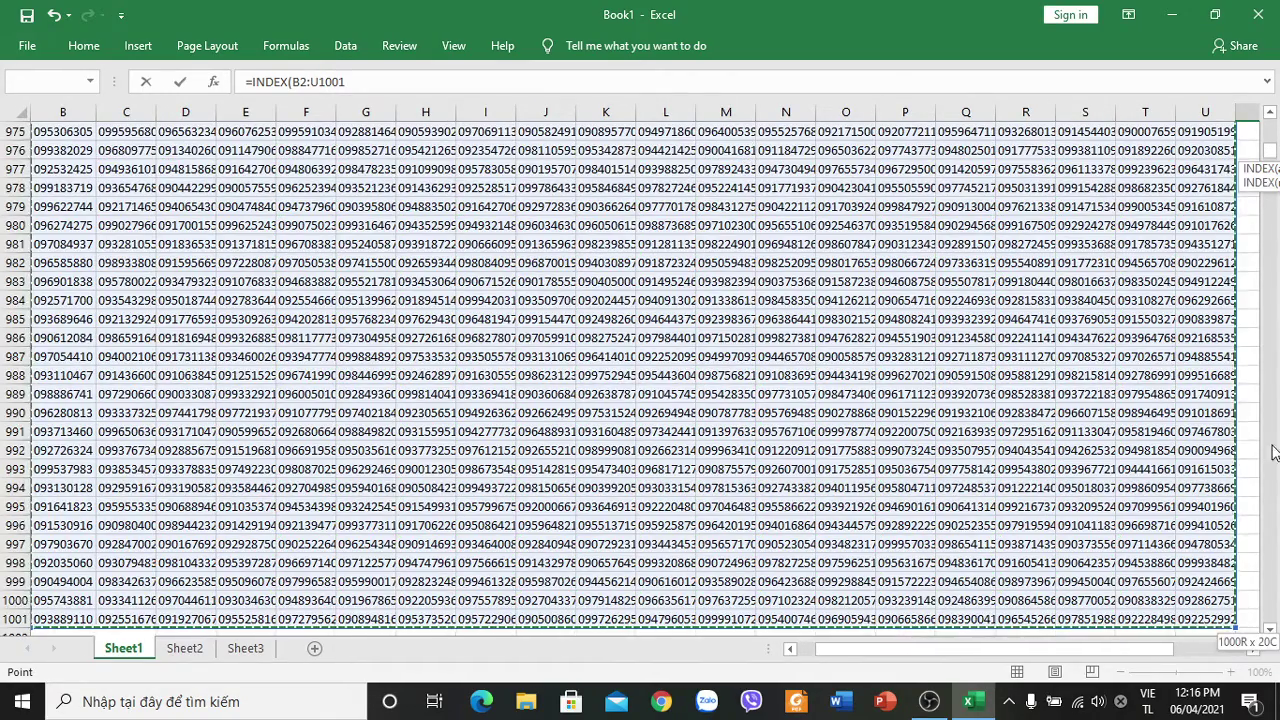
pyautogui.moveTo(1111, 650); pyautogui.dragTo(1186, 650)
pyautogui.scroll(7, 1046, 423)
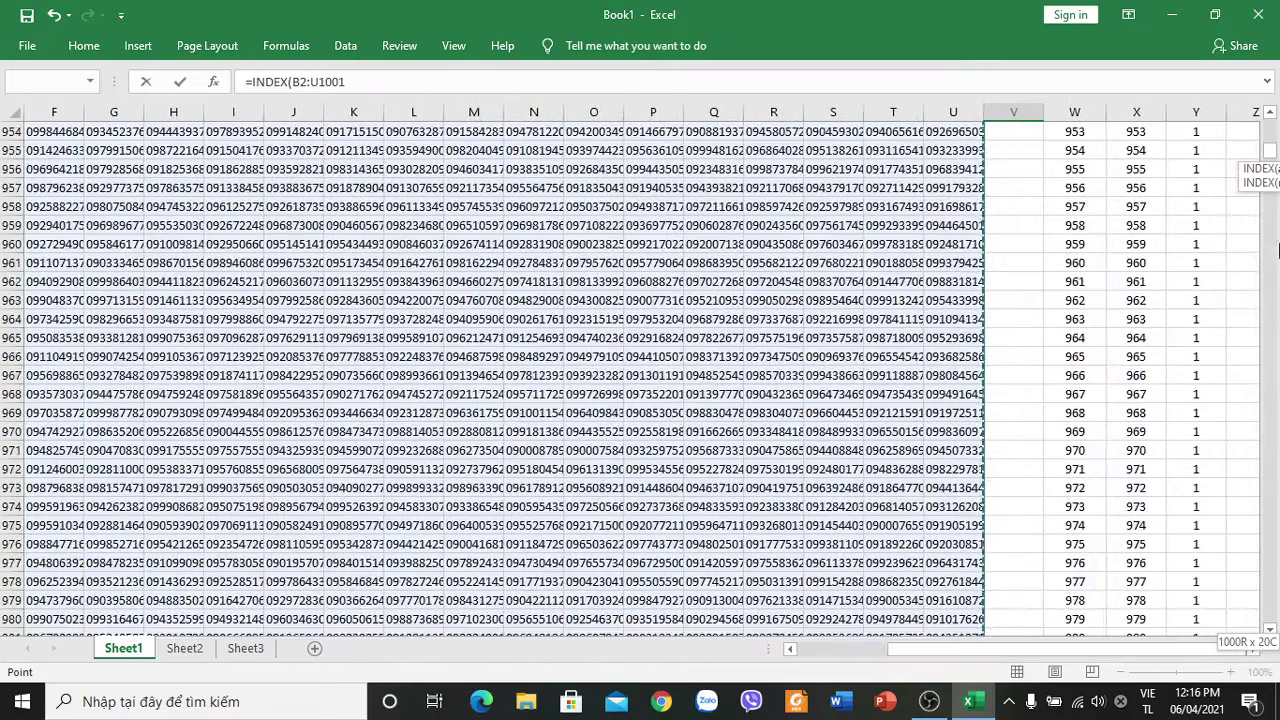
pyautogui.moveTo(1272, 152); pyautogui.dragTo(1270, 126)
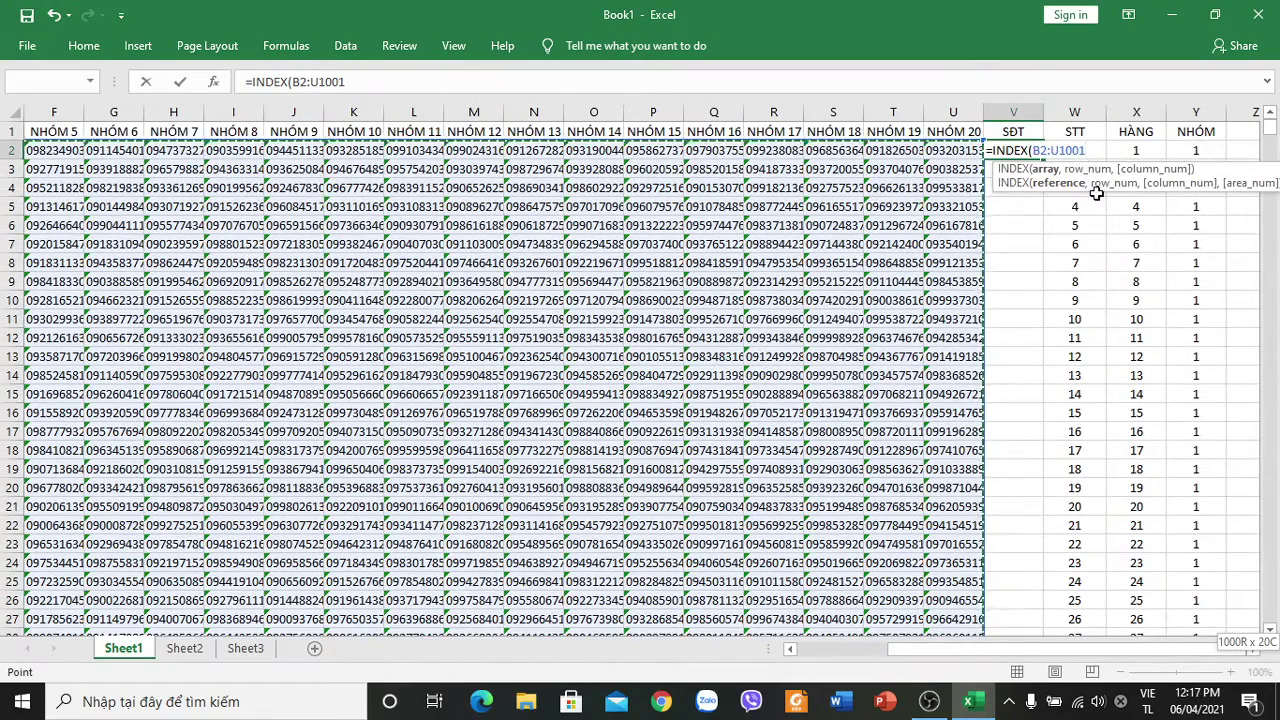
pyautogui.press('F4')
pyautogui.click(1121, 150)
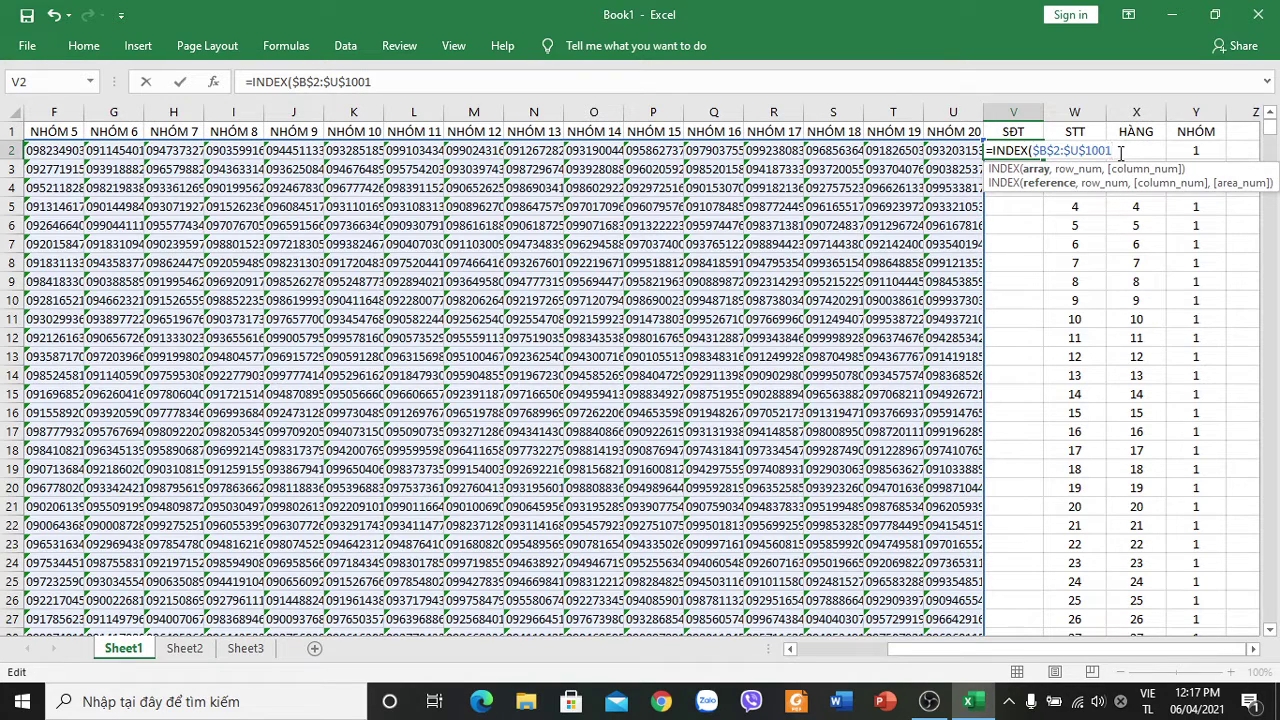
pyautogui.write(',')
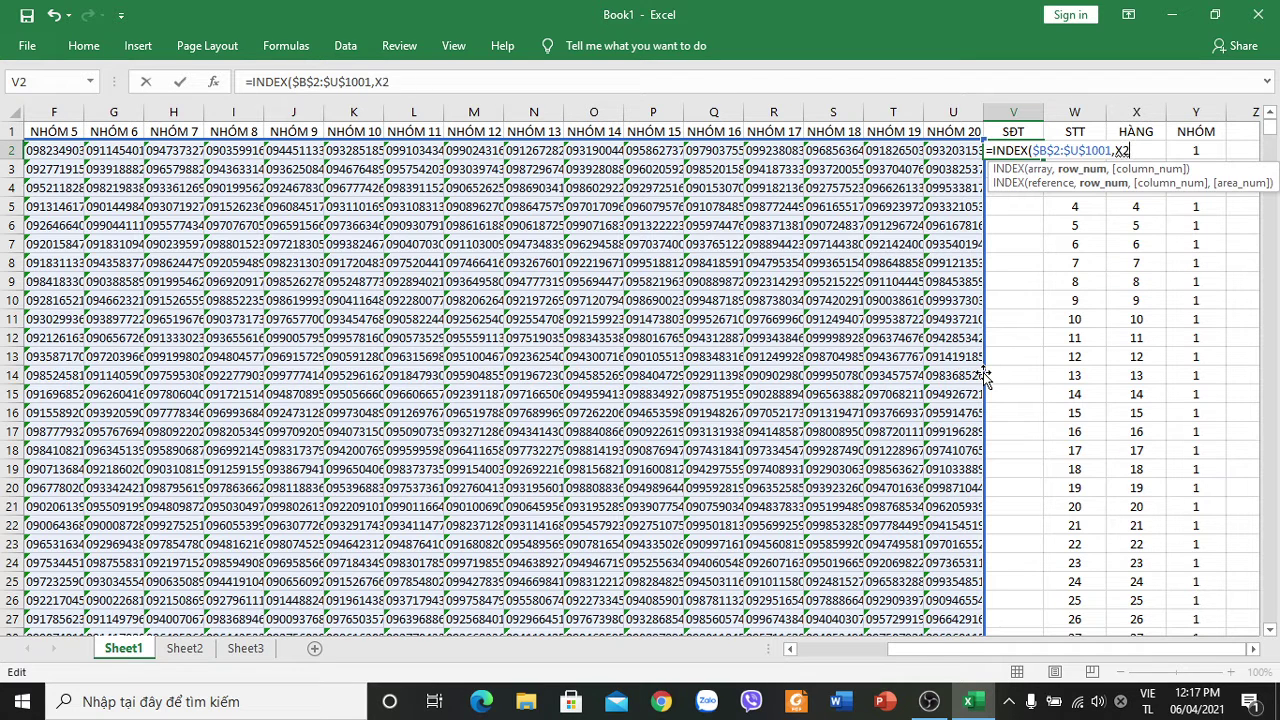
pyautogui.write(',')
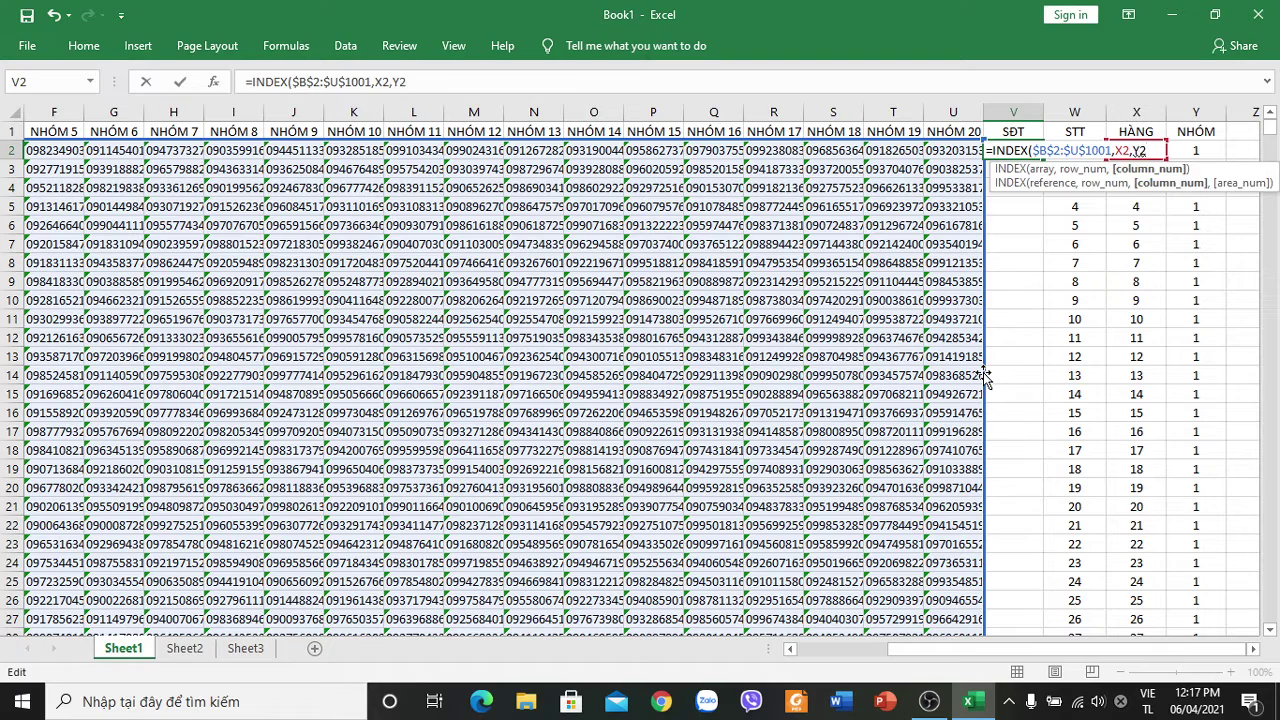
pyautogui.write(')')
pyautogui.press('Return')
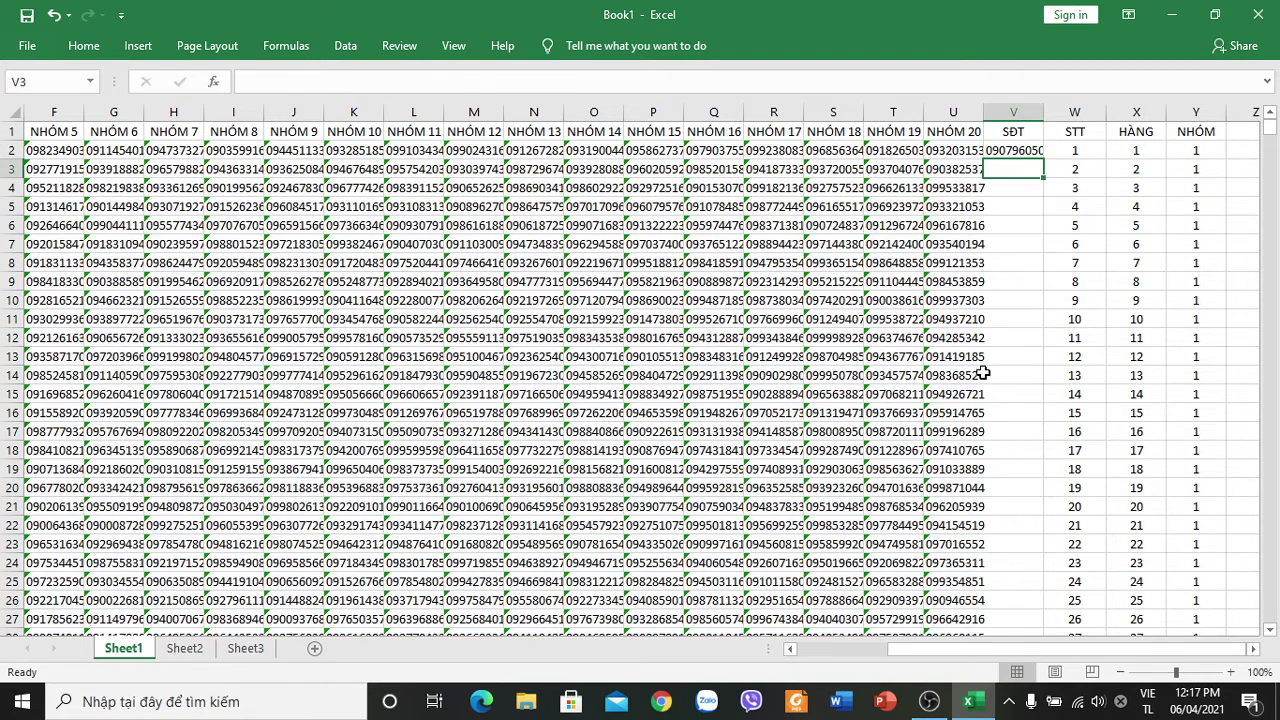
# Auto-fit column V and fill the INDEX formula down all 20000 rows.
pyautogui.click(1025, 150)
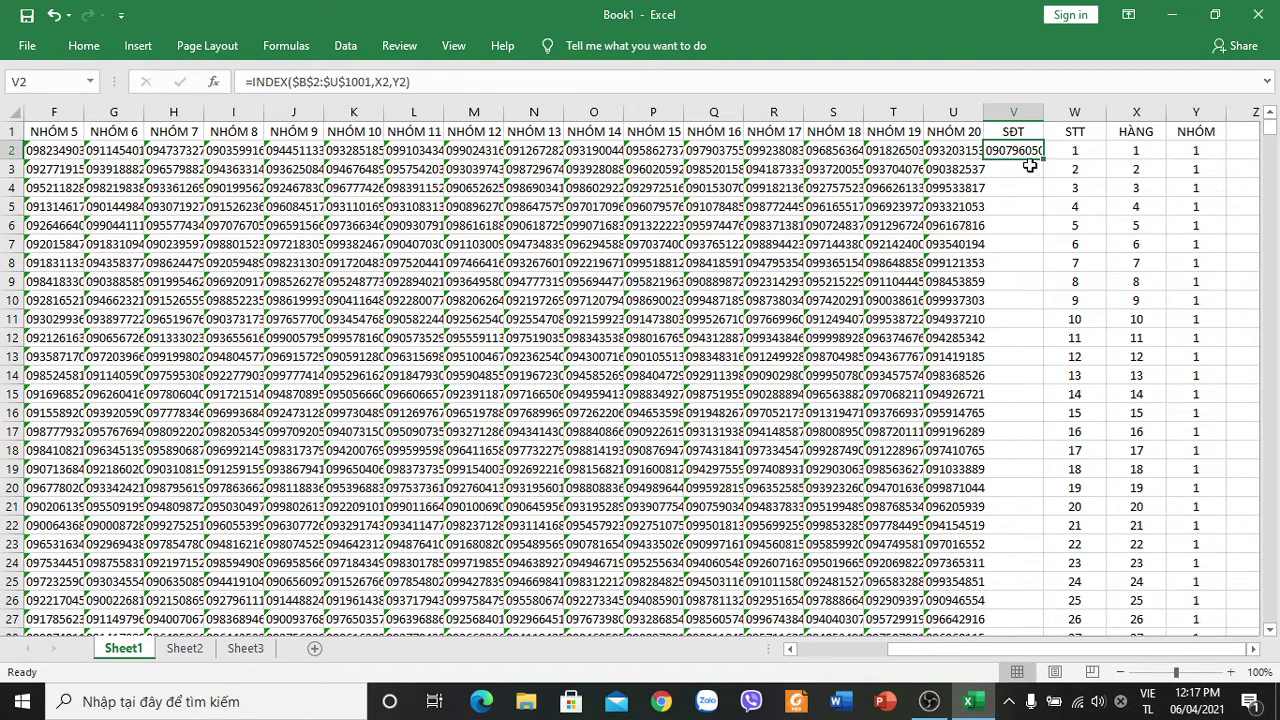
pyautogui.doubleClick(1042, 110)
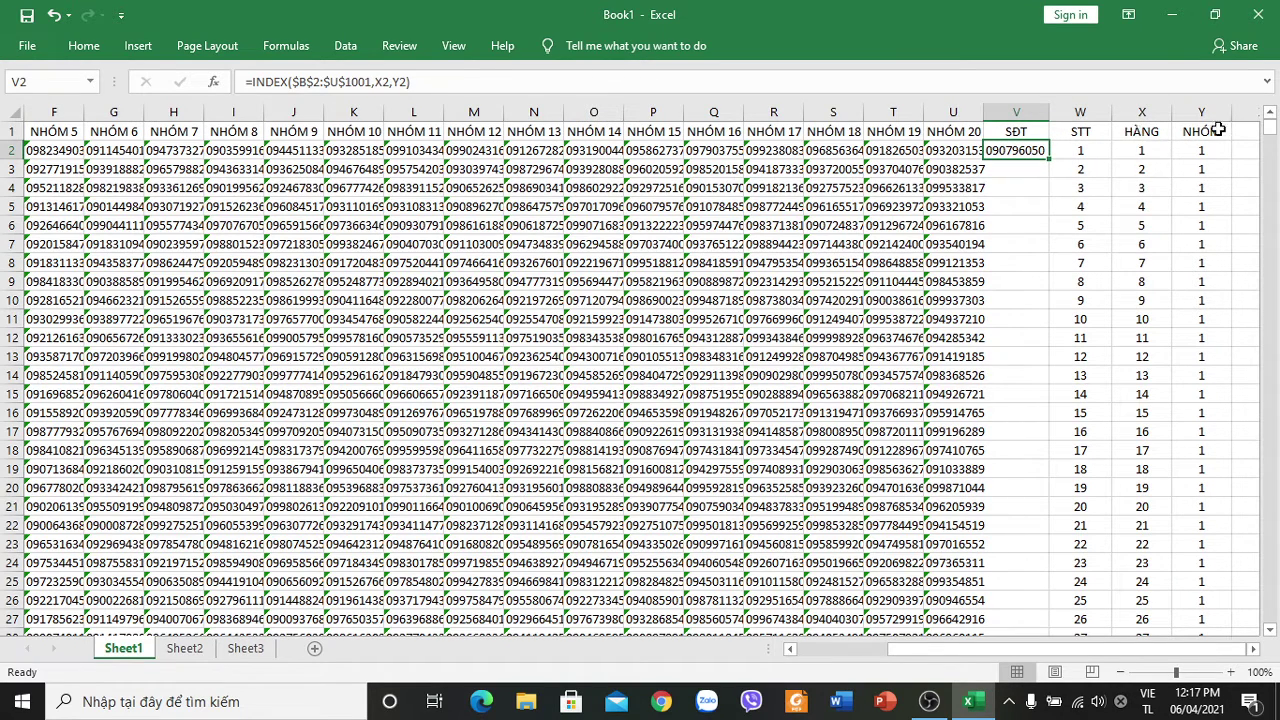
pyautogui.doubleClick(1050, 160)
pyautogui.scroll(-15, 1057, 163)
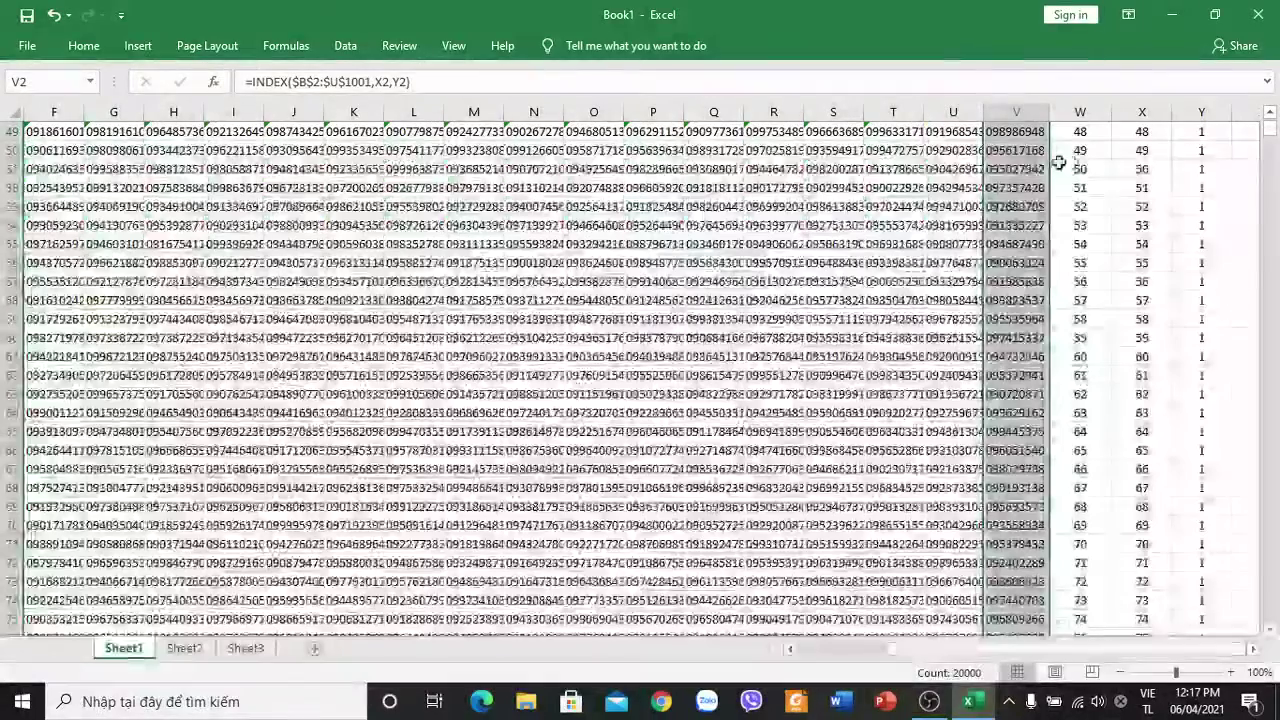
pyautogui.moveTo(1272, 133)
pyautogui.mouseDown()
pyautogui.moveTo(1263, 635)
pyautogui.moveTo(1271, 124)
pyautogui.mouseUp()
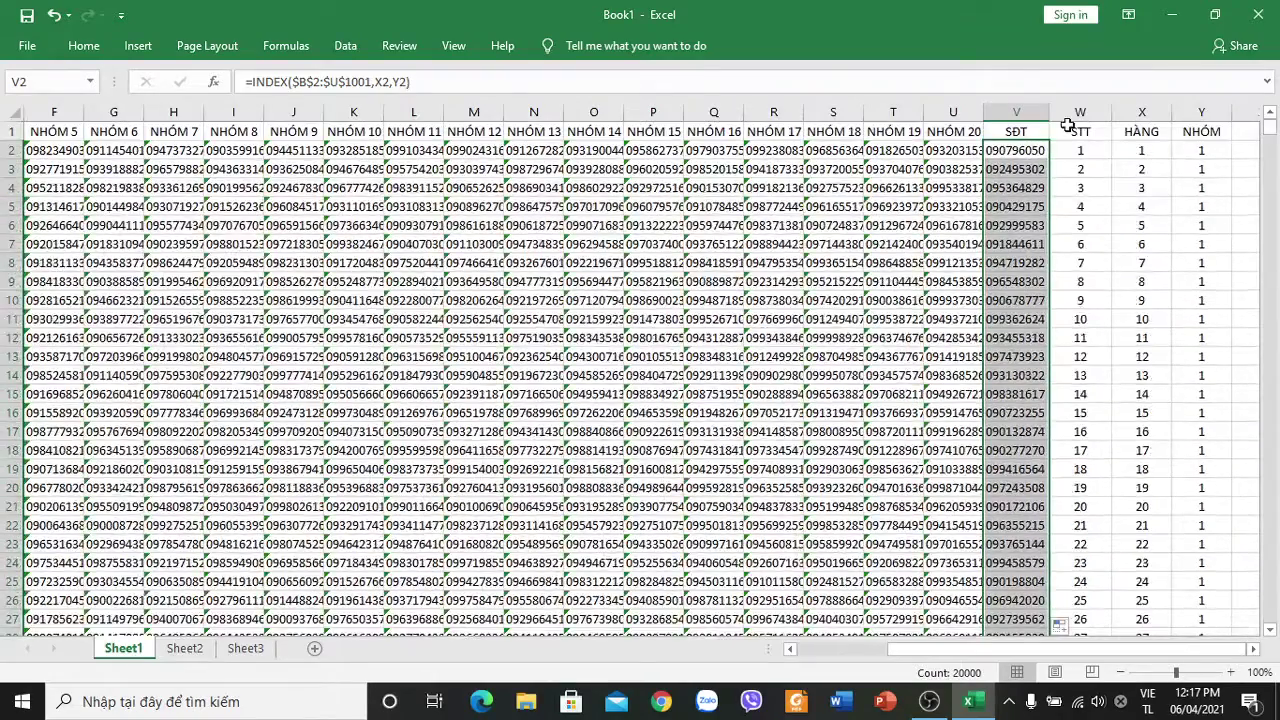
# Copy the four-column SĐT, STT, HÀNG, NHÓM block down to row 20001.
pyautogui.click(1003, 131)
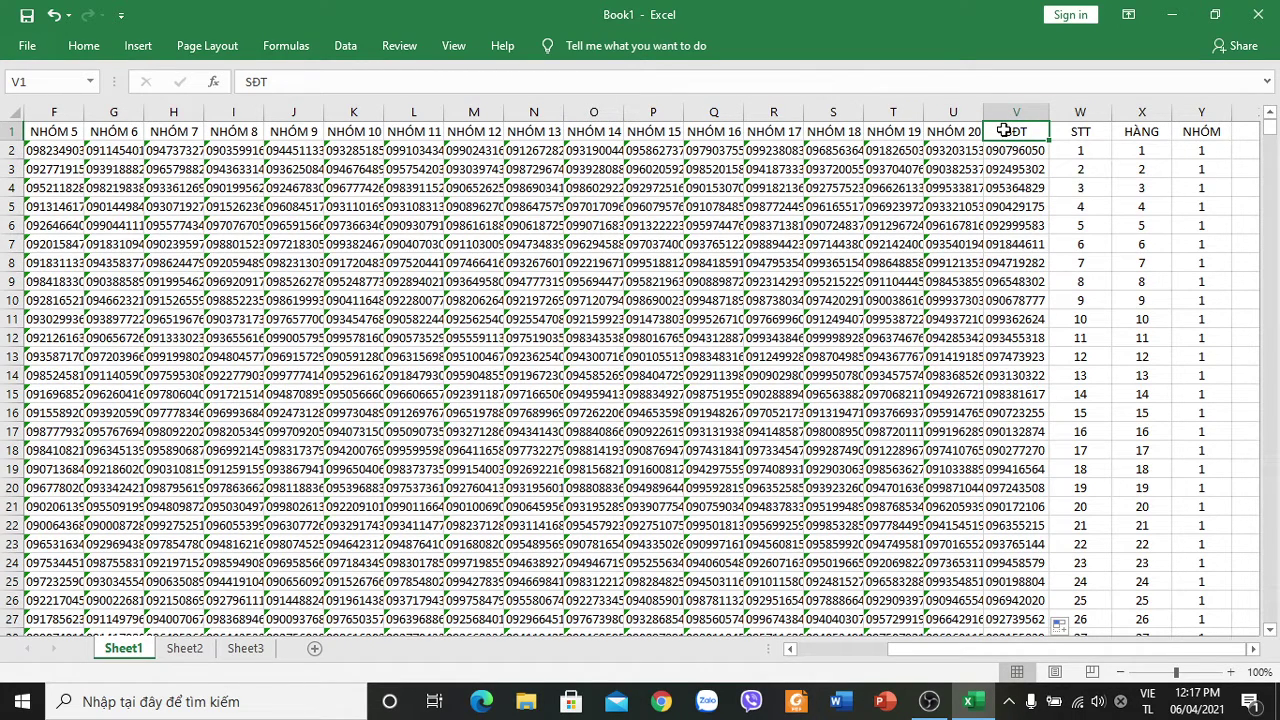
pyautogui.hotkey('ctrl', 'shift', 'Right')
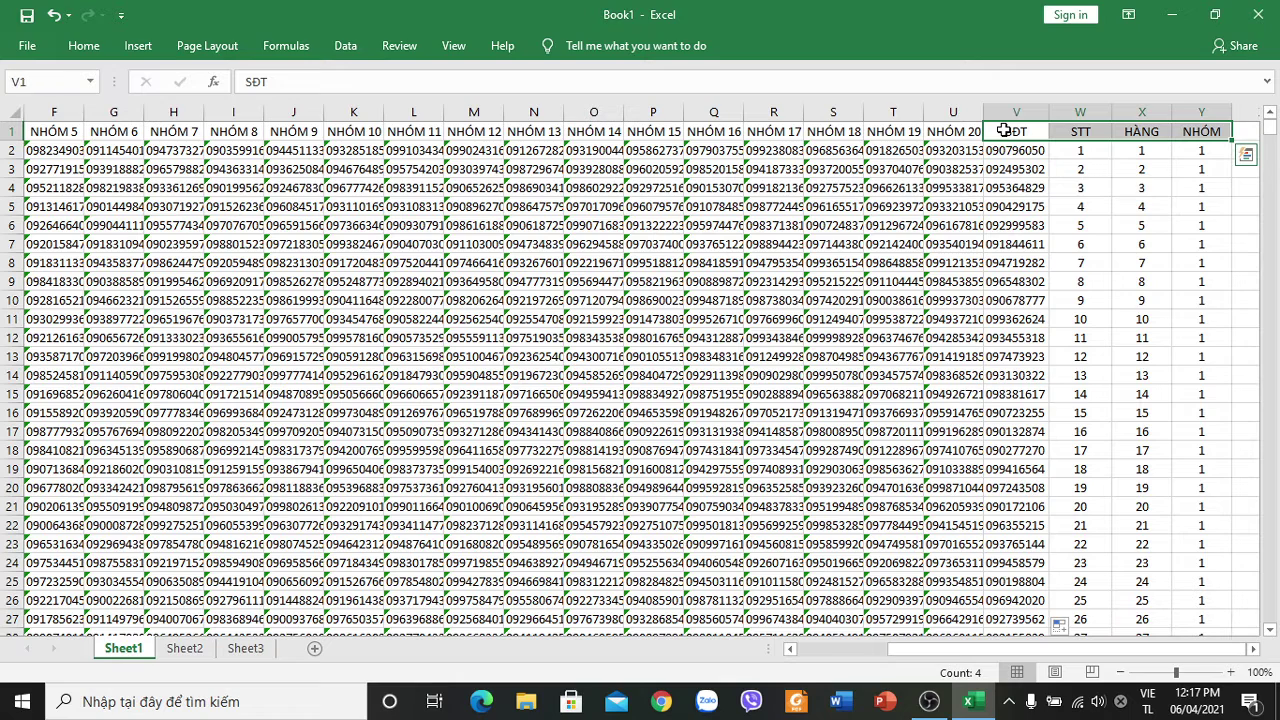
pyautogui.hotkey('ctrl', 'shift', 'Down')
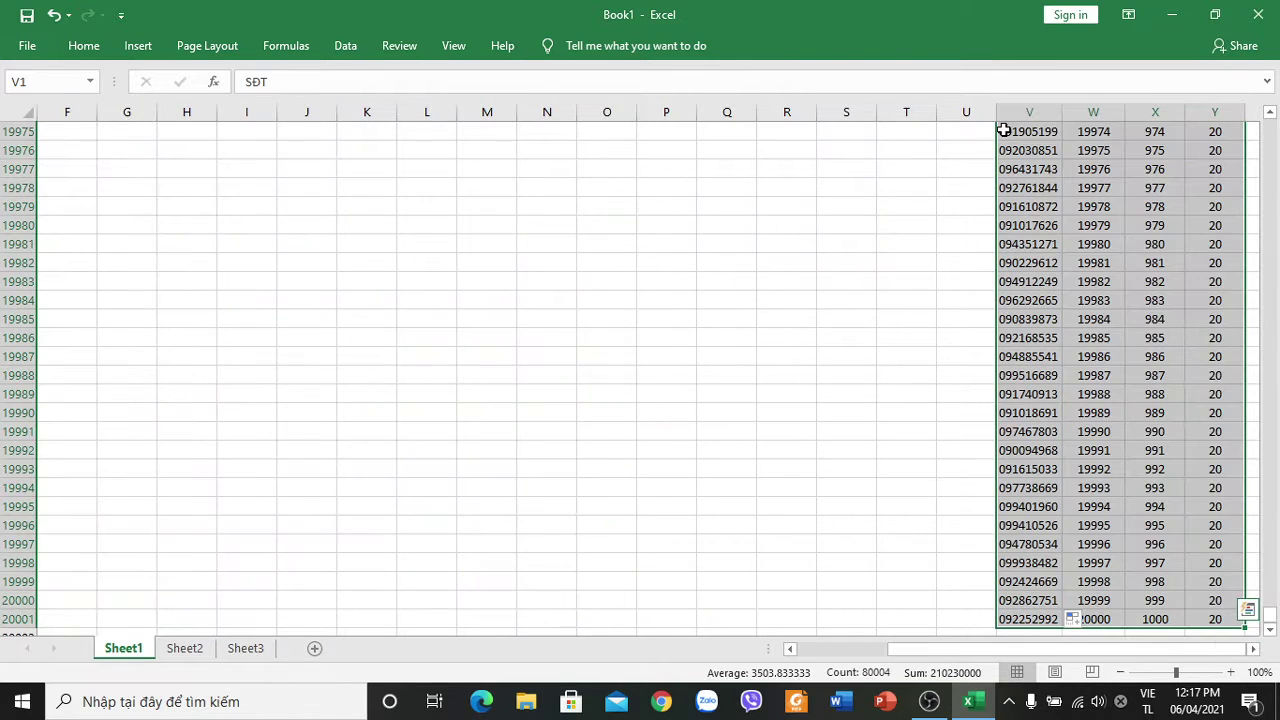
pyautogui.hotkey('ctrl', 'c')
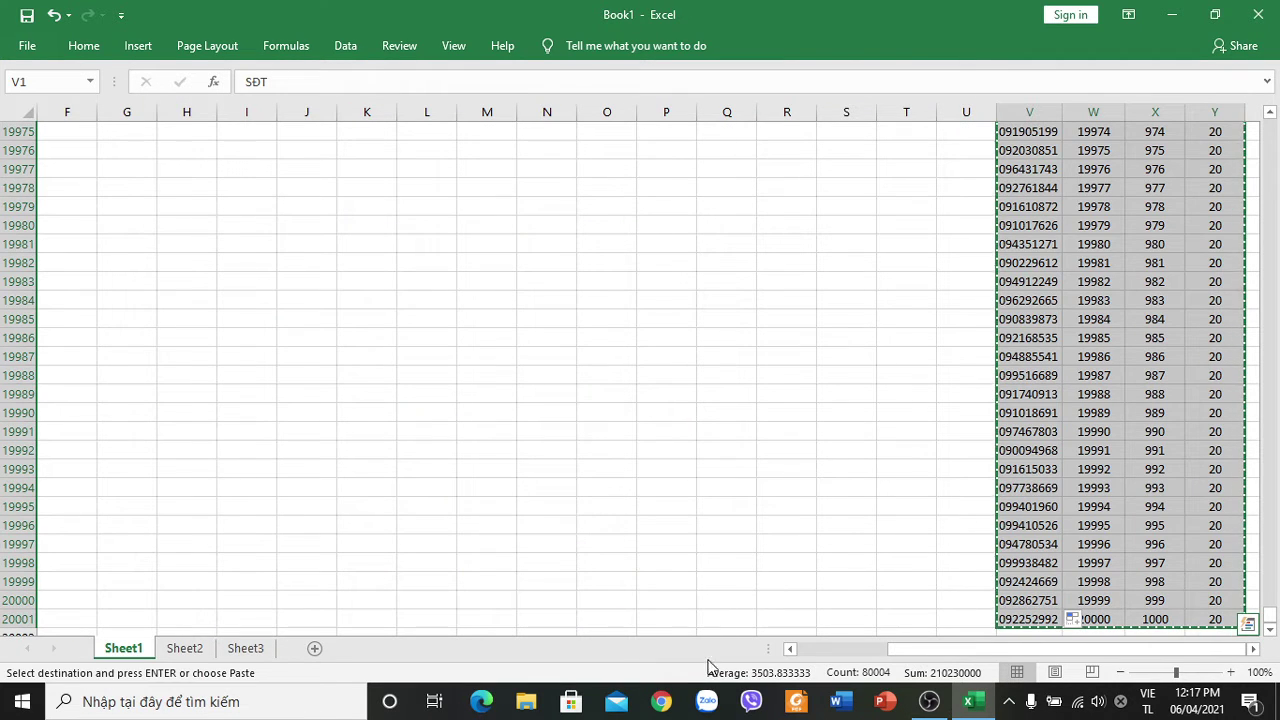
# Paste the copied lookup data into Sheet2 starting at G1.
pyautogui.click(199, 637)
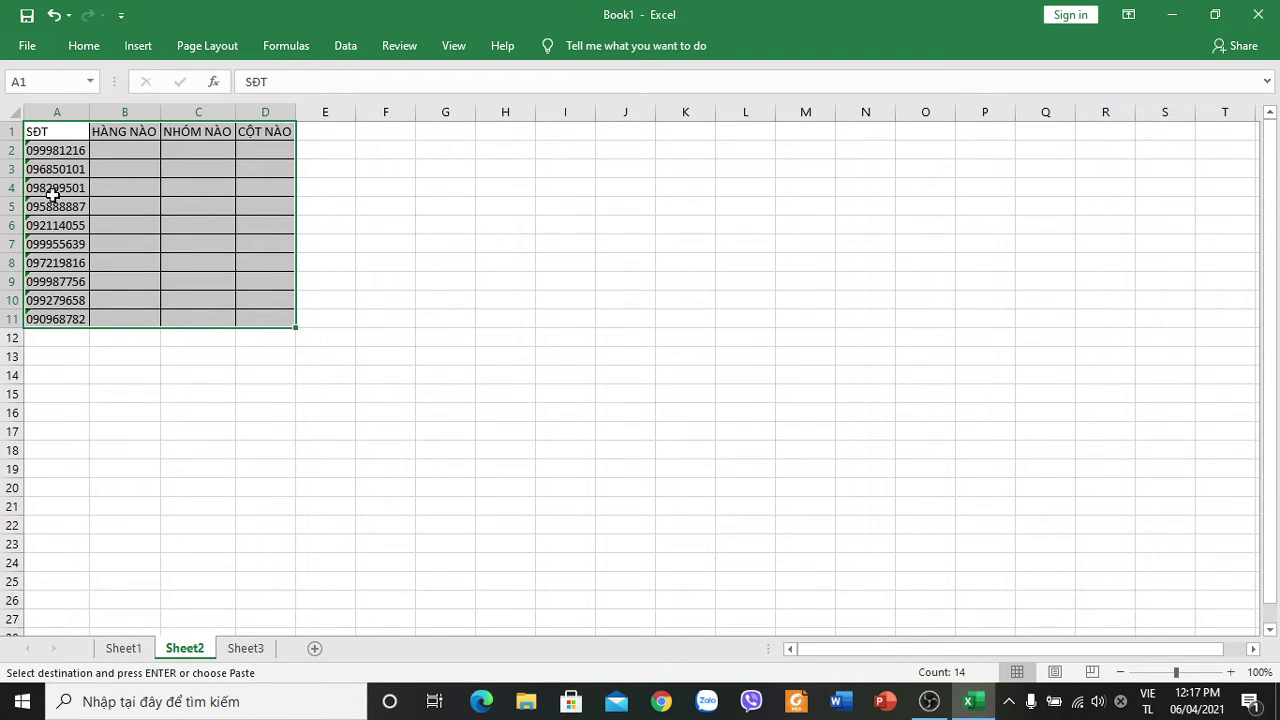
pyautogui.click(255, 648)
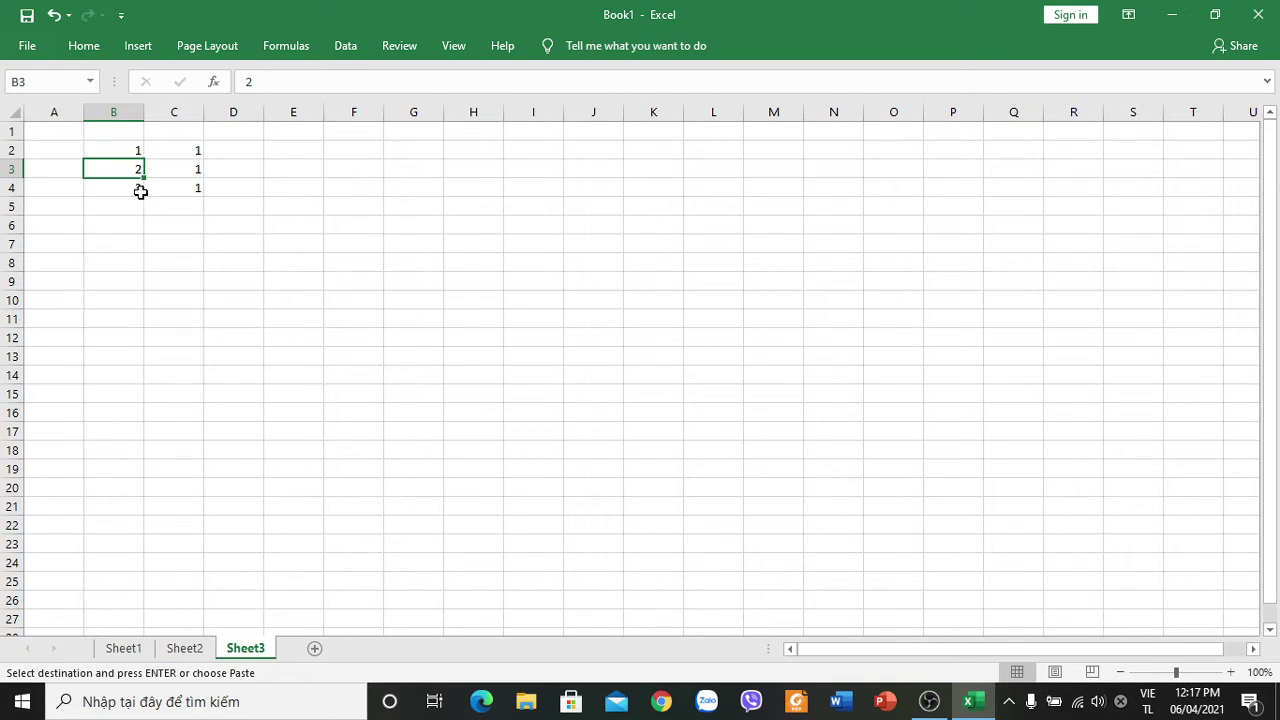
pyautogui.click(184, 648)
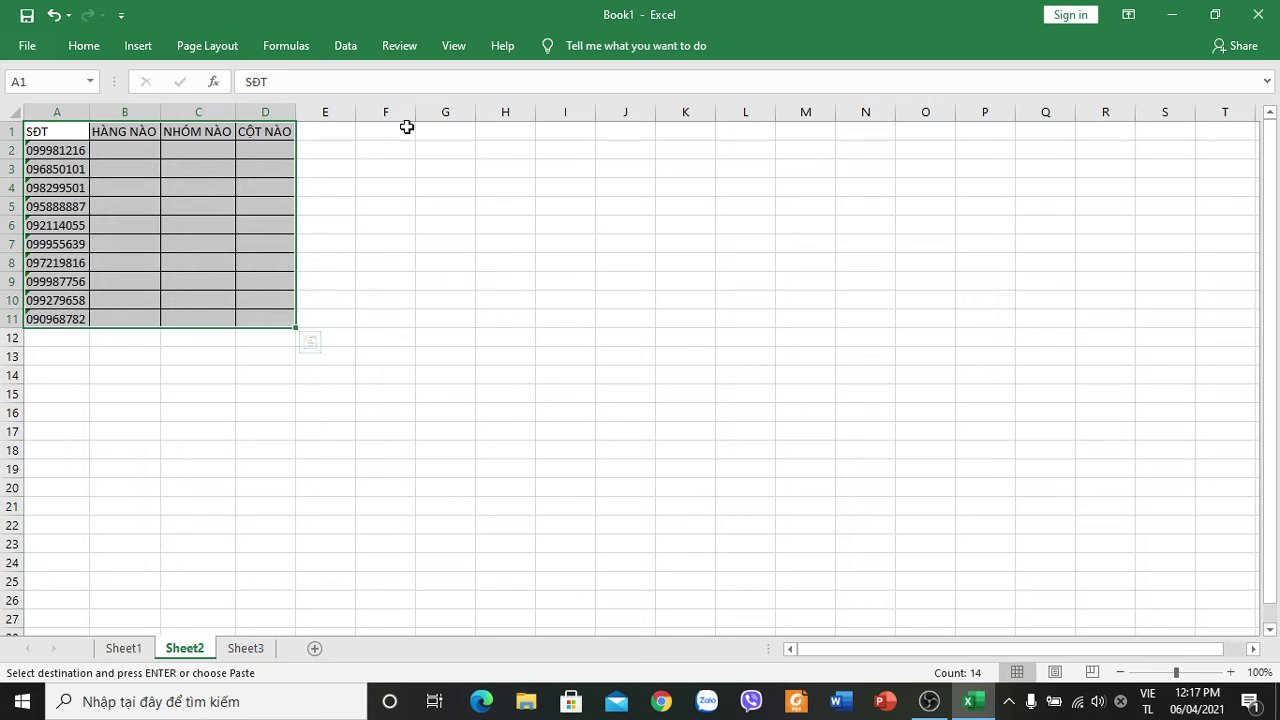
pyautogui.click(441, 131)
pyautogui.rightClick(441, 131)
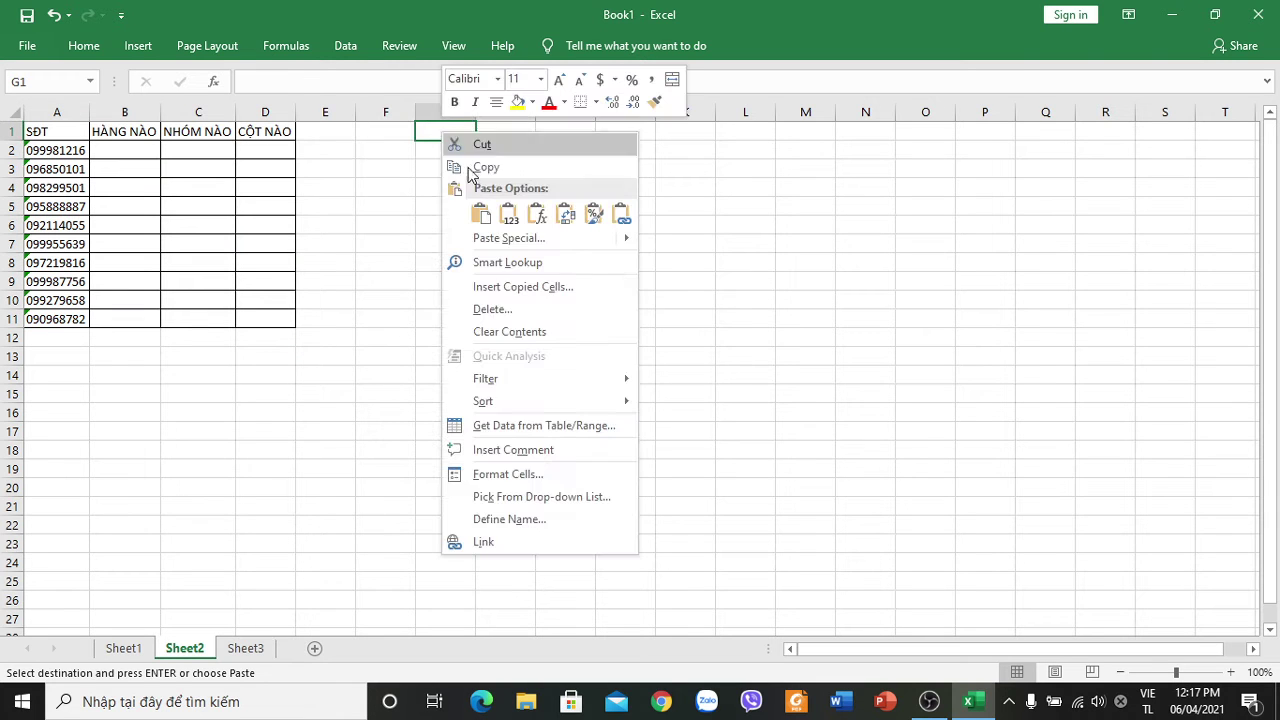
pyautogui.click(507, 215)
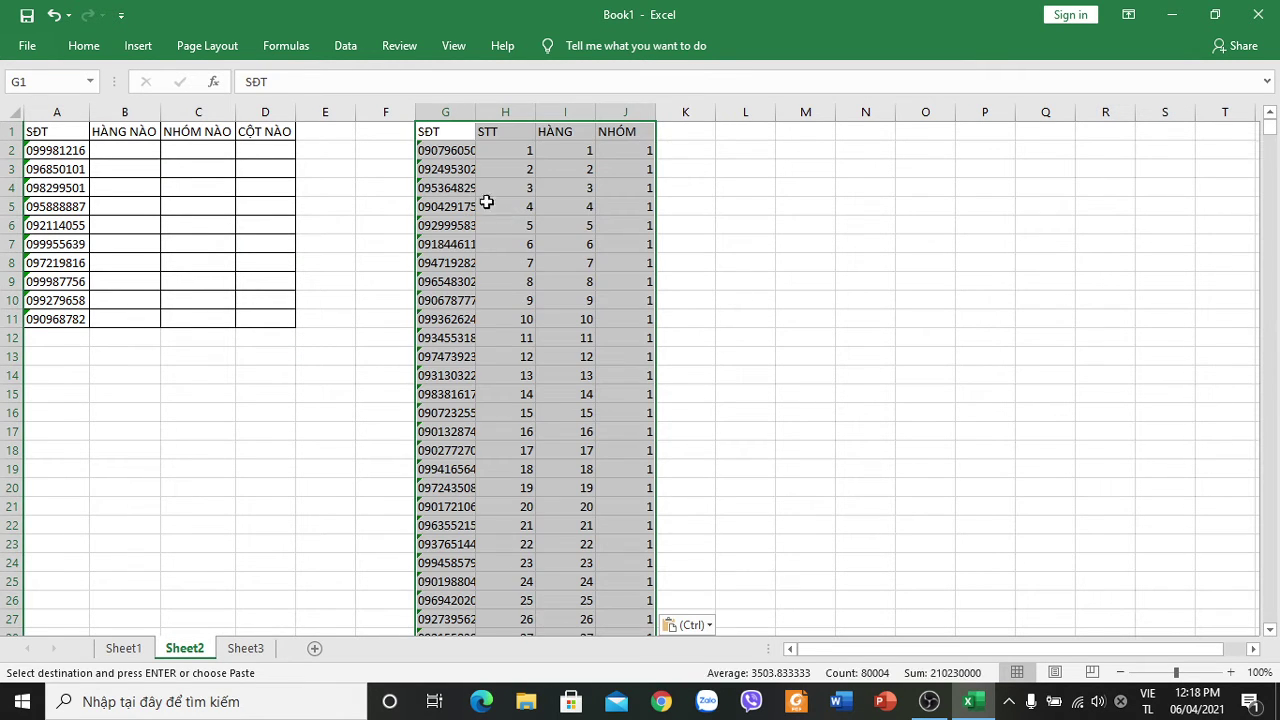
# Check the pasted phone numbers in column G.
pyautogui.click(789, 263)
pyautogui.click(445, 131)
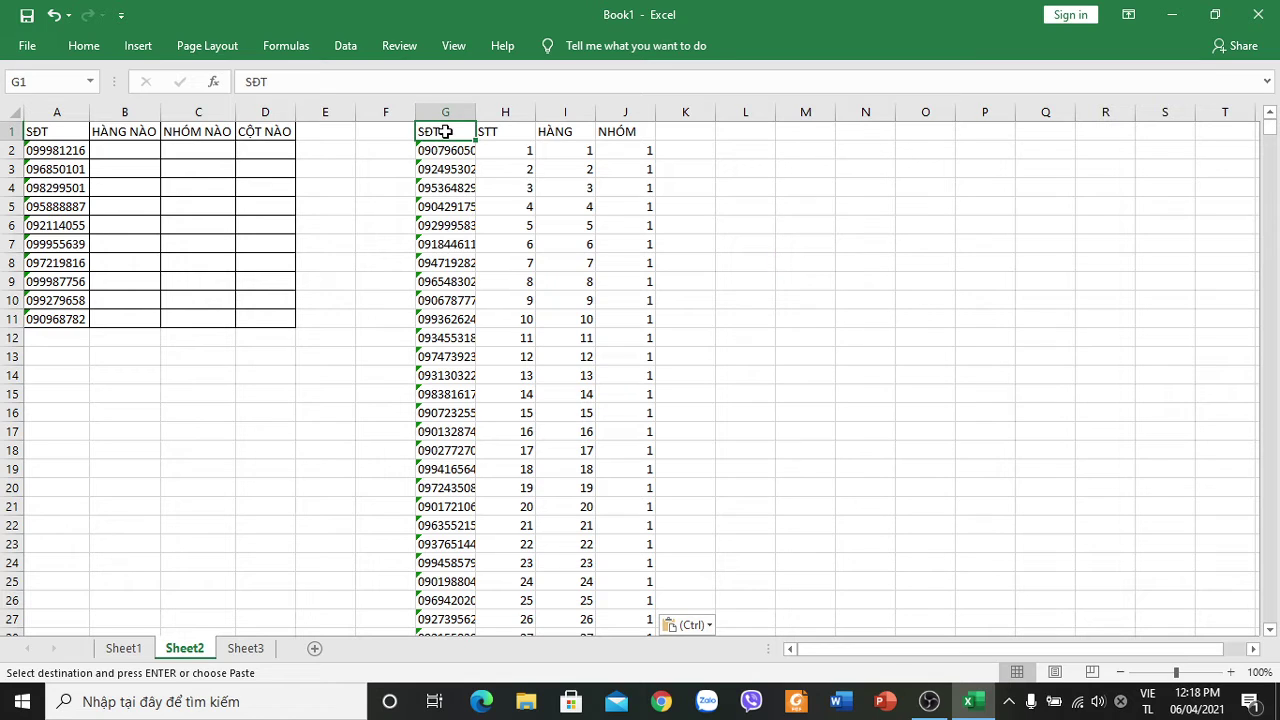
pyautogui.press('ctrl')
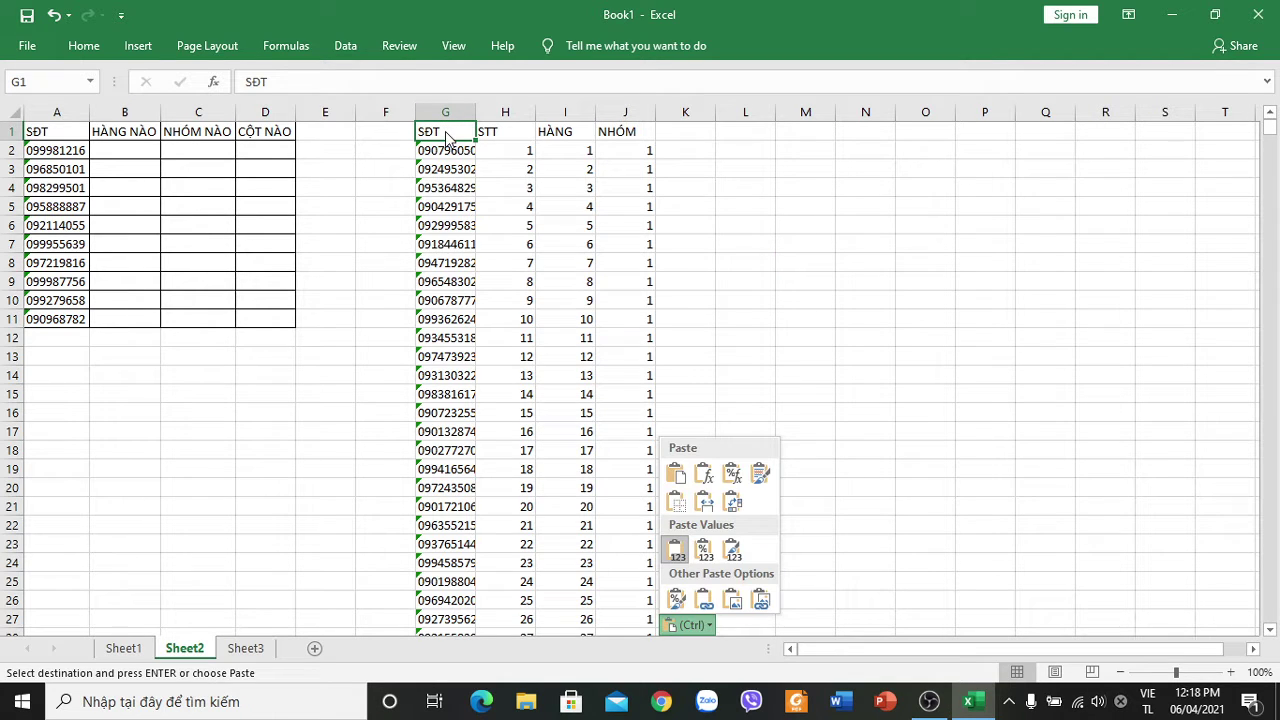
pyautogui.press('ctrl')
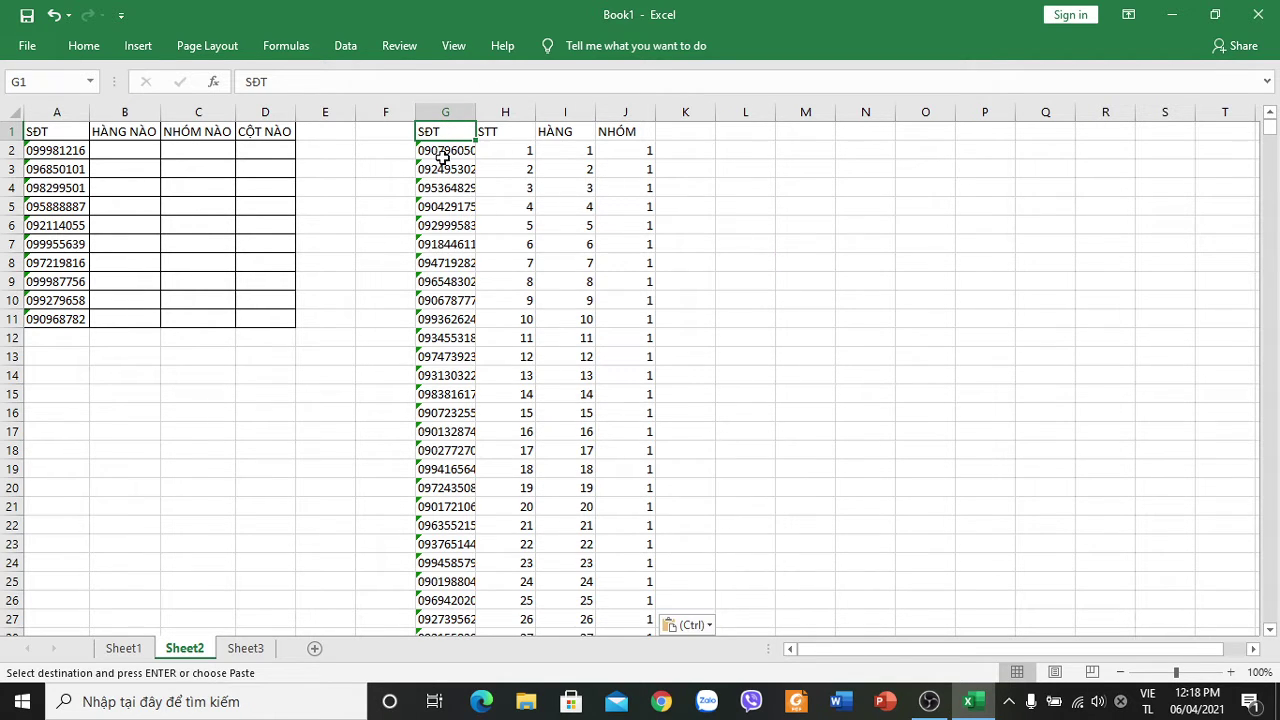
pyautogui.click(445, 150)
pyautogui.click(445, 169)
pyautogui.click(443, 188)
pyautogui.click(444, 152)
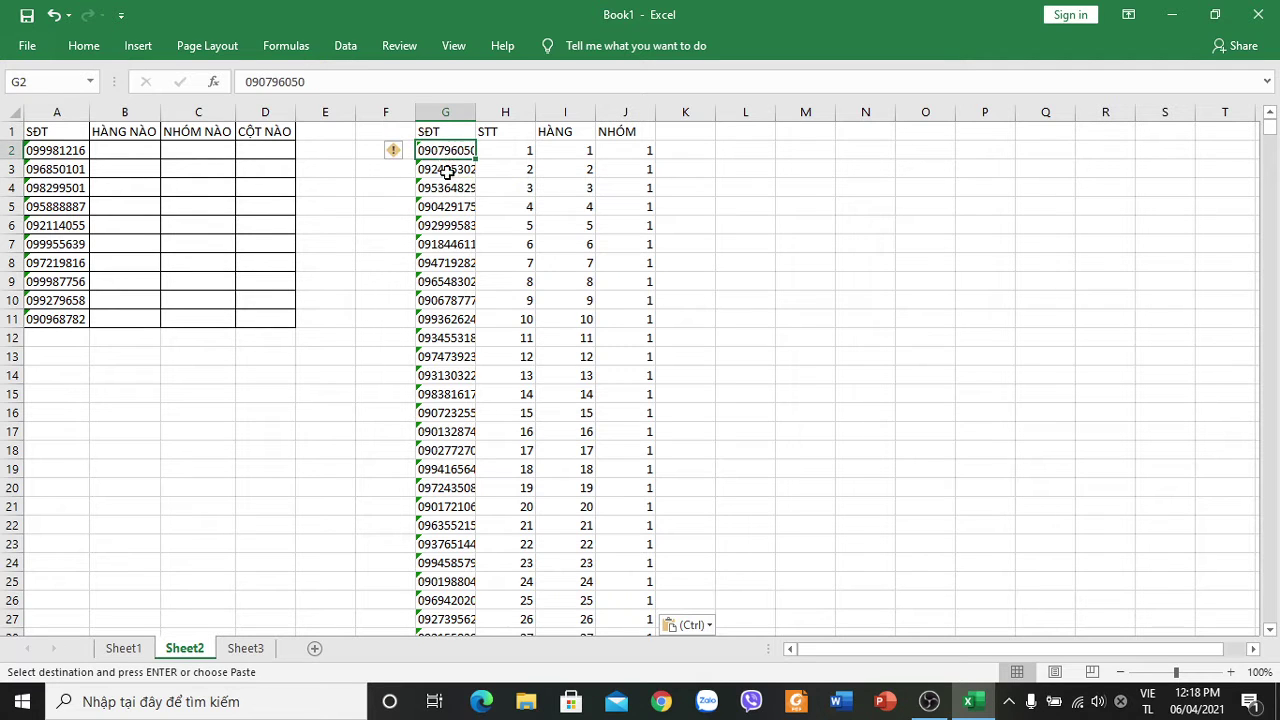
pyautogui.click(447, 169)
pyautogui.click(448, 188)
pyautogui.click(449, 207)
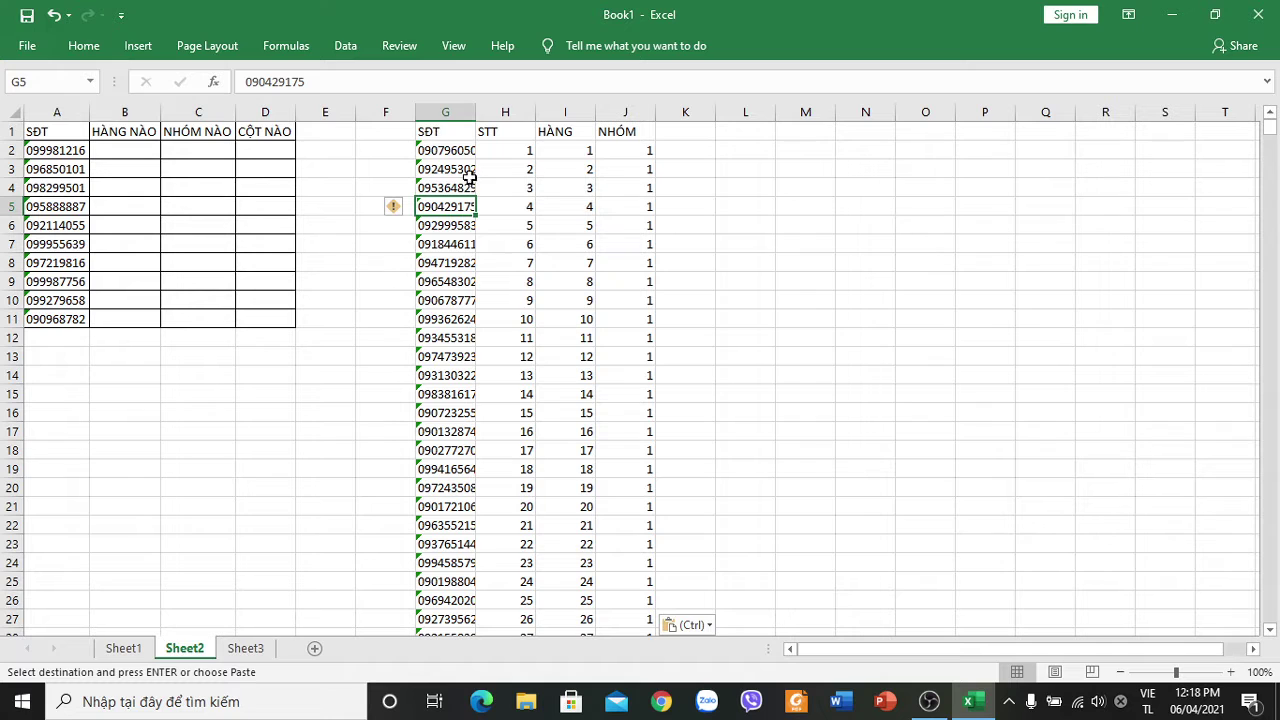
# Select the pasted block G1:J20001 and clear the copy marquee.
pyautogui.click(432, 138)
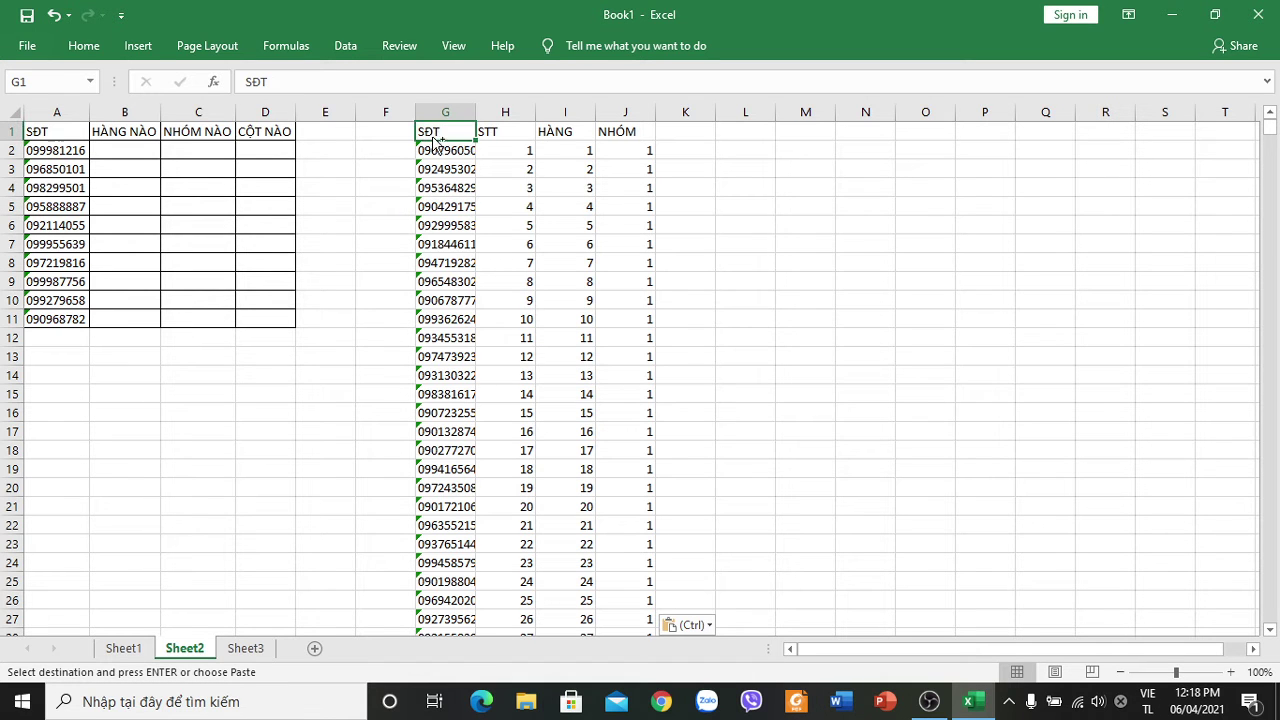
pyautogui.moveTo(435, 143); pyautogui.dragTo(630, 135)
pyautogui.hotkey('ctrl', 'shift', 'Down')
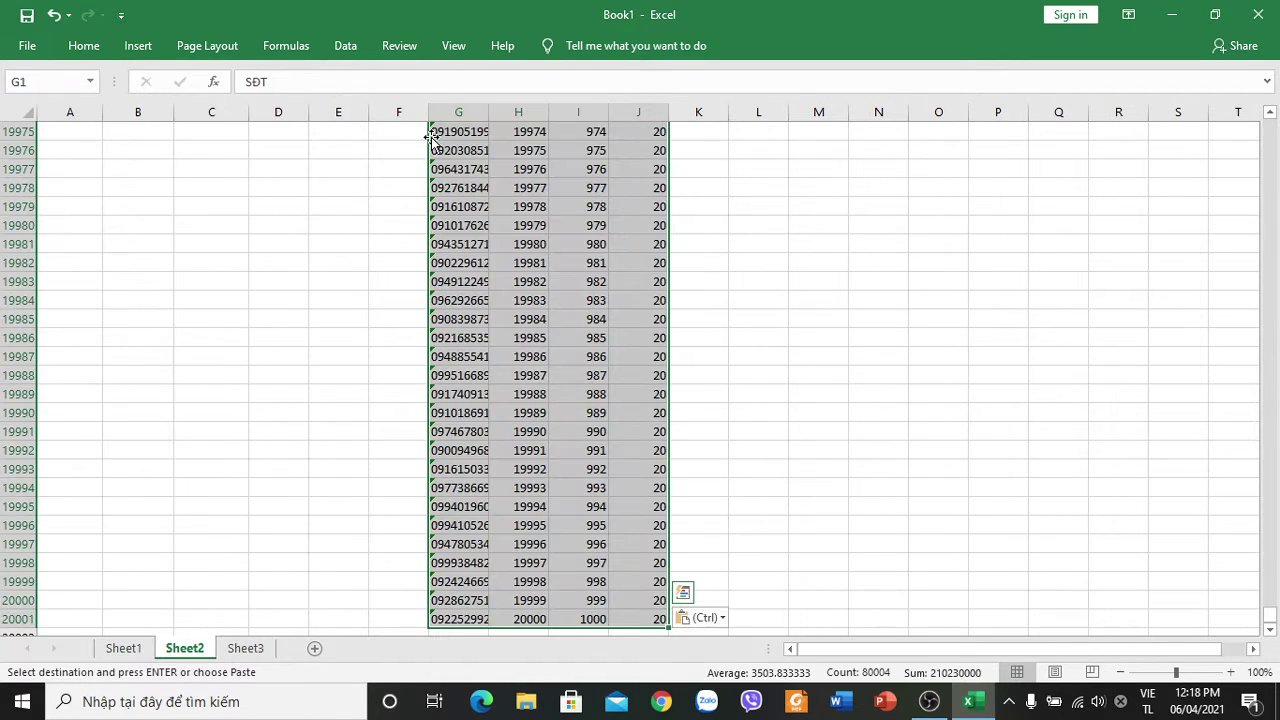
pyautogui.click(84, 46)
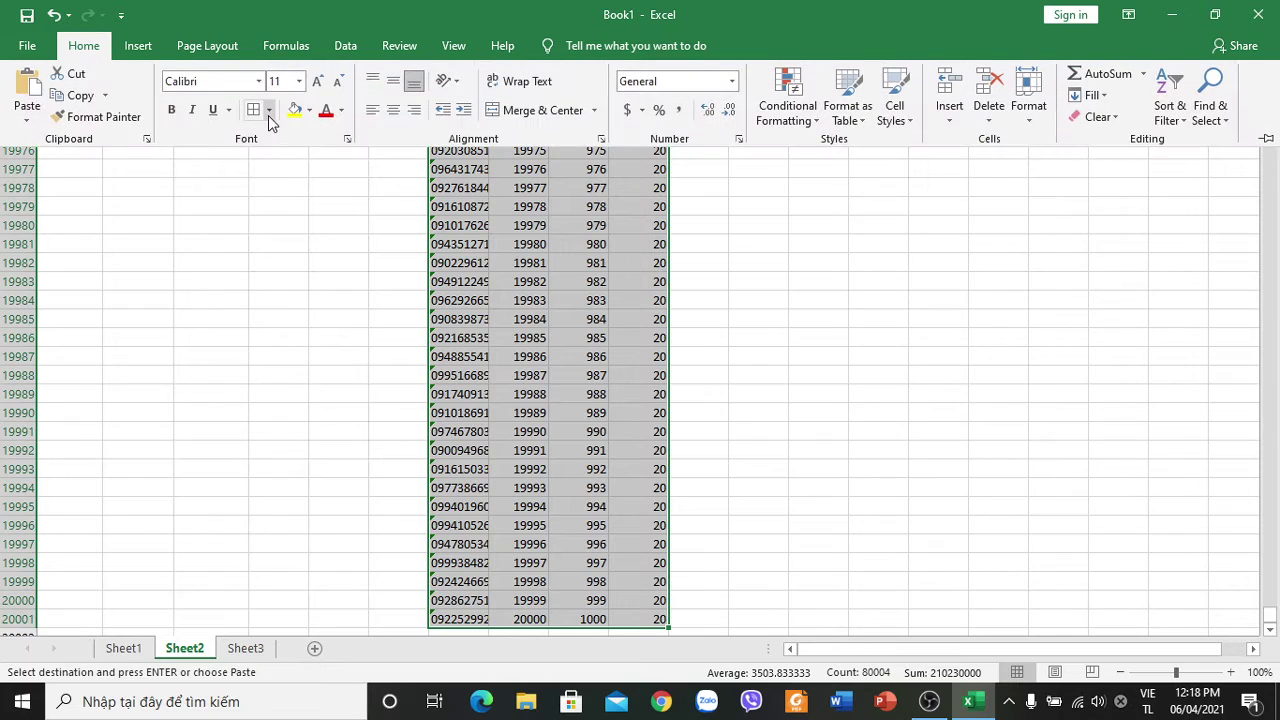
pyautogui.hotkey('ctrl', 'BackSpace')
pyautogui.press('Escape')
pyautogui.scroll(-5, 596, 281)
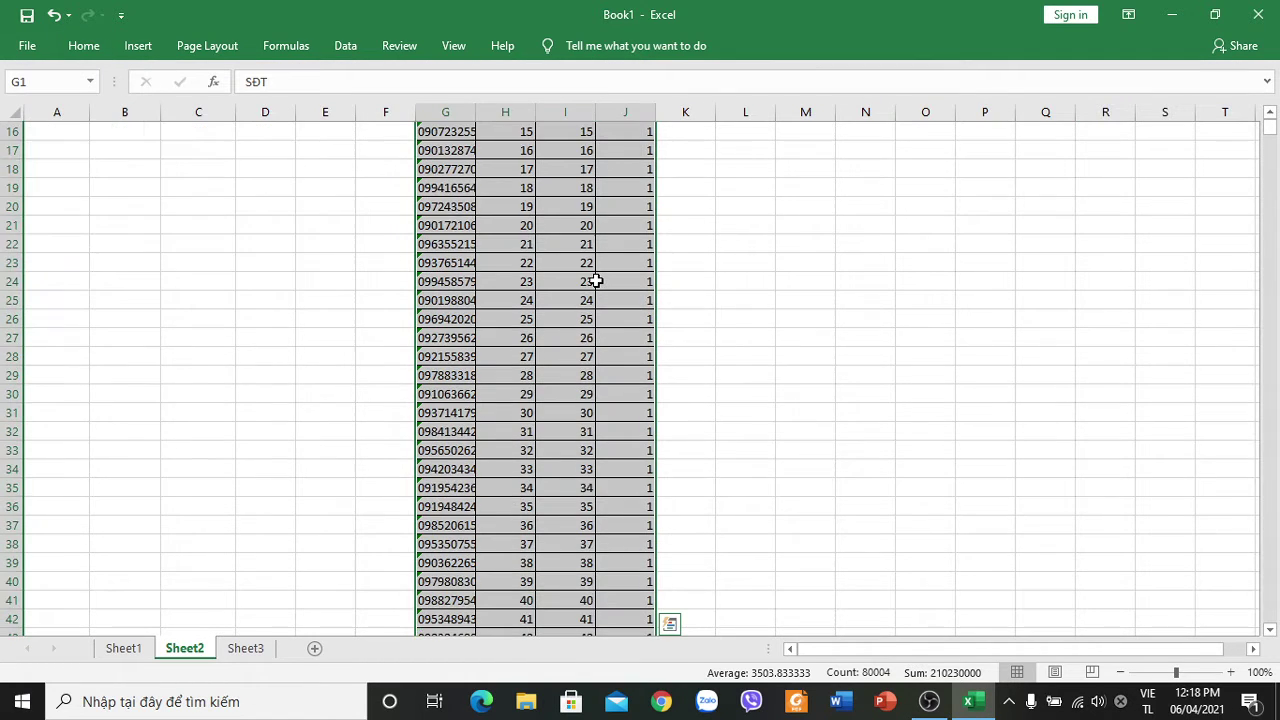
pyautogui.scroll(-2, 596, 281)
pyautogui.scroll(7, 596, 281)
# Start a VLOOKUP in B2 using the phone number in A2 as lookup value.
pyautogui.click(113, 150)
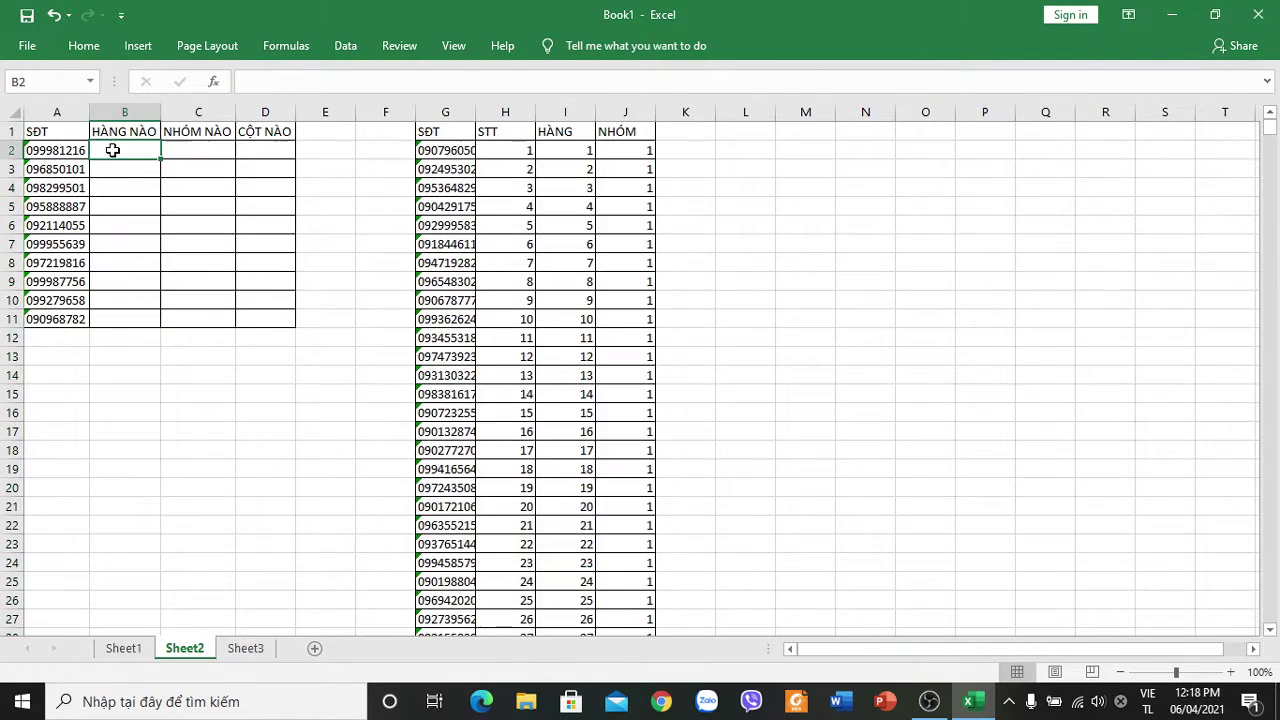
pyautogui.click(60, 151)
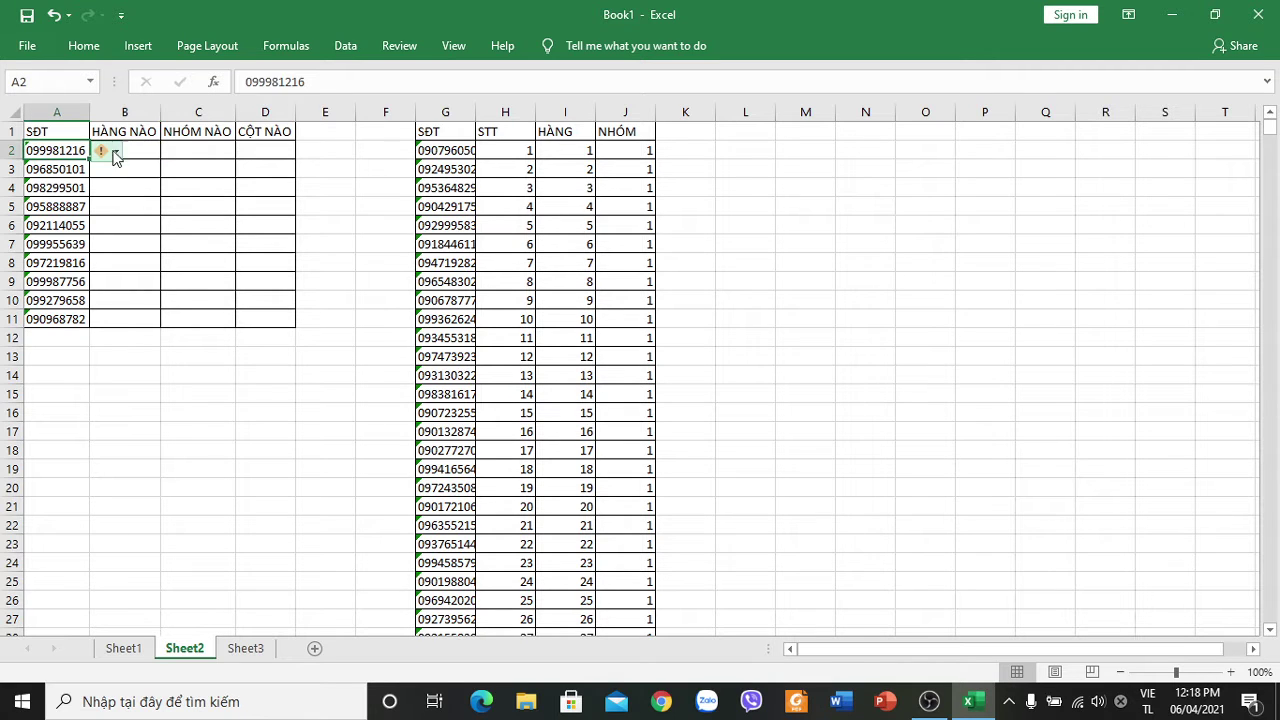
pyautogui.click(126, 150)
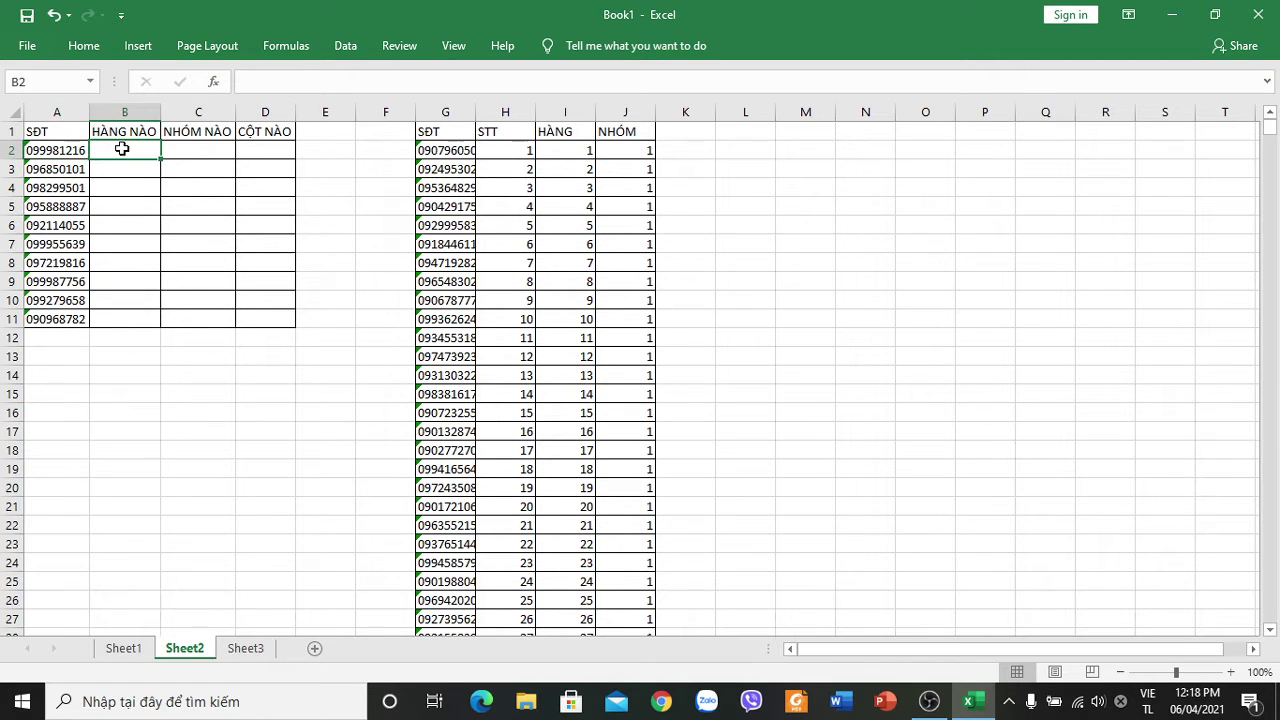
pyautogui.doubleClick(121, 148)
pyautogui.write('=VLOOKUP')
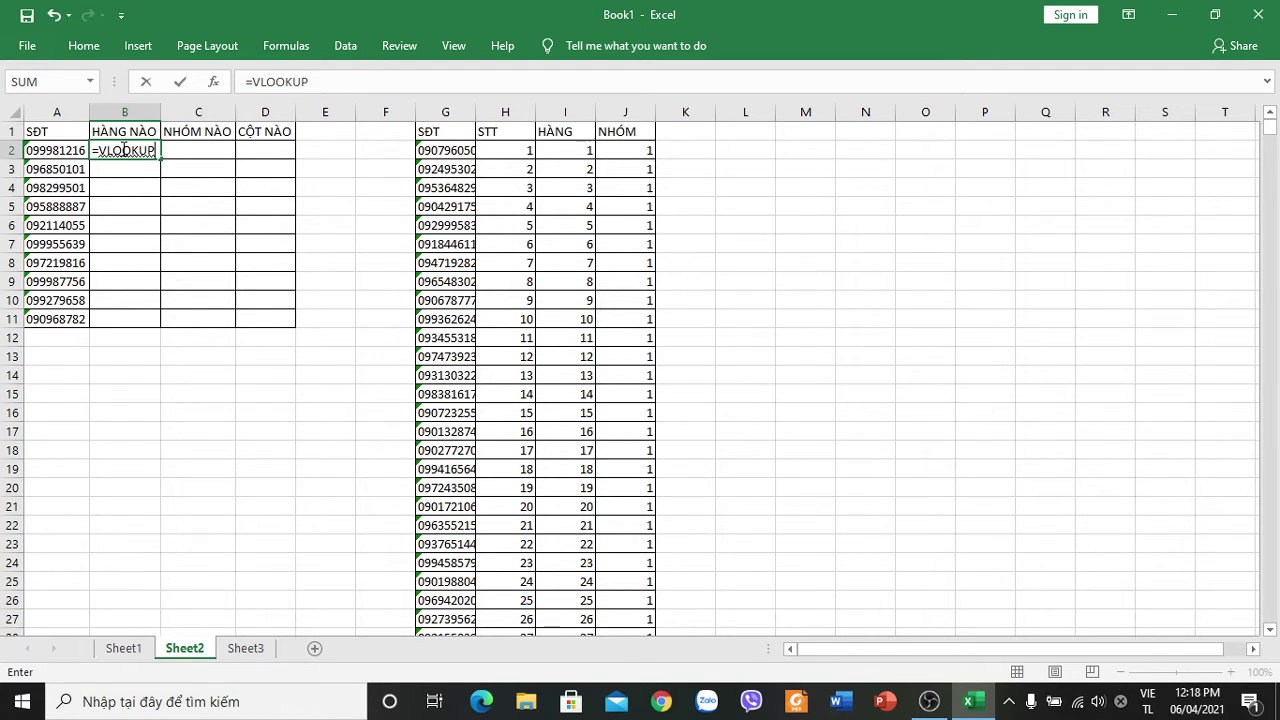
pyautogui.write('(')
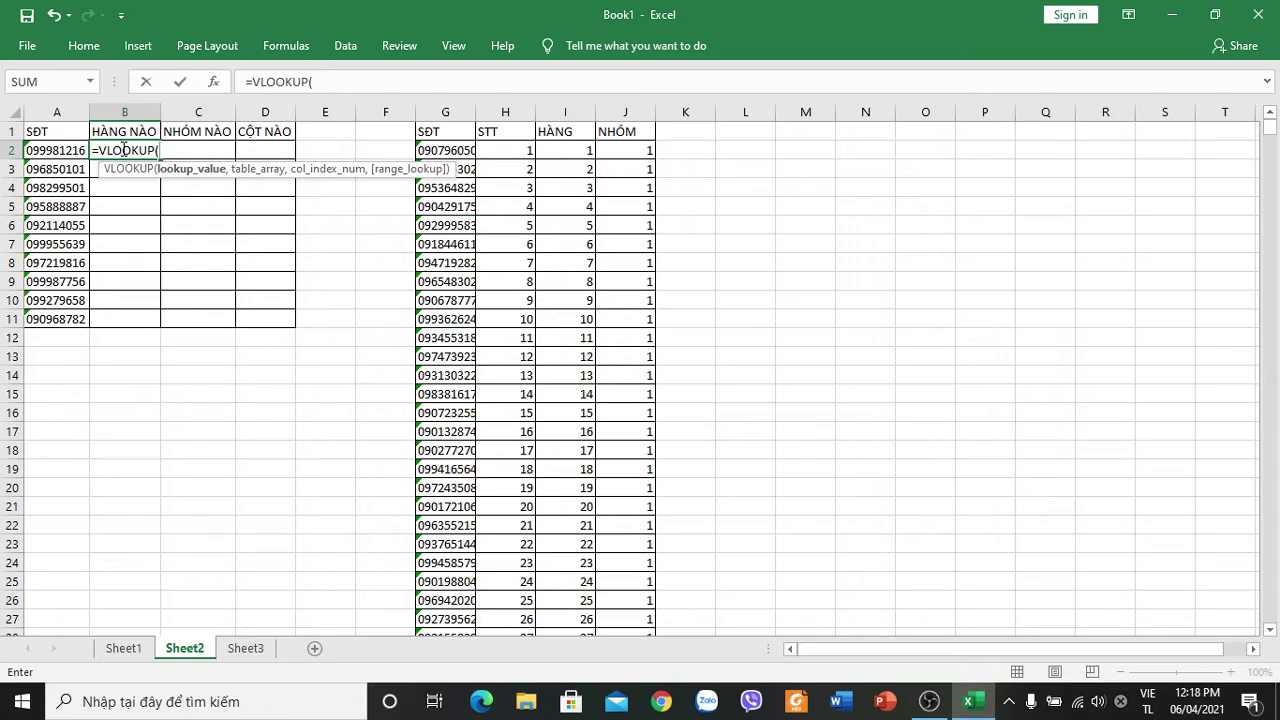
pyautogui.click(52, 151)
pyautogui.write(',')
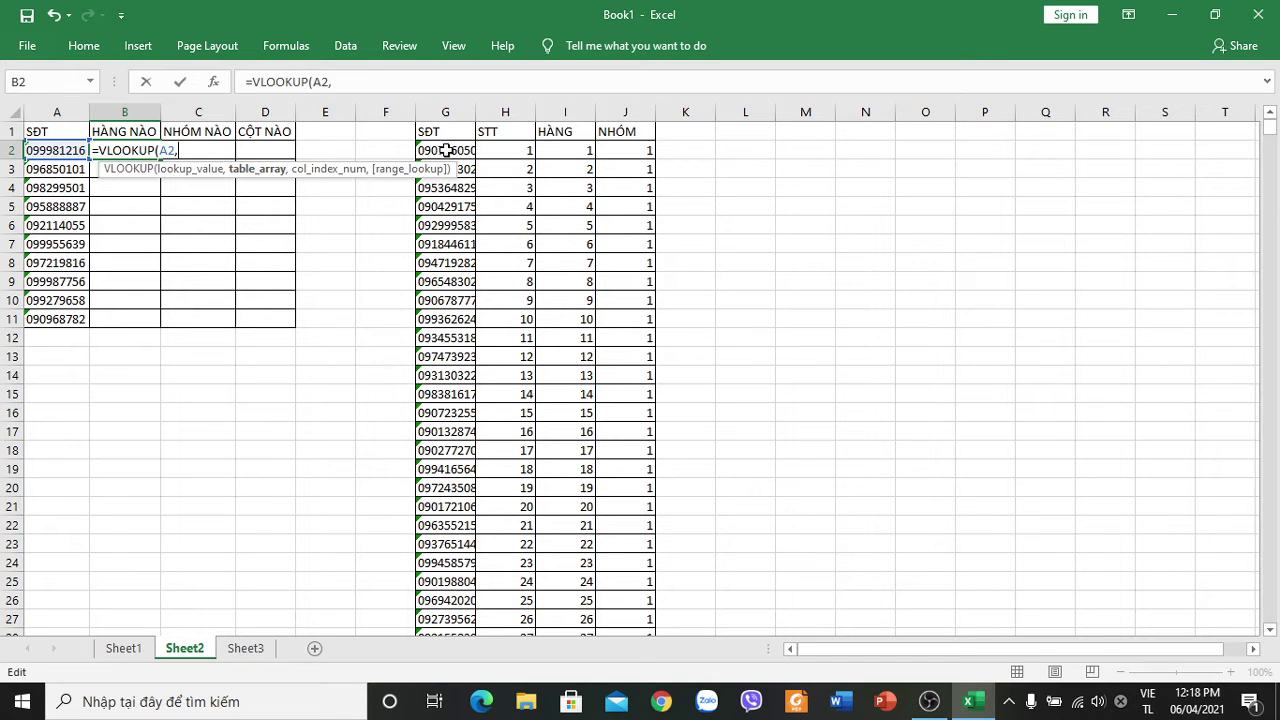
# Complete B2 as =VLOOKUP(A2,$G$1:$J$20001,3,0) returning the row number.
pyautogui.click(448, 131)
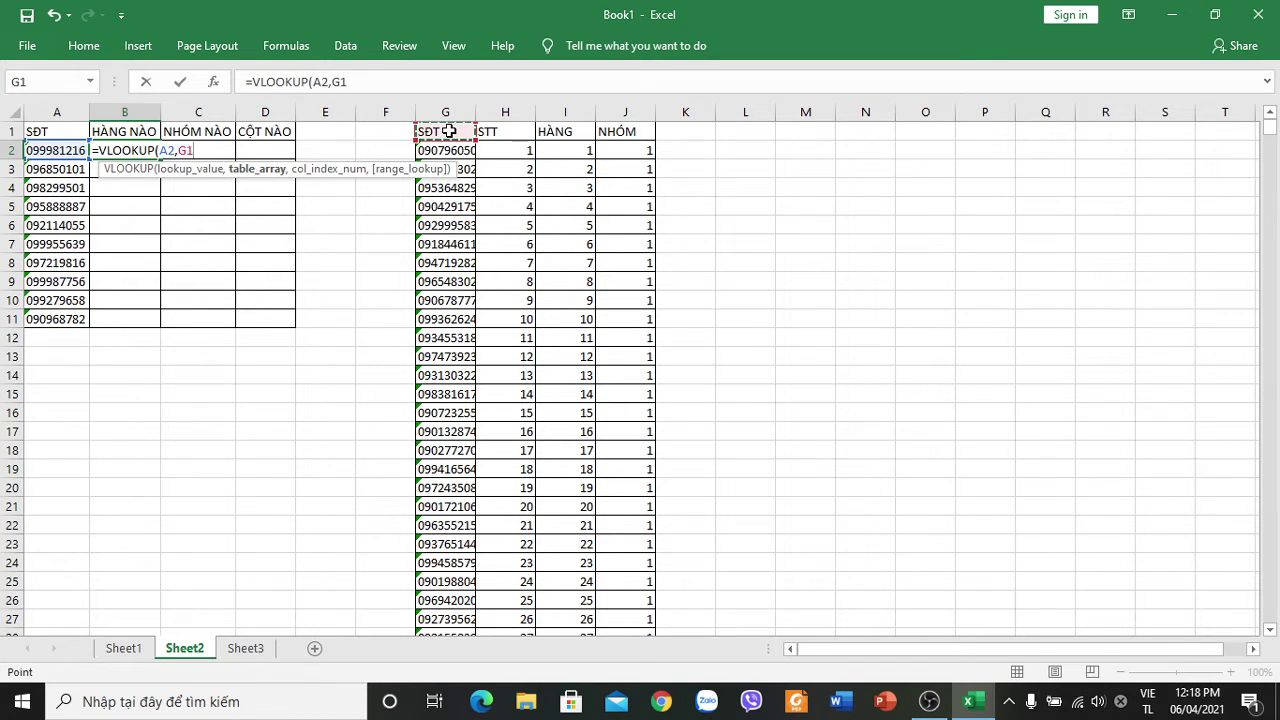
pyautogui.hotkey('ctrl', 'shift', 'Right')
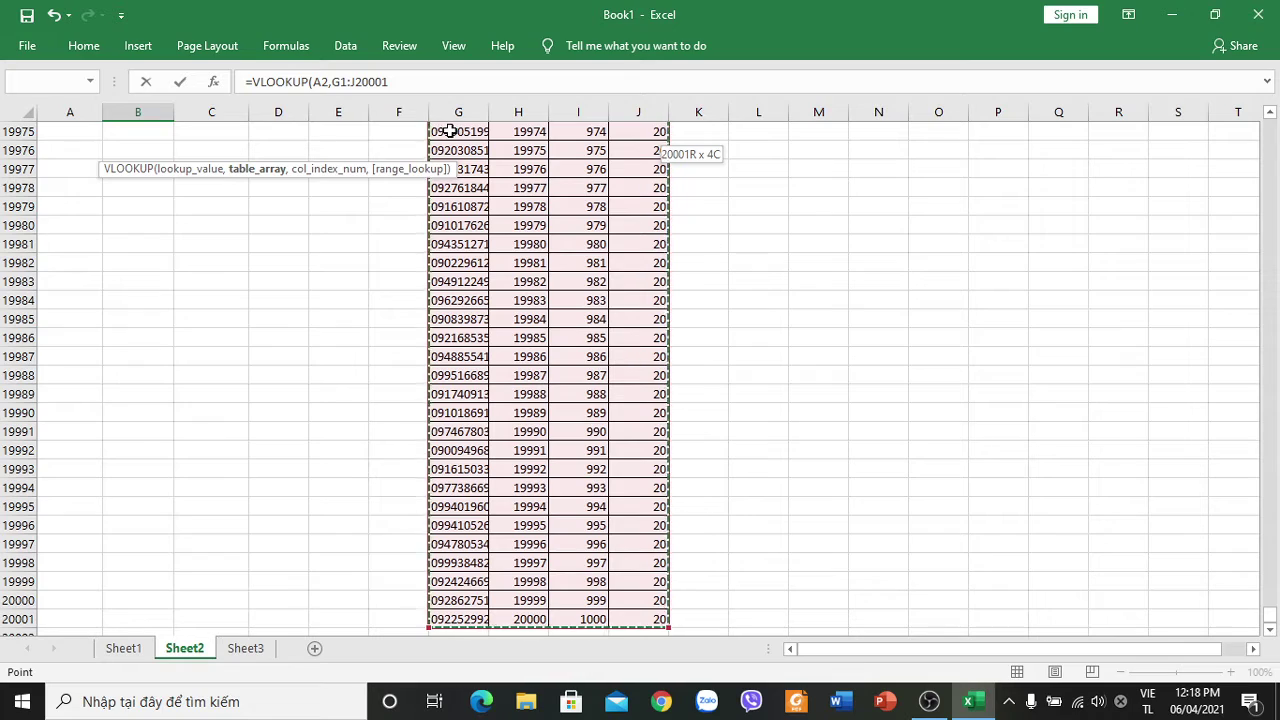
pyautogui.scroll(5, 1087, 256)
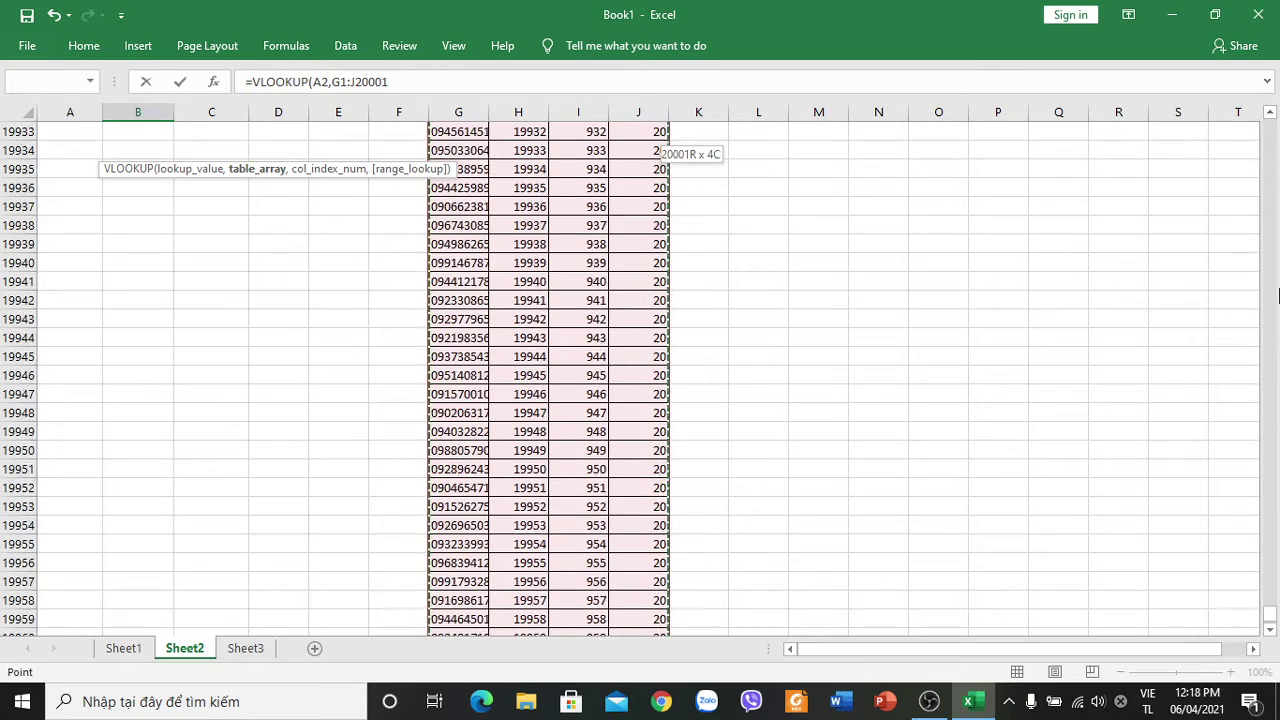
pyautogui.moveTo(1272, 612); pyautogui.dragTo(1274, 598)
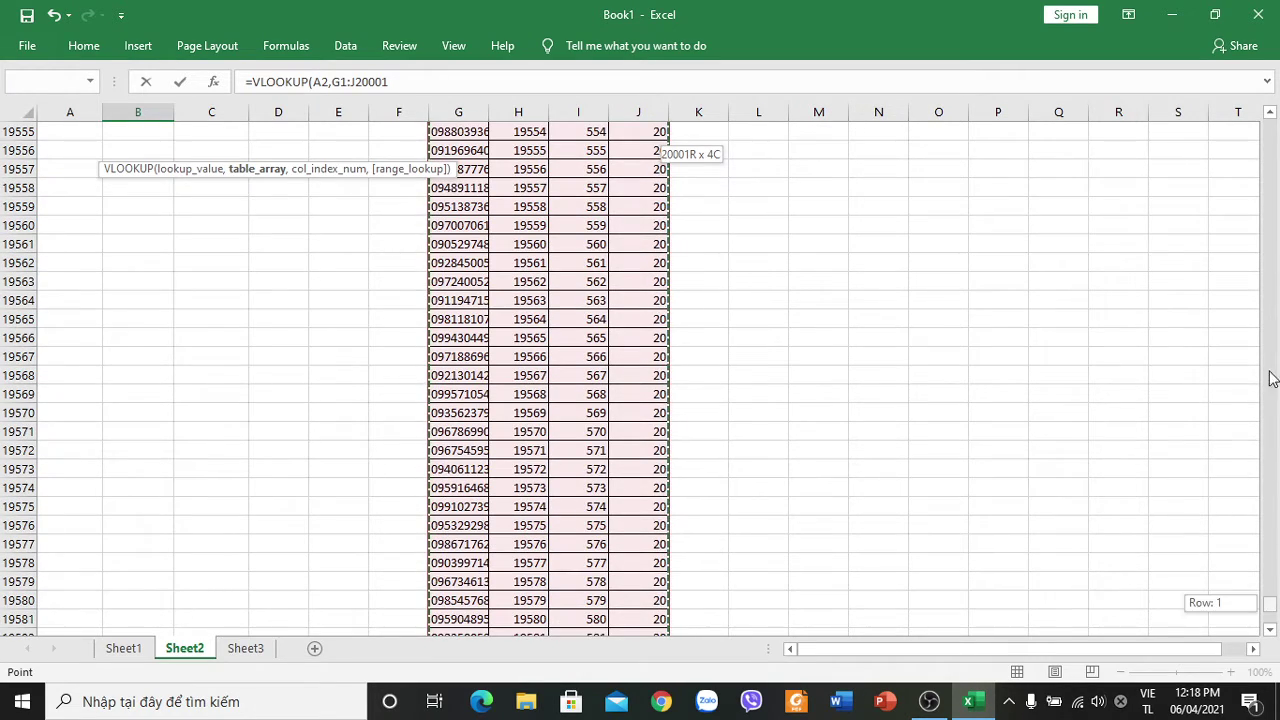
pyautogui.moveTo(1274, 598); pyautogui.dragTo(1270, 128)
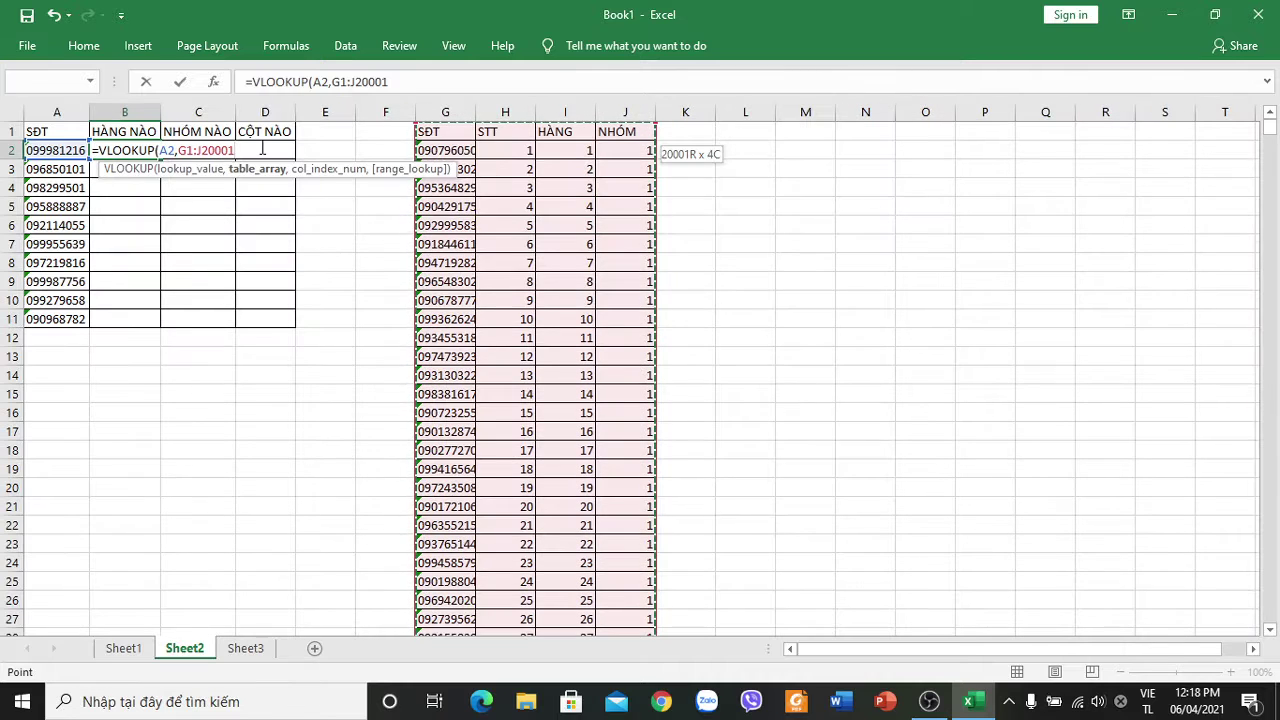
pyautogui.press('F4')
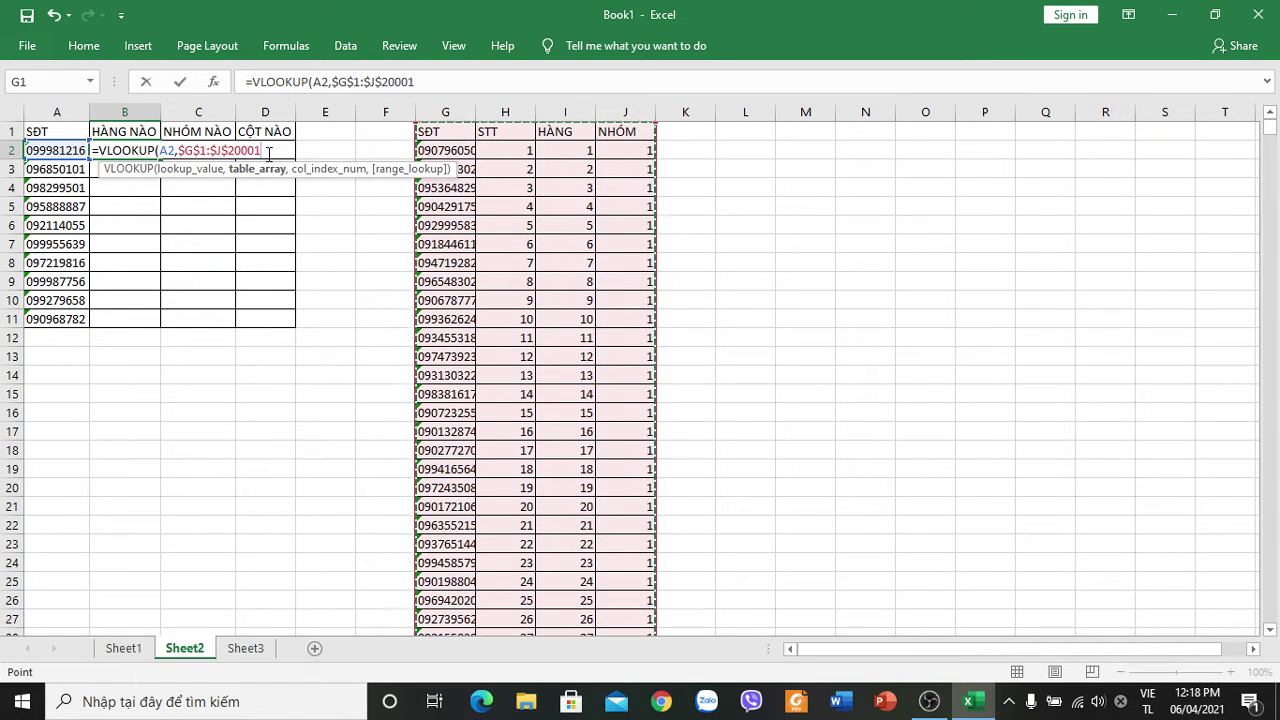
pyautogui.write(',3')
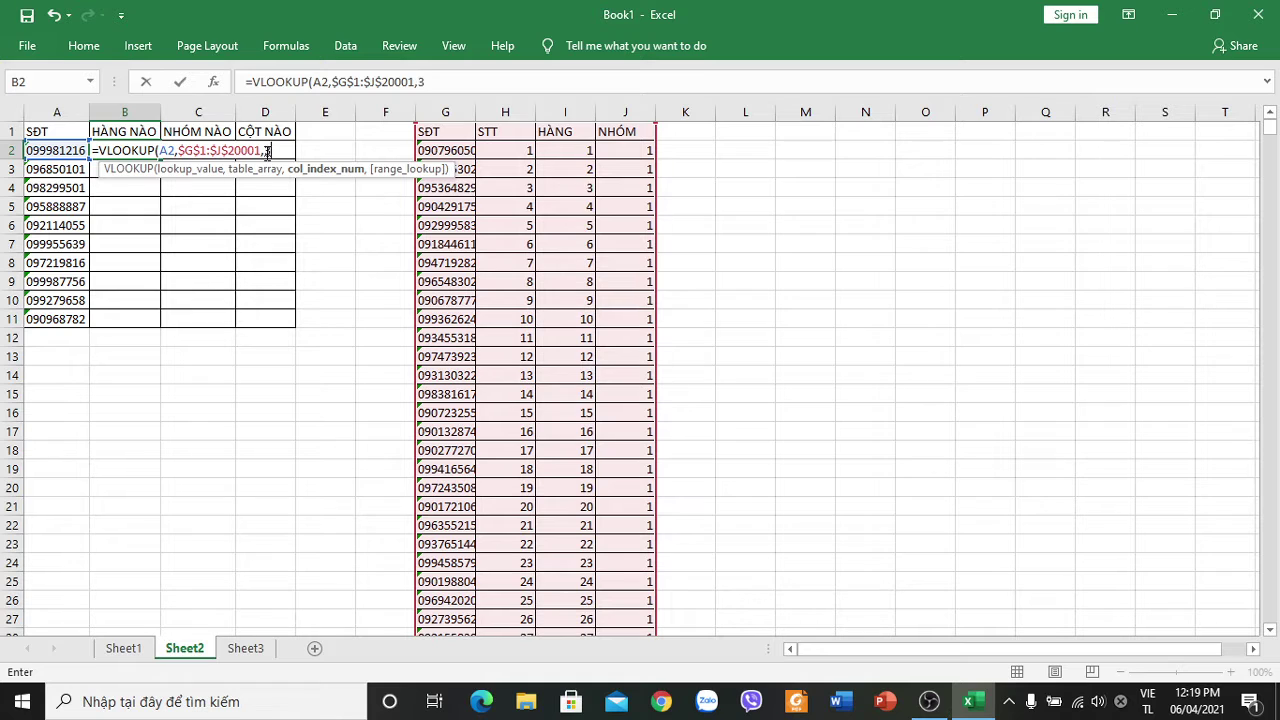
pyautogui.write(',0)')
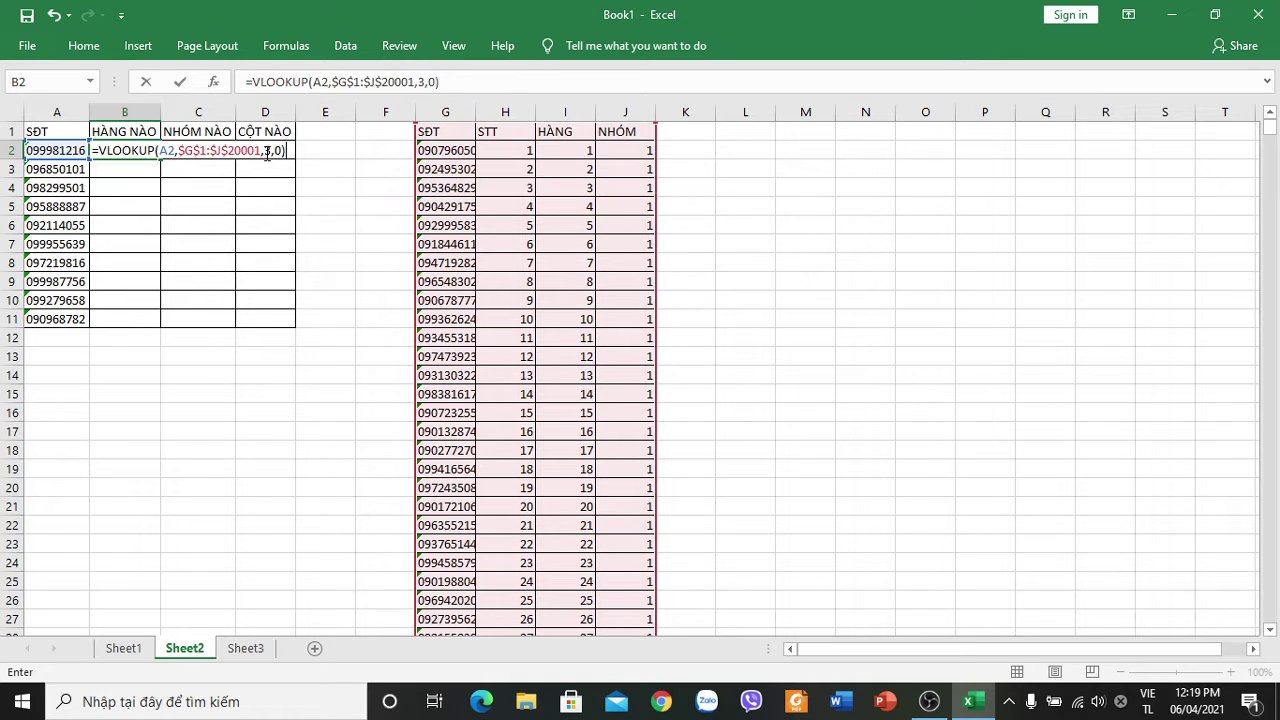
pyautogui.press('Return')
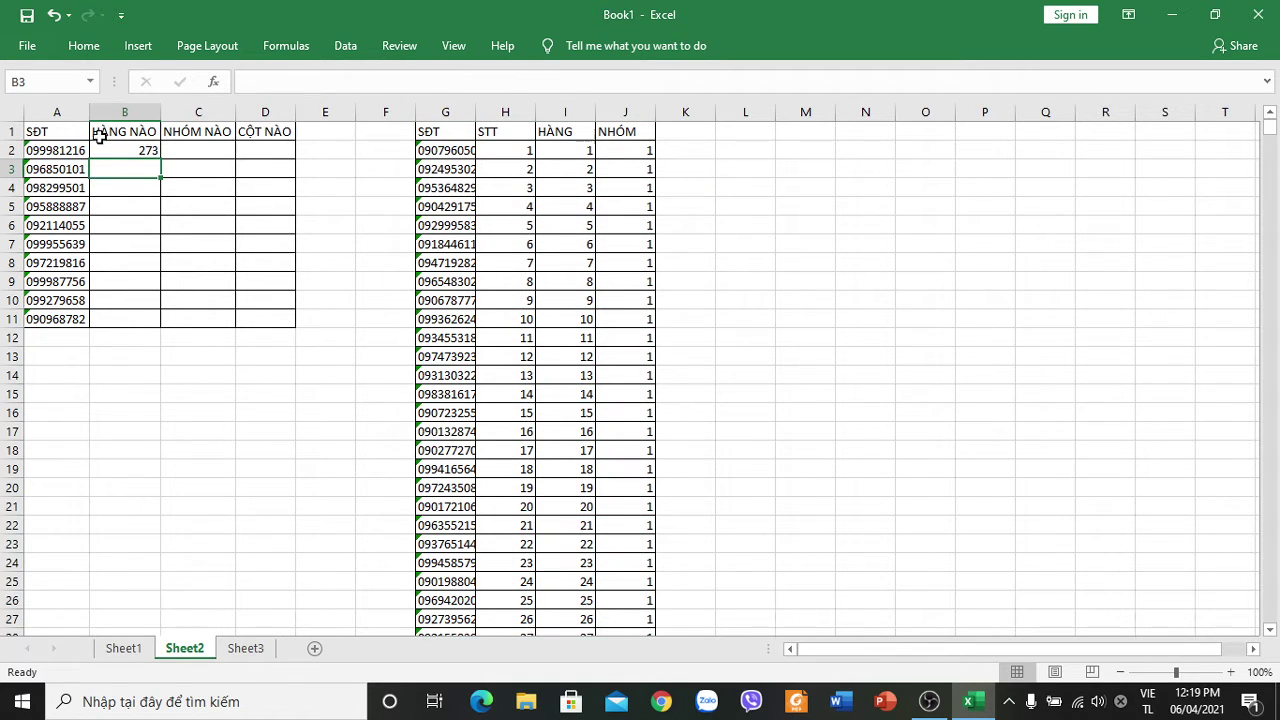
# Fill the B2 row formula down to B11, giving rows 273 through 453.
pyautogui.click(50, 150)
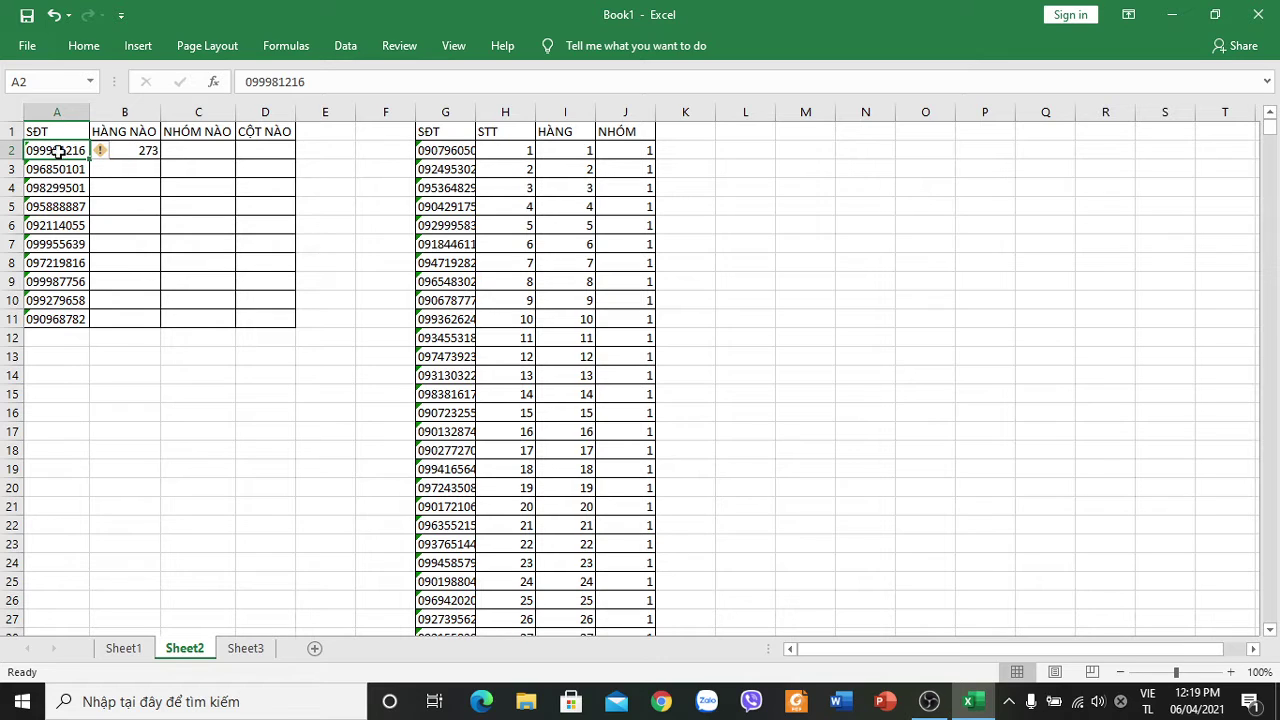
pyautogui.click(144, 150)
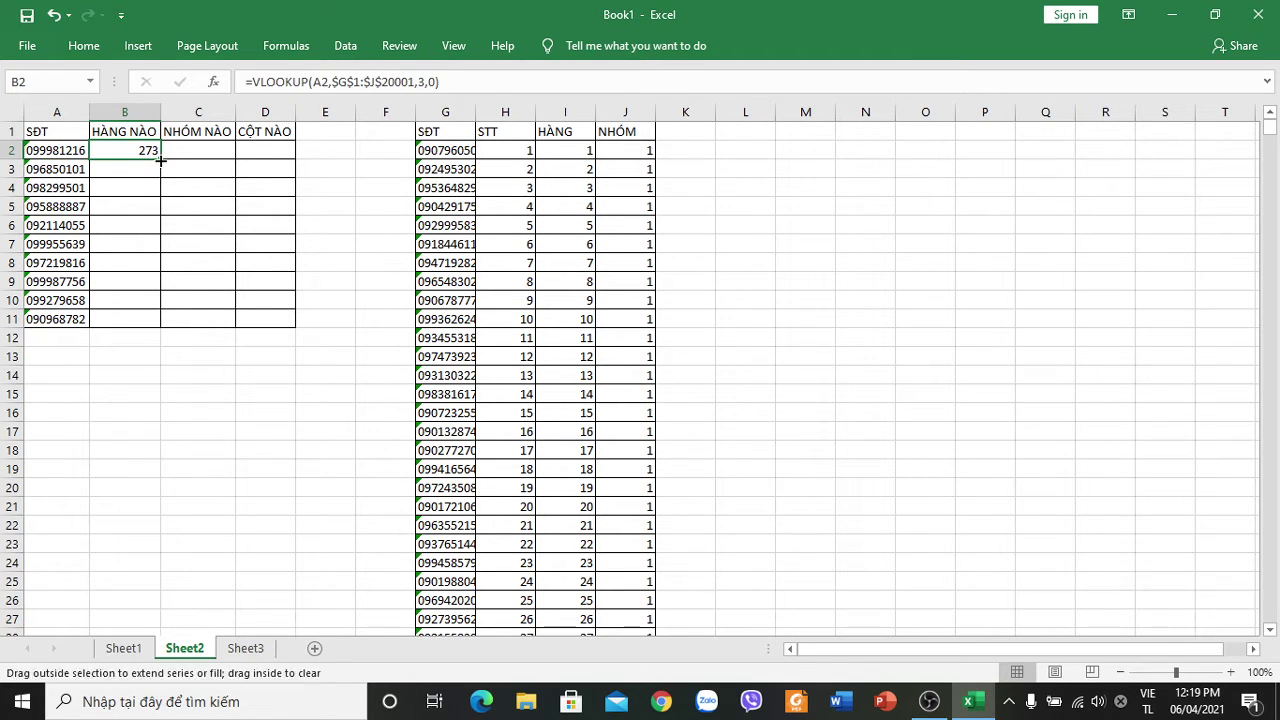
pyautogui.doubleClick(160, 160)
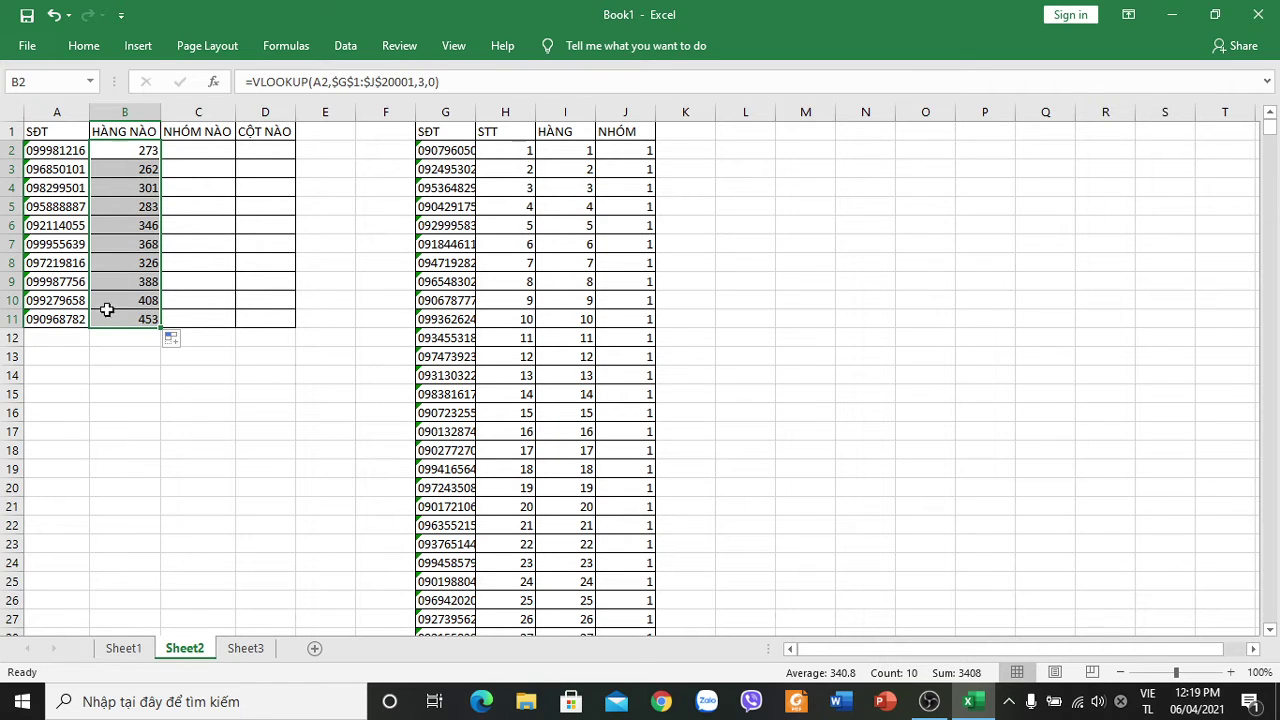
pyautogui.click(179, 152)
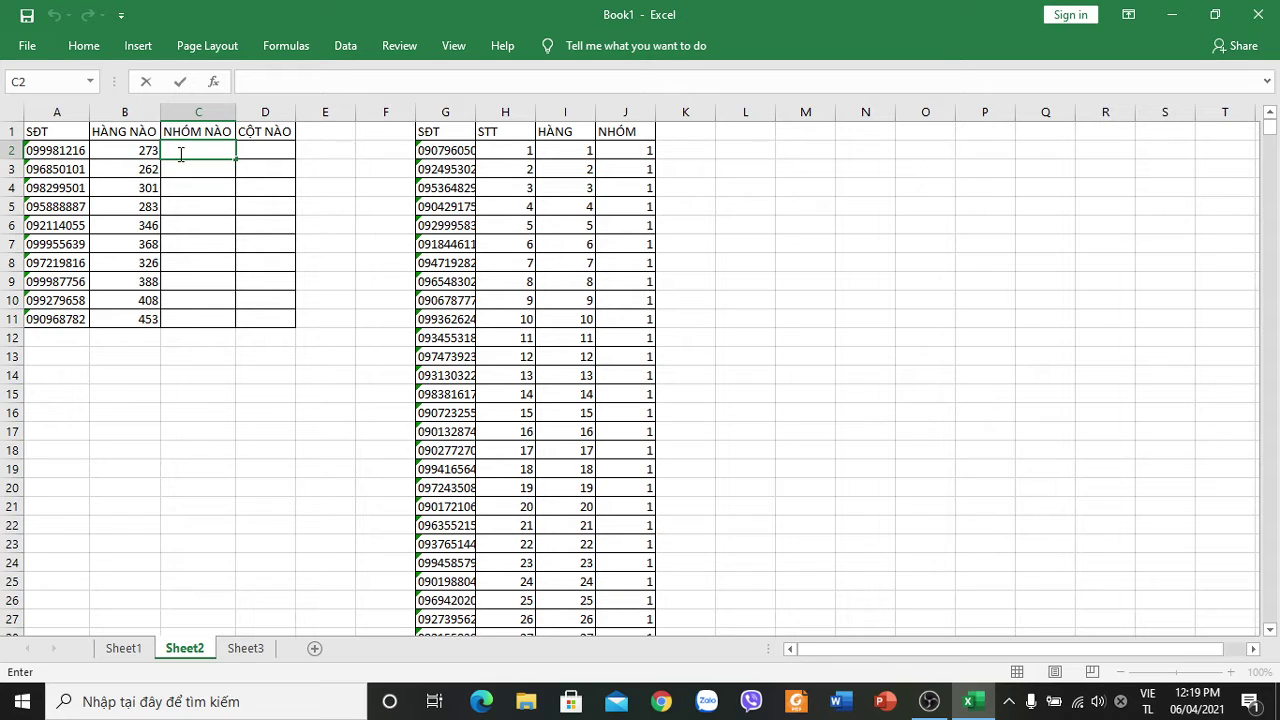
# Enter =VLOOKUP(A2,$G$2:$J$20001,4,0) in C2, returning group 11.
pyautogui.write('=VLOOK')
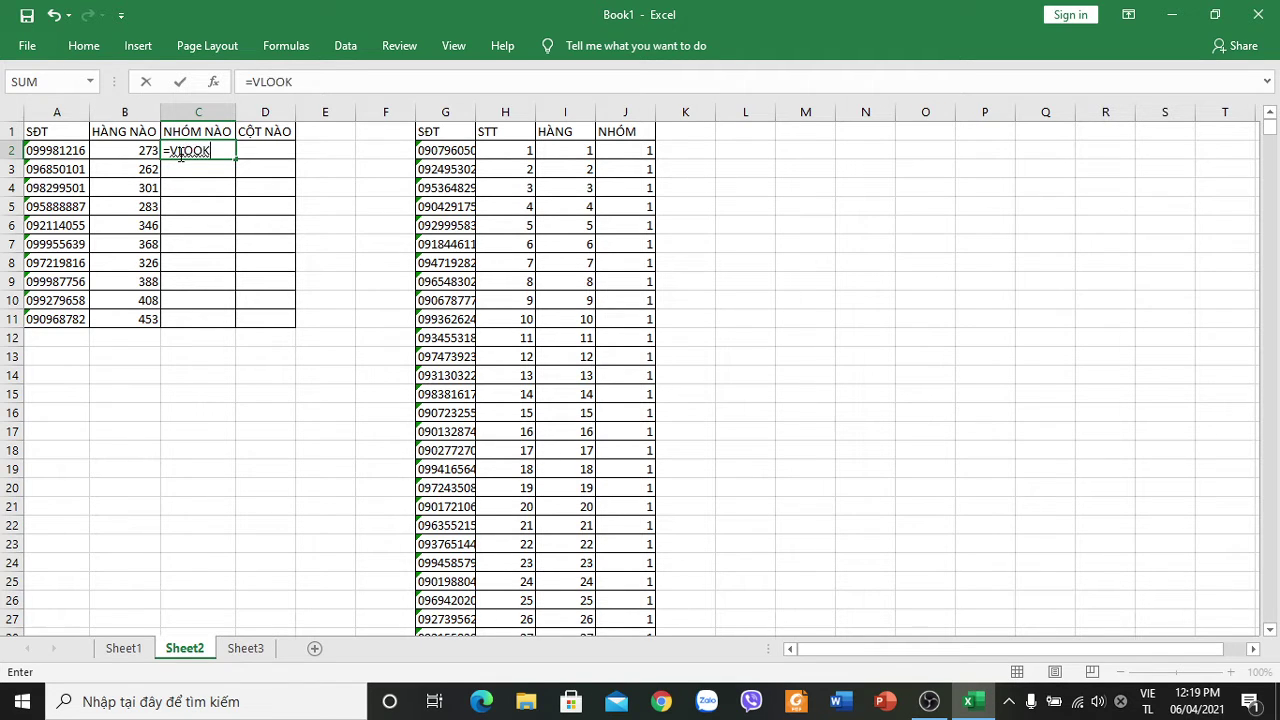
pyautogui.write('UP')
pyautogui.write('(')
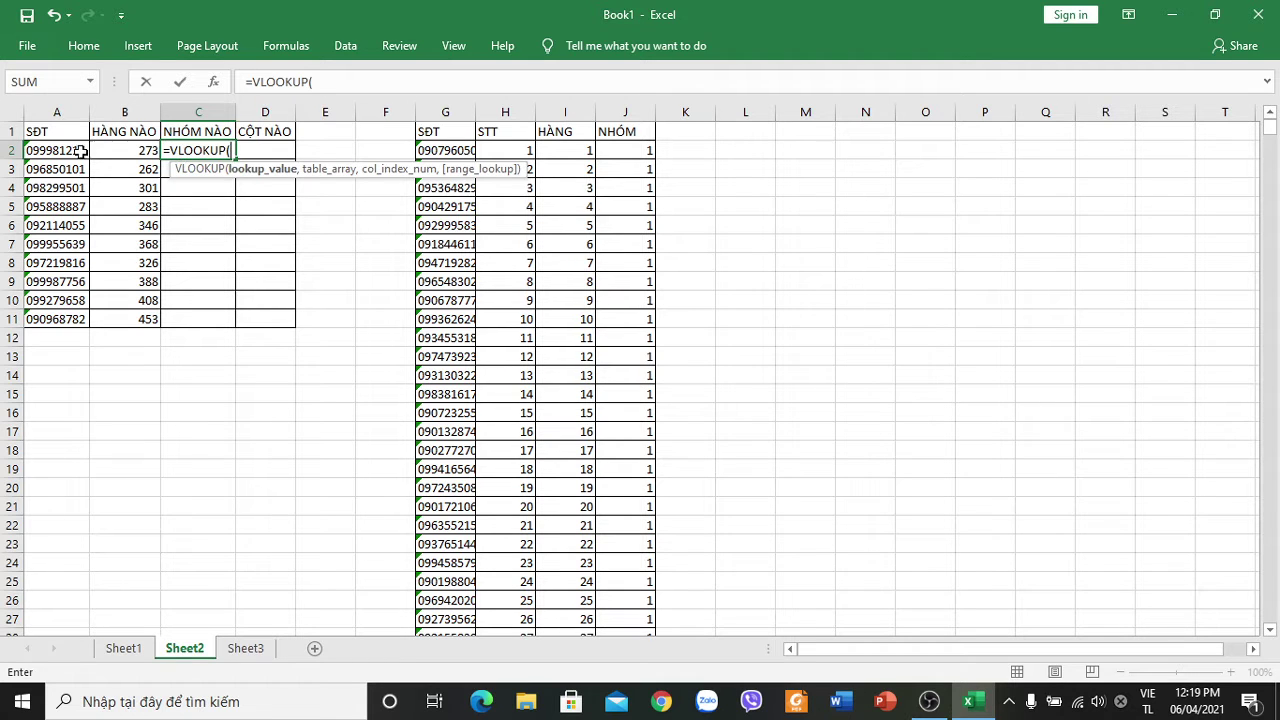
pyautogui.click(80, 150)
pyautogui.write(',')
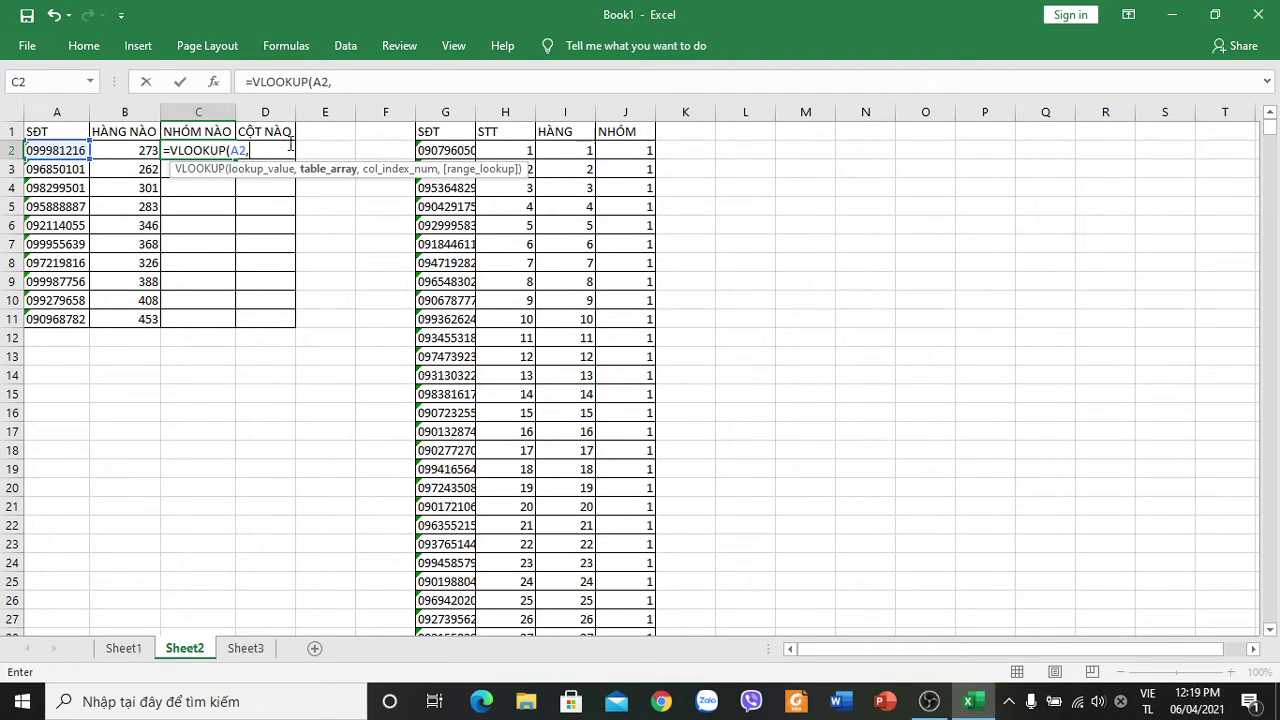
pyautogui.click(444, 150)
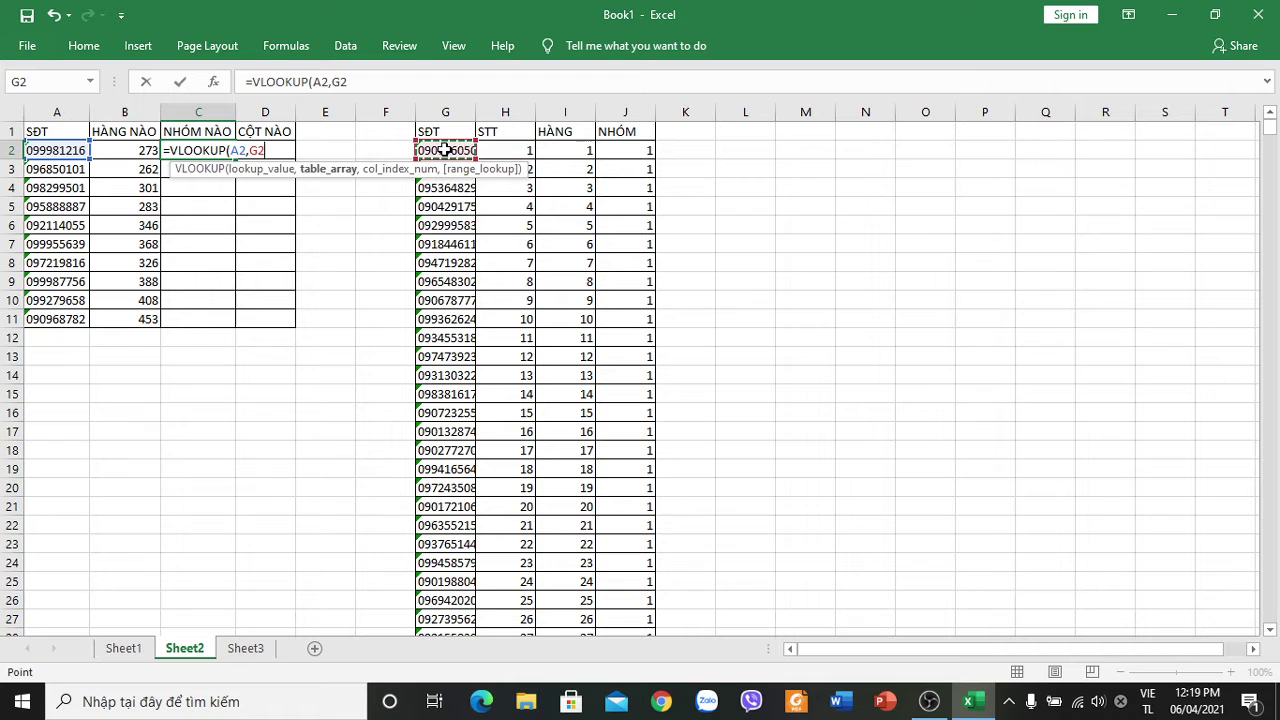
pyautogui.hotkey('ctrl', 'shift', 'Right')
pyautogui.hotkey('ctrl', 'shift', 'Down')
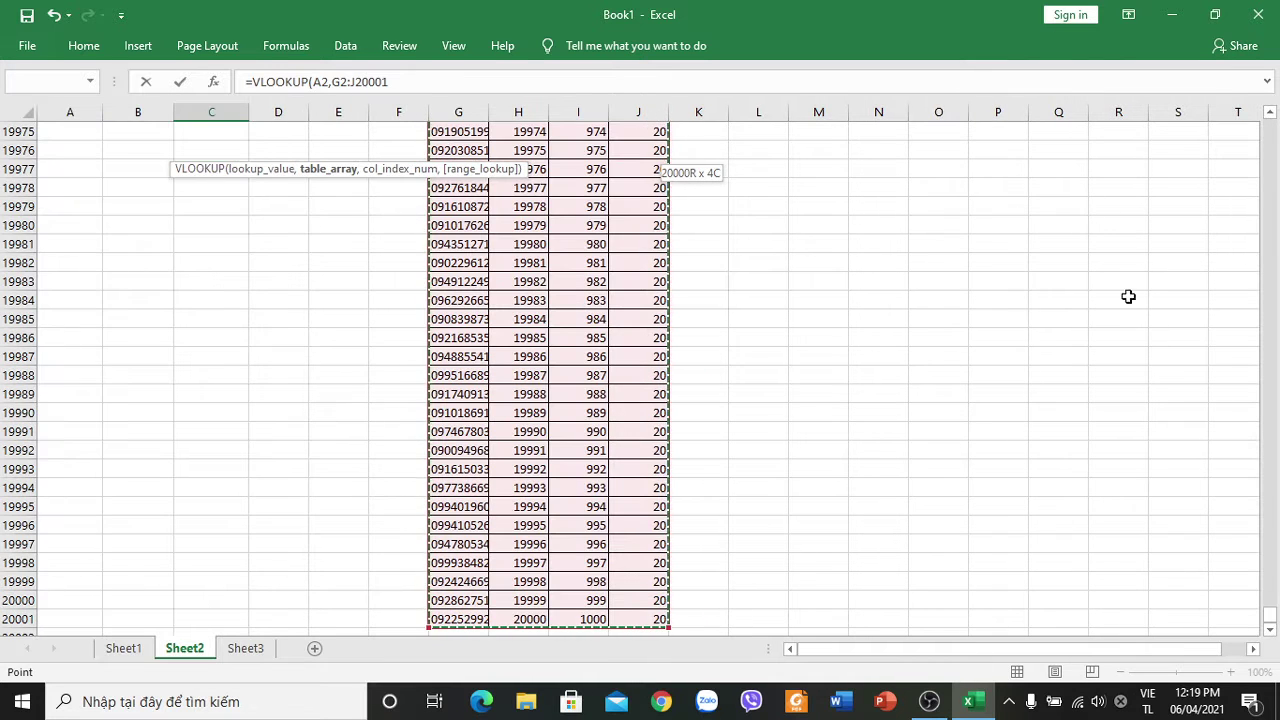
pyautogui.moveTo(1272, 612); pyautogui.dragTo(1272, 125)
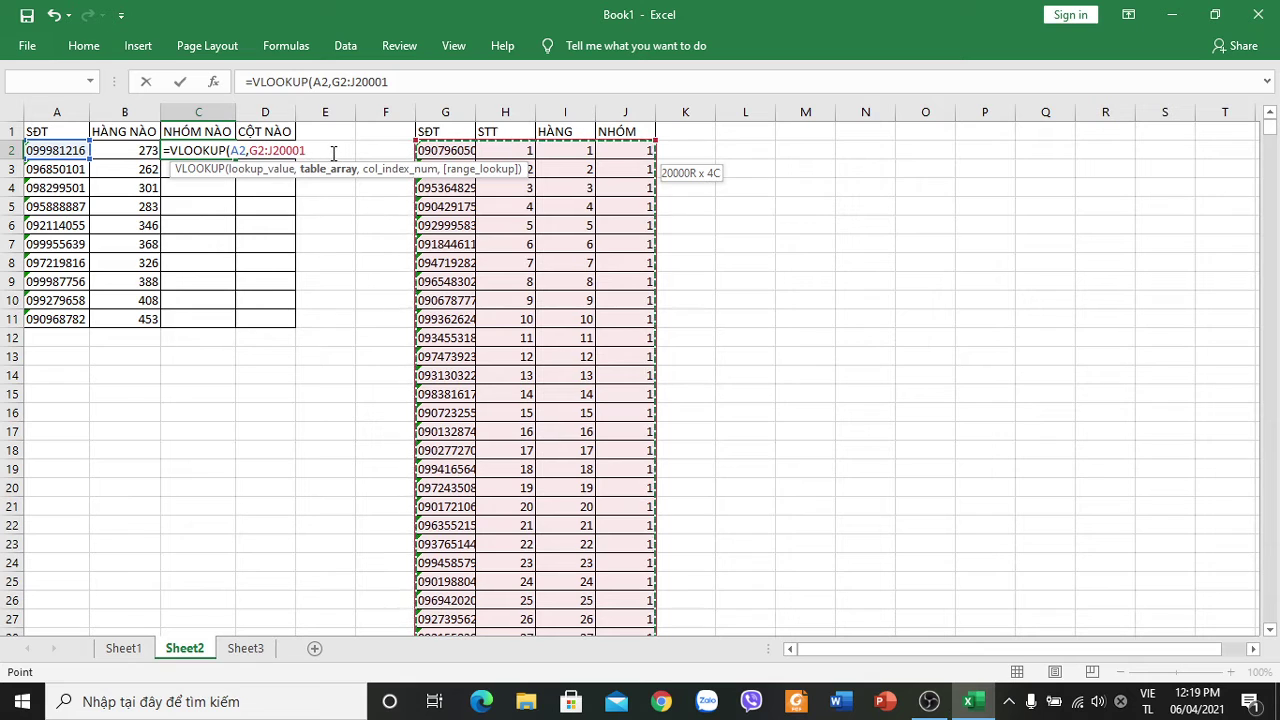
pyautogui.press('F4')
pyautogui.write(',')
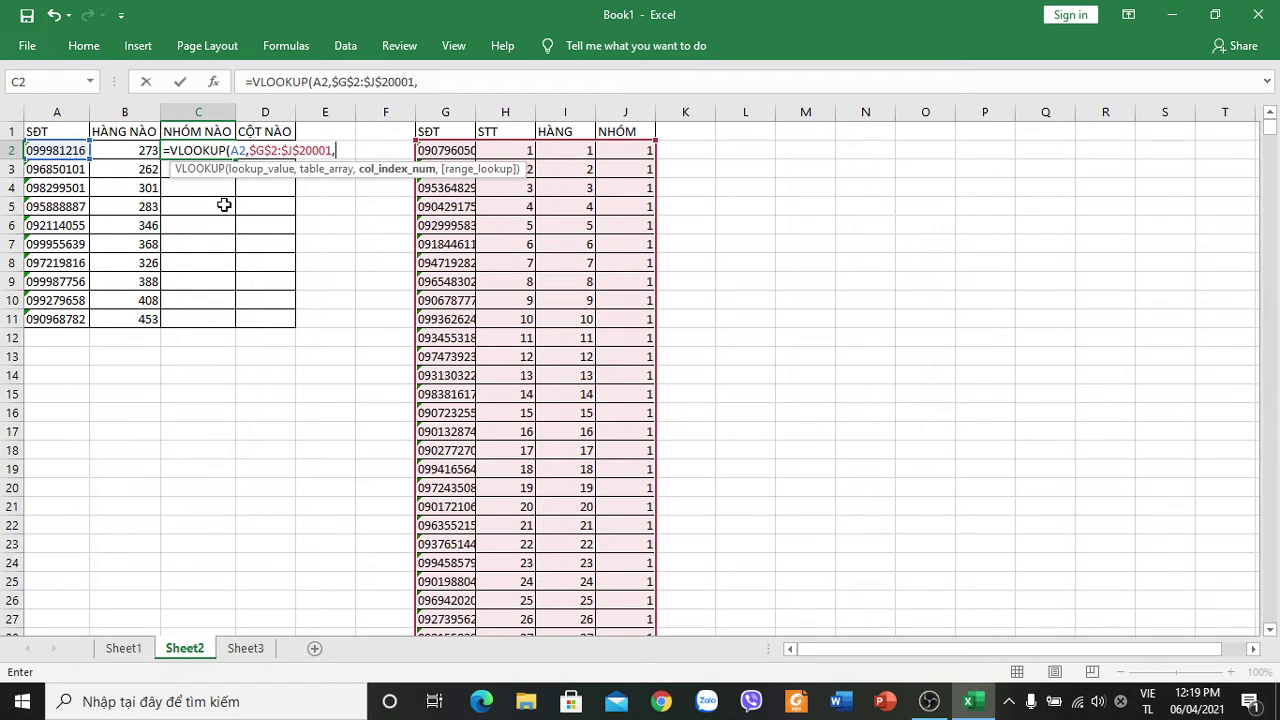
pyautogui.write('4,0')
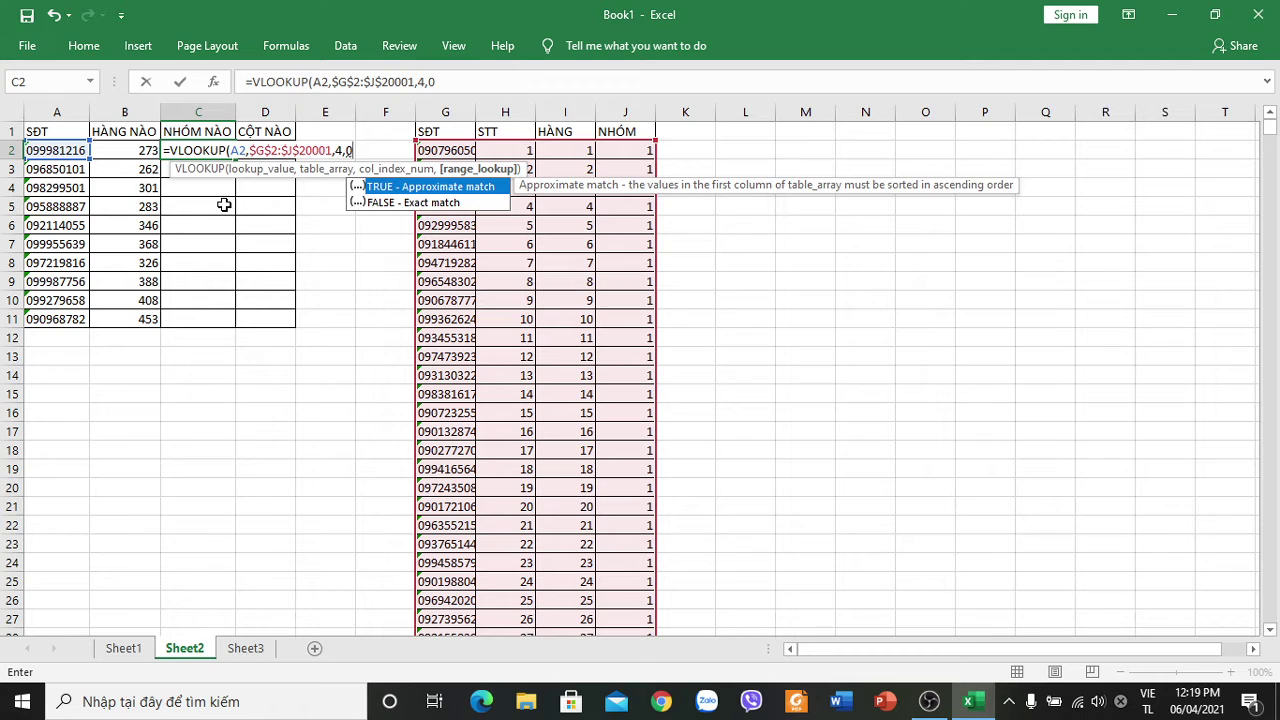
pyautogui.write(')')
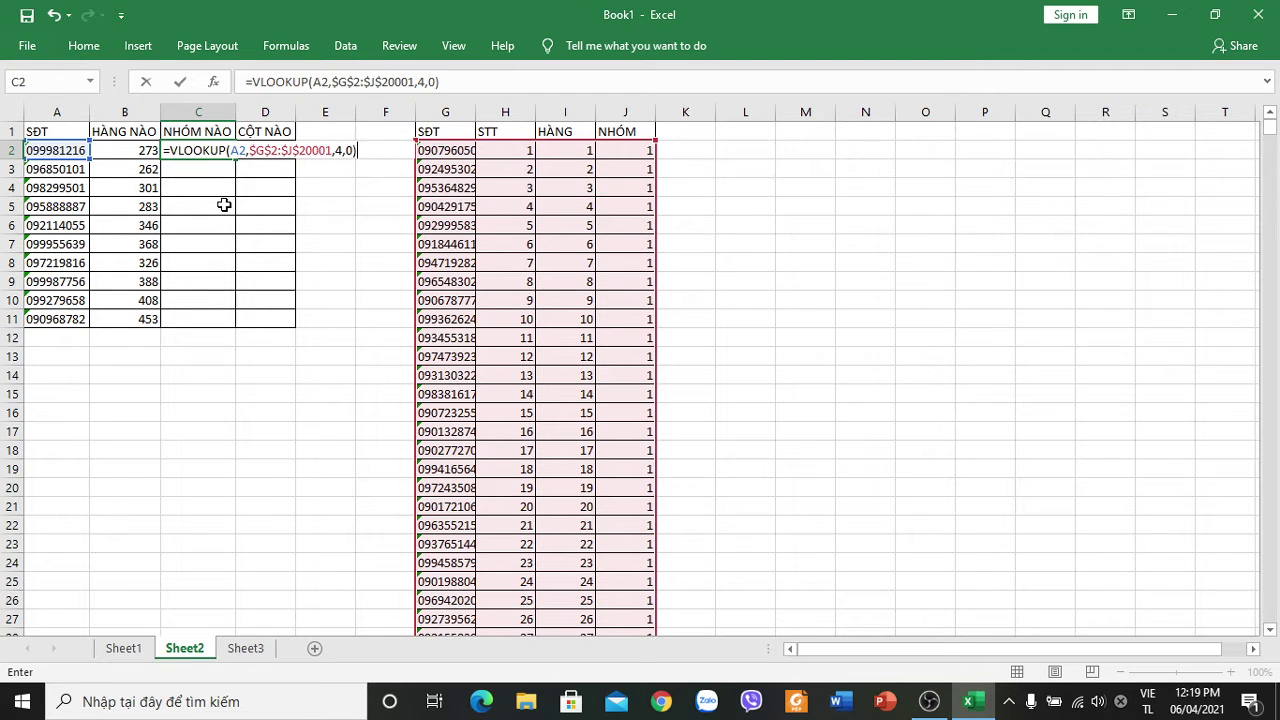
pyautogui.press('Return')
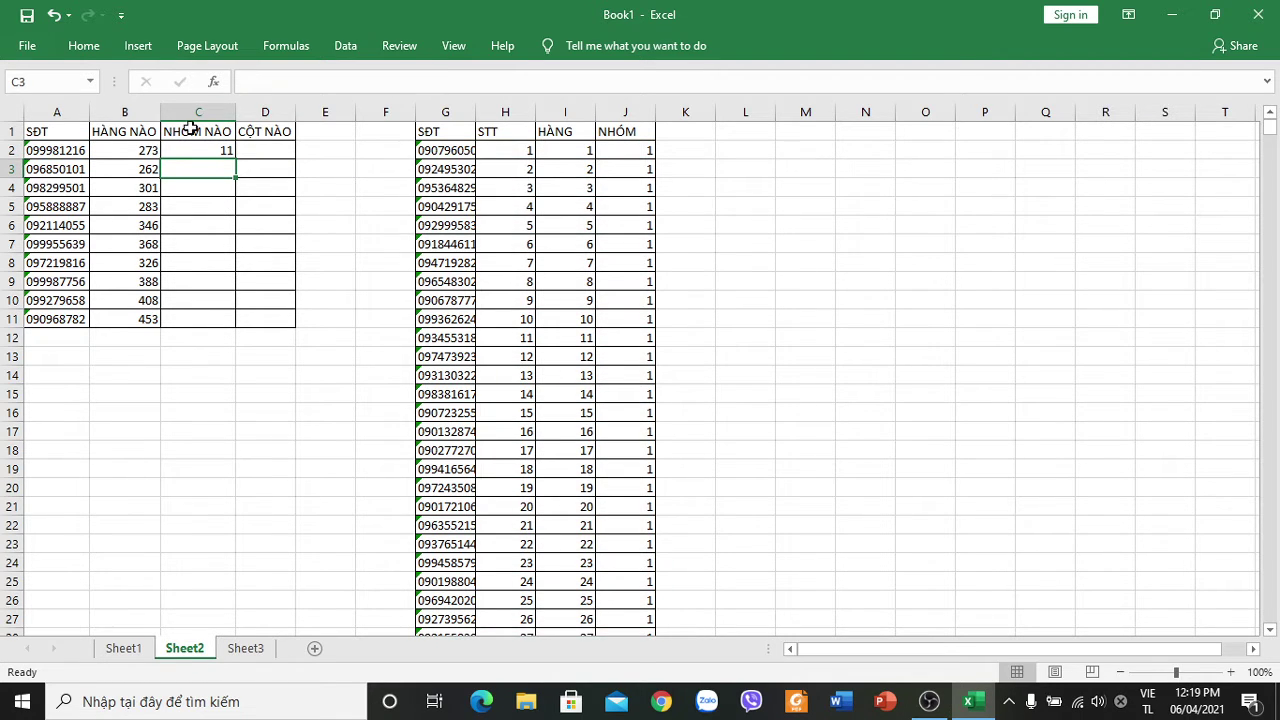
# Copy the C2 group formula down to C11 and check the HÀNG NÀO column's formatting.
pyautogui.click(205, 150)
pyautogui.doubleClick(235, 159)
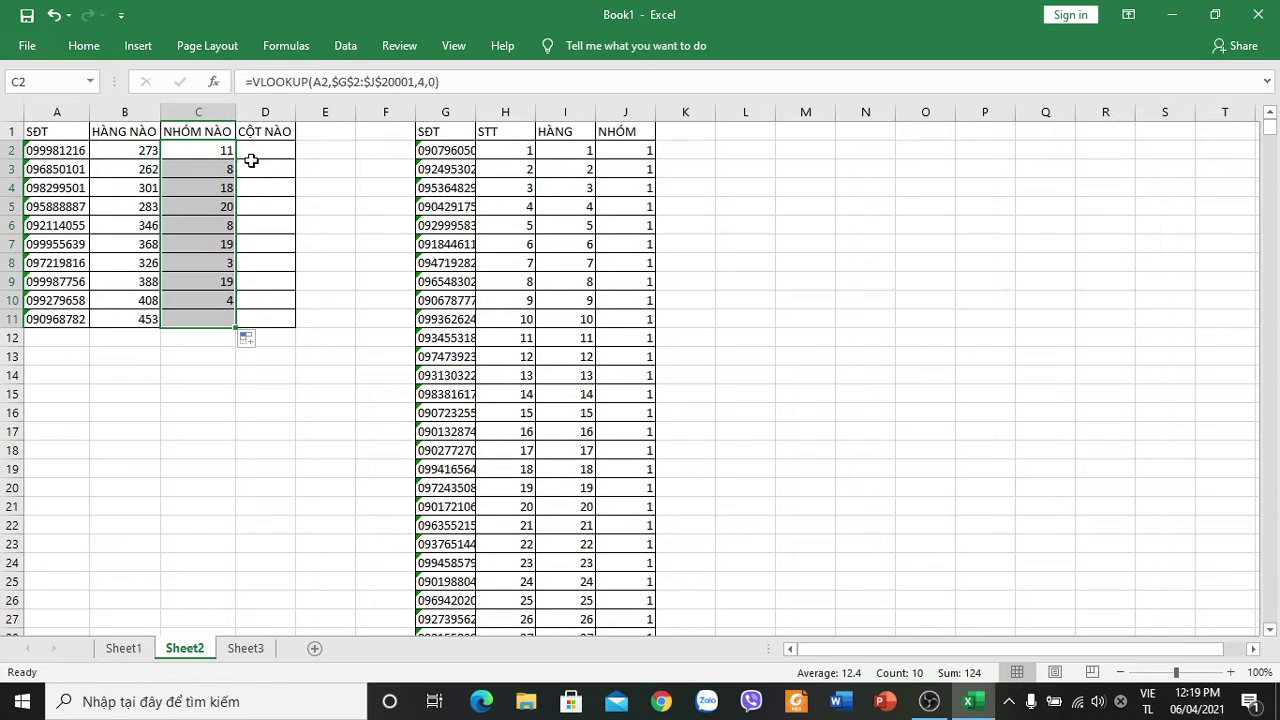
pyautogui.click(120, 112)
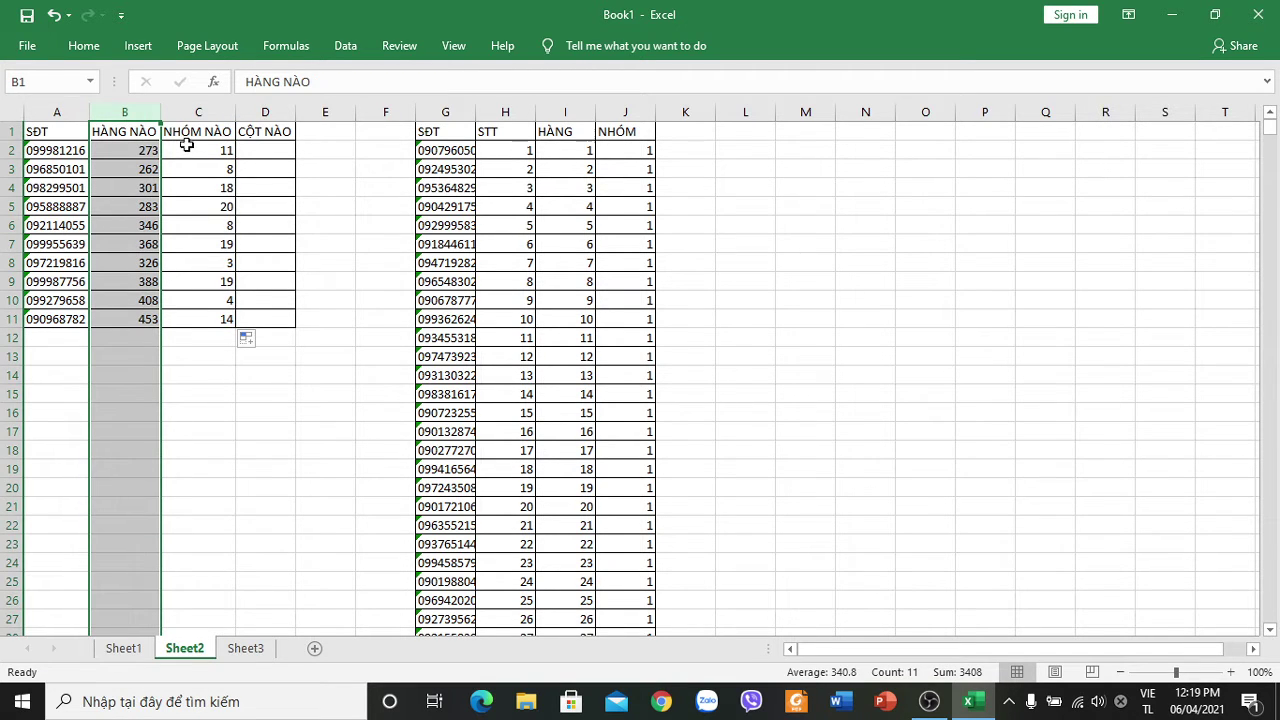
pyautogui.click(85, 46)
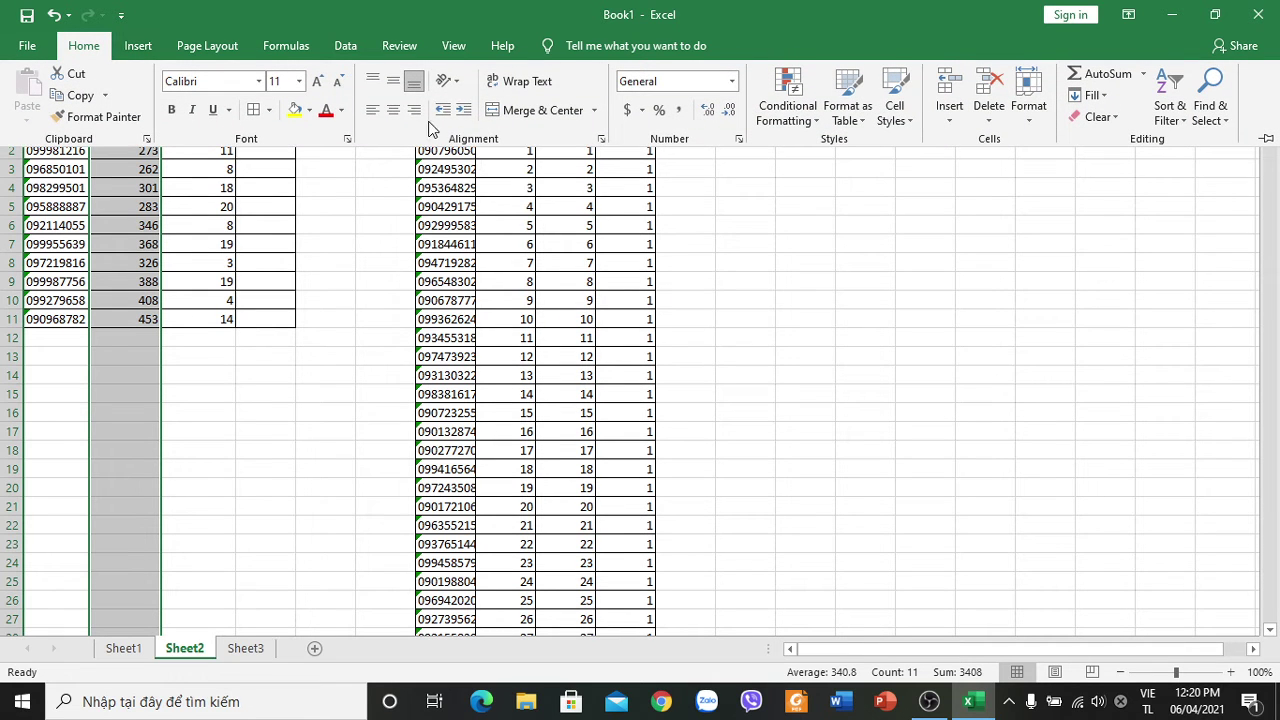
pyautogui.click(331, 206)
# Check the NHÓM NÀO column's formatting, then switch to Sheet1.
pyautogui.click(198, 112)
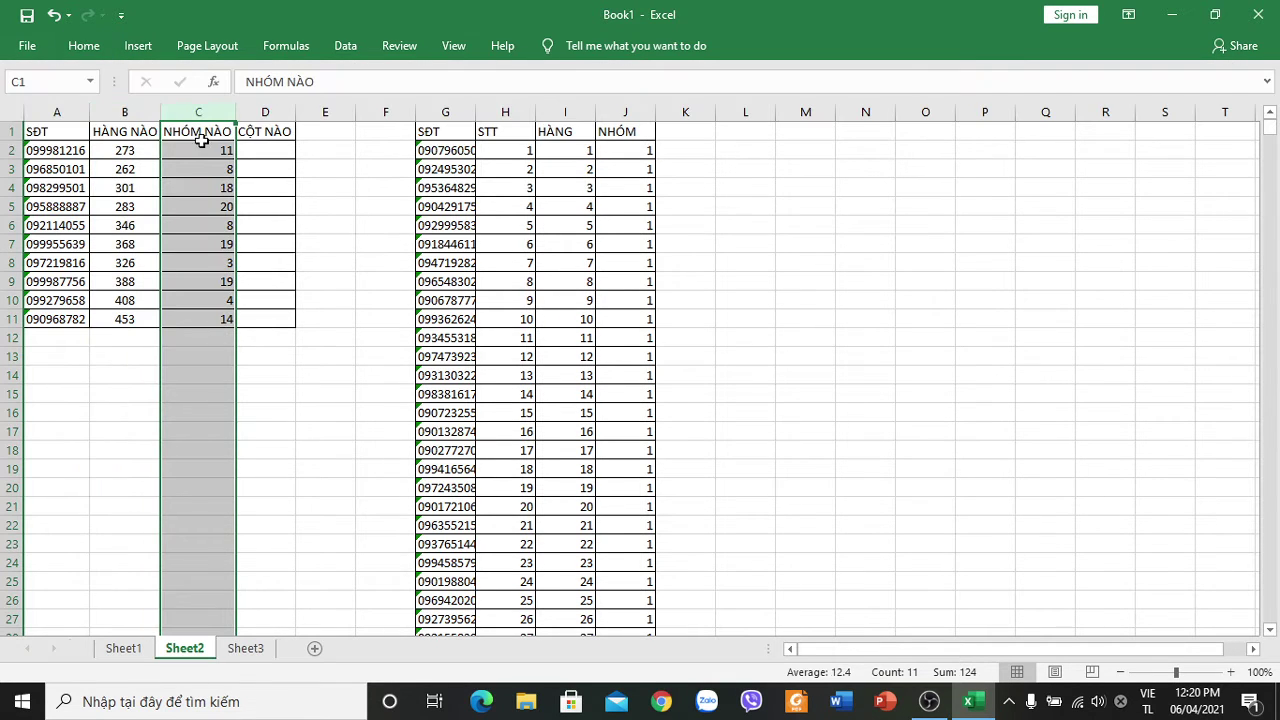
pyautogui.click(84, 46)
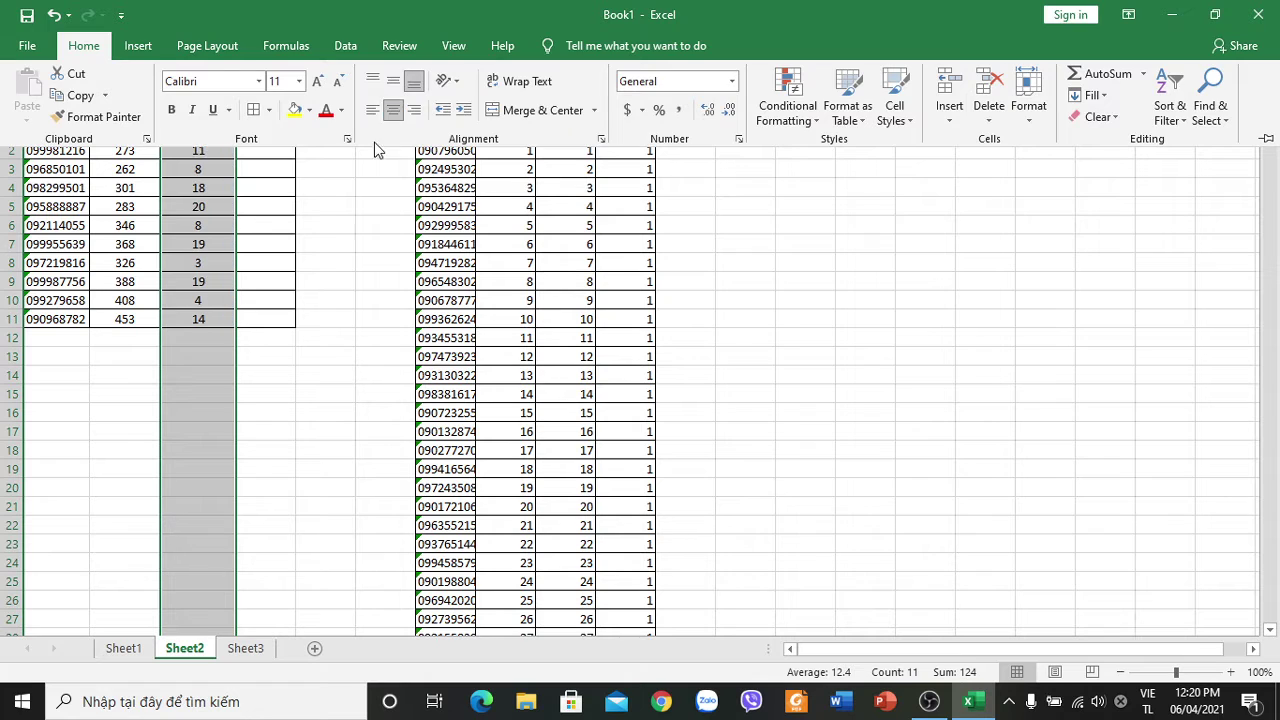
pyautogui.click(359, 219)
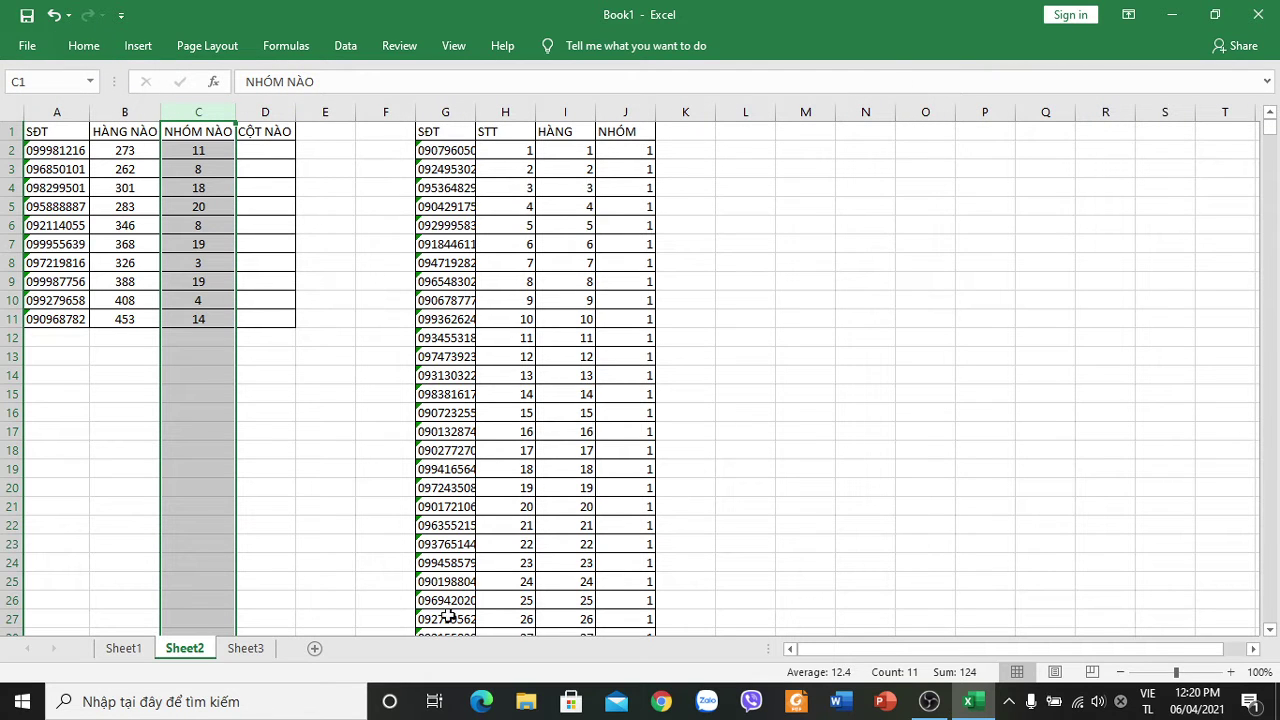
pyautogui.click(123, 648)
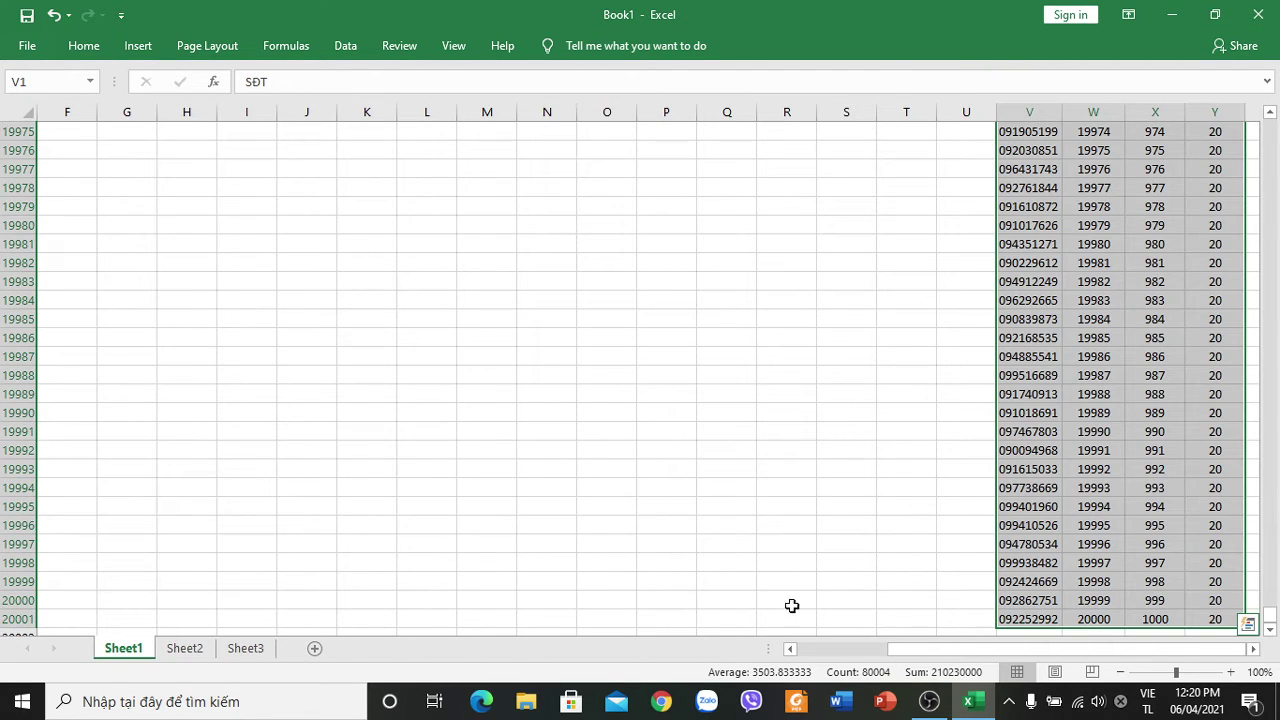
# Scroll Sheet1 and select the STT and NHÓM 1–3 columns to review the group table.
pyautogui.moveTo(895, 649); pyautogui.dragTo(790, 650)
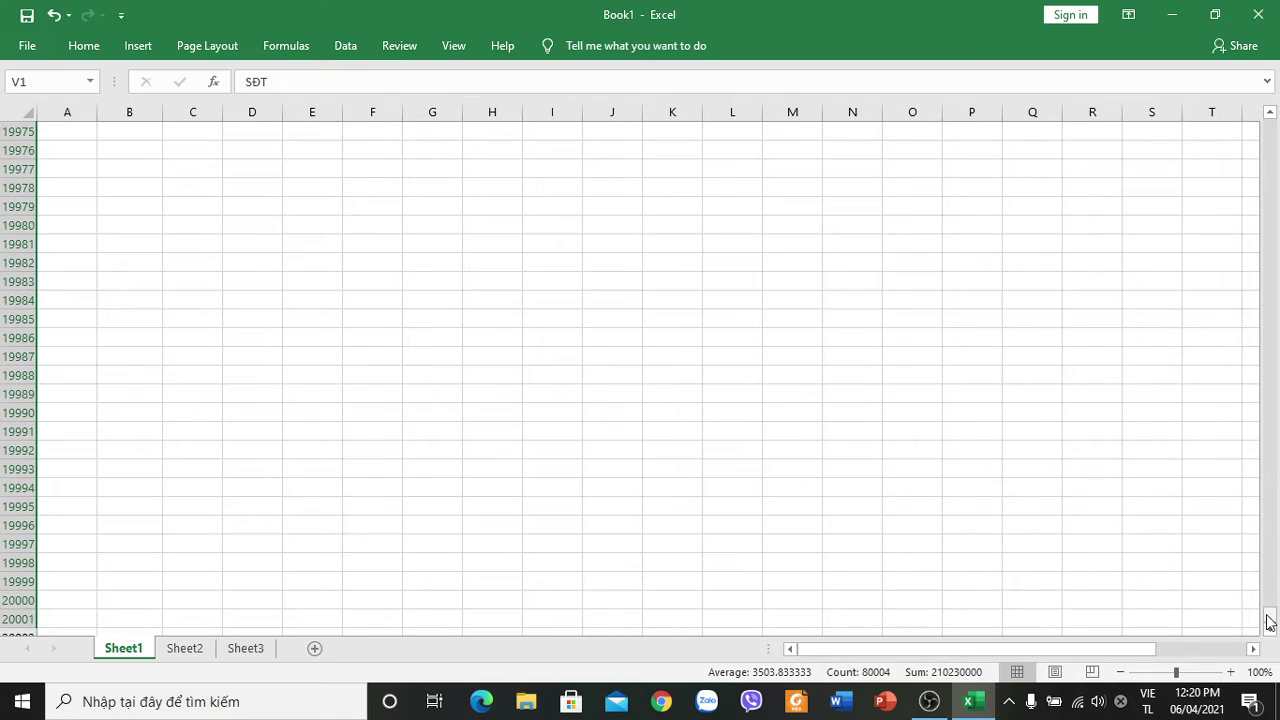
pyautogui.moveTo(1270, 622); pyautogui.dragTo(1270, 128)
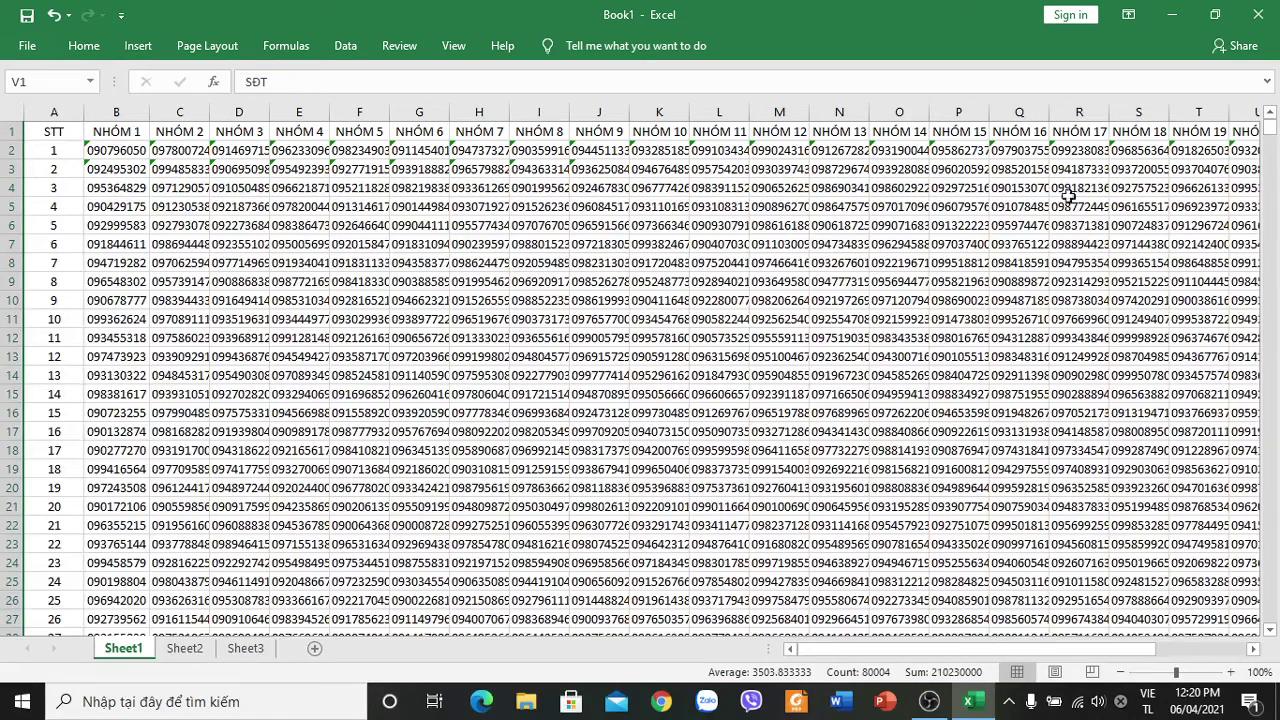
pyautogui.click(110, 131)
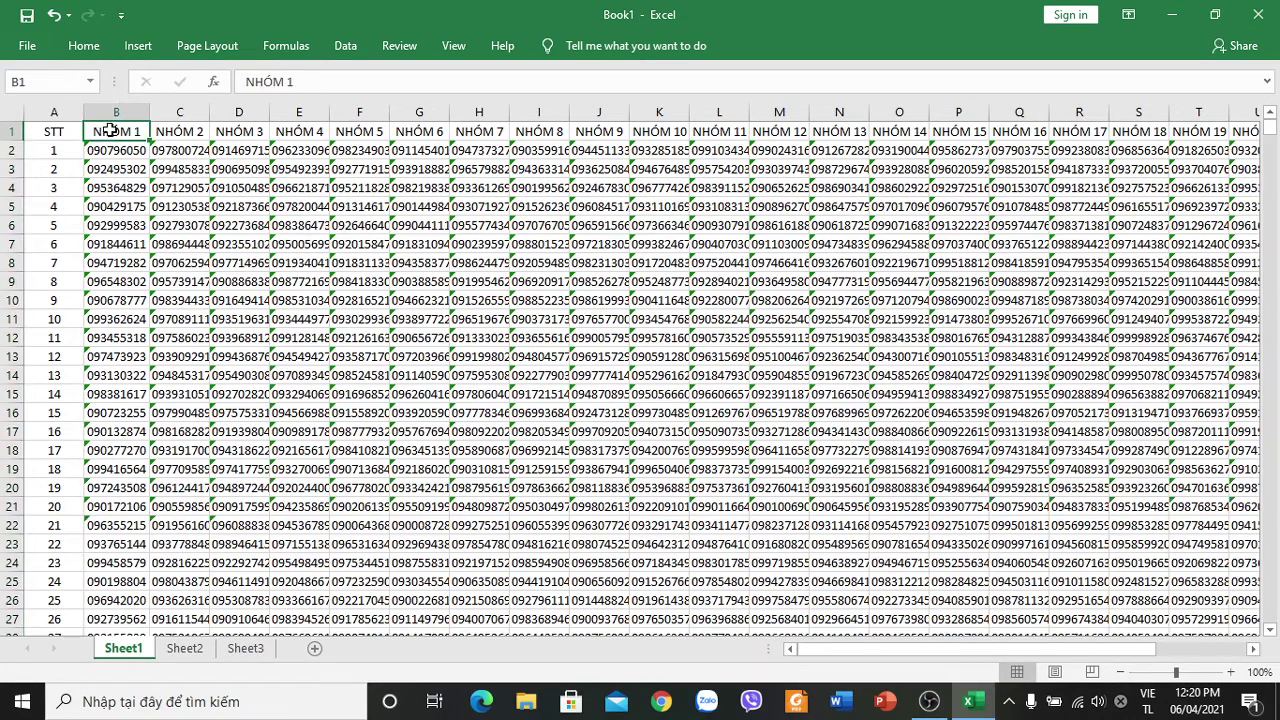
pyautogui.click(53, 110)
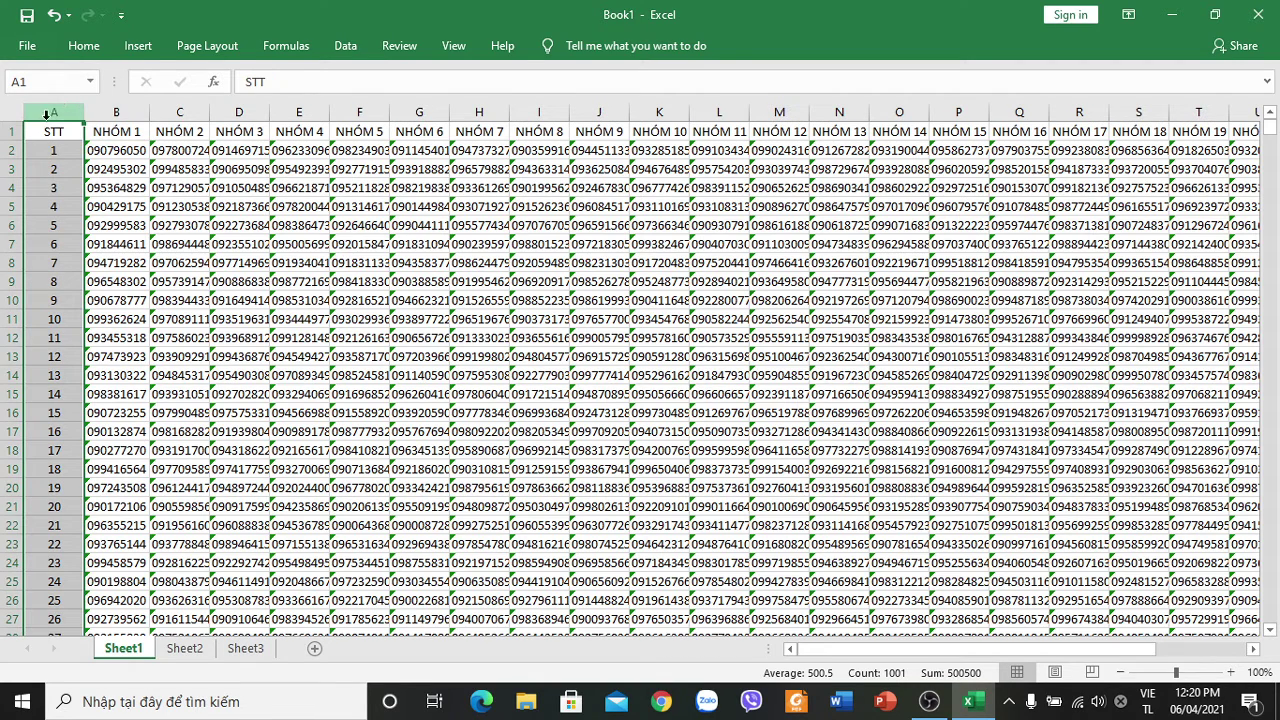
pyautogui.click(114, 110)
pyautogui.click(170, 110)
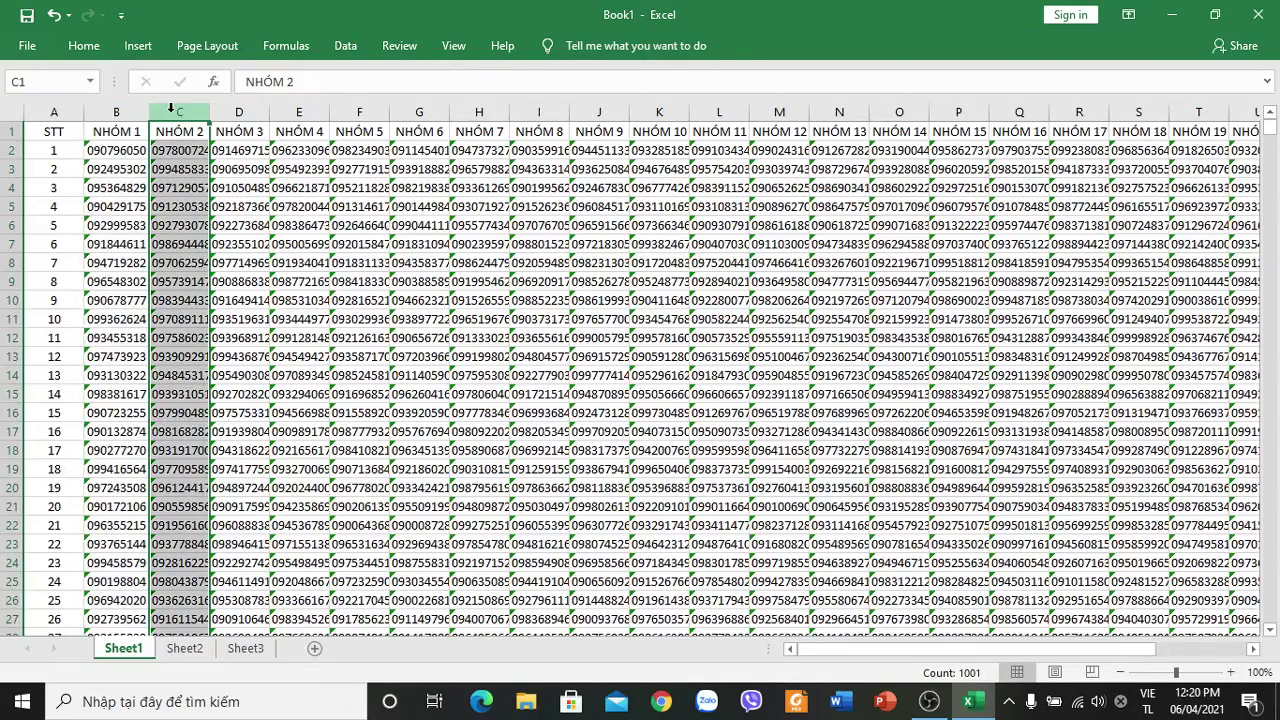
pyautogui.click(239, 110)
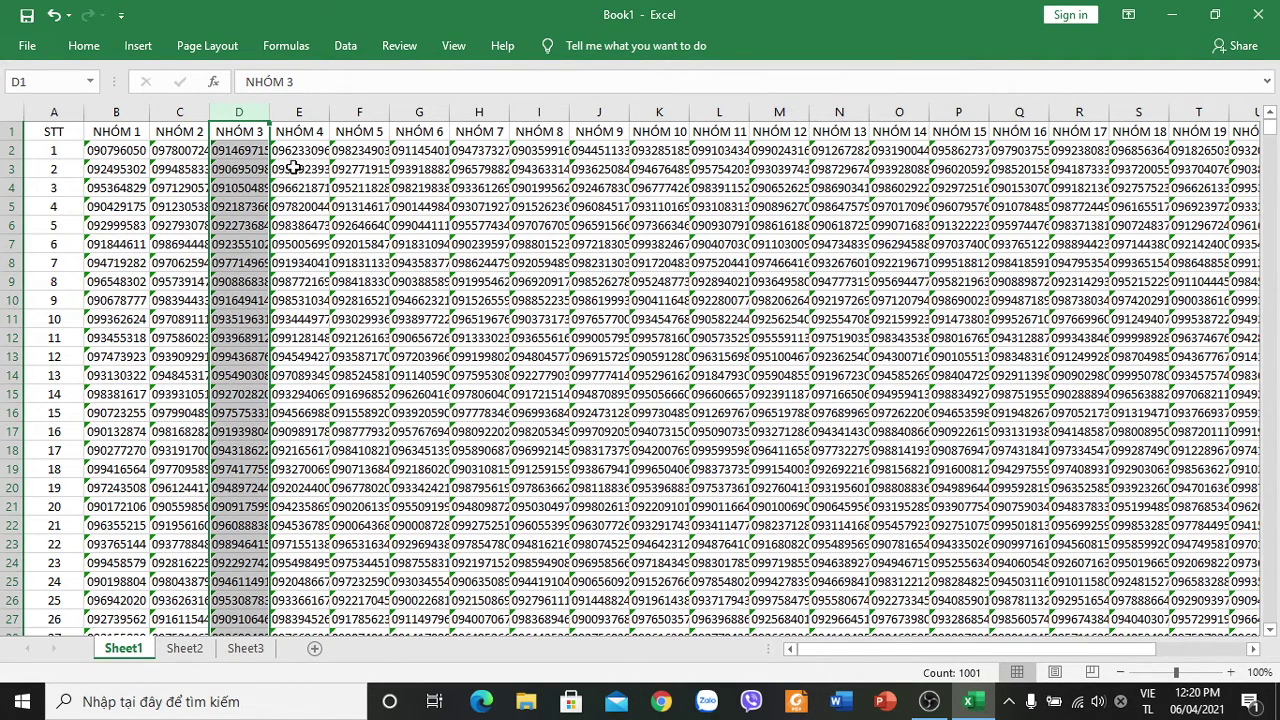
pyautogui.click(115, 110)
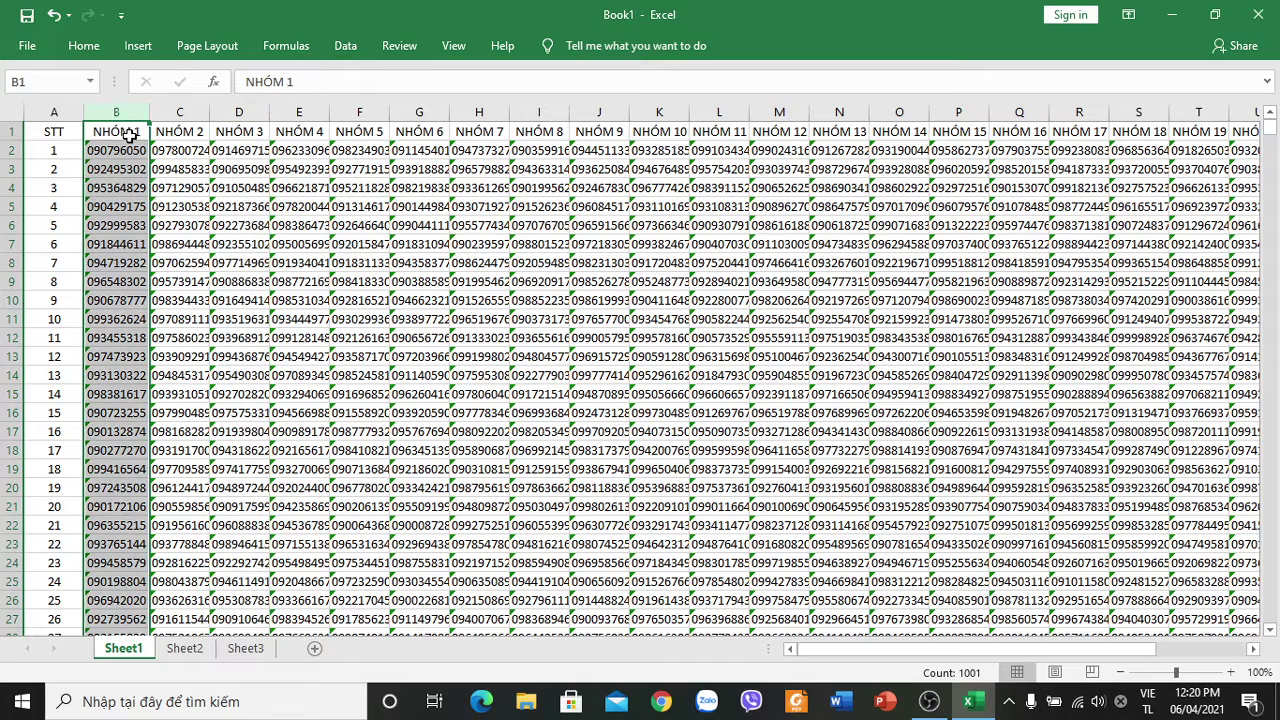
# Check the NHÓM 2, NHÓM 4 and NHÓM 5 headings, then return to Sheet2.
pyautogui.click(179, 108)
pyautogui.click(190, 133)
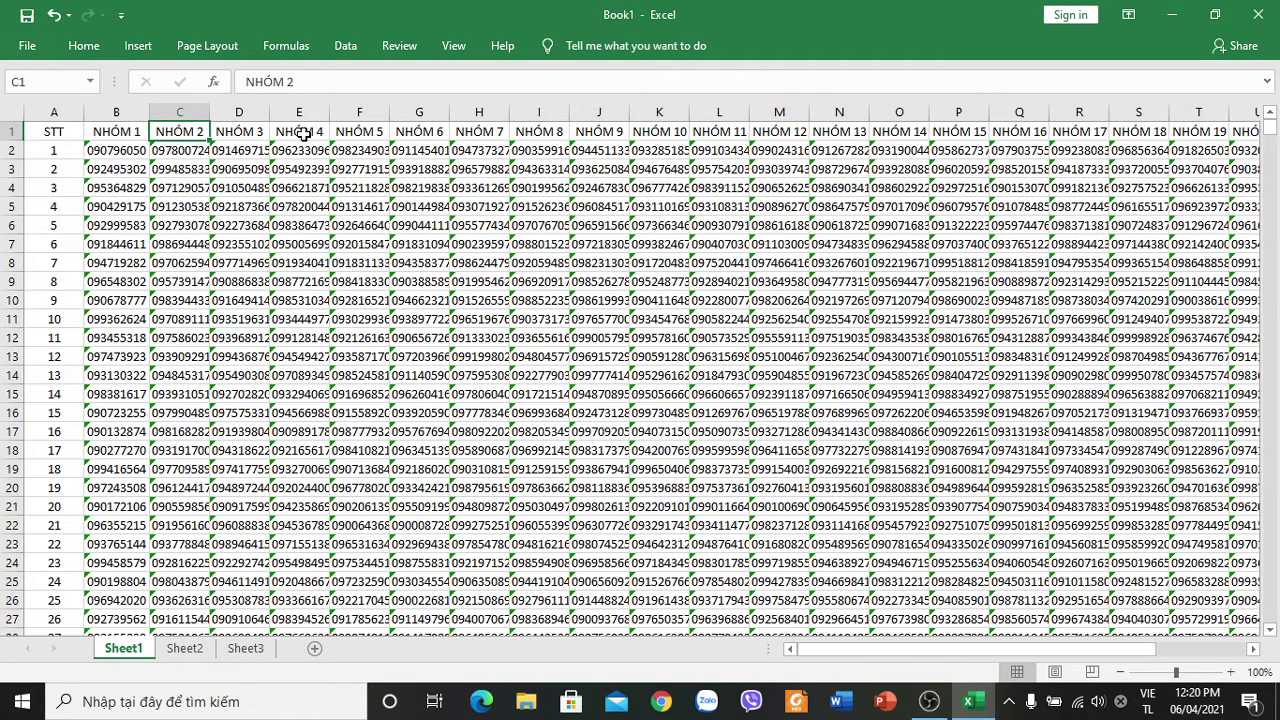
pyautogui.click(312, 111)
pyautogui.click(313, 132)
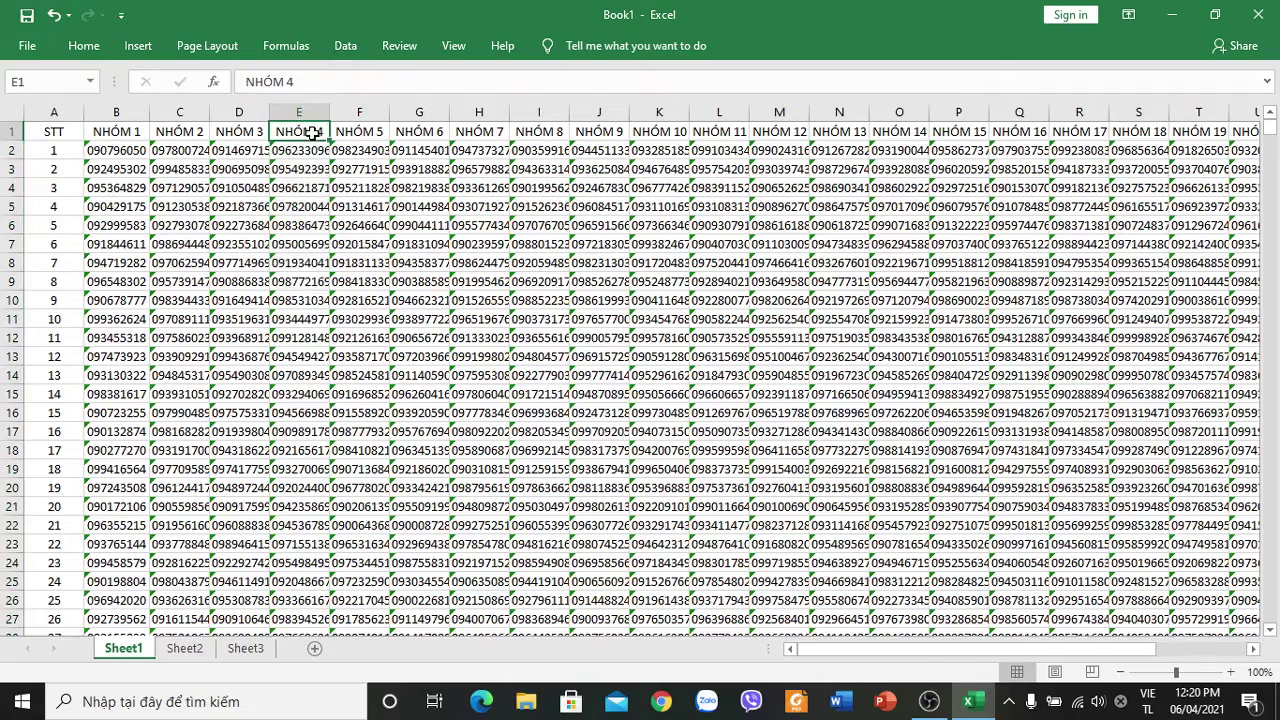
pyautogui.click(312, 106)
pyautogui.click(358, 131)
pyautogui.click(360, 110)
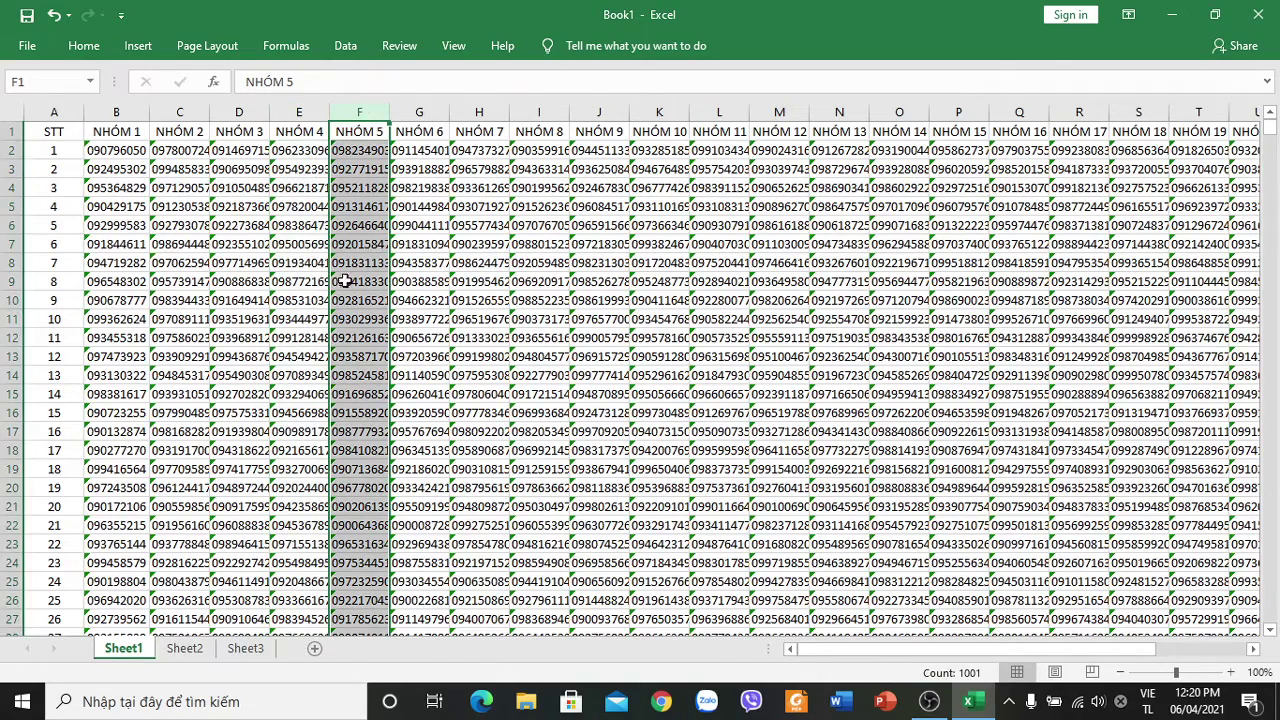
pyautogui.click(186, 650)
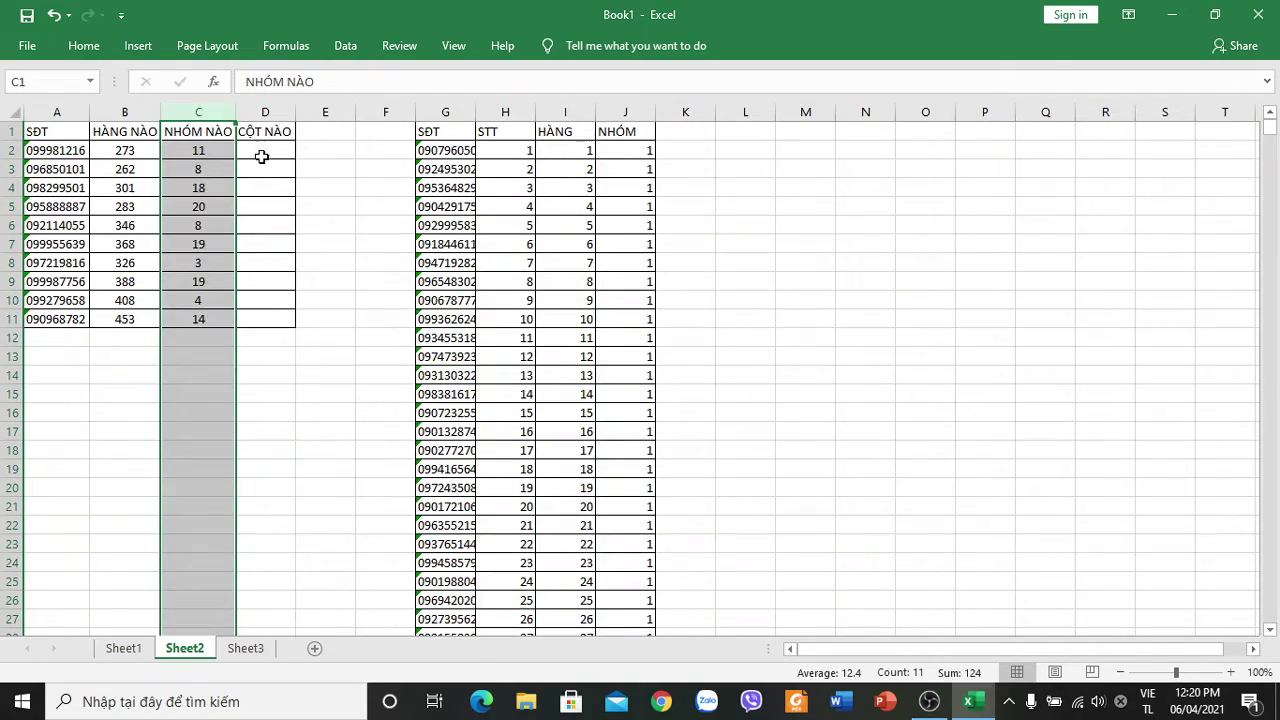
# Enter =C2+1 in D2 and fill it down to D11, giving 12 through 15.
pyautogui.click(262, 154)
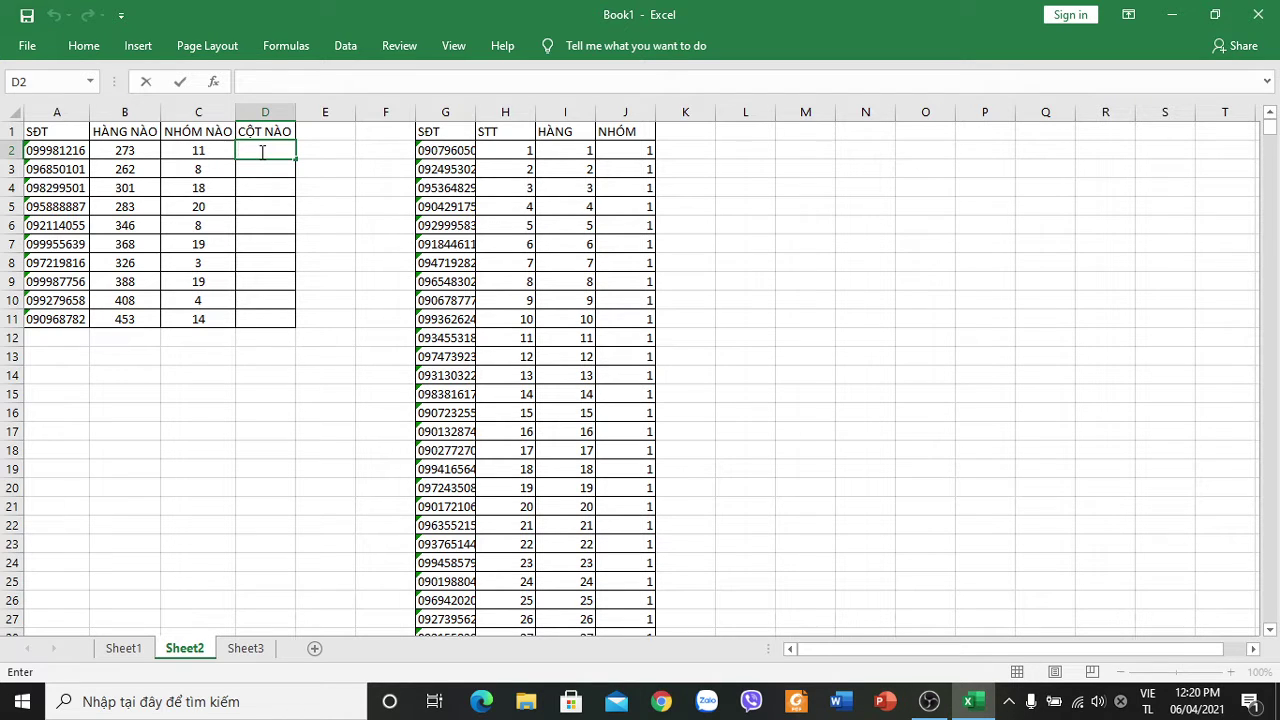
pyautogui.write('=')
pyautogui.write('C2+1')
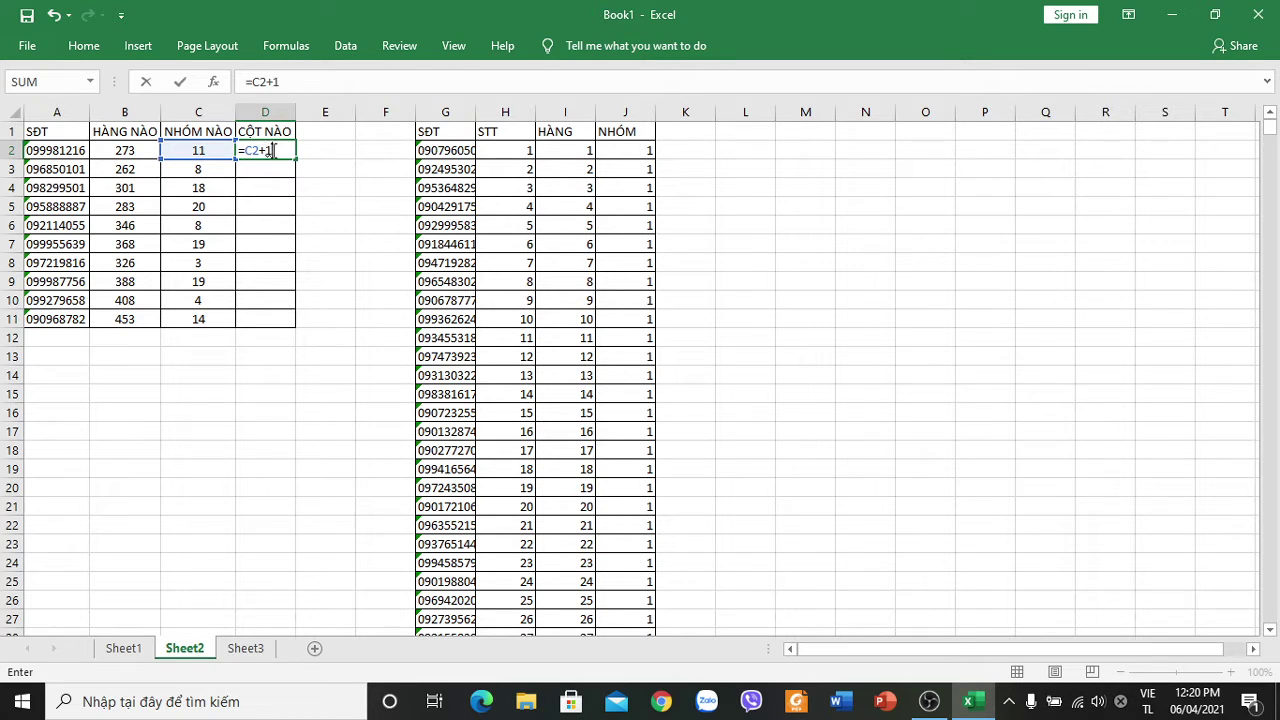
pyautogui.press('Return')
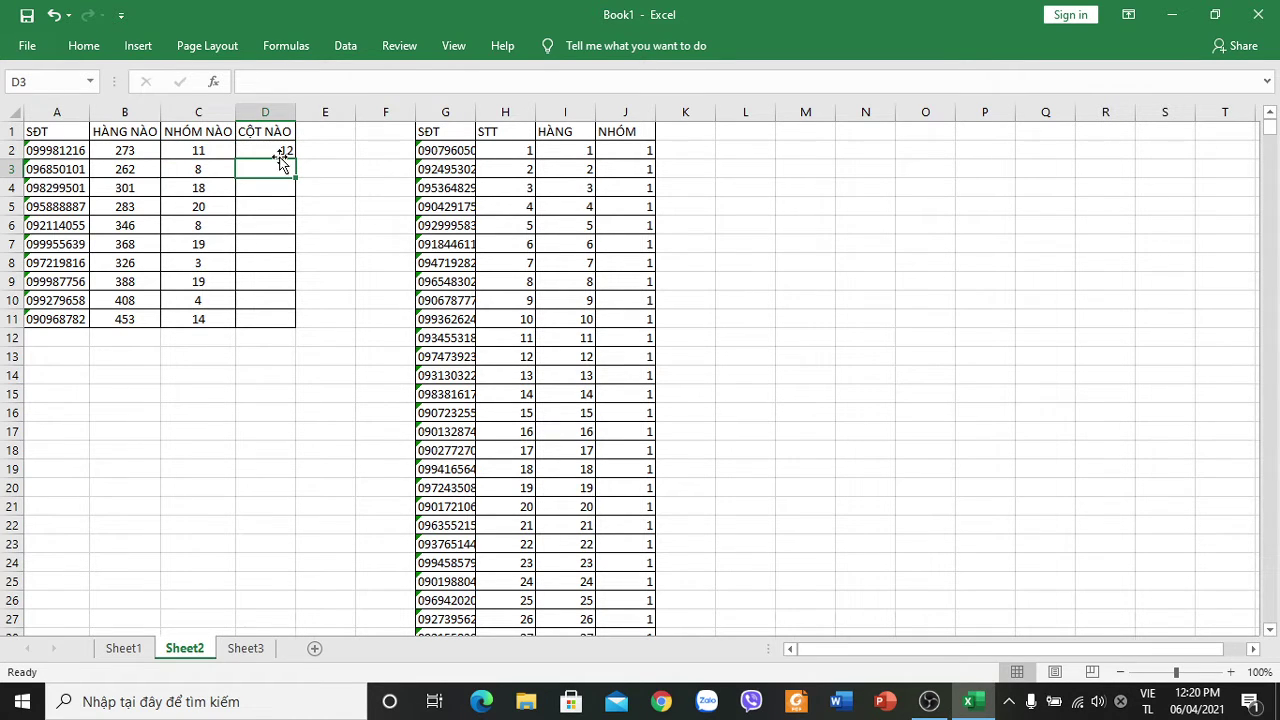
pyautogui.click(280, 155)
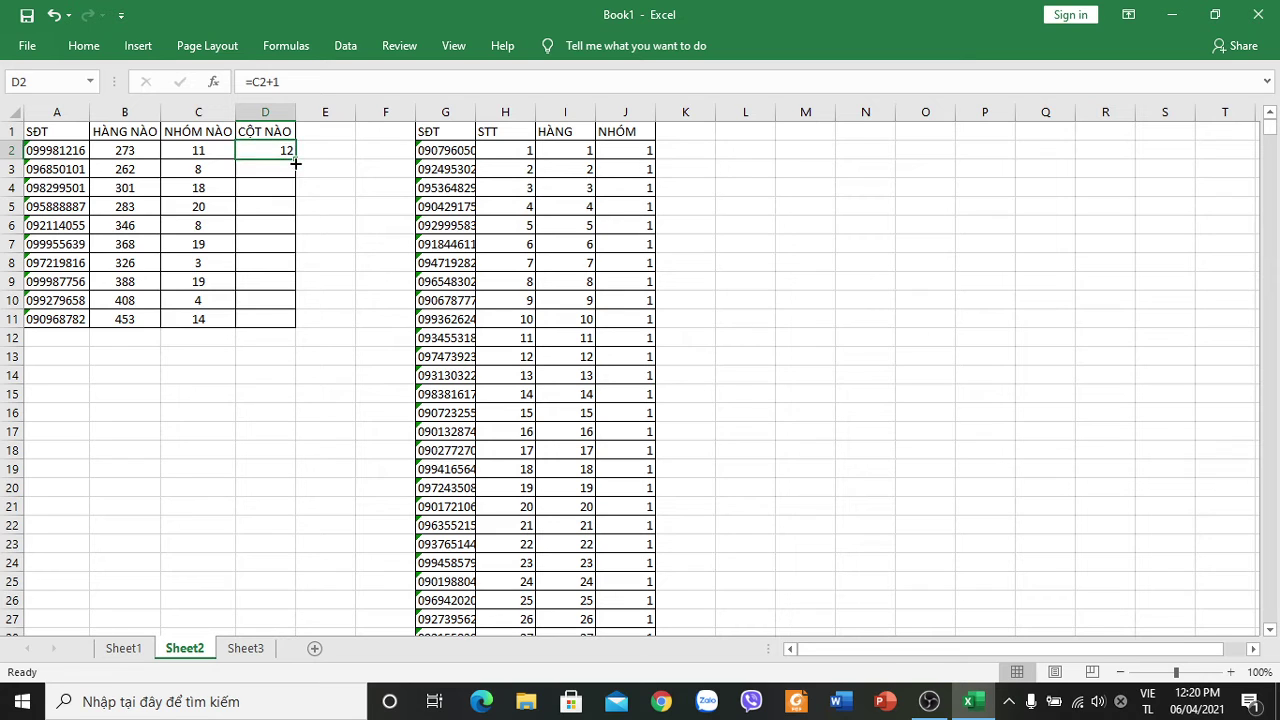
pyautogui.doubleClick(296, 163)
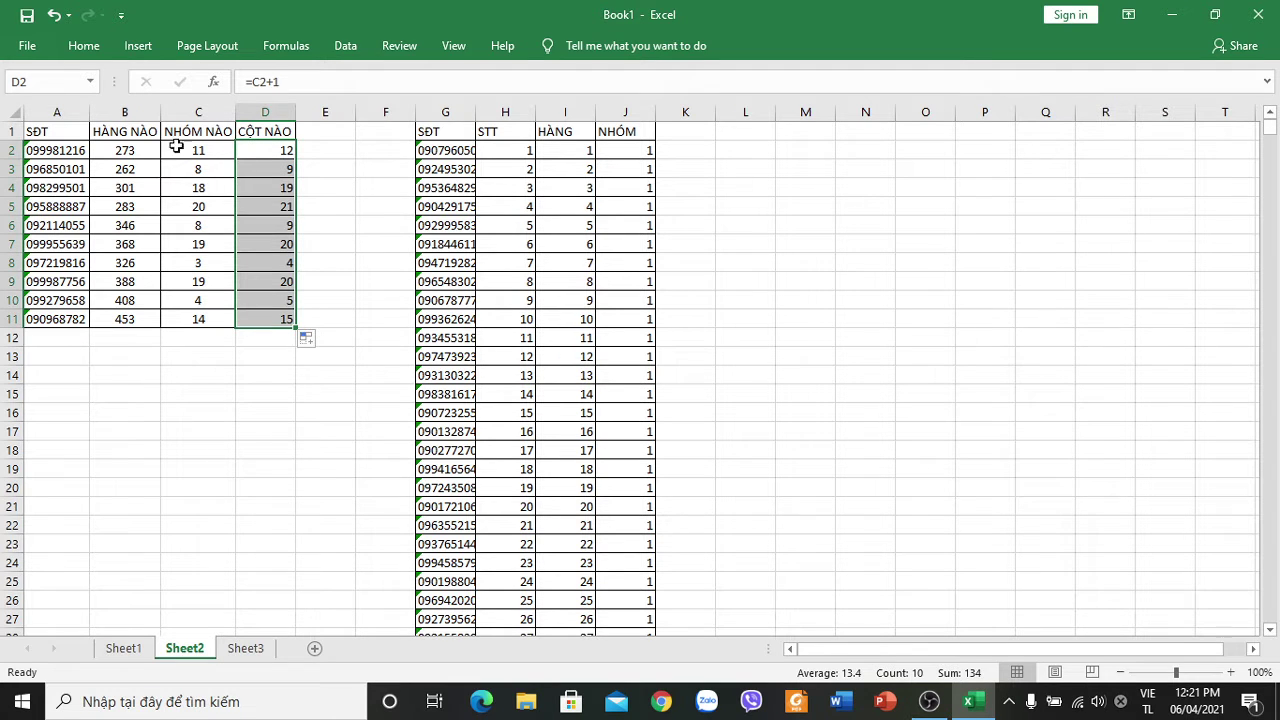
# Format the CỘT NÀO column from the Home ribbon so the A1:D11 table has borders.
pyautogui.click(84, 46)
pyautogui.click(378, 260)
pyautogui.click(285, 114)
pyautogui.click(84, 46)
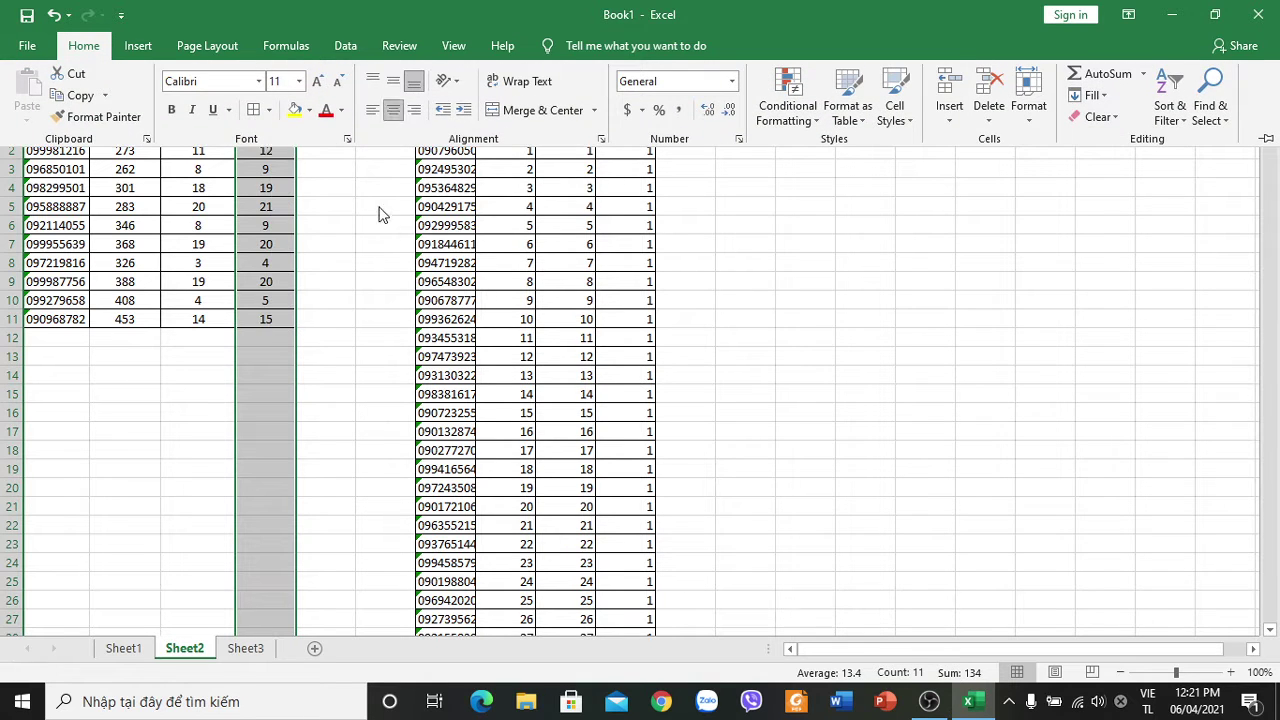
pyautogui.click(345, 267)
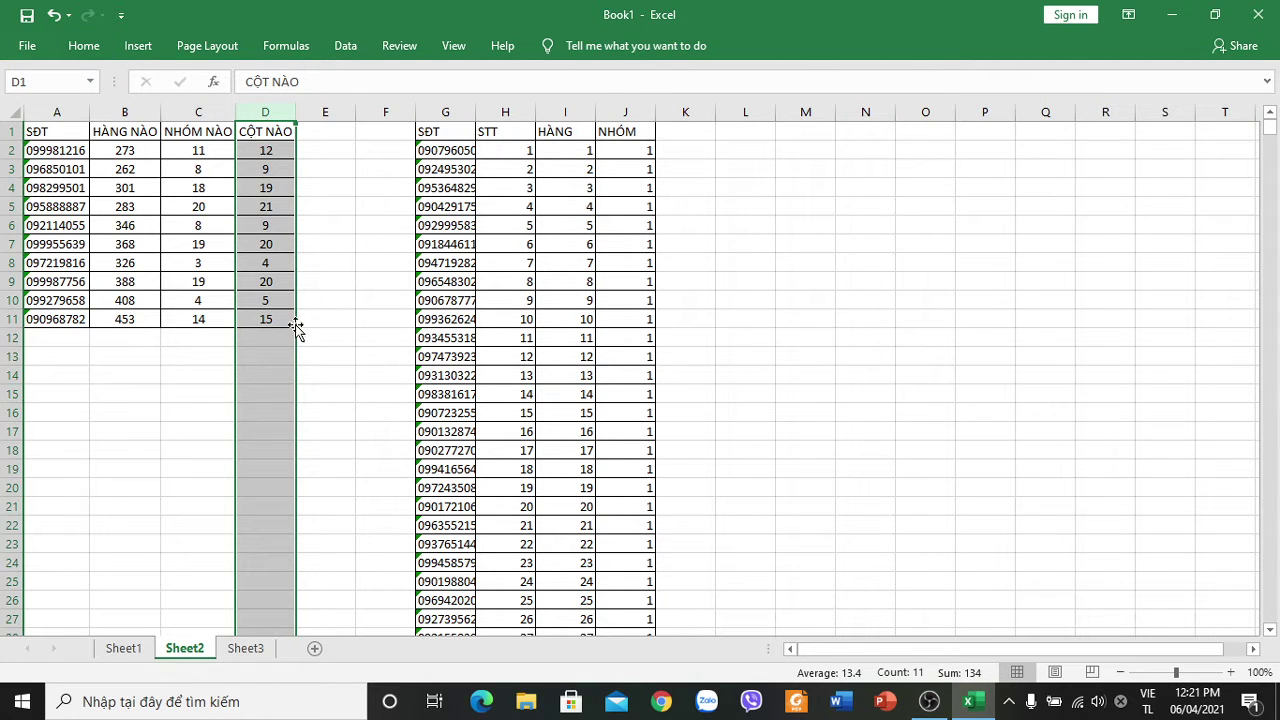
pyautogui.click(265, 337)
pyautogui.click(209, 391)
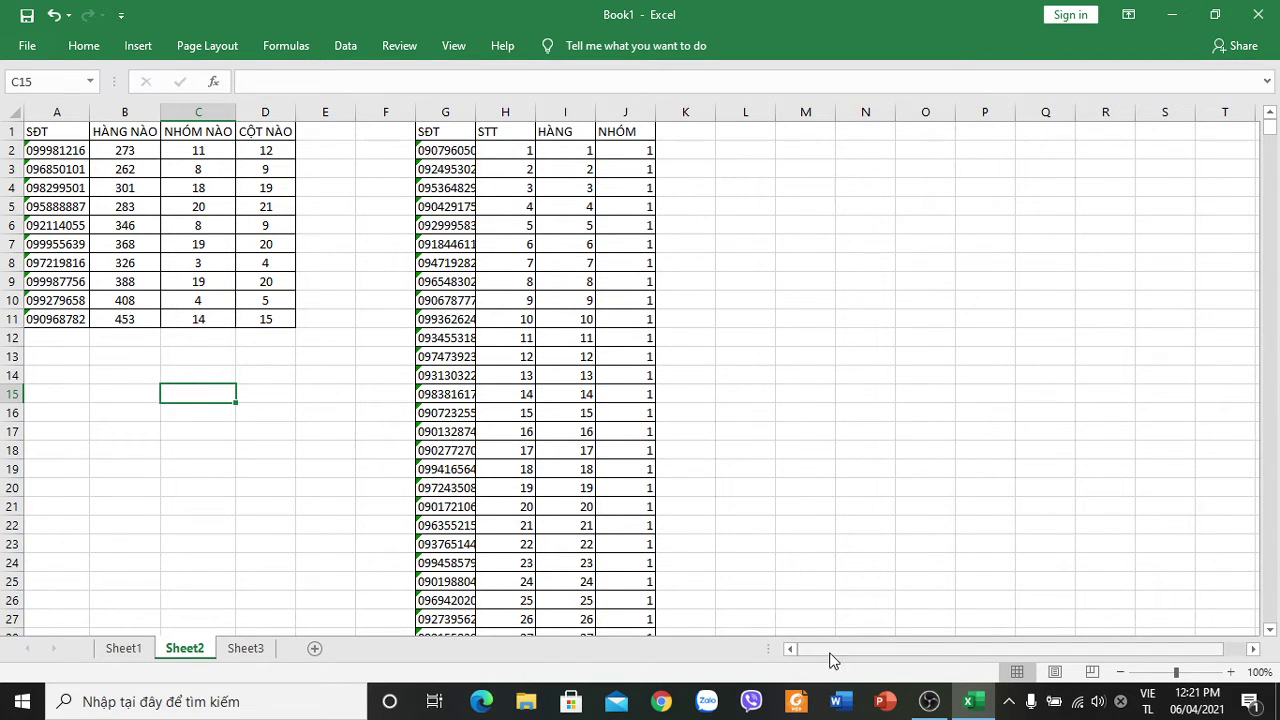
pyautogui.moveTo(829, 650)
pyautogui.mouseDown()
pyautogui.moveTo(793, 650)
pyautogui.moveTo(880, 658)
pyautogui.moveTo(787, 652)
pyautogui.moveTo(721, 581)
pyautogui.mouseUp()
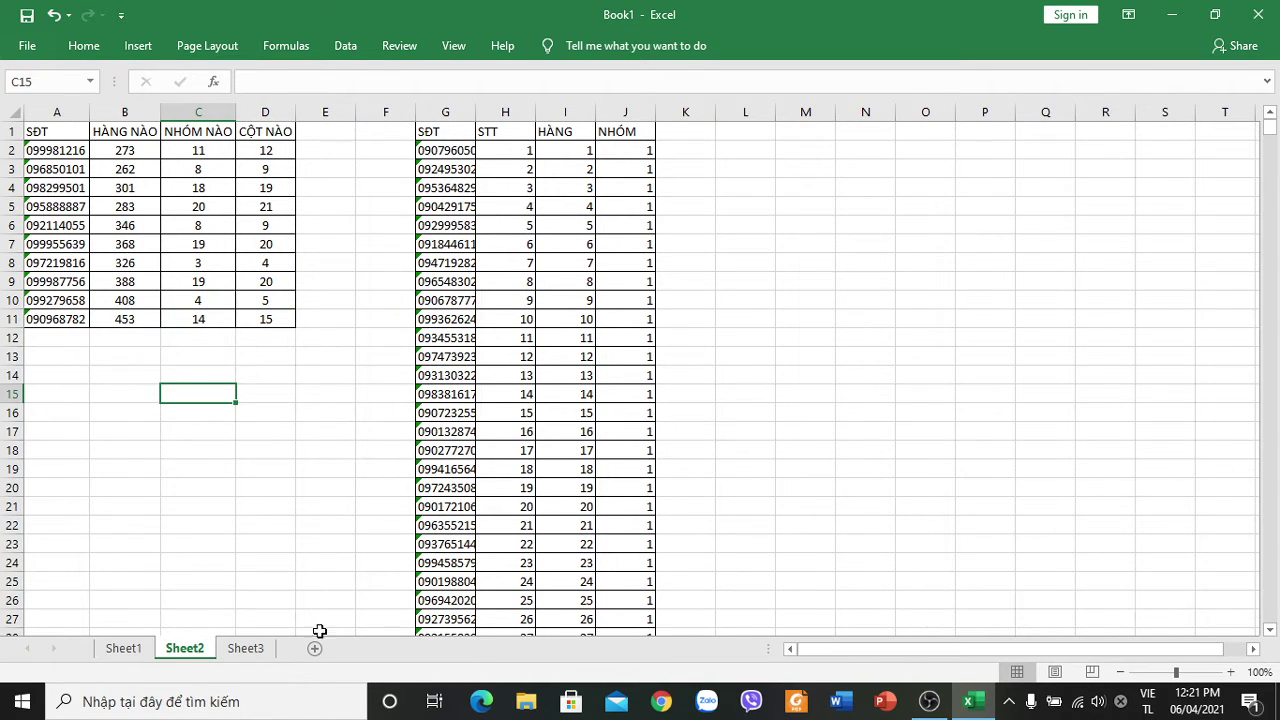
# Delete the Sheet3 worksheet and confirm the permanent deletion.
pyautogui.click(122, 649)
pyautogui.click(245, 649)
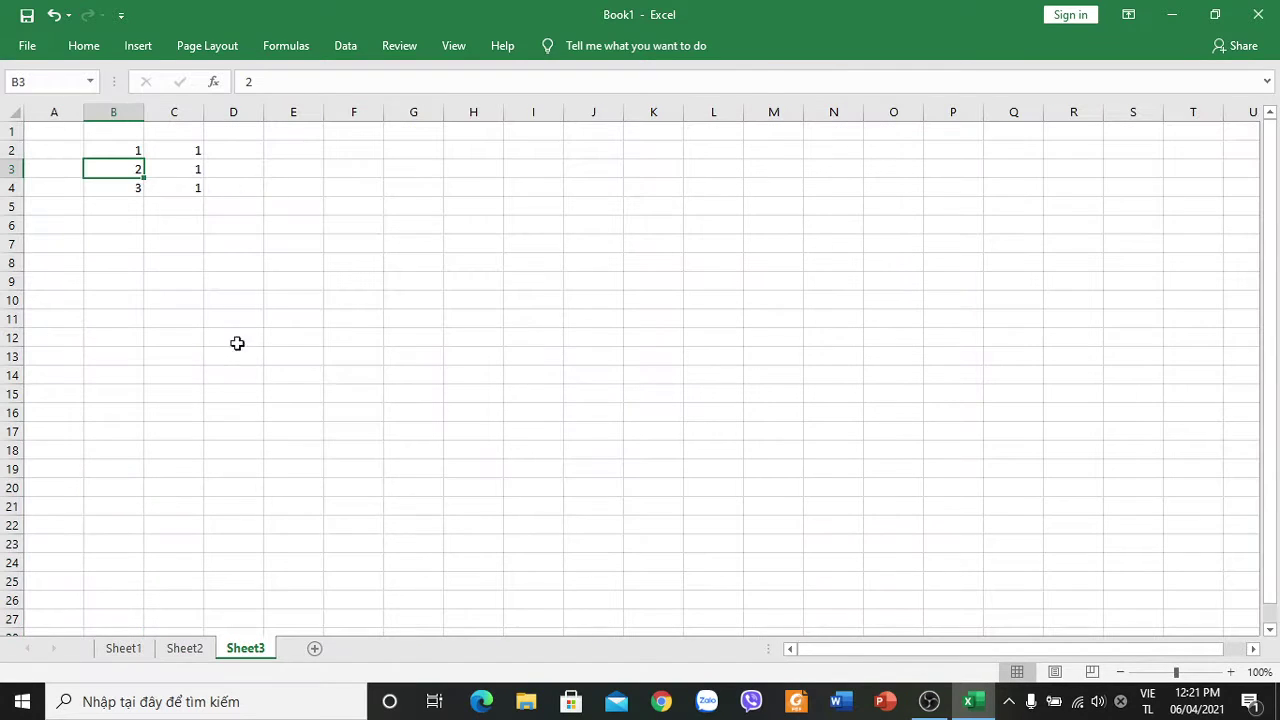
pyautogui.rightClick(252, 650)
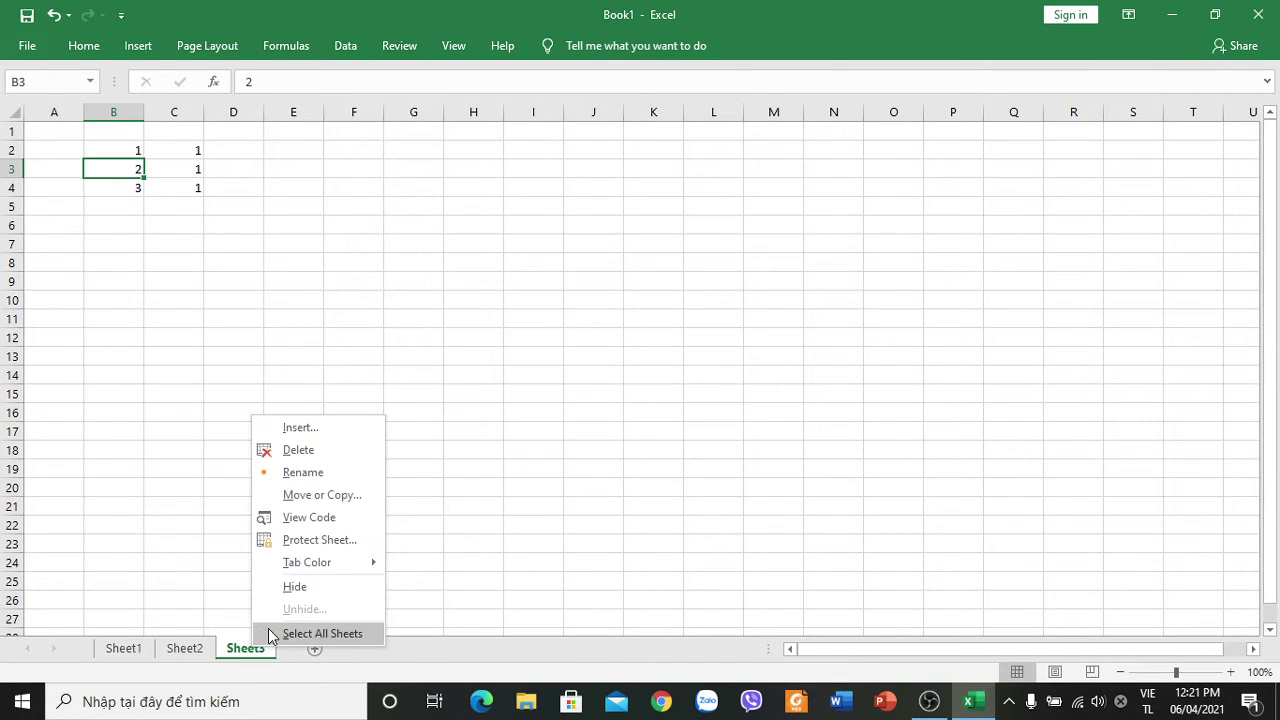
pyautogui.click(300, 450)
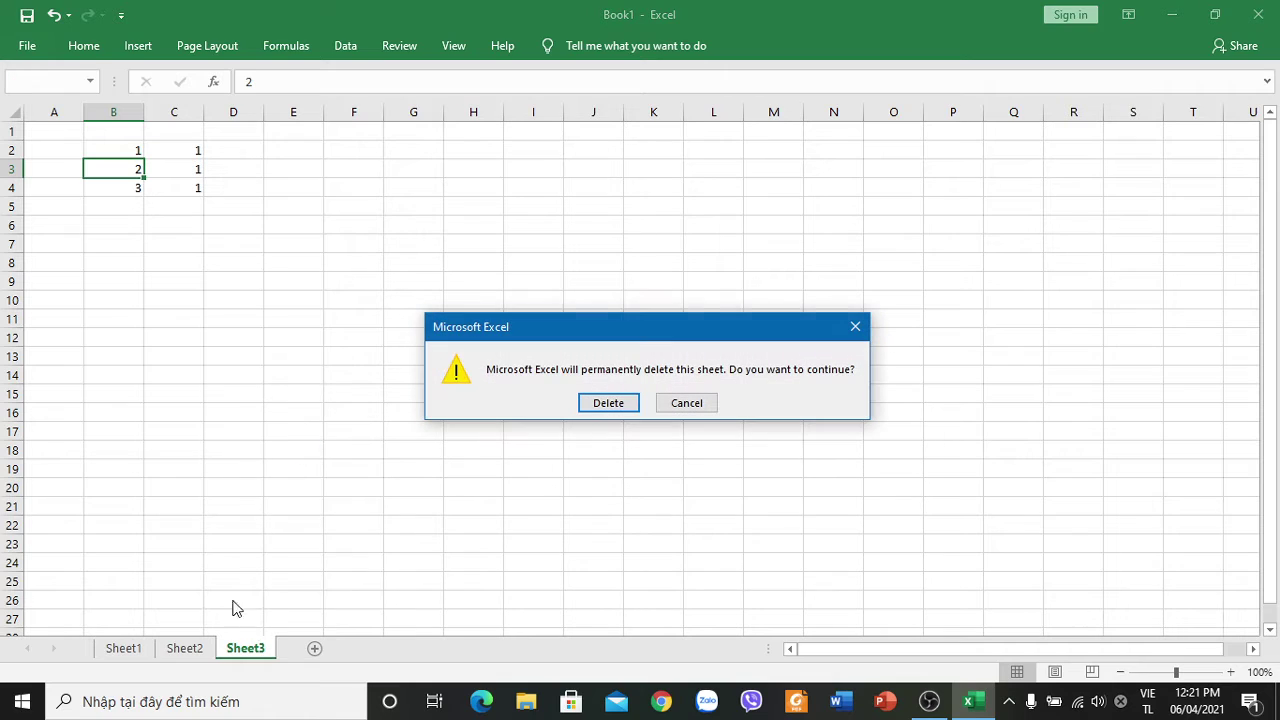
pyautogui.click(617, 405)
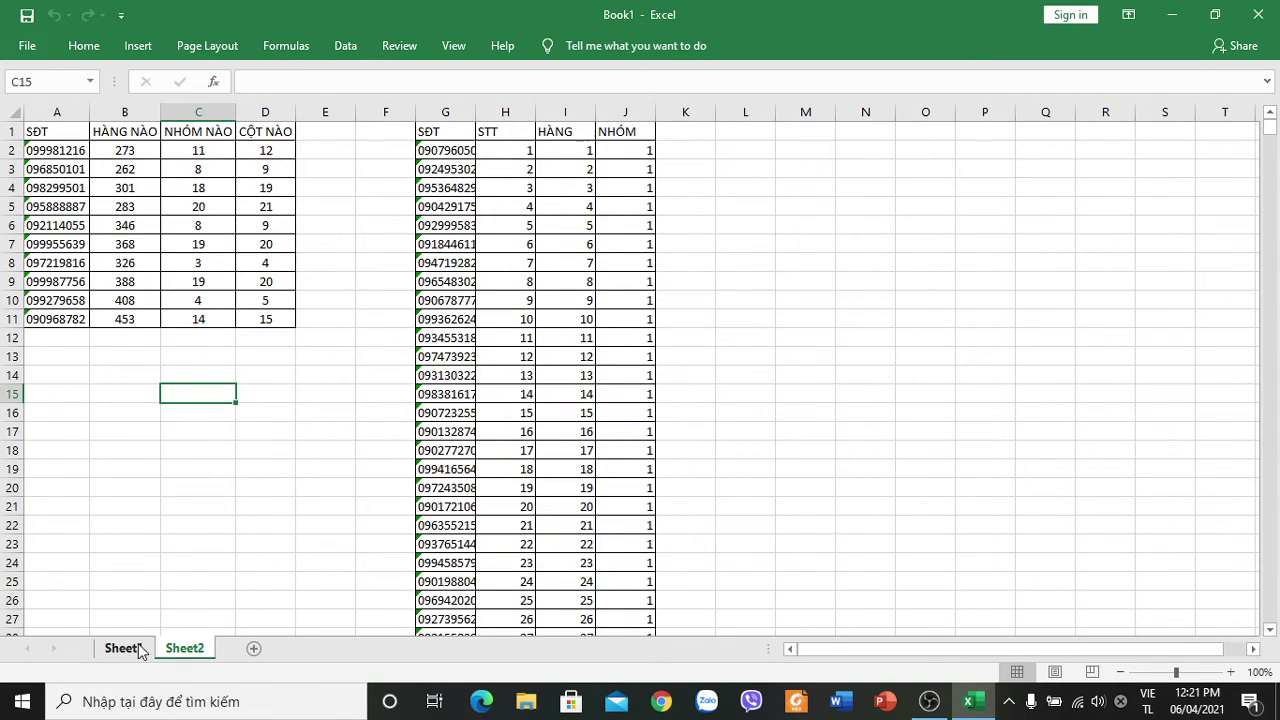
# Flip between Sheet1 and Sheet2, settling on Sheet2's completed lookup table.
pyautogui.click(130, 649)
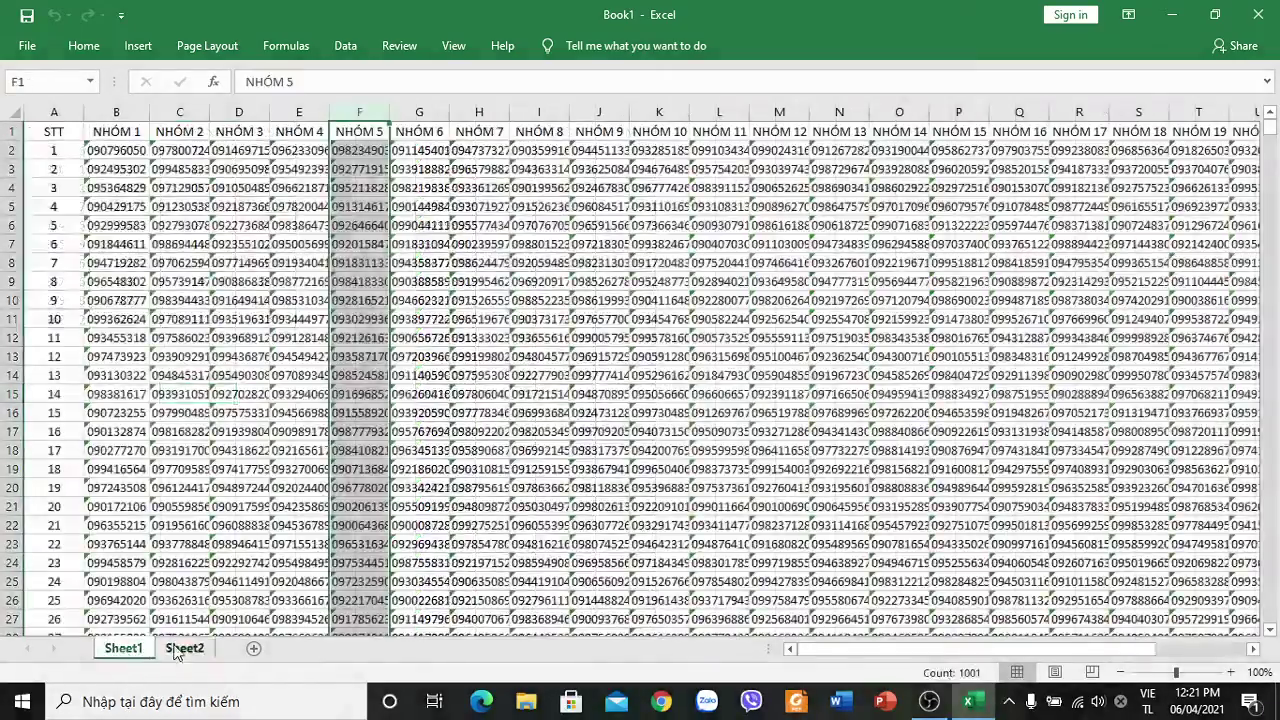
pyautogui.click(174, 651)
pyautogui.click(140, 650)
pyautogui.click(170, 650)
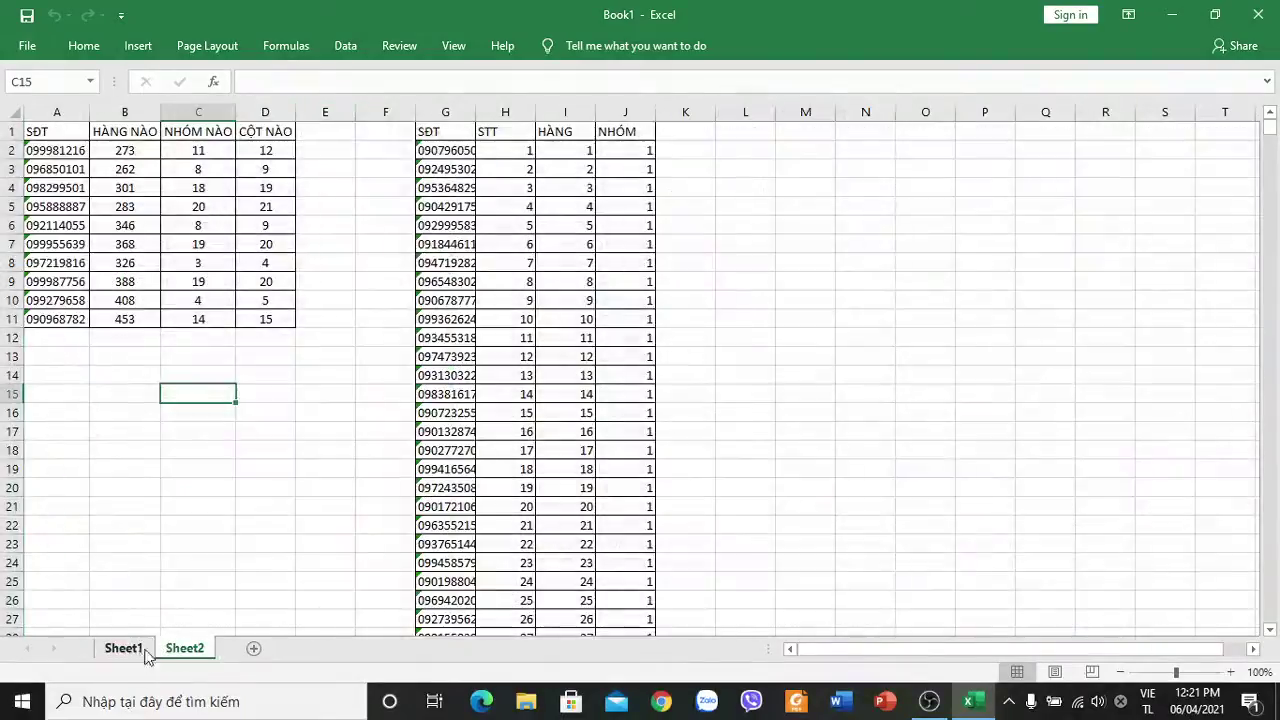
pyautogui.click(145, 650)
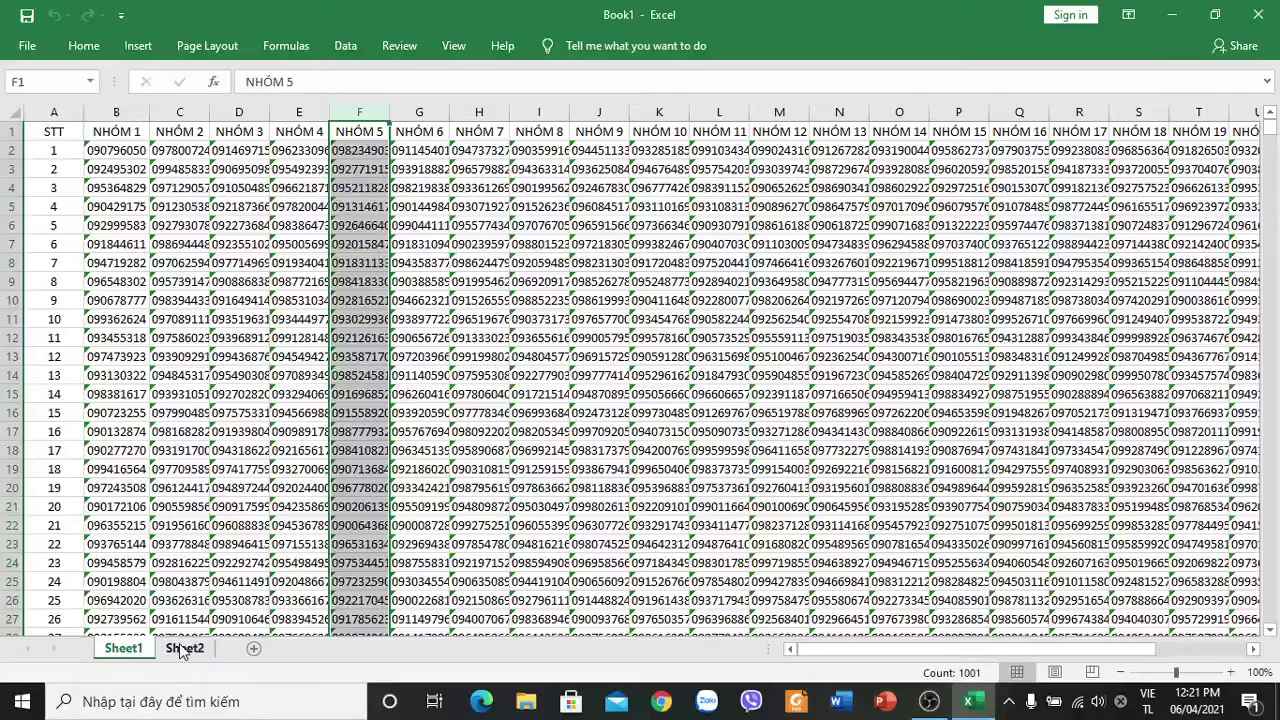
pyautogui.click(182, 650)
pyautogui.scroll(-6, 494, 485)
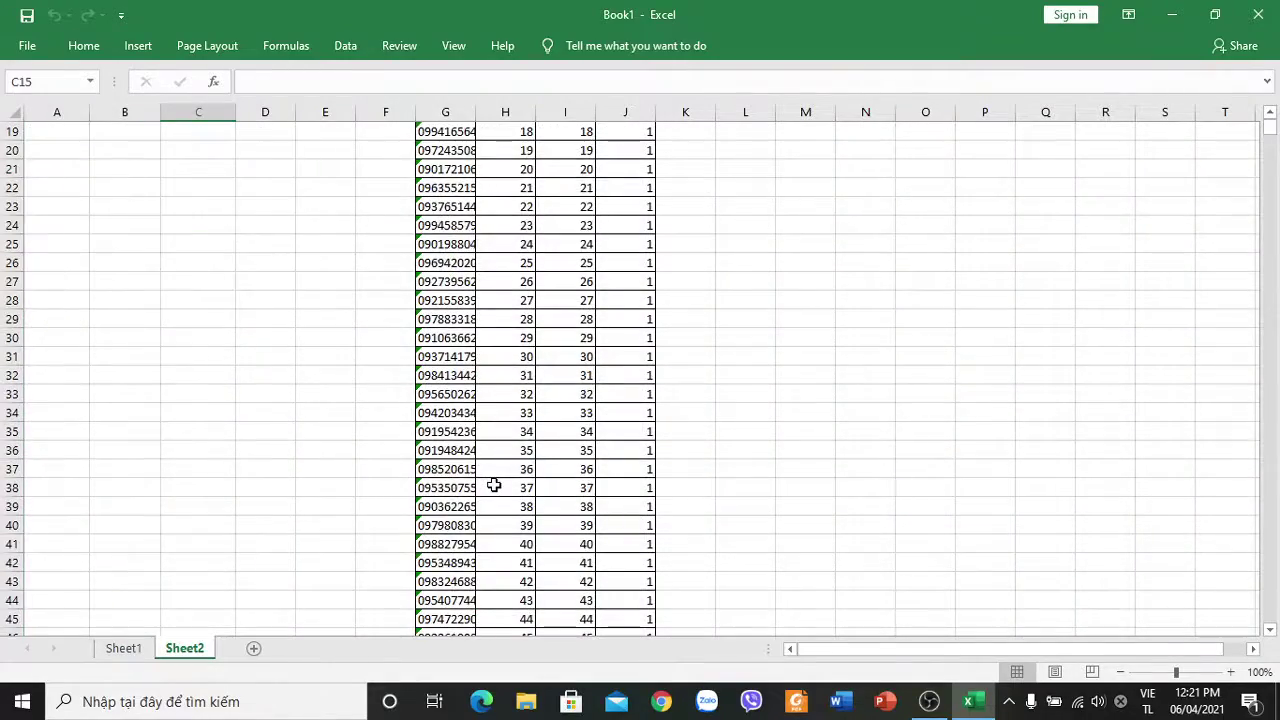
pyautogui.scroll(-8, 494, 485)
pyautogui.scroll(14, 494, 485)
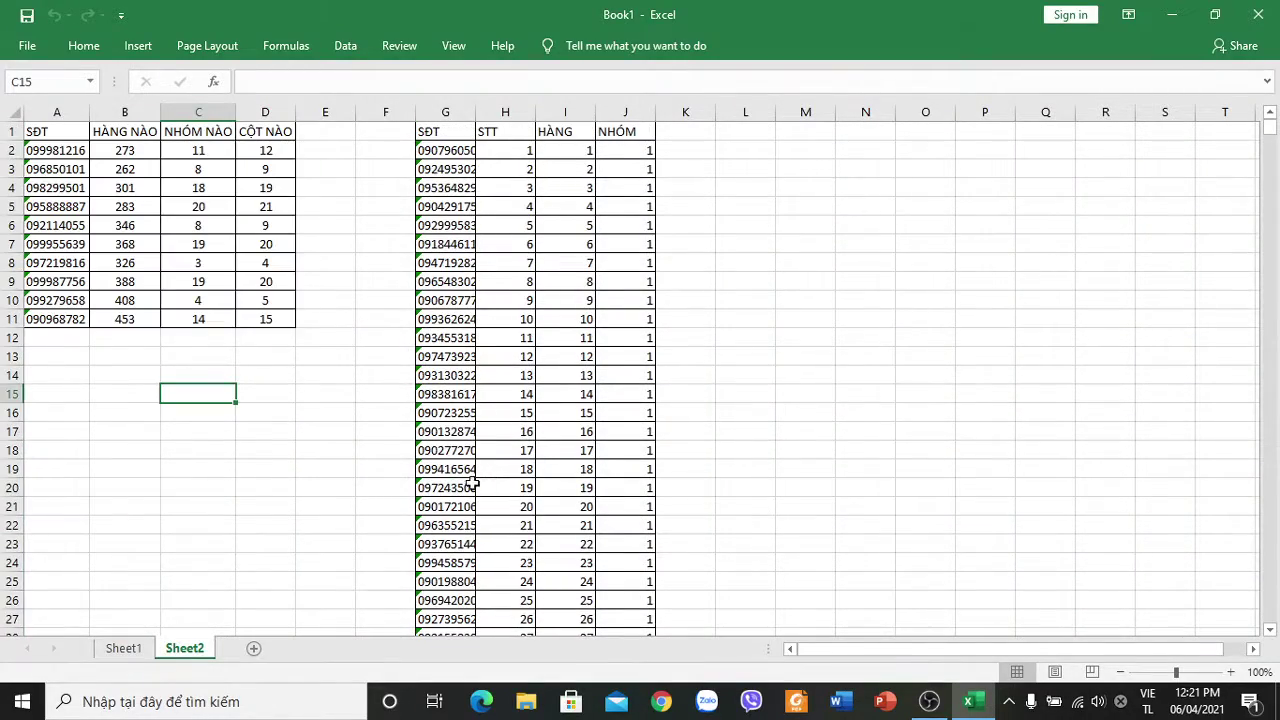
pyautogui.scroll(-7, 472, 483)
pyautogui.scroll(7, 460, 486)
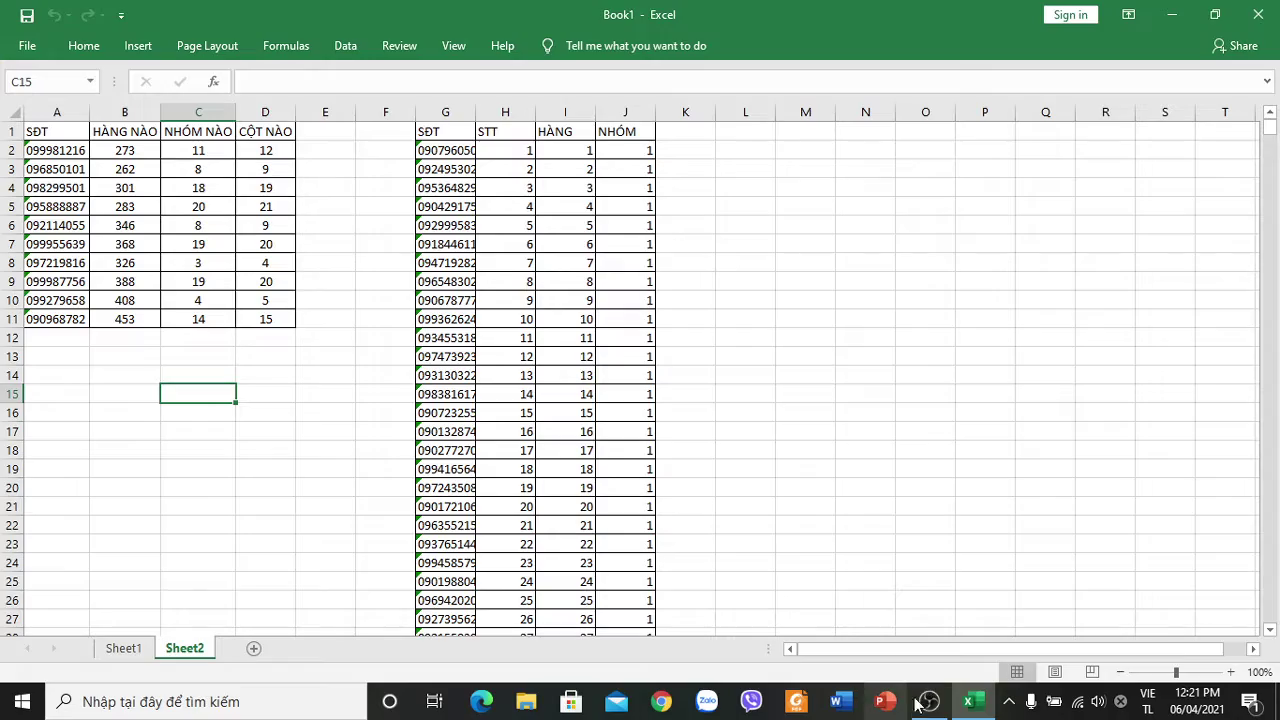